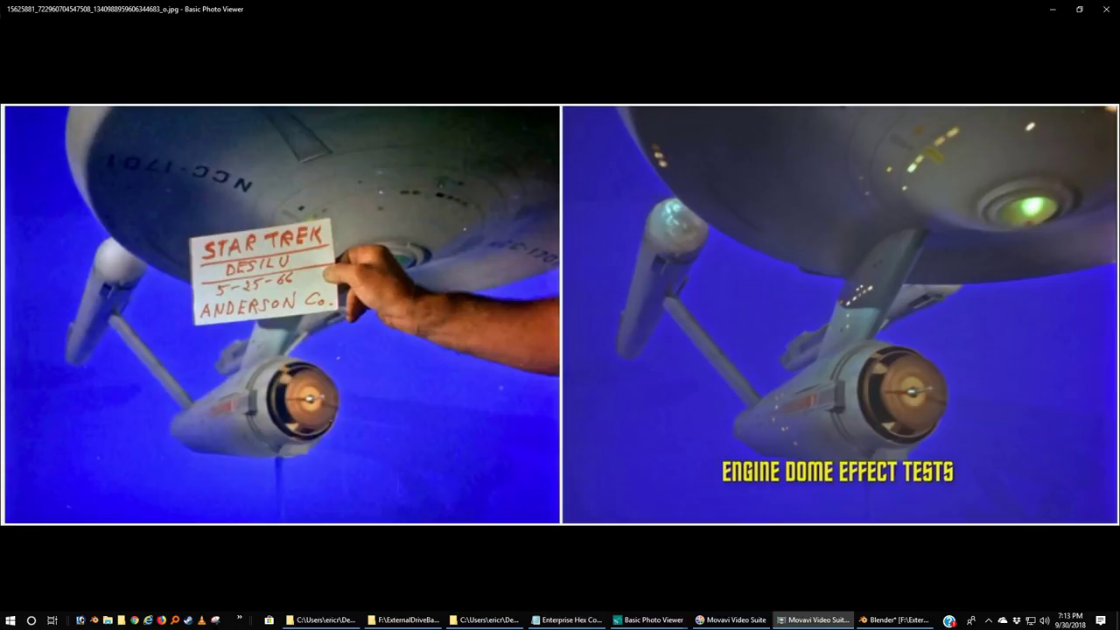
# - Close the reference photo and, in Blender, replace the material of the saucer's upper bridge dome with FrostedGlass
pyautogui.click(1108, 9)
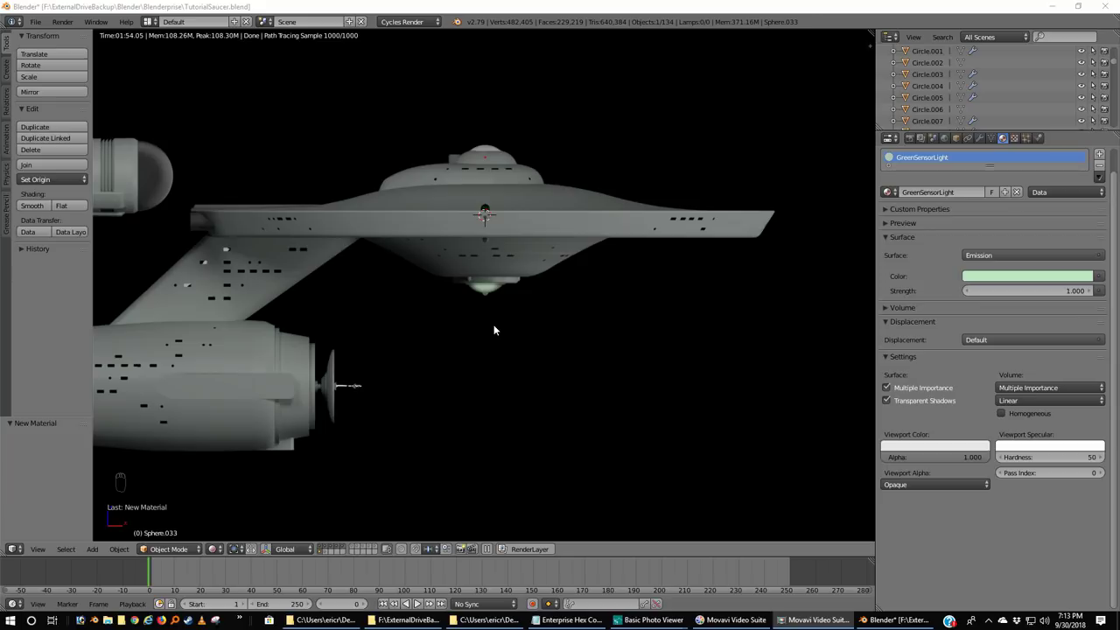
pyautogui.rightClick(485, 149)
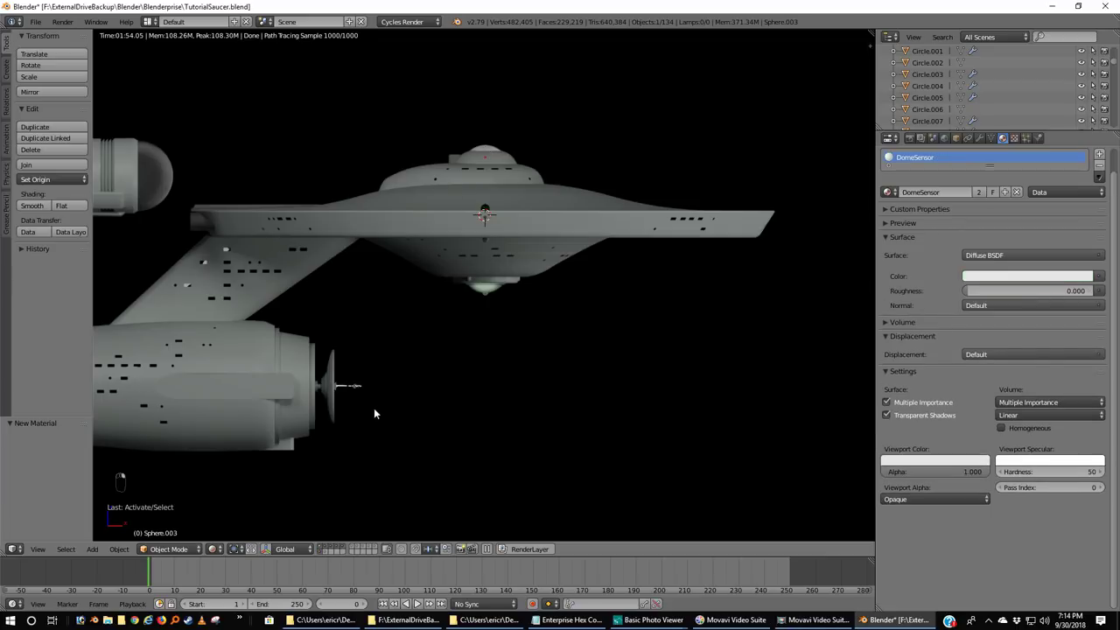
pyautogui.press('z')
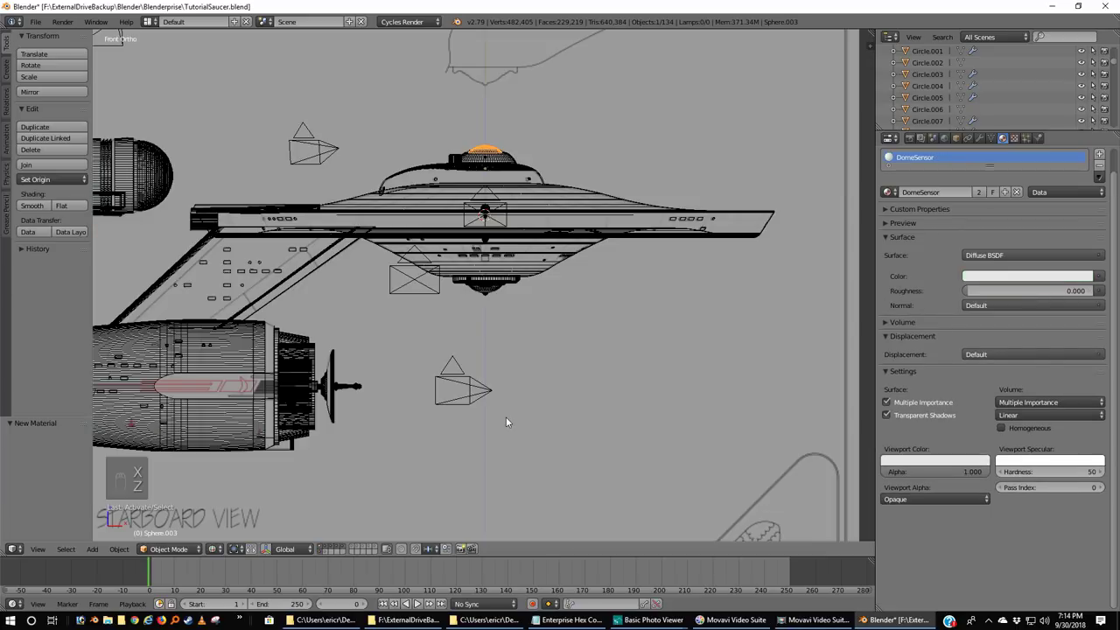
pyautogui.keyDown('ctrl'); pyautogui.moveTo(506, 423); pyautogui.dragTo(560, 245, button='middle'); pyautogui.keyUp('ctrl')
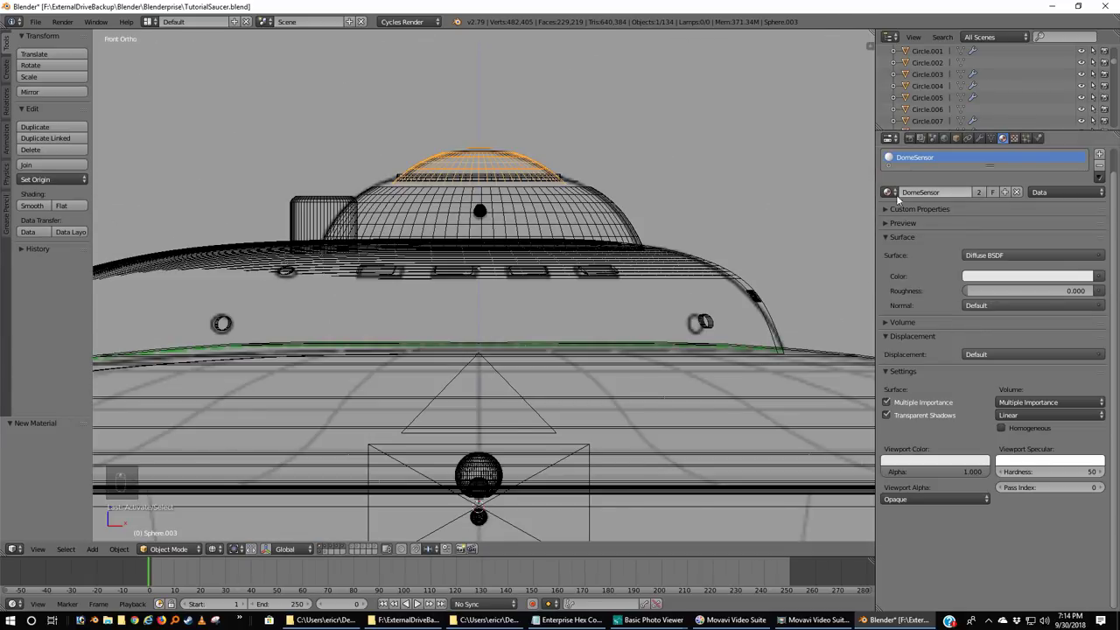
pyautogui.click(1015, 193)
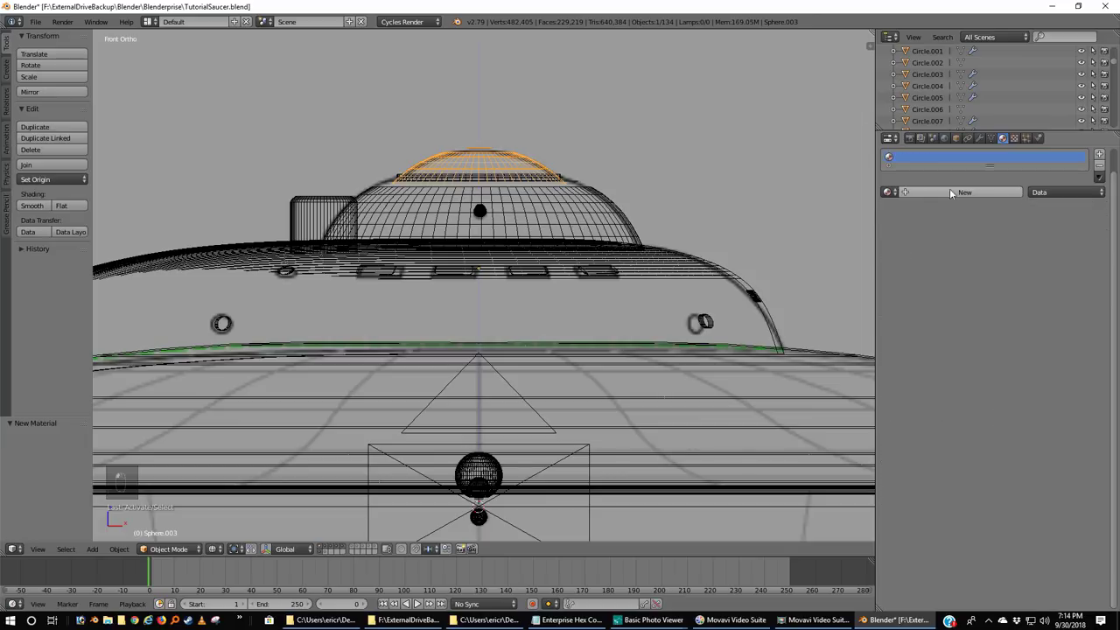
pyautogui.click(887, 192)
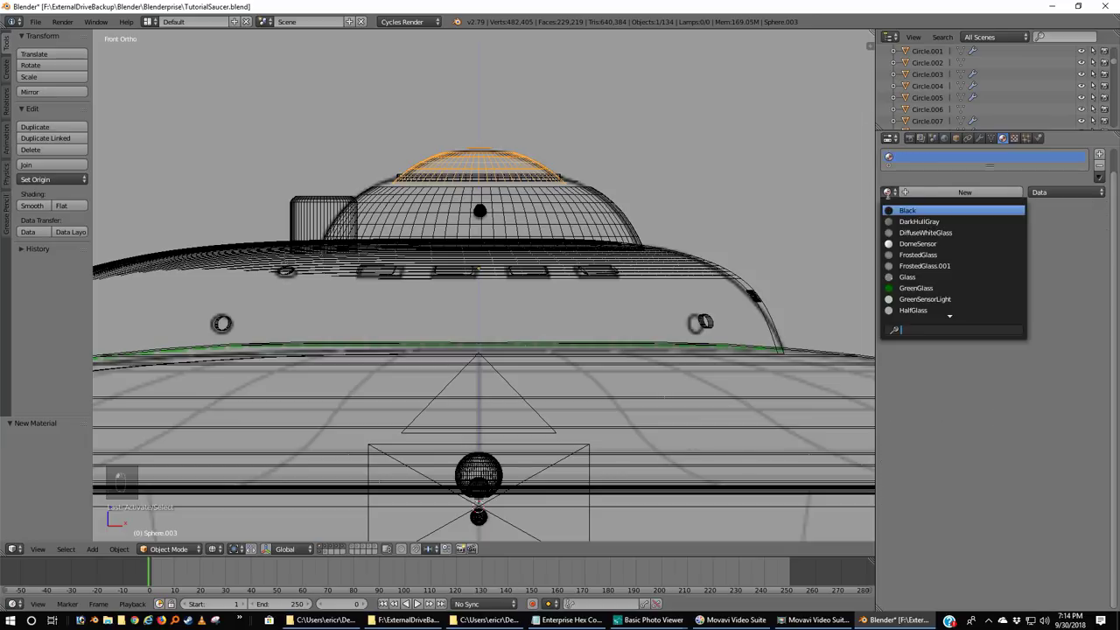
pyautogui.click(961, 256)
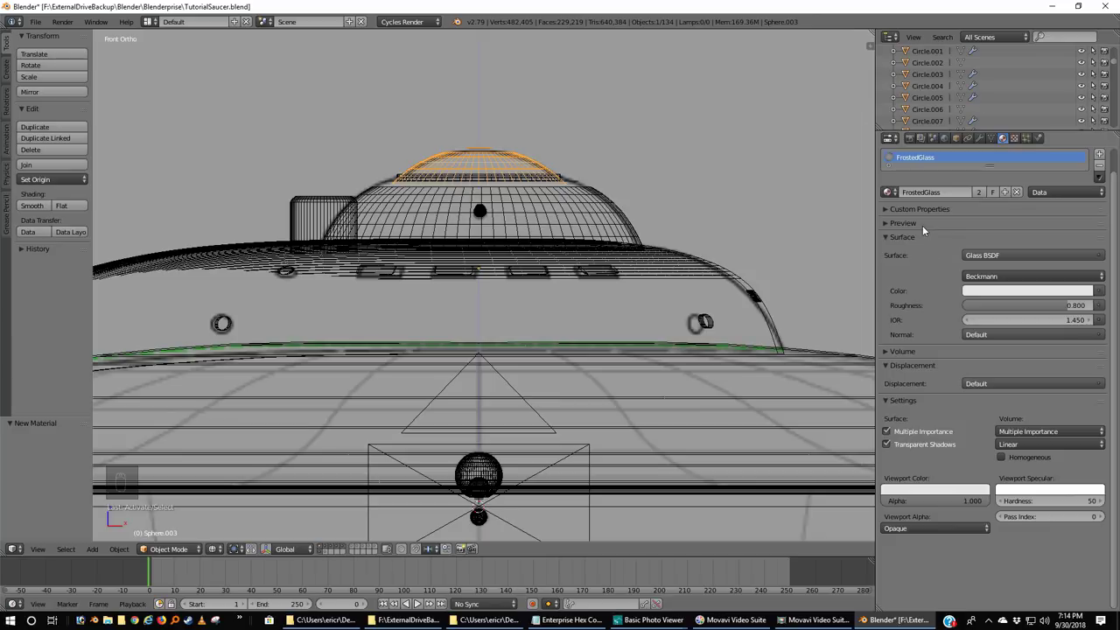
# - Duplicate the green light inside the lower sensor dome and rotate the copy 180° around the 3D cursor
pyautogui.scroll(-5, 592, 316)
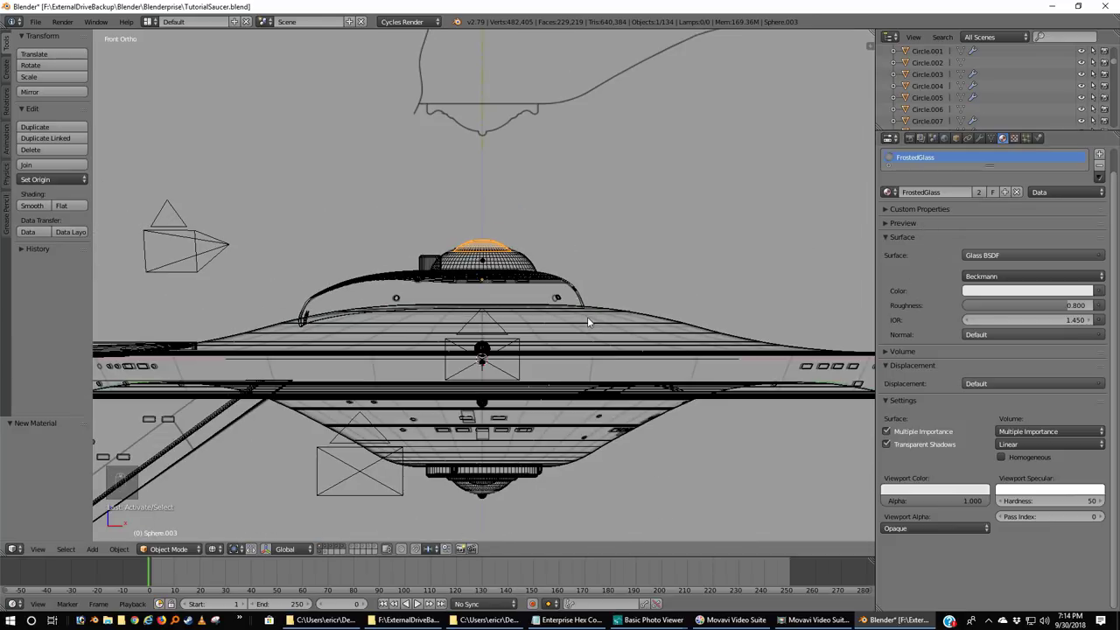
pyautogui.rightClick(488, 486)
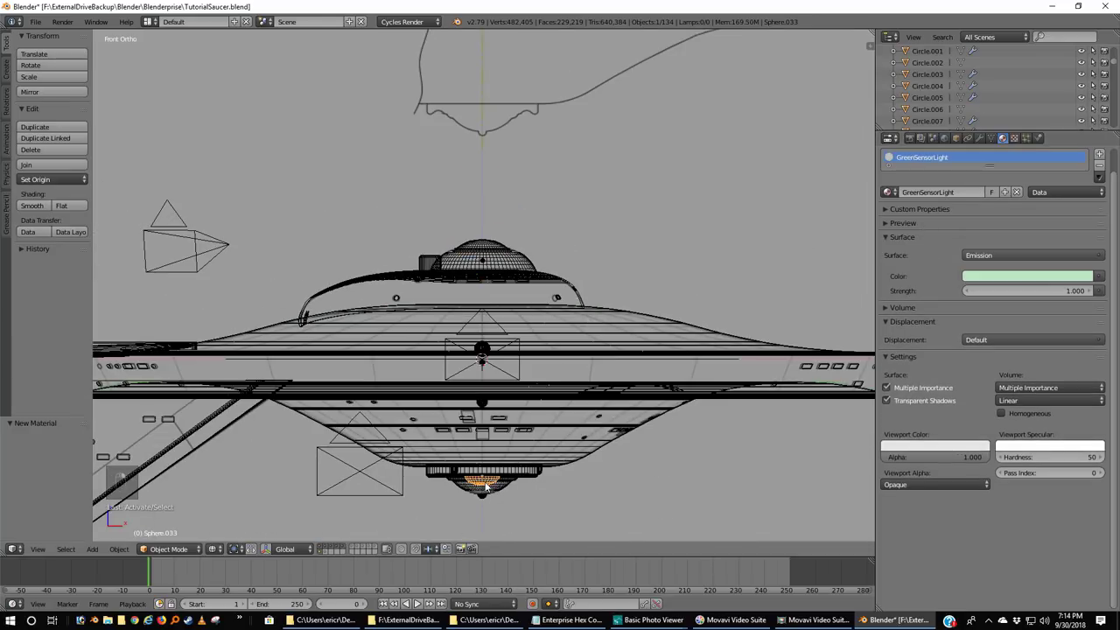
pyautogui.hotkey('shift', 'd')
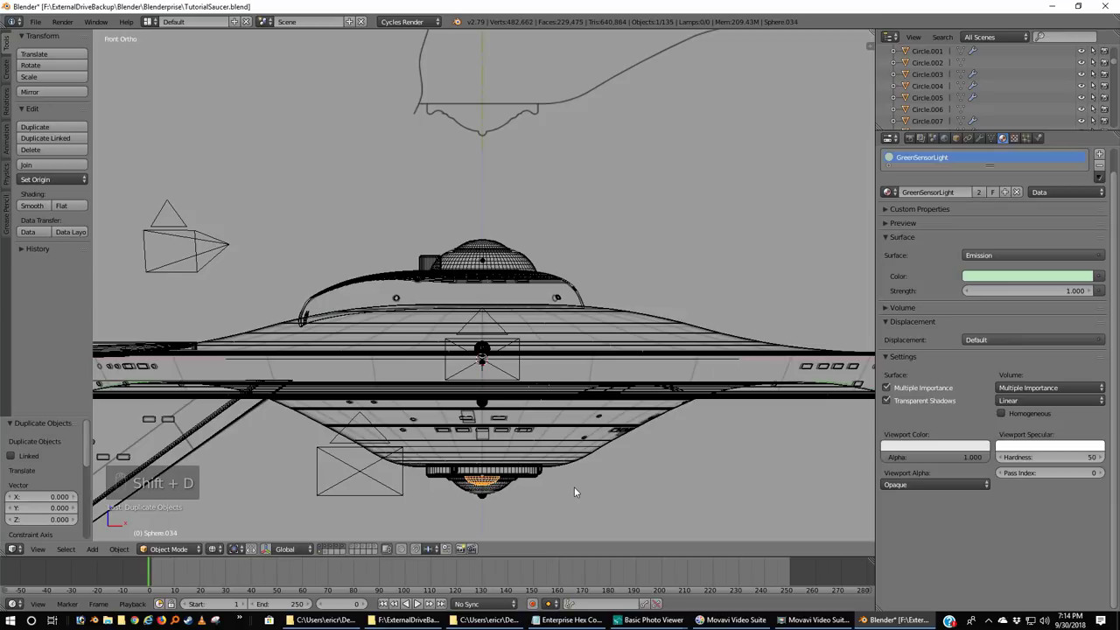
pyautogui.press('r')
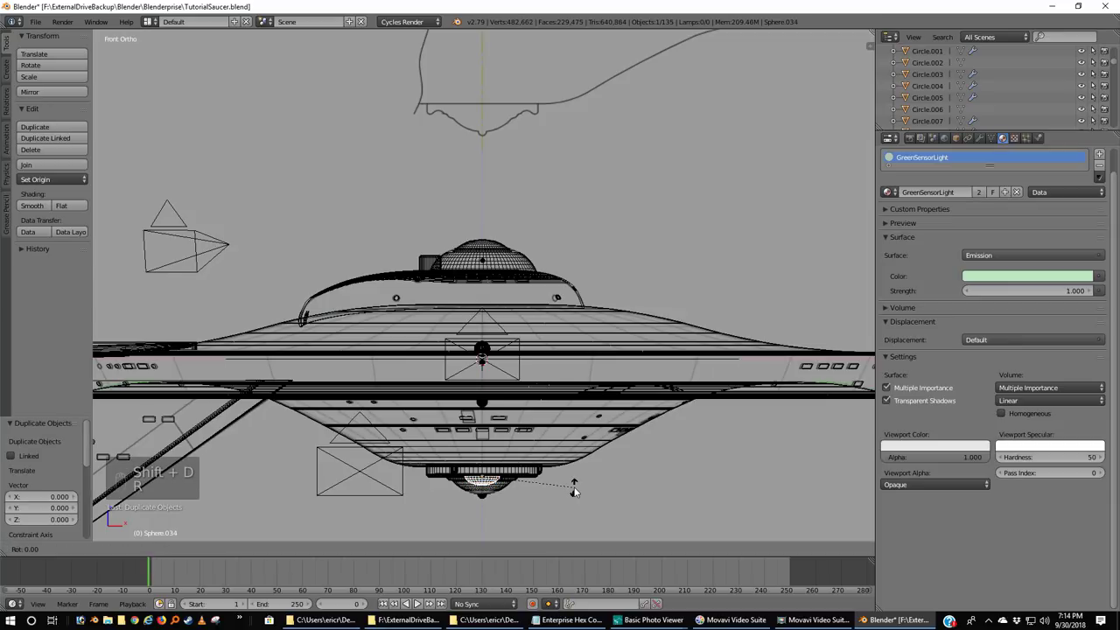
pyautogui.rightClick(574, 488)
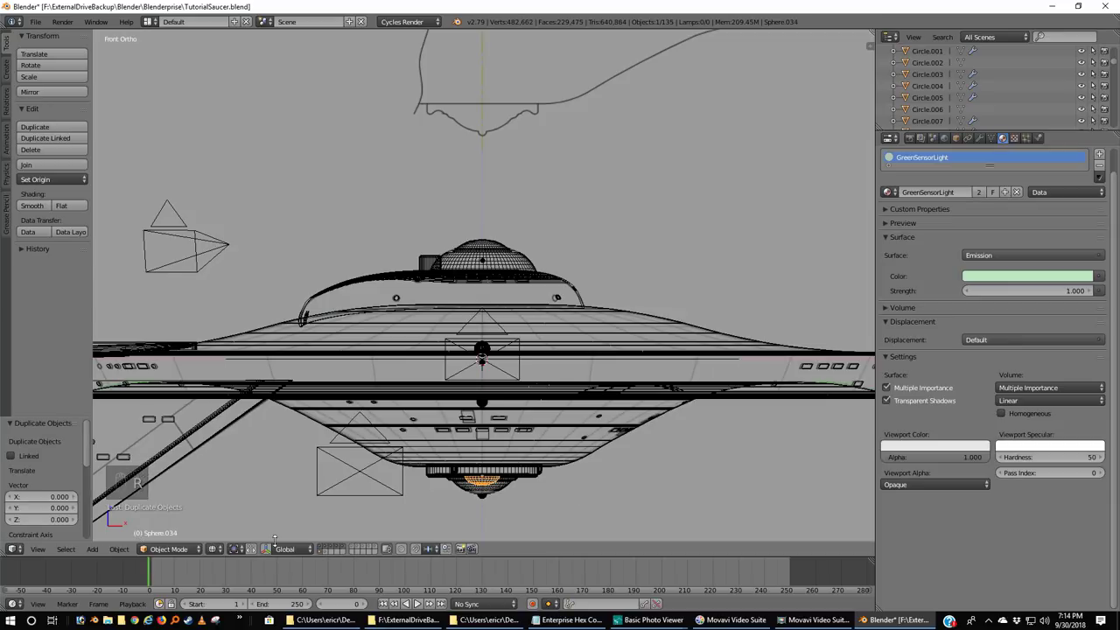
pyautogui.click(234, 549)
pyautogui.click(262, 519)
pyautogui.write('r180')
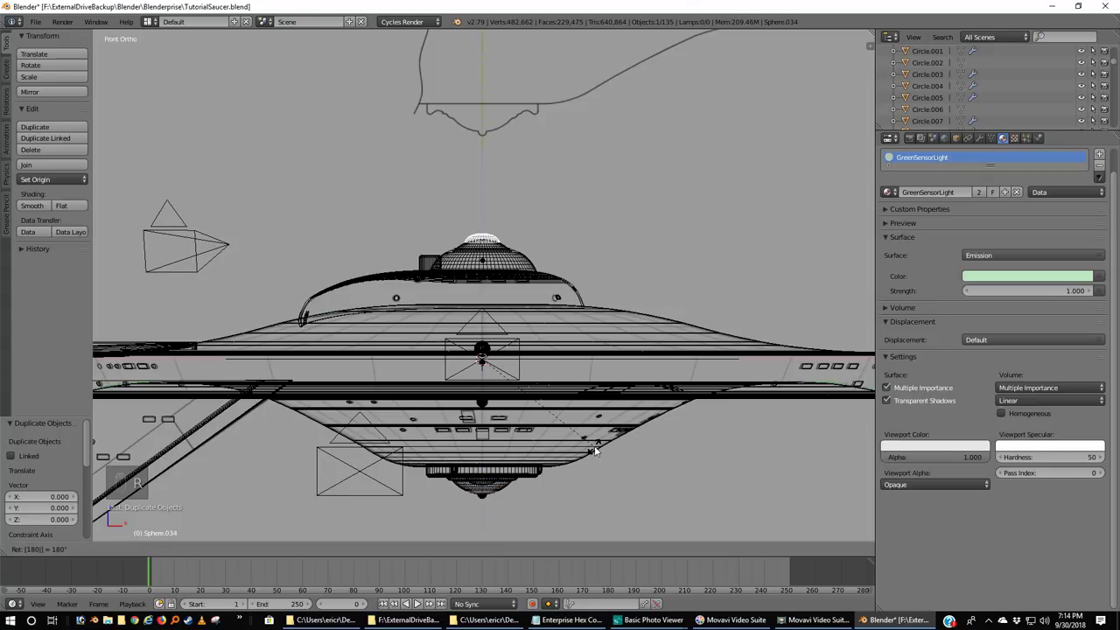
pyautogui.press('Return')
# - Move the duplicated light about 0.022 down along Z into the upper bridge dome
pyautogui.scroll(3, 543, 289)
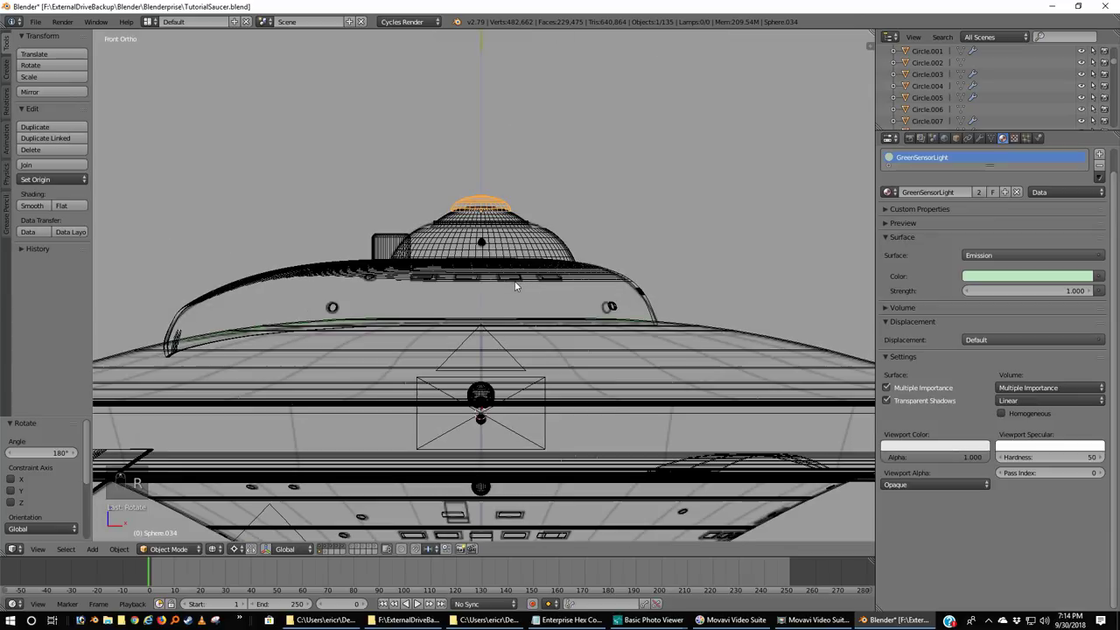
pyautogui.keyDown('shift'); pyautogui.moveTo(493, 190); pyautogui.dragTo(493, 263, button='middle'); pyautogui.keyUp('shift')
pyautogui.scroll(3, 494, 284)
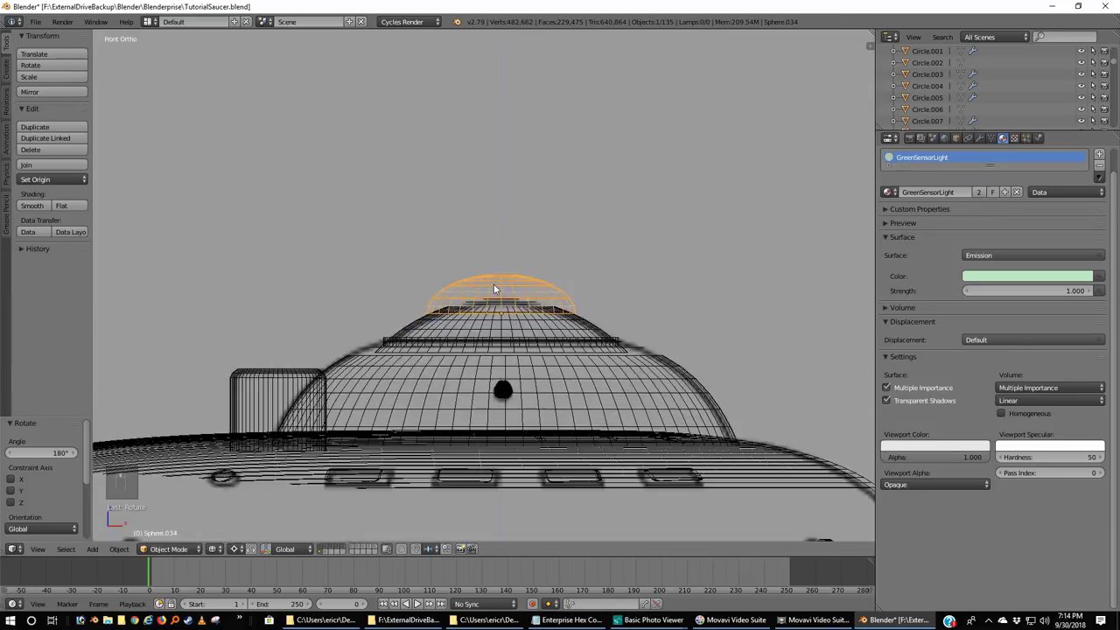
pyautogui.press('g')
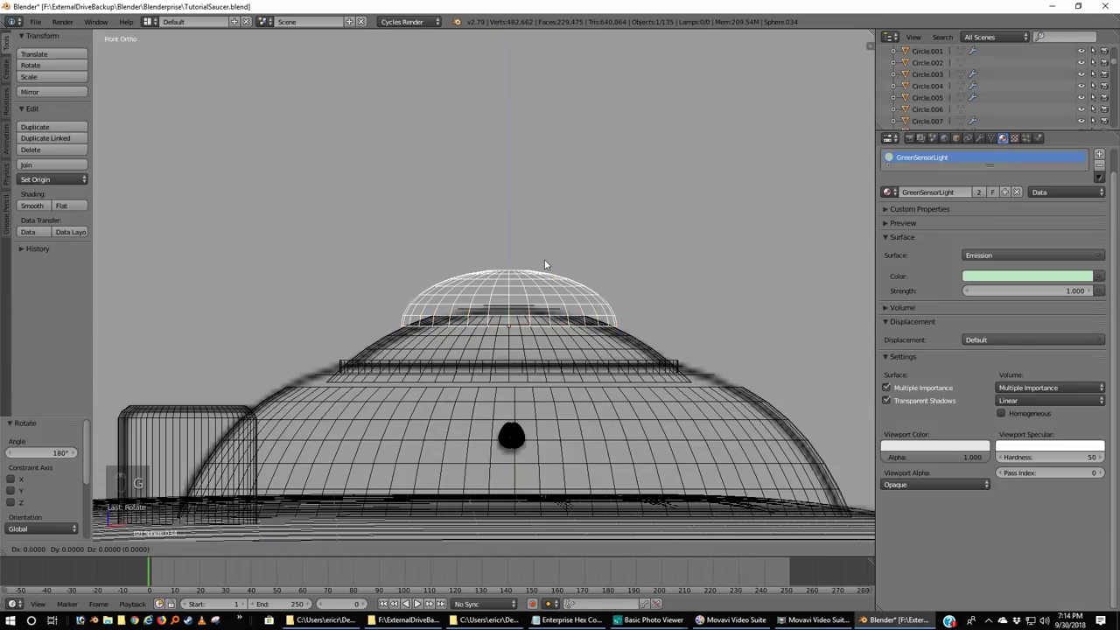
pyautogui.press('z')
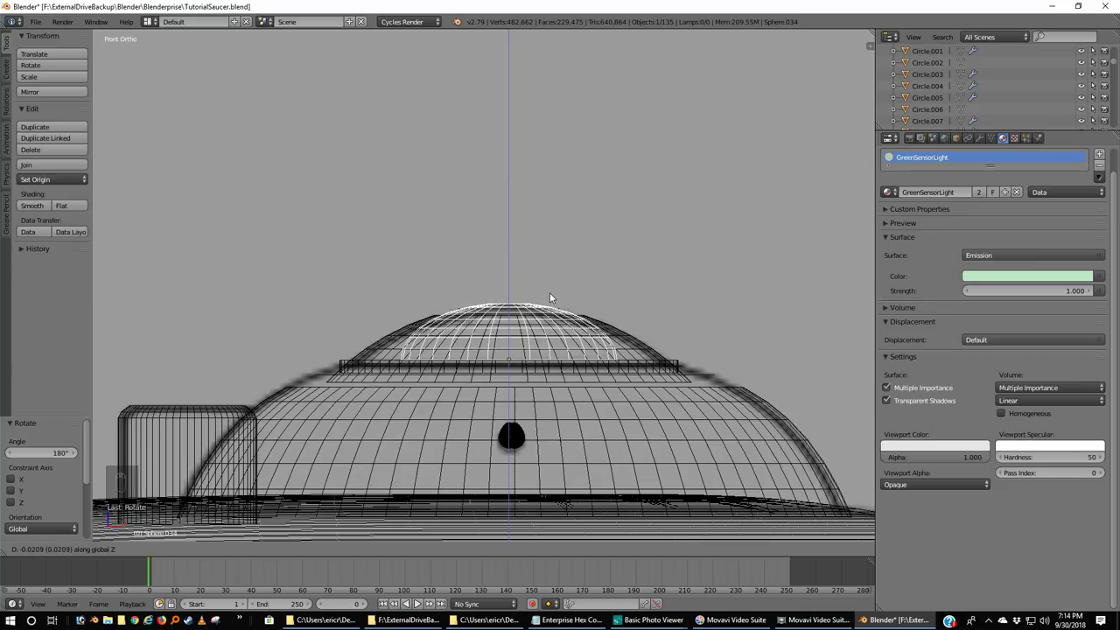
pyautogui.click(550, 300)
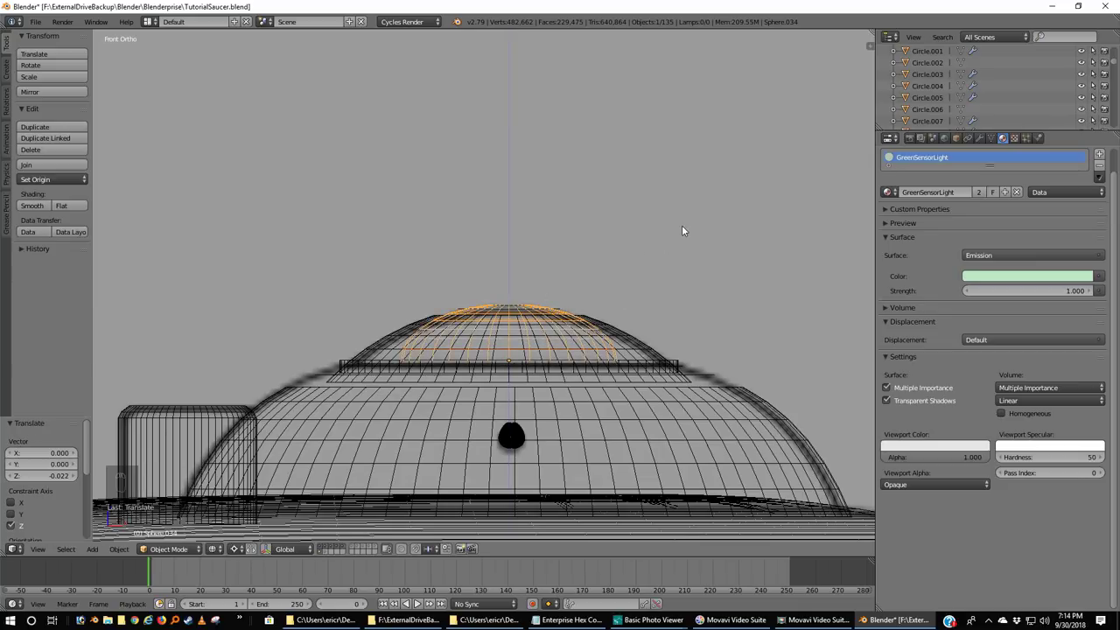
# - Set the pivot point to Bounding Box Center and scale the upper light uniformly to about 0.72
pyautogui.press('s')
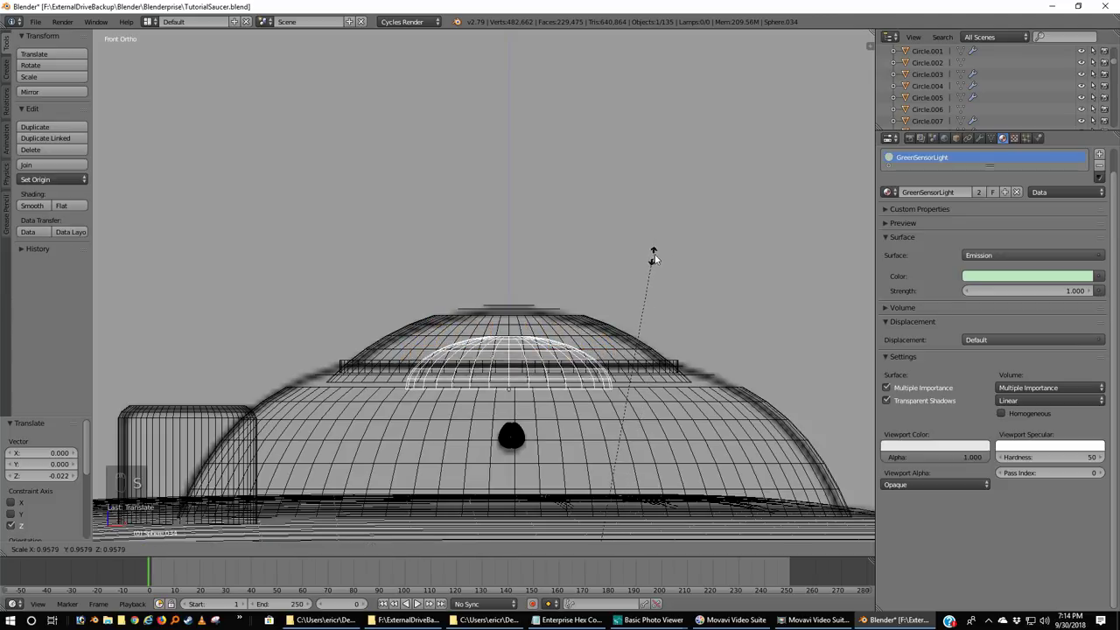
pyautogui.press('Escape')
pyautogui.click(236, 549)
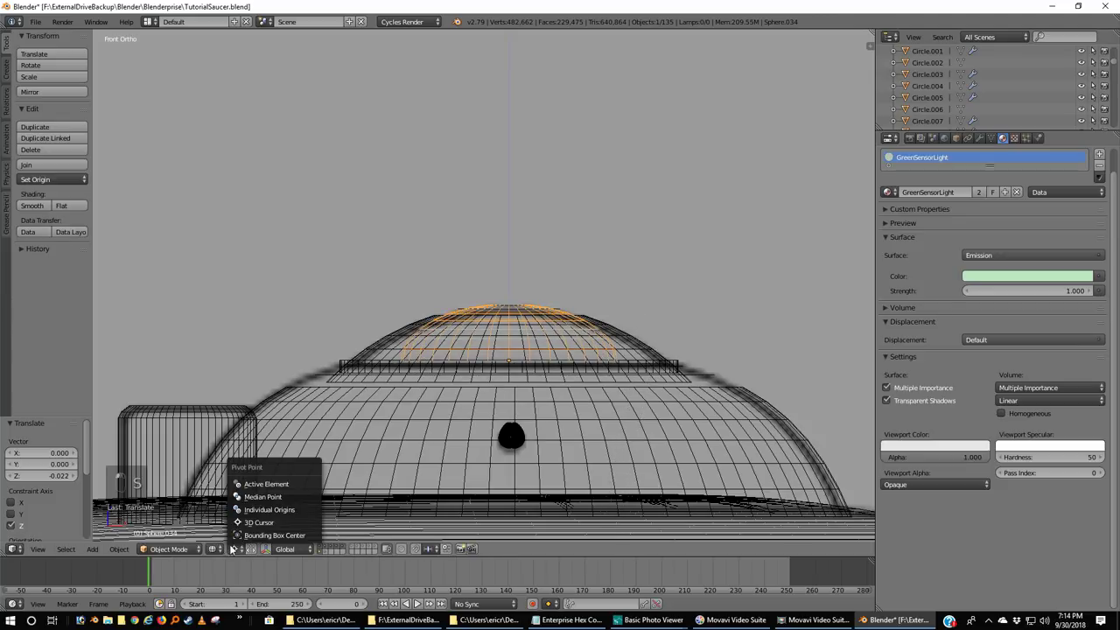
pyautogui.click(241, 536)
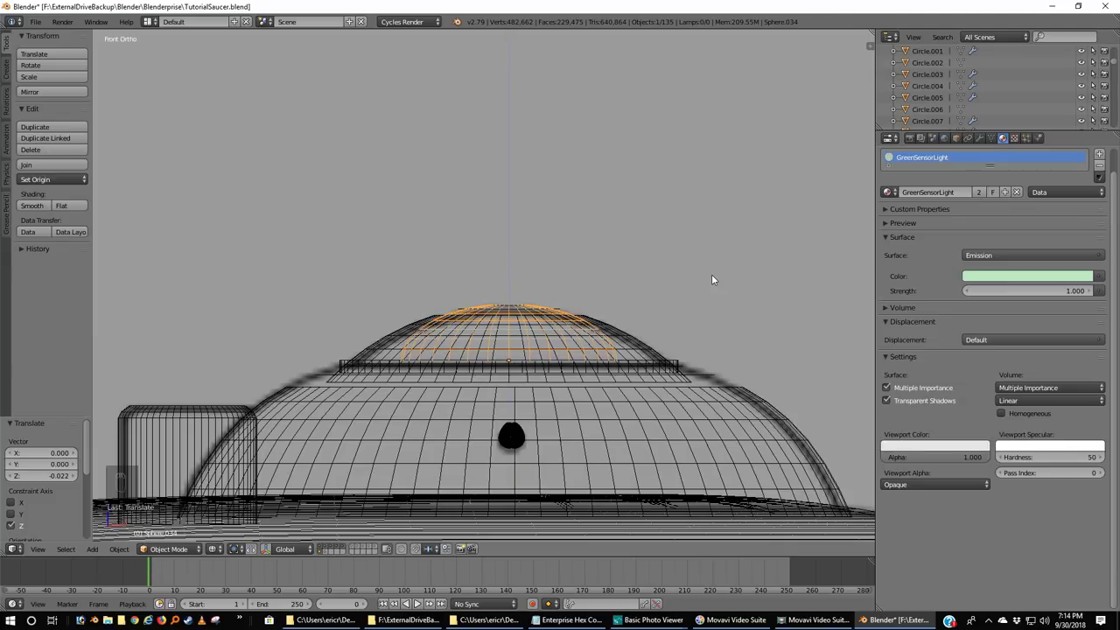
pyautogui.press('s')
pyautogui.click(661, 318)
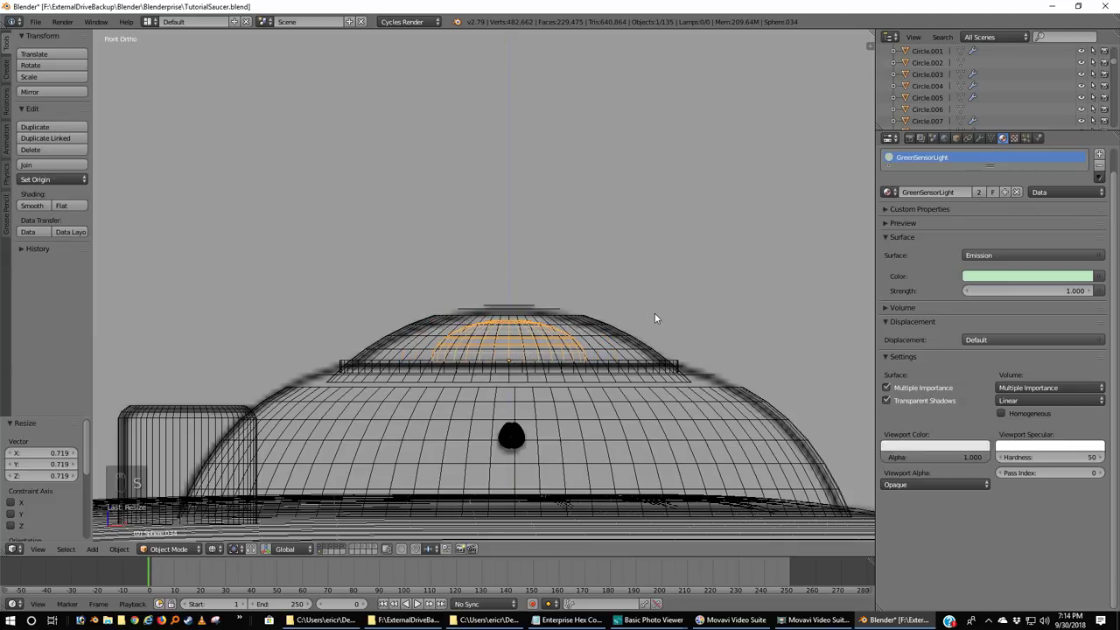
# - Flatten the upper light along Z to about 0.7 of its height
pyautogui.press('s')
pyautogui.press('z')
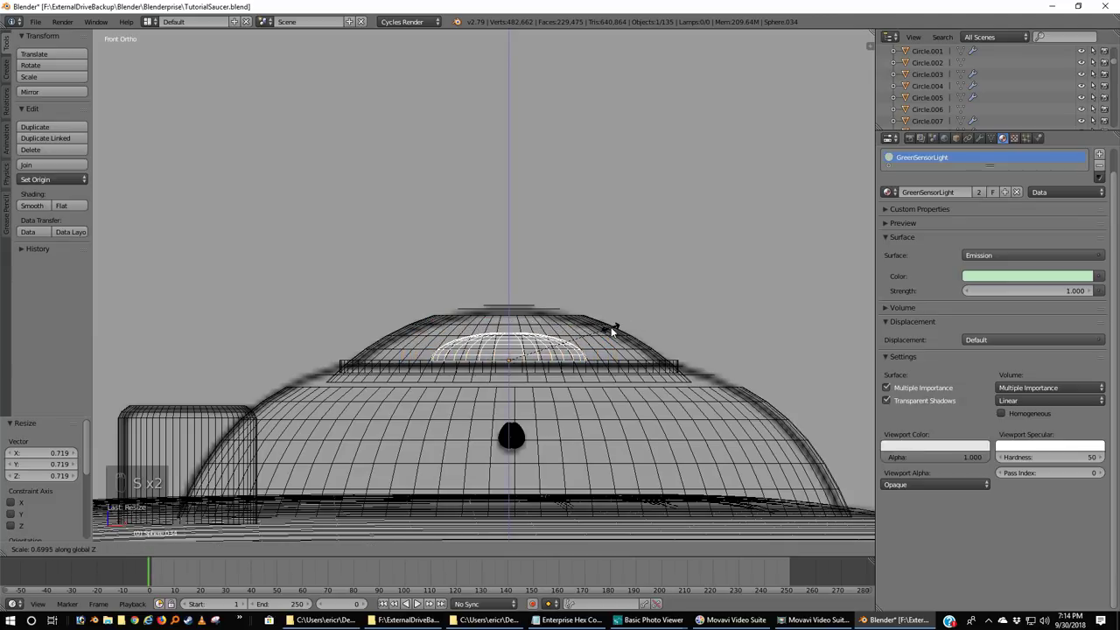
pyautogui.click(612, 329)
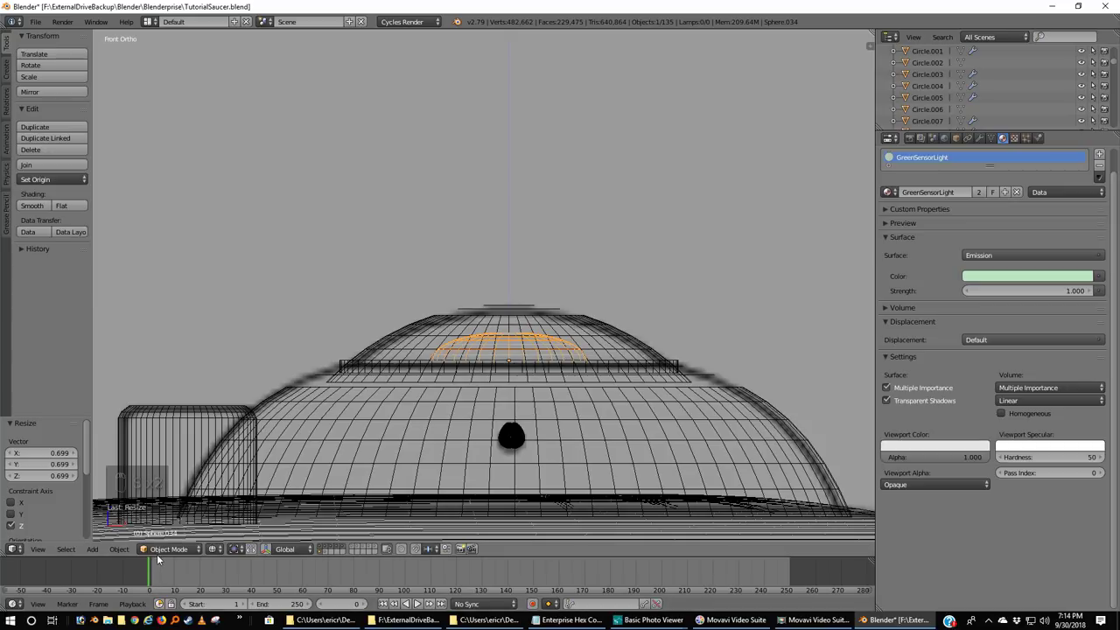
# - Preview the glowing upper dome and the whole saucer in Rendered shading
pyautogui.click(212, 548)
pyautogui.click(221, 470)
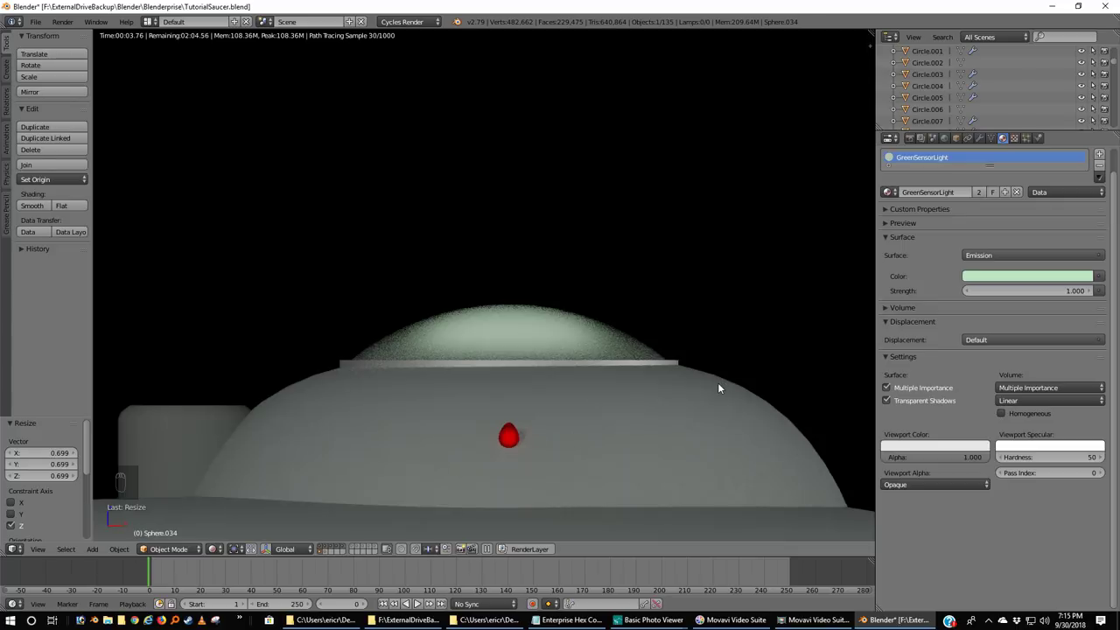
pyautogui.scroll(-6, 717, 383)
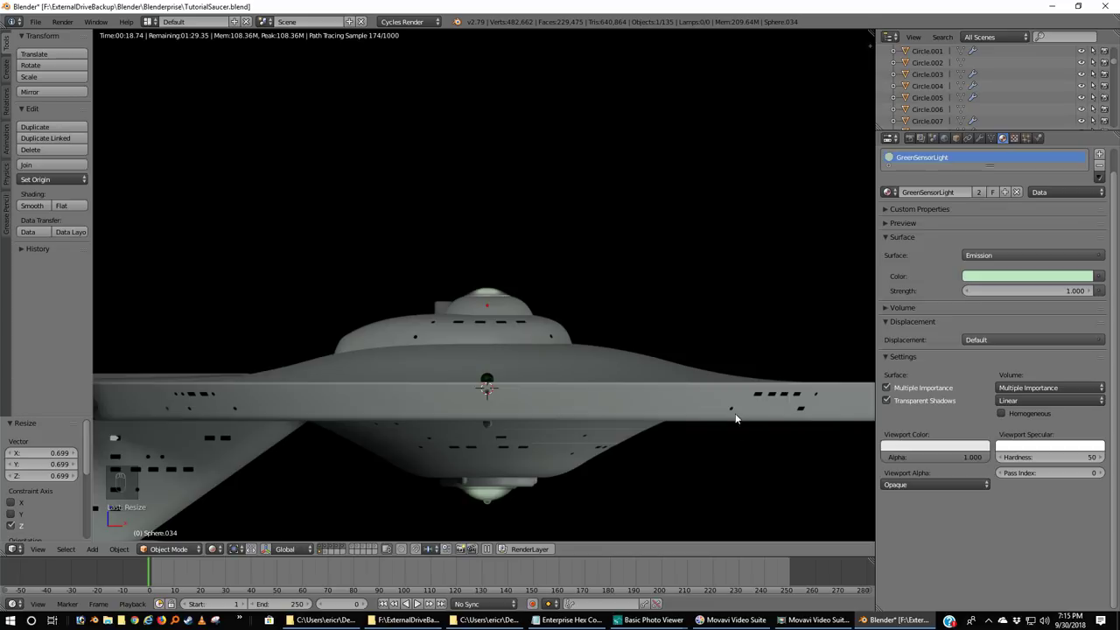
# - Return to wireframe, select the saucer rim windows and change their Glass material's surface to Mix Shader
pyautogui.press('z')
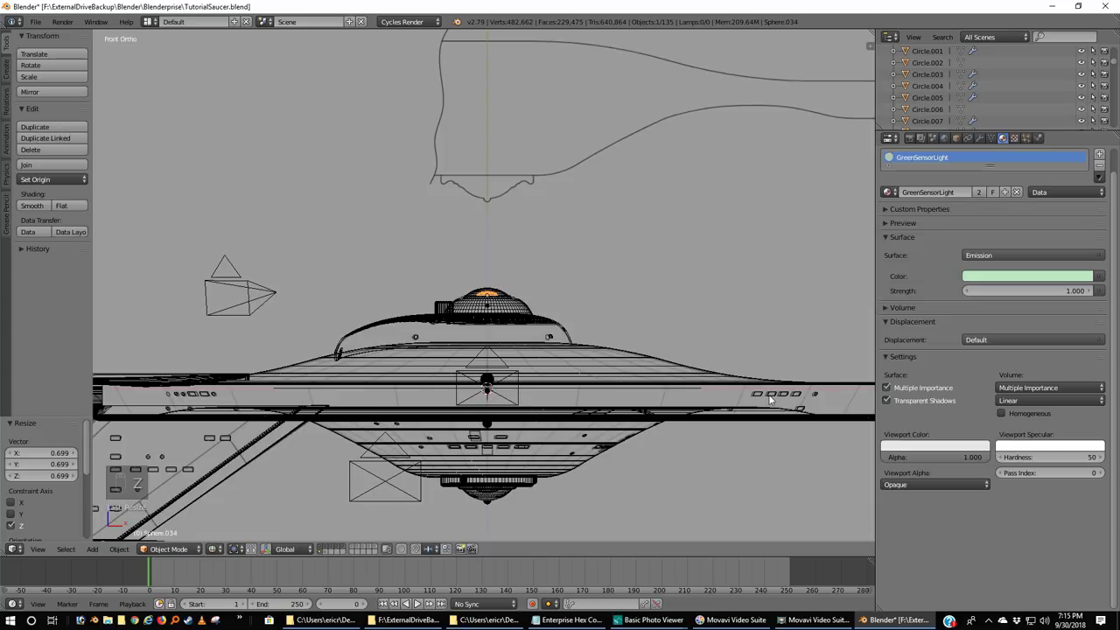
pyautogui.rightClick(760, 399)
pyautogui.rightClick(761, 398)
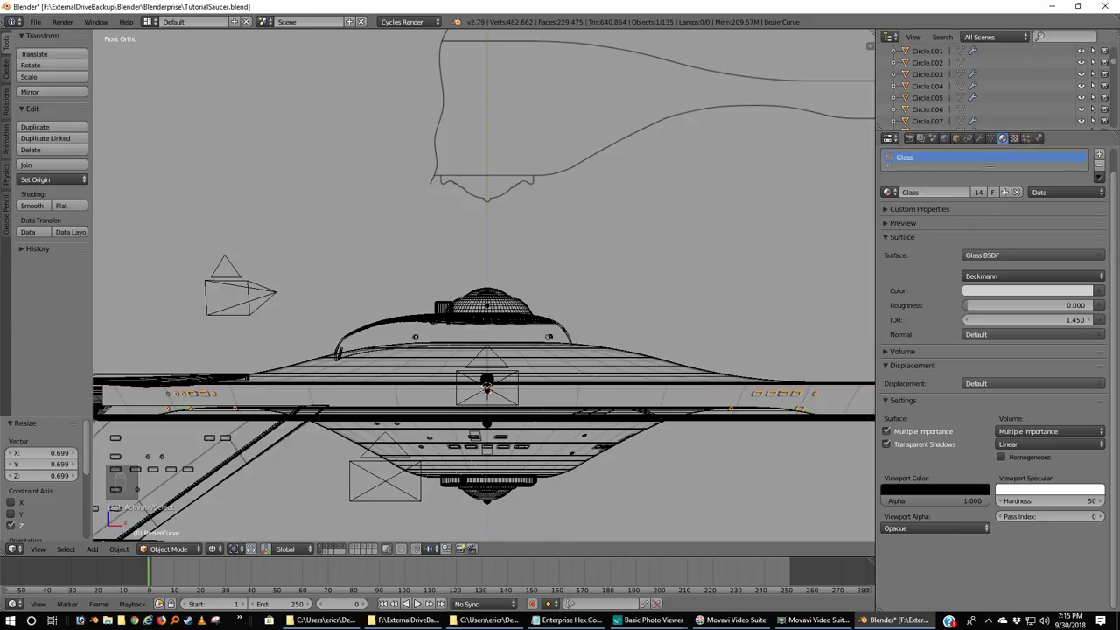
pyautogui.click(738, 5)
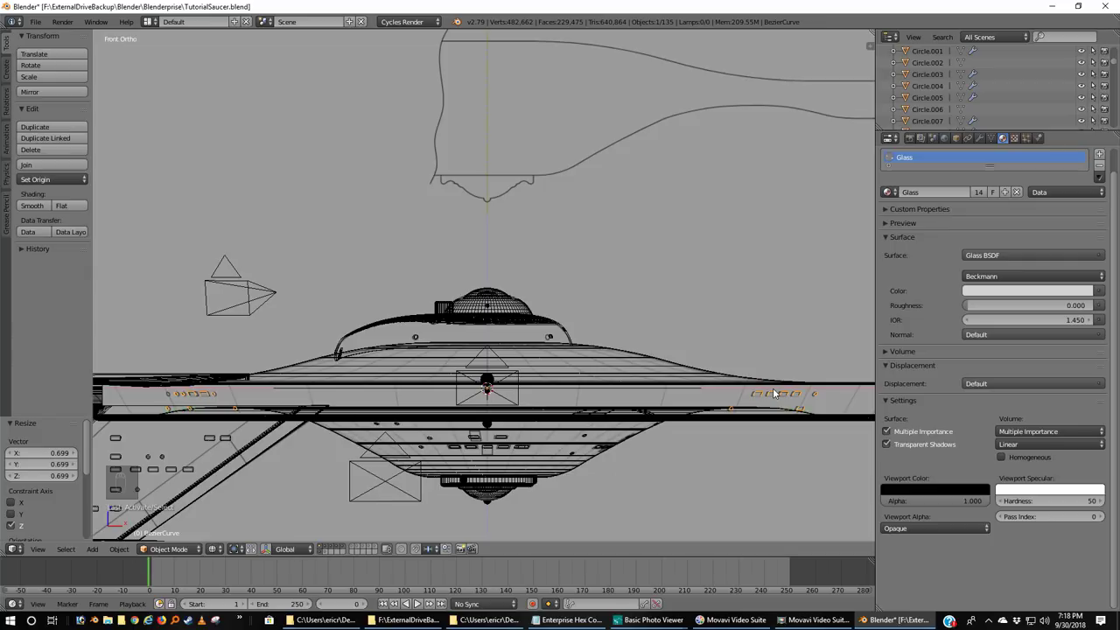
pyautogui.click(1014, 254)
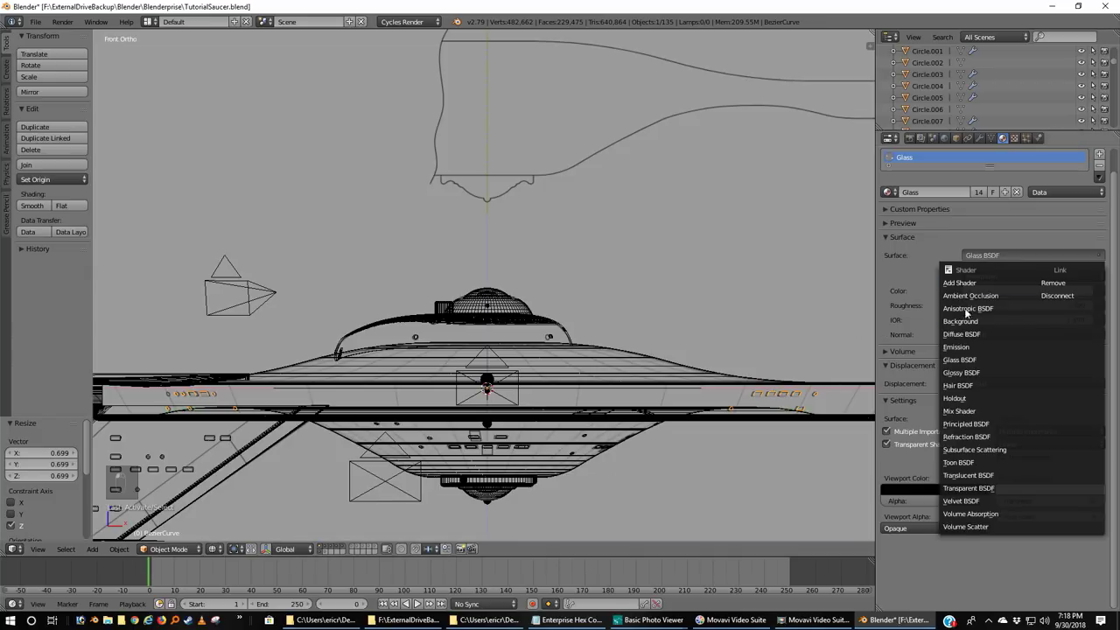
pyautogui.click(956, 410)
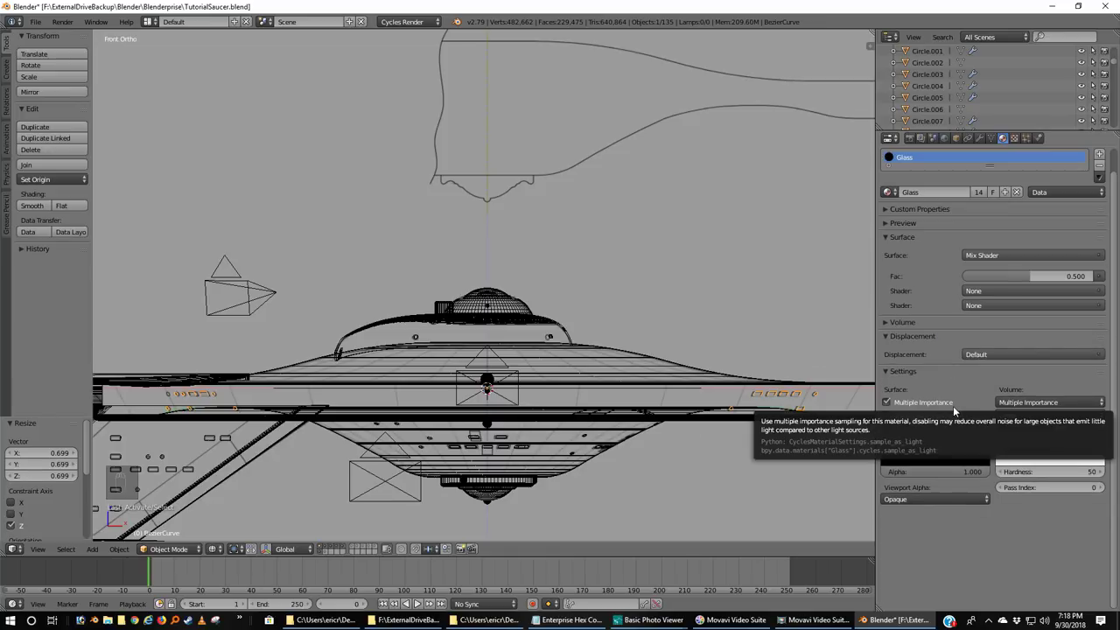
# - Set the mix's first shader to Glass BSDF with a roughness of 0.3
pyautogui.click(979, 291)
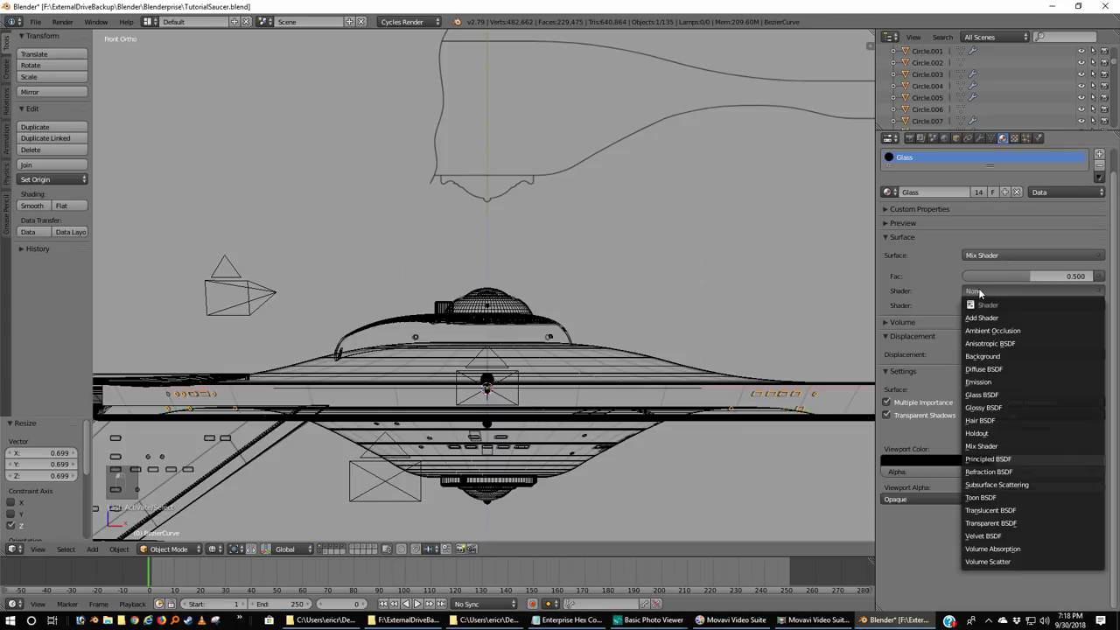
pyautogui.click(989, 395)
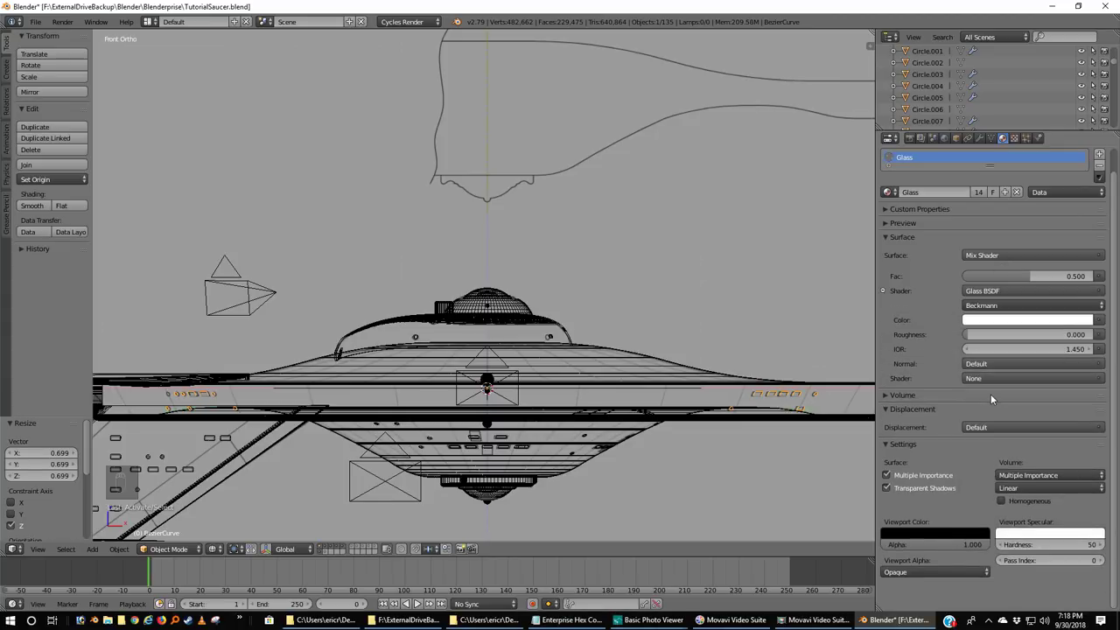
pyautogui.click(1053, 334)
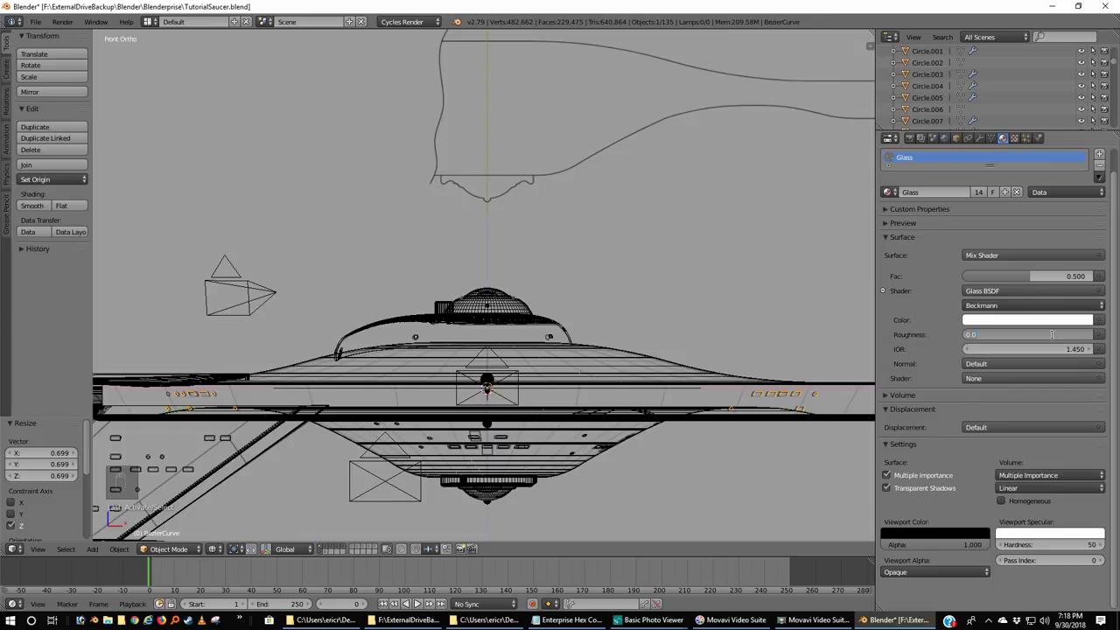
pyautogui.write('.3')
pyautogui.press('Return')
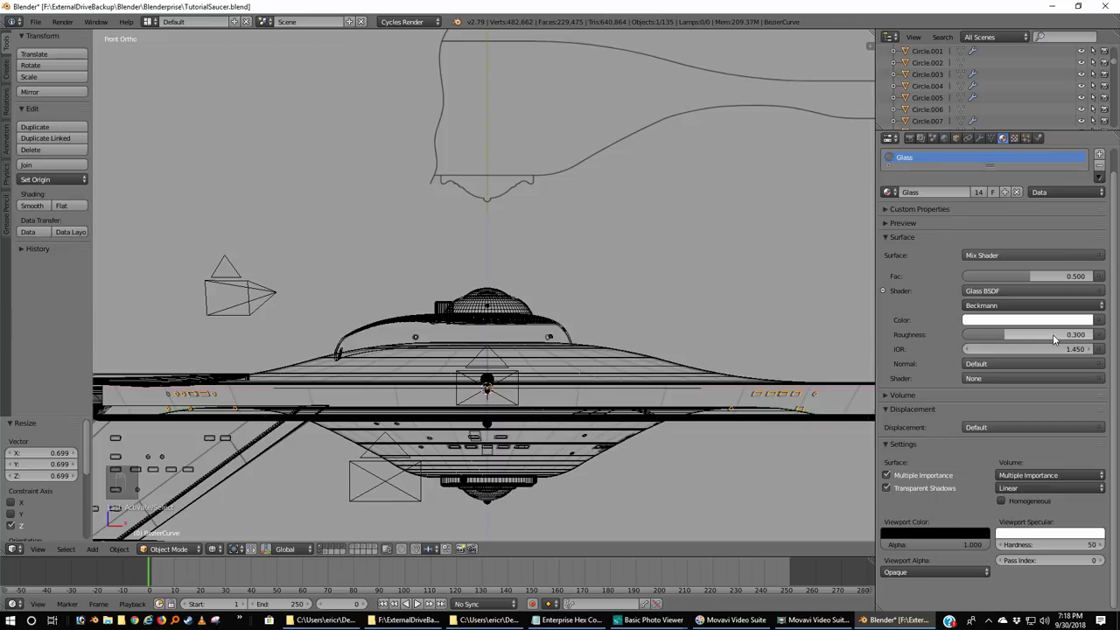
# - Set the Glass mix's second shader to Translucent BSDF and preview the saucer windows in Rendered shading
pyautogui.click(1001, 377)
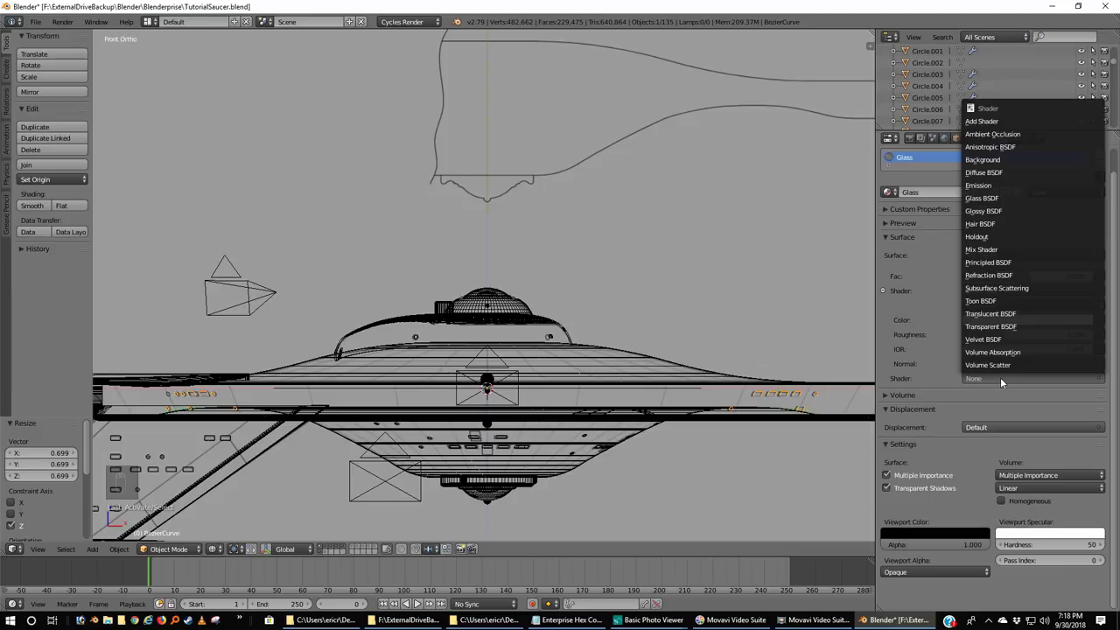
pyautogui.click(1007, 314)
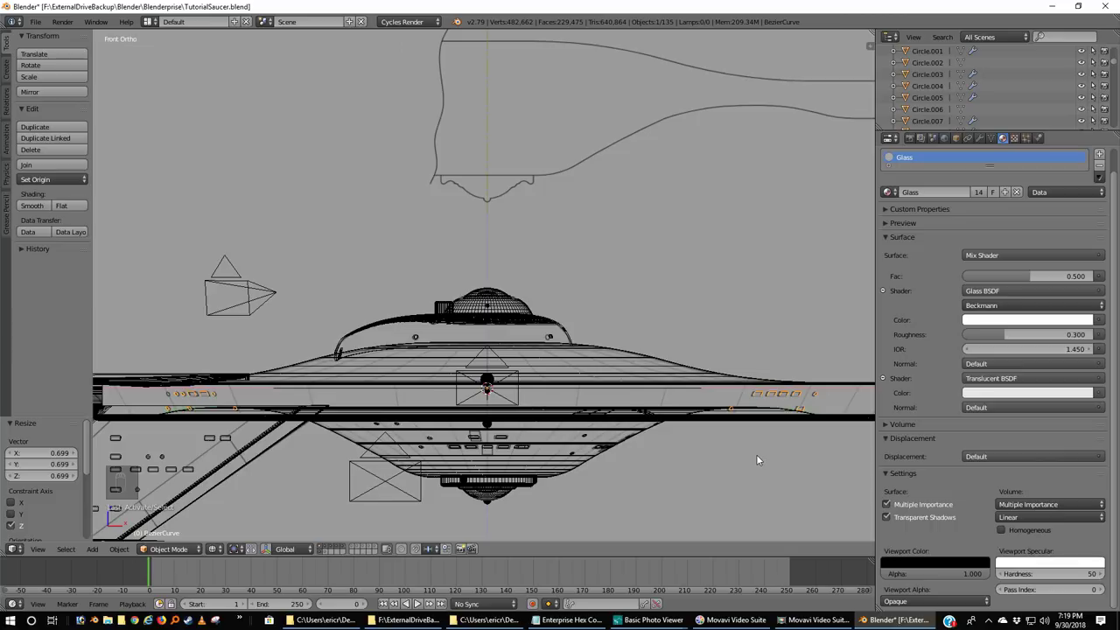
pyautogui.click(212, 548)
pyautogui.click(229, 470)
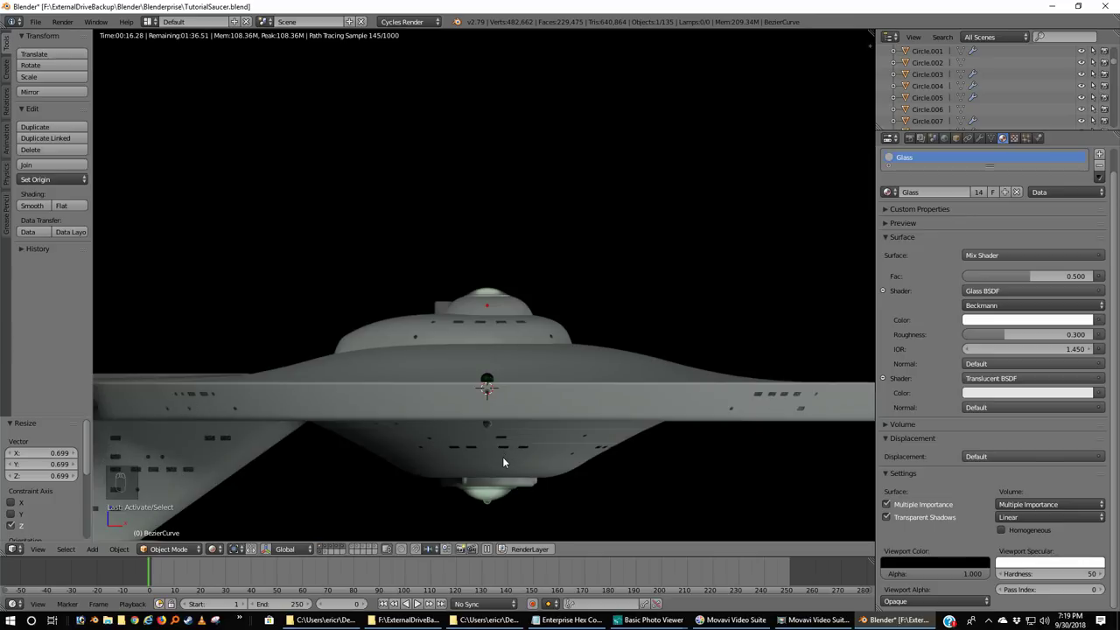
# - Return to wireframe and replace the HalfGlass material on the lower saucer windows with the existing Glass material
pyautogui.press('z')
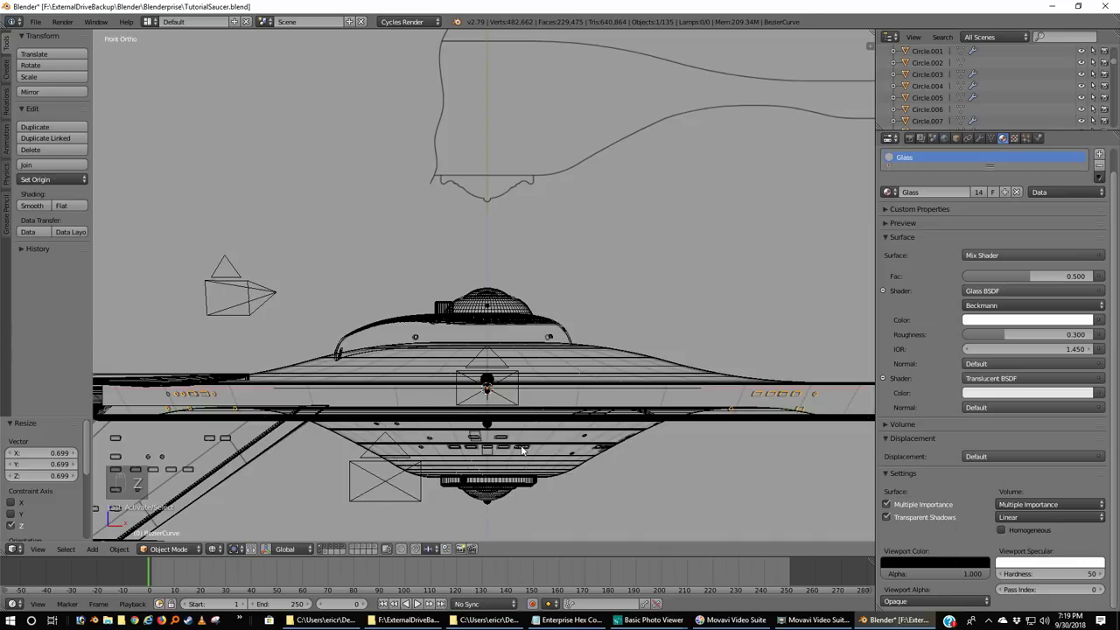
pyautogui.click(523, 449)
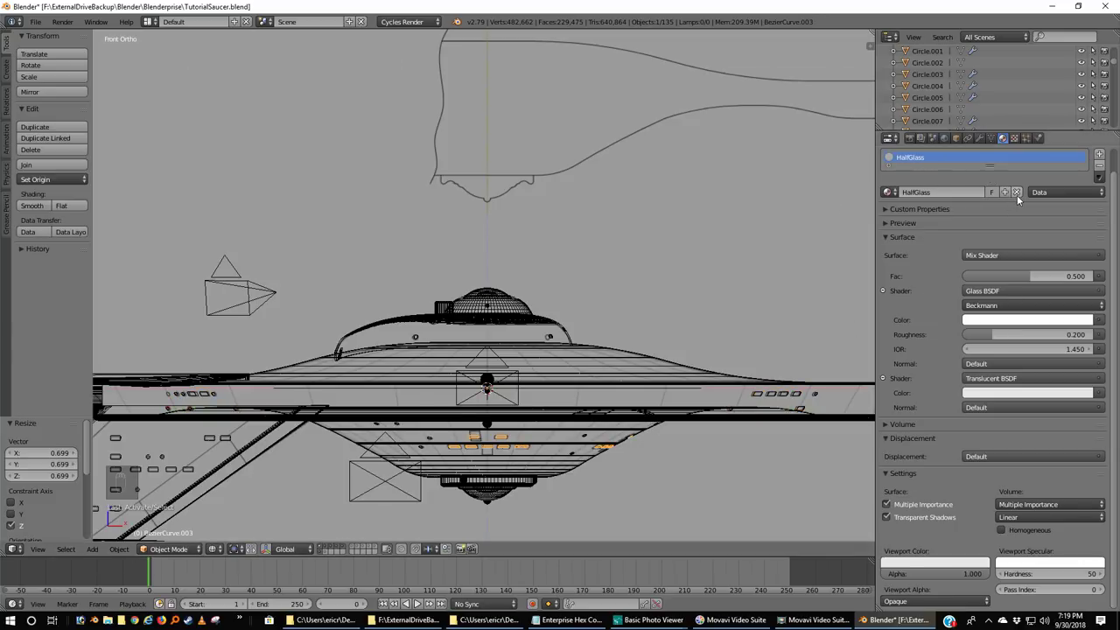
pyautogui.click(1017, 191)
pyautogui.click(889, 192)
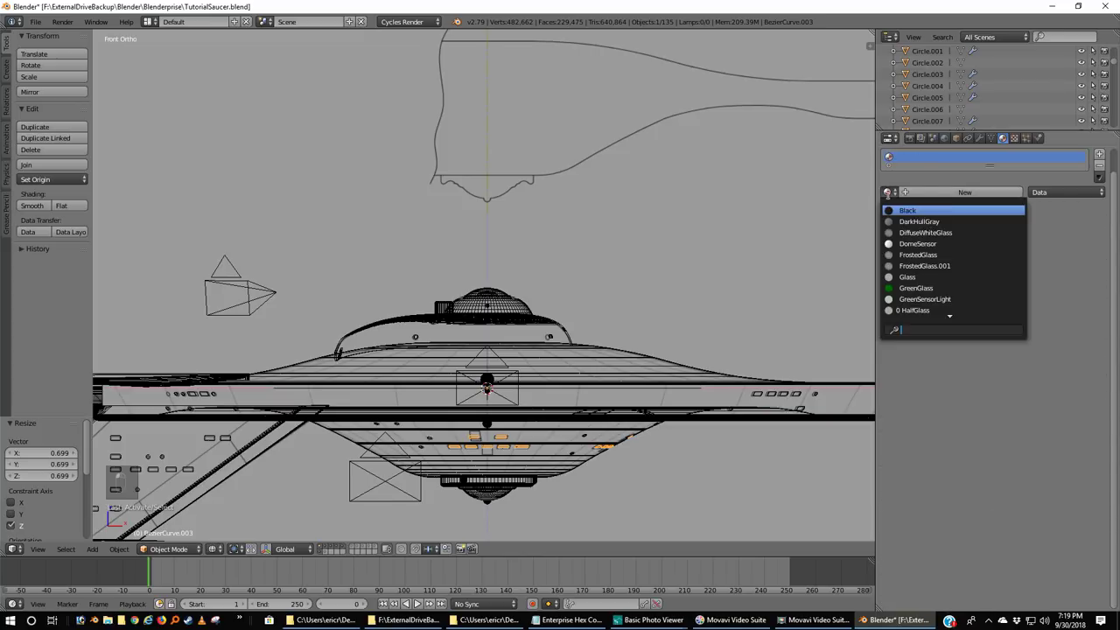
pyautogui.click(897, 278)
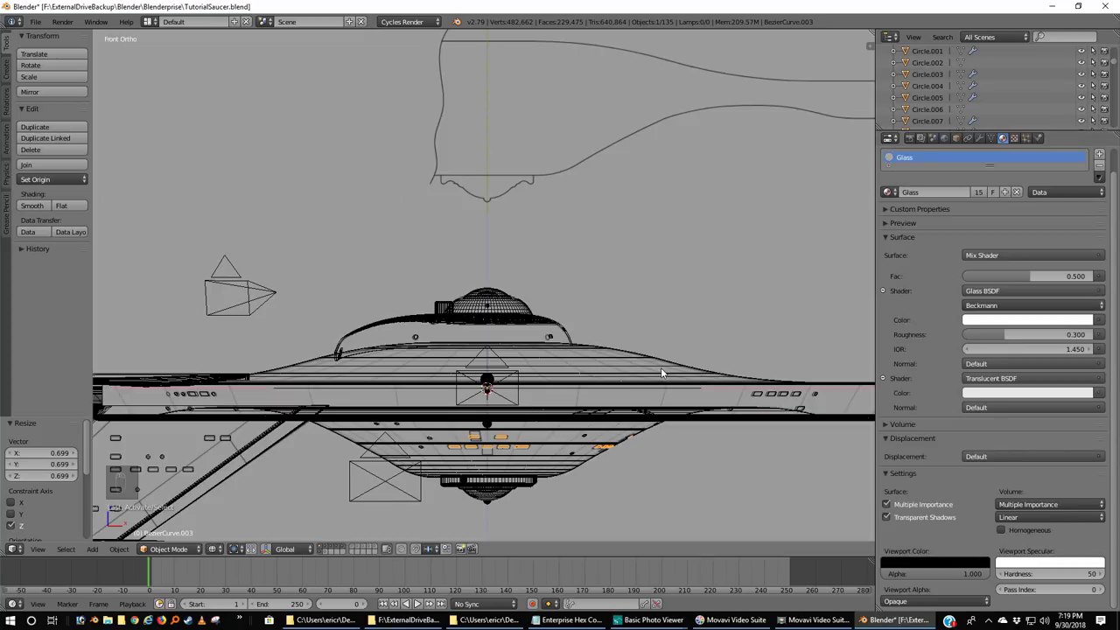
# - Check the lower saucer windows in Rendered shading and go back to wireframe
pyautogui.click(216, 549)
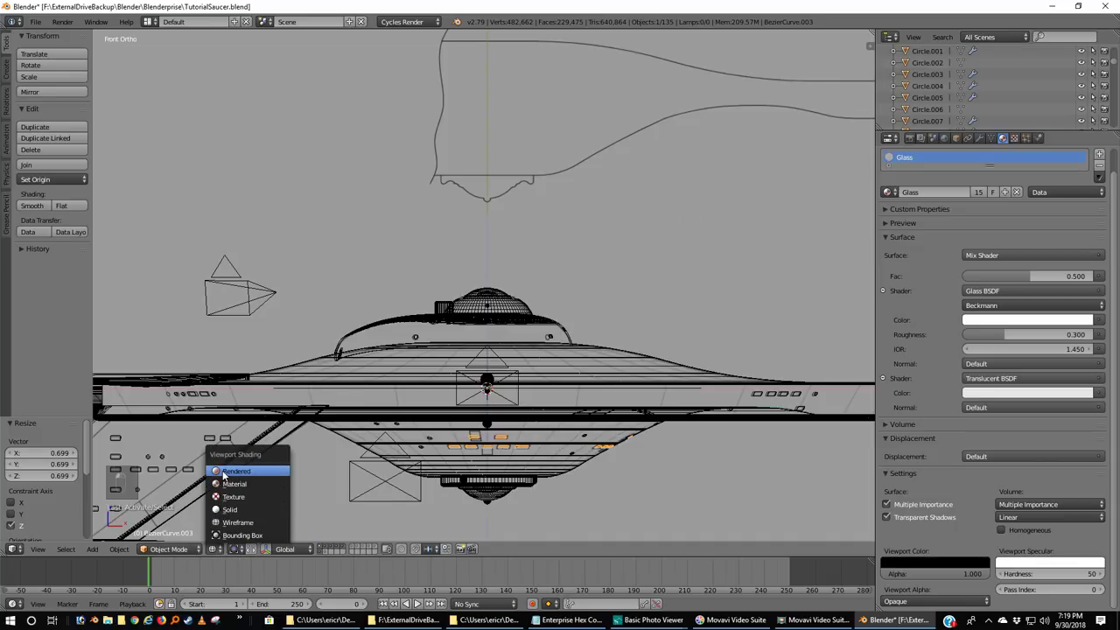
pyautogui.click(229, 471)
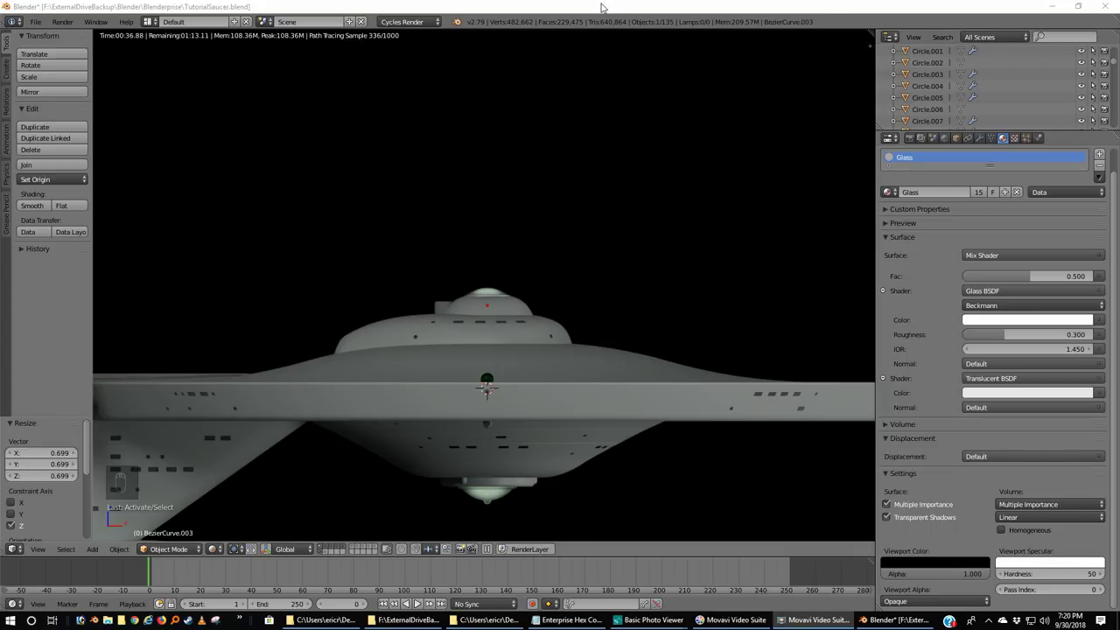
pyautogui.press('z')
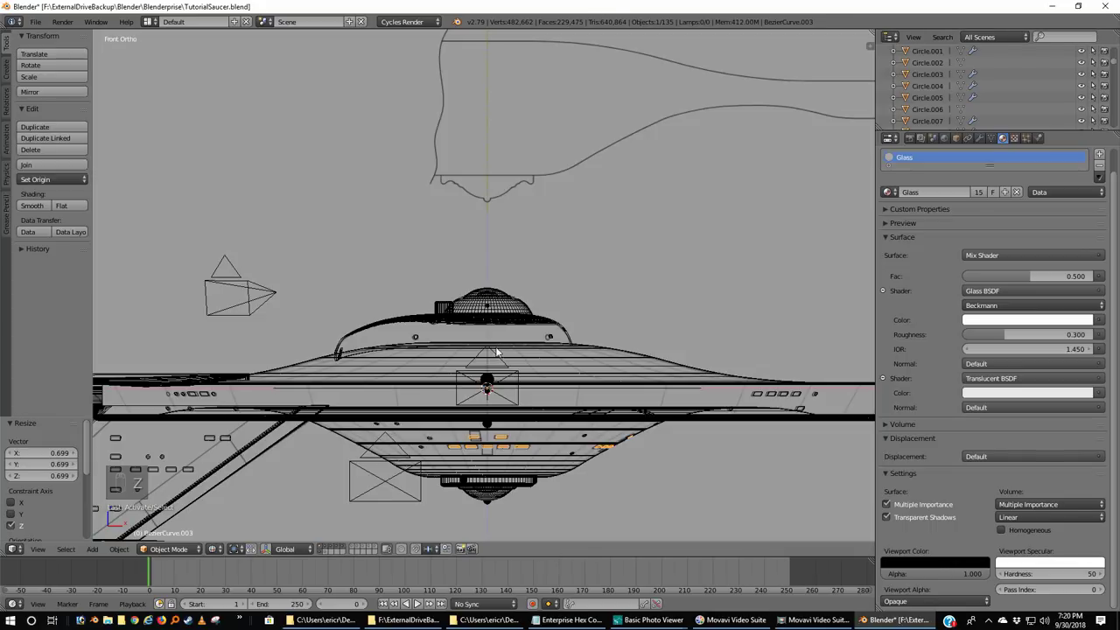
# - Select the cowl around the nacelle's rear sphere and change its DarkHullGray material's surface to Mix Shader
pyautogui.scroll(-3, 455, 357)
pyautogui.scroll(5, 454, 358)
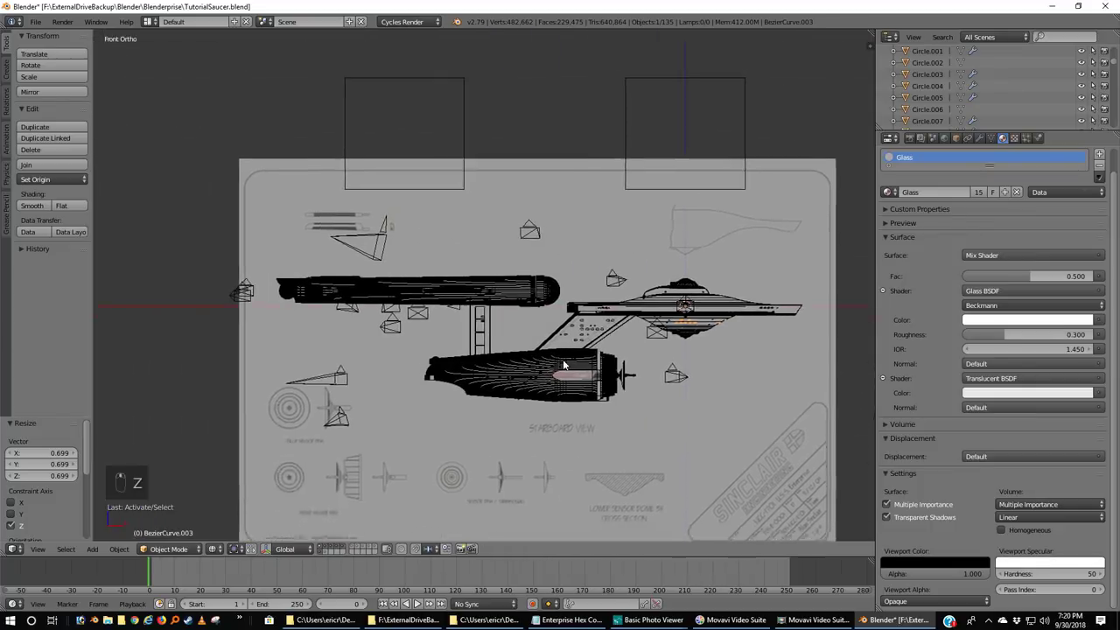
pyautogui.moveTo(438, 351); pyautogui.dragTo(514, 369, button='middle')
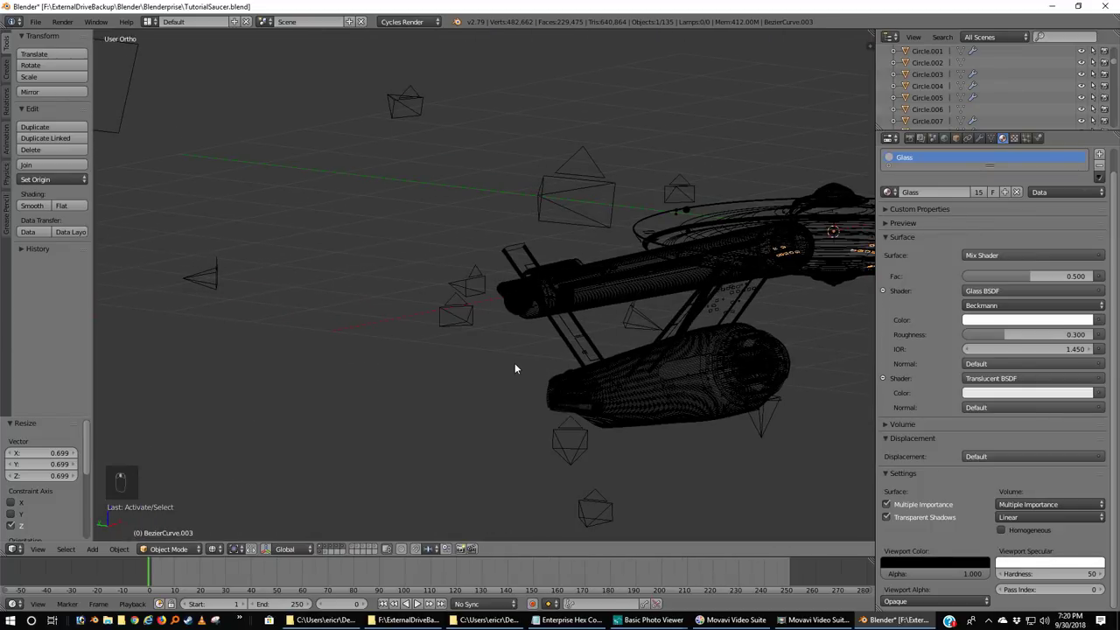
pyautogui.scroll(6, 574, 333)
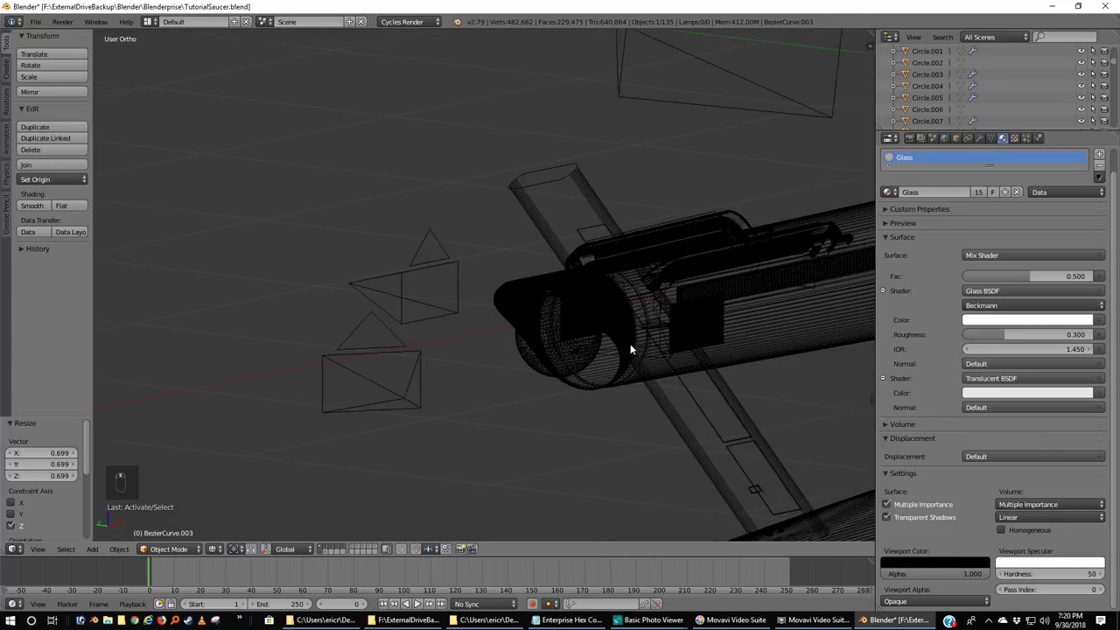
pyautogui.keyDown('shift'); pyautogui.moveTo(632, 350); pyautogui.dragTo(459, 390, button='middle'); pyautogui.keyUp('shift')
pyautogui.rightClick(453, 385)
pyautogui.rightClick(434, 386)
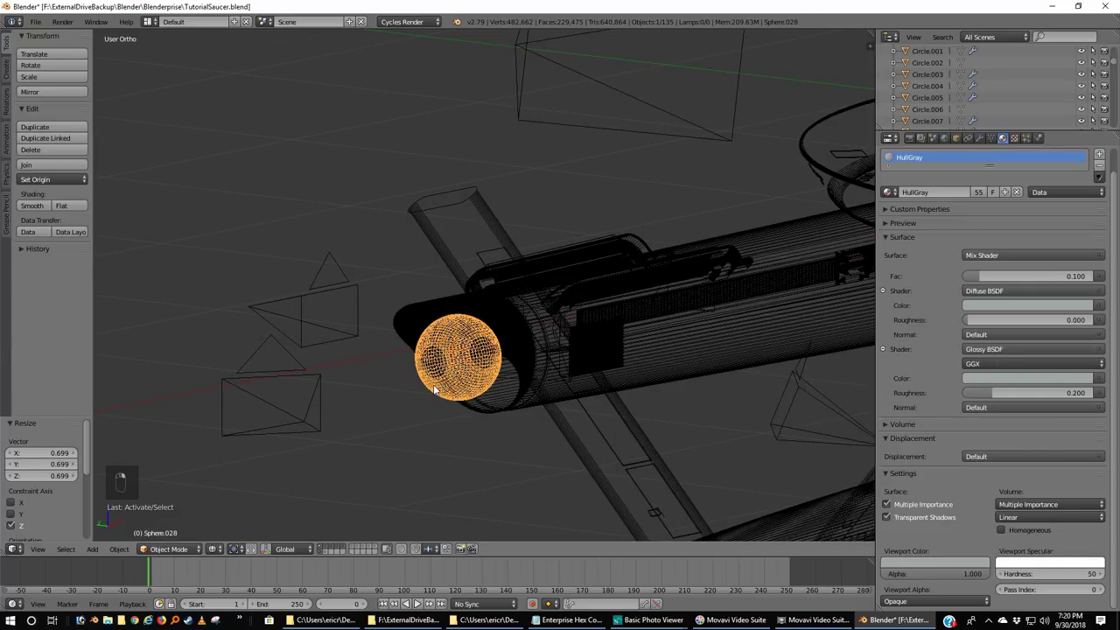
pyautogui.rightClick(439, 315)
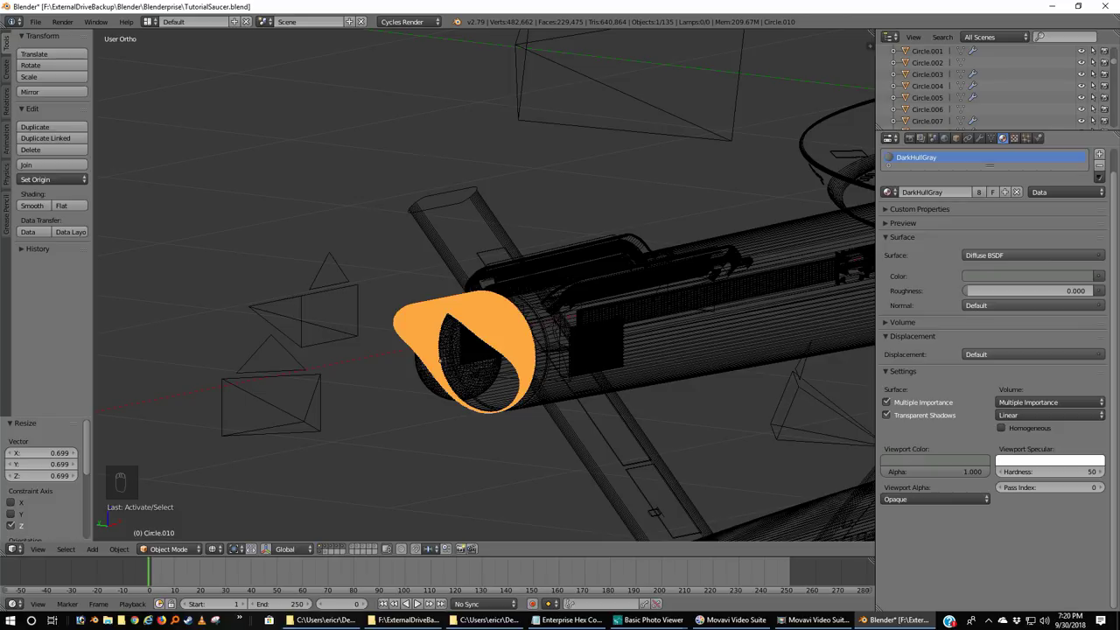
pyautogui.press('F10')
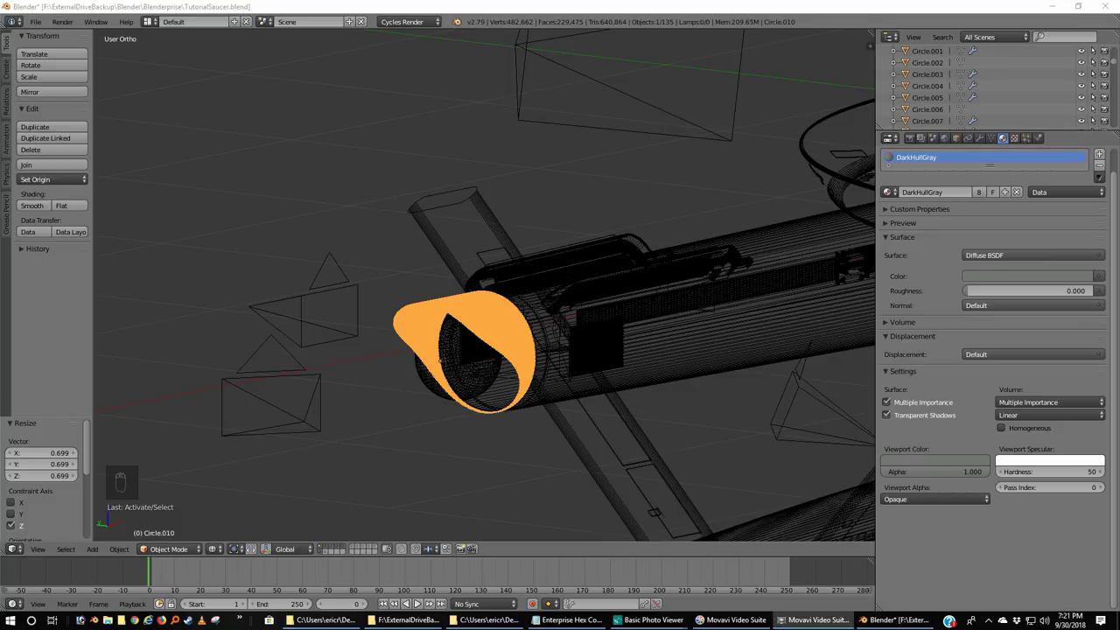
pyautogui.click(593, 6)
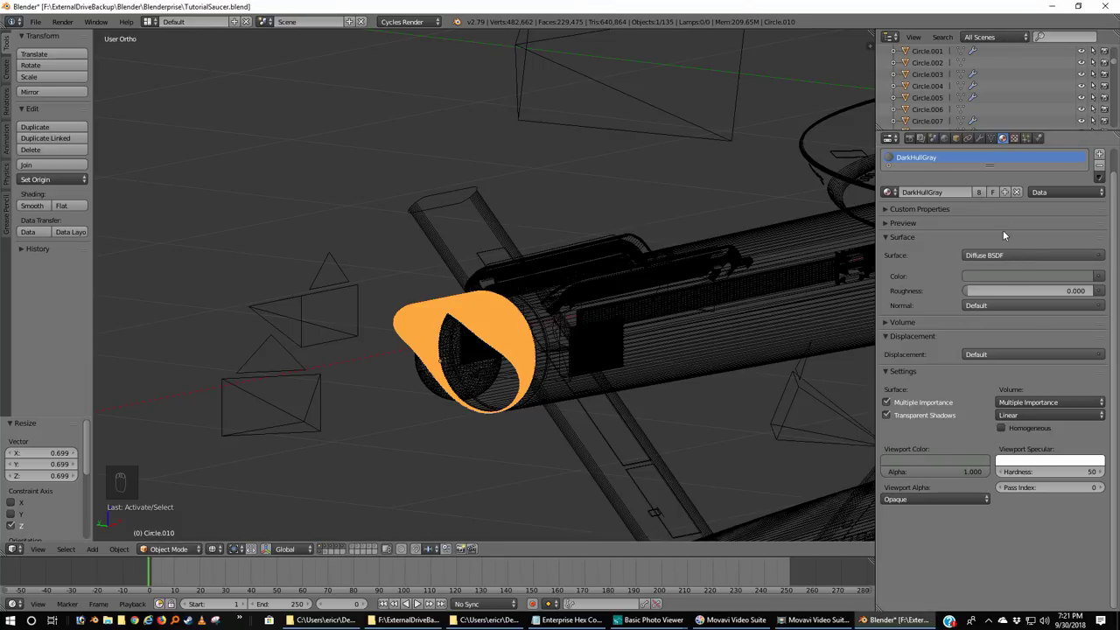
pyautogui.click(1003, 258)
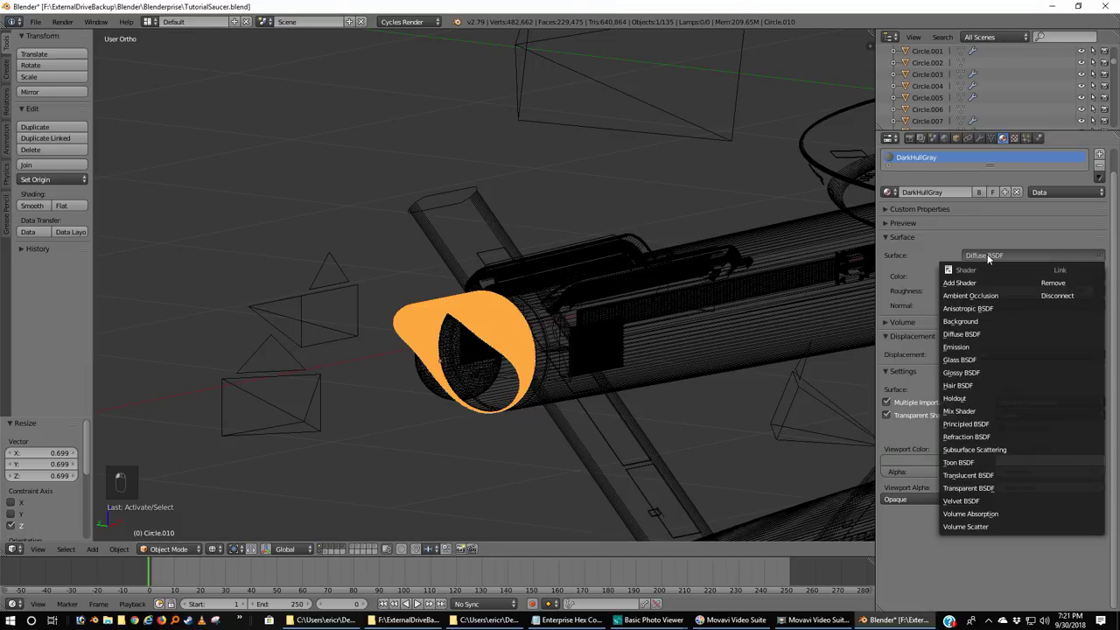
pyautogui.click(957, 416)
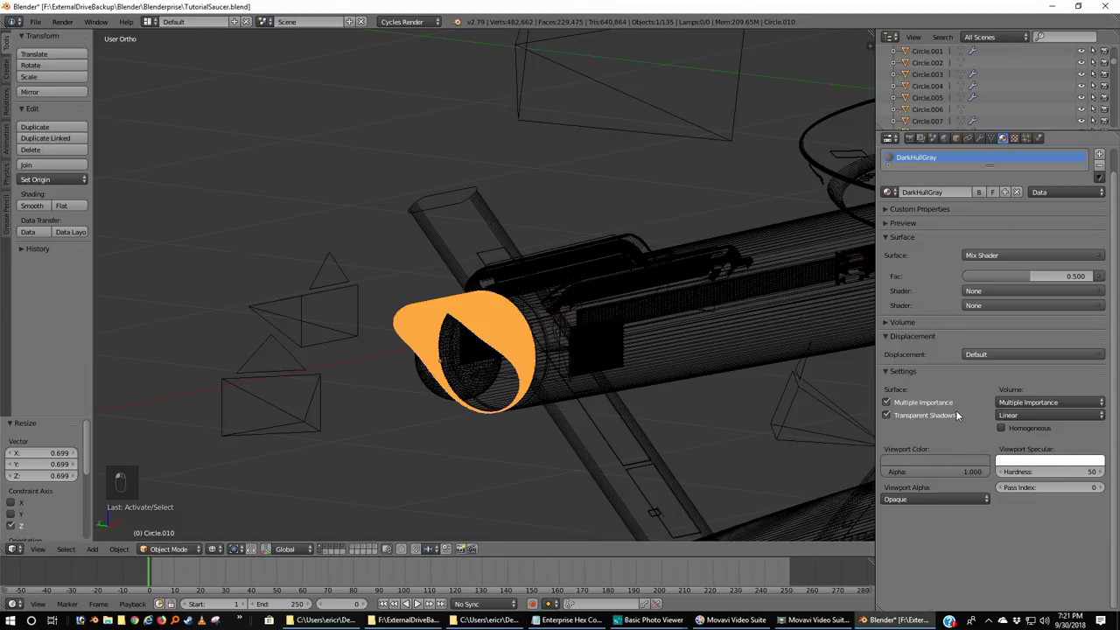
# - Set the DarkHullGray mix's first shader to Diffuse BSDF with the hex color 80827F
pyautogui.click(981, 293)
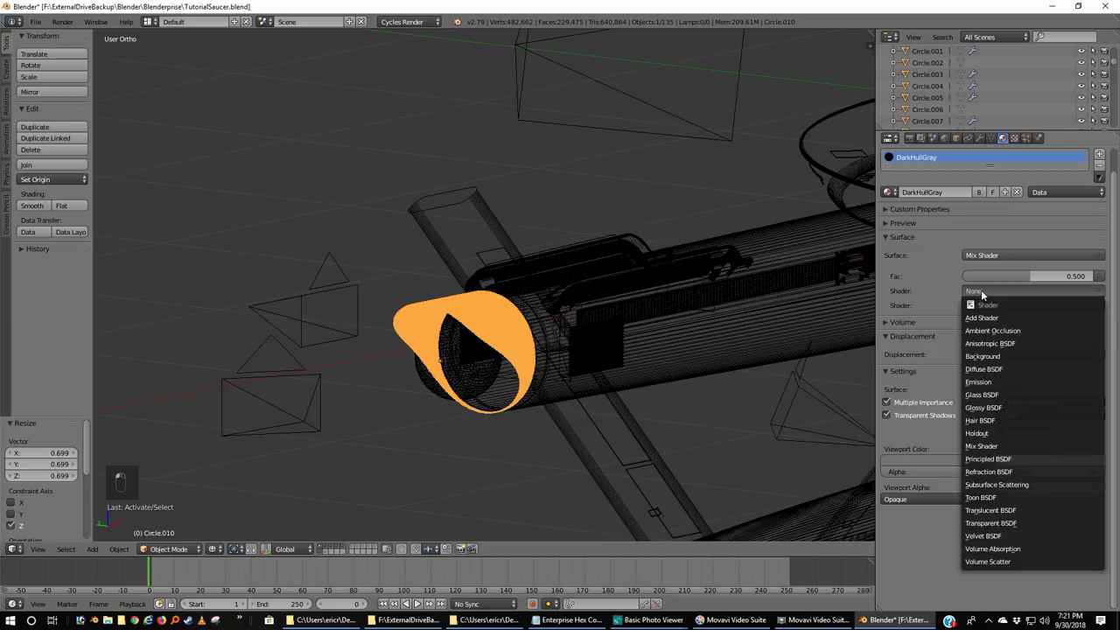
pyautogui.click(985, 369)
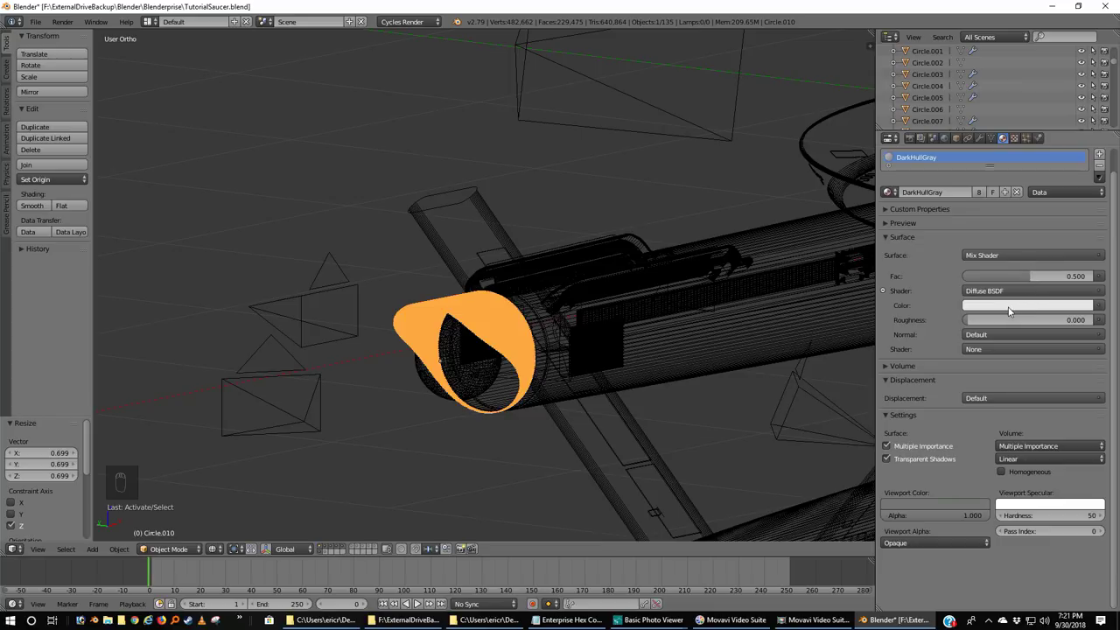
pyautogui.click(1006, 311)
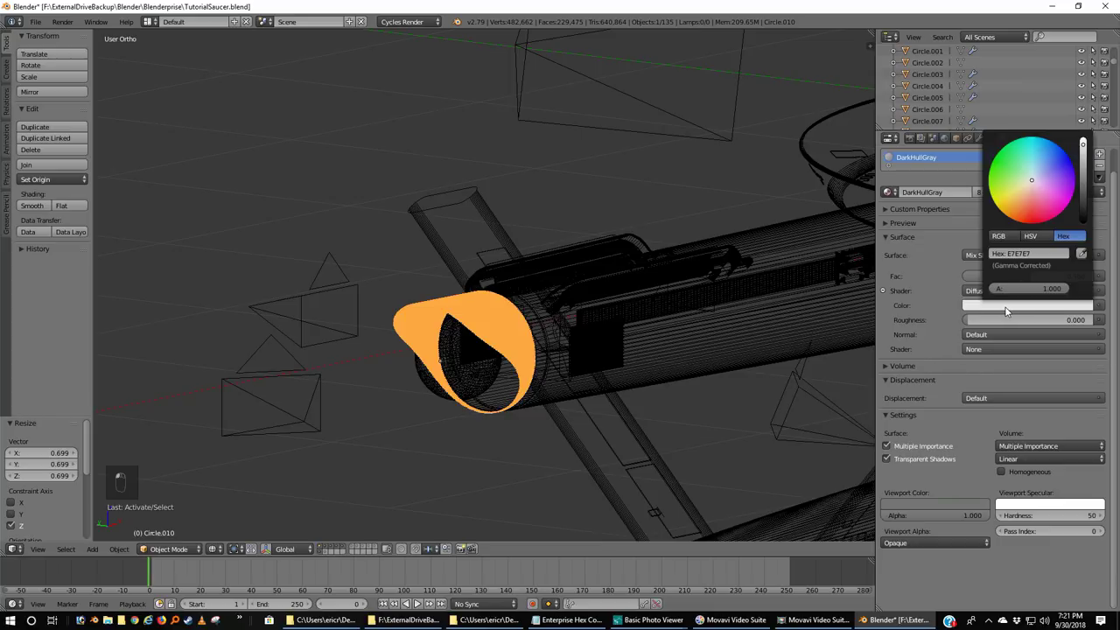
pyautogui.click(1048, 252)
pyautogui.write('80827F')
pyautogui.press('Return')
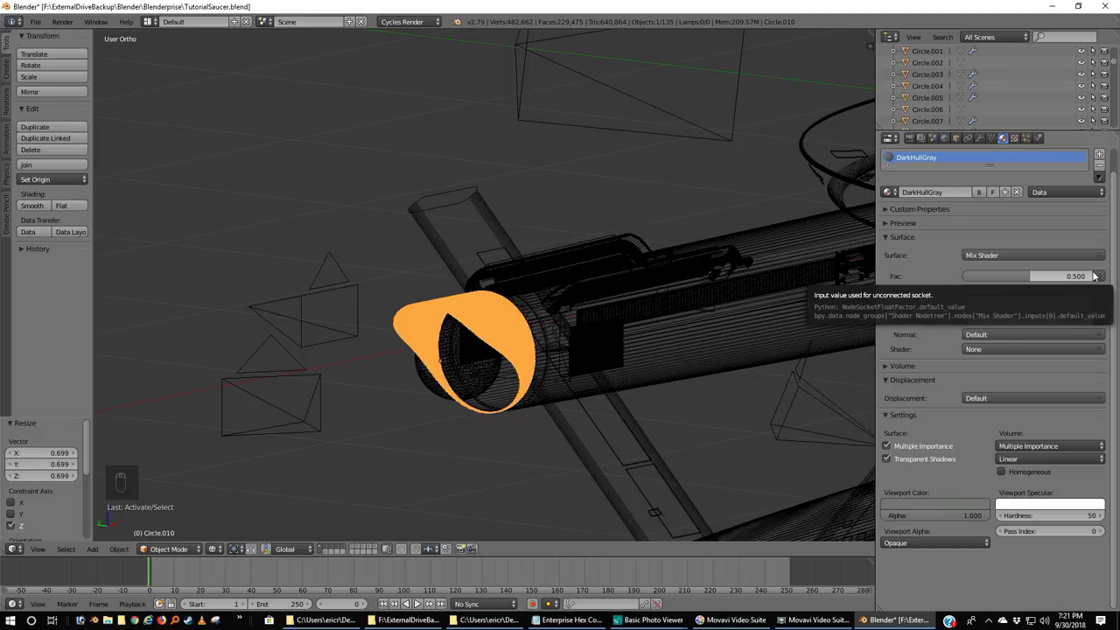
# - Set the DarkHullGray mix's second shader to Glossy BSDF with the hex color 80827F
pyautogui.click(991, 350)
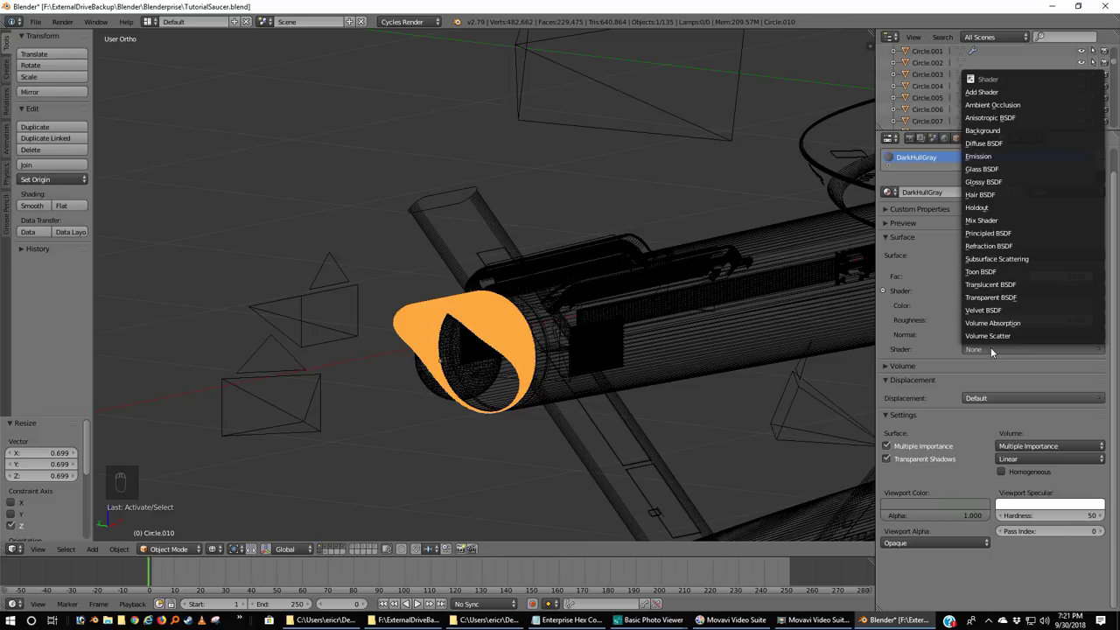
pyautogui.click(1005, 183)
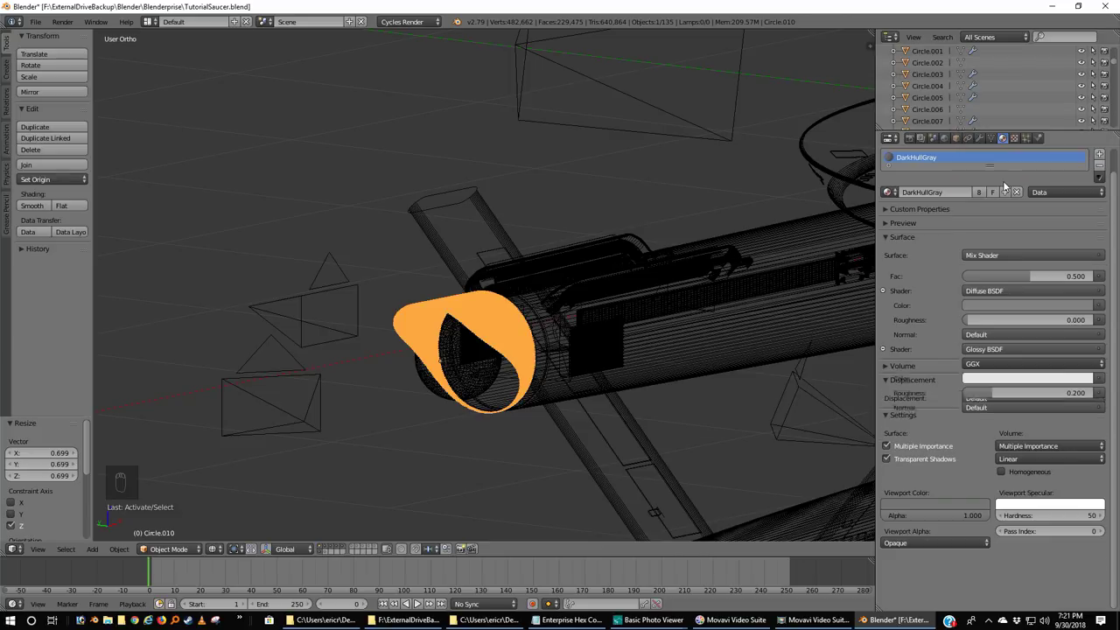
pyautogui.click(1020, 382)
pyautogui.click(1044, 327)
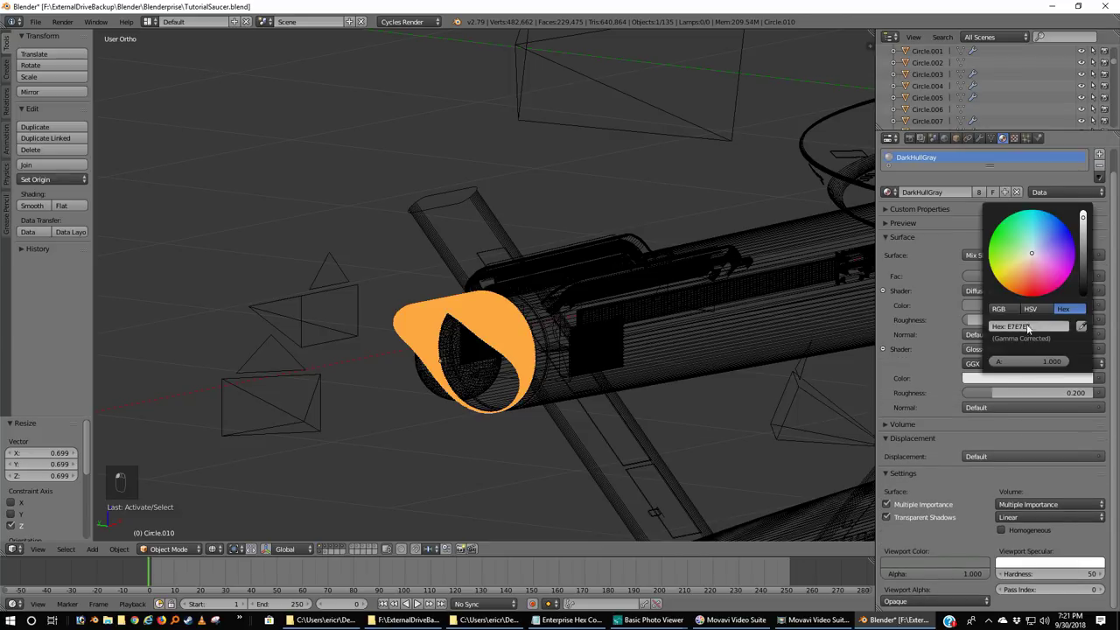
pyautogui.write('80827F')
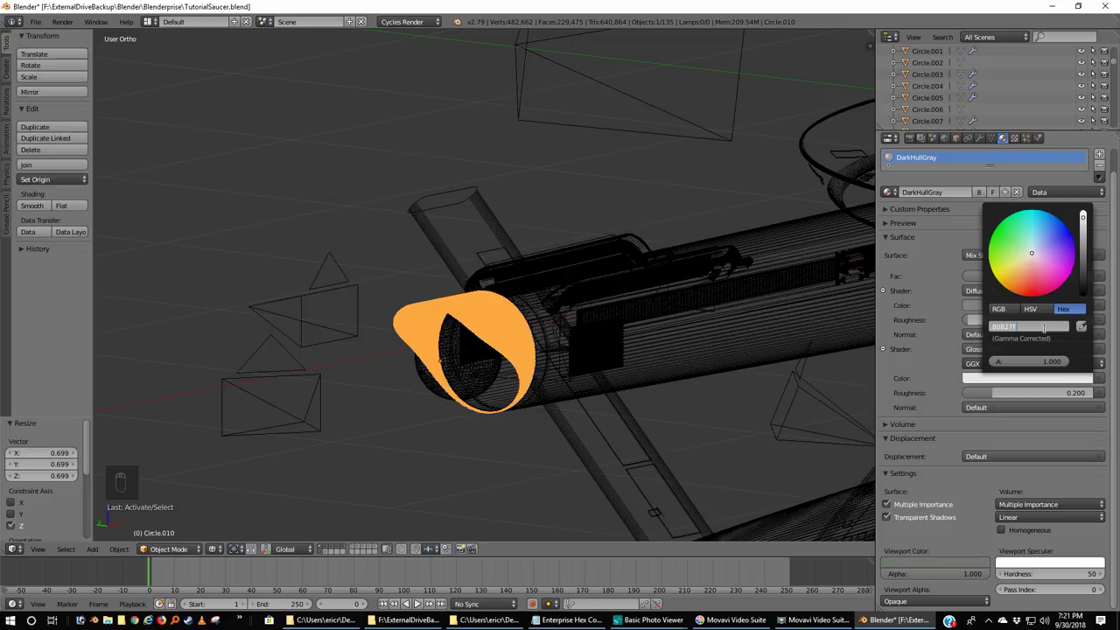
pyautogui.press('Return')
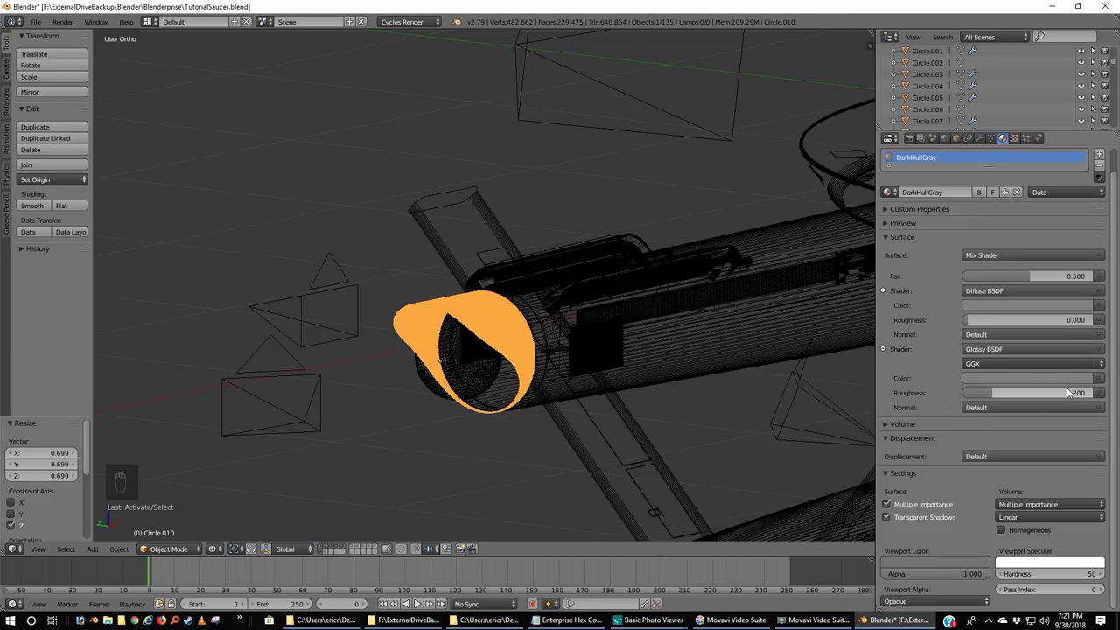
# - Set DarkHullGray's diffuse roughness to 0.5 and its mix factor to 0.1
pyautogui.click(1064, 320)
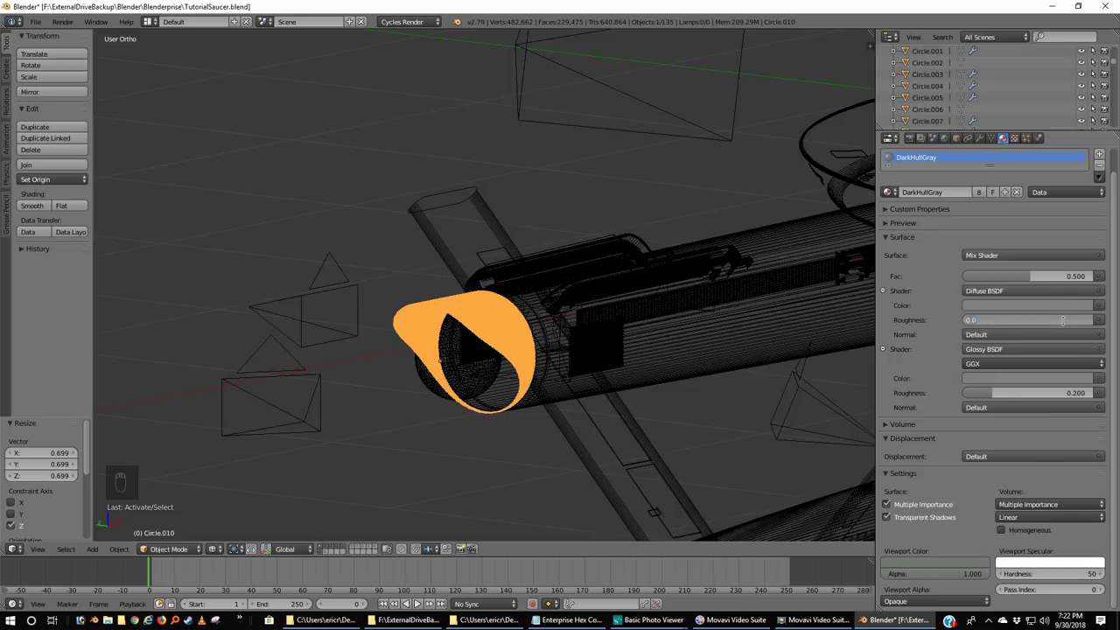
pyautogui.press('BackSpace')
pyautogui.press('Return')
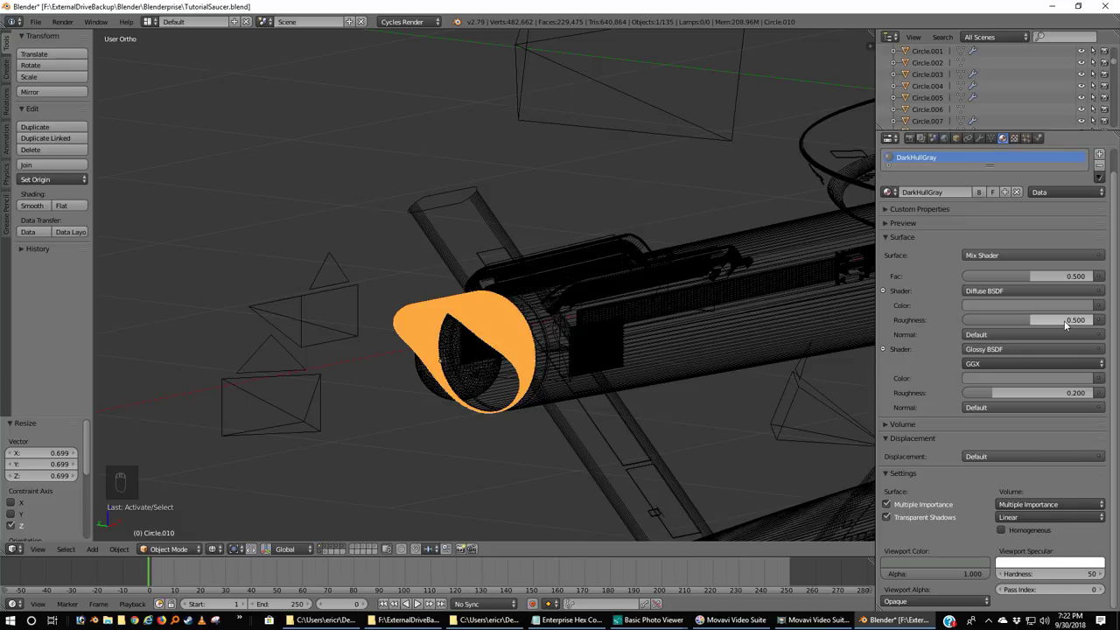
pyautogui.click(1069, 277)
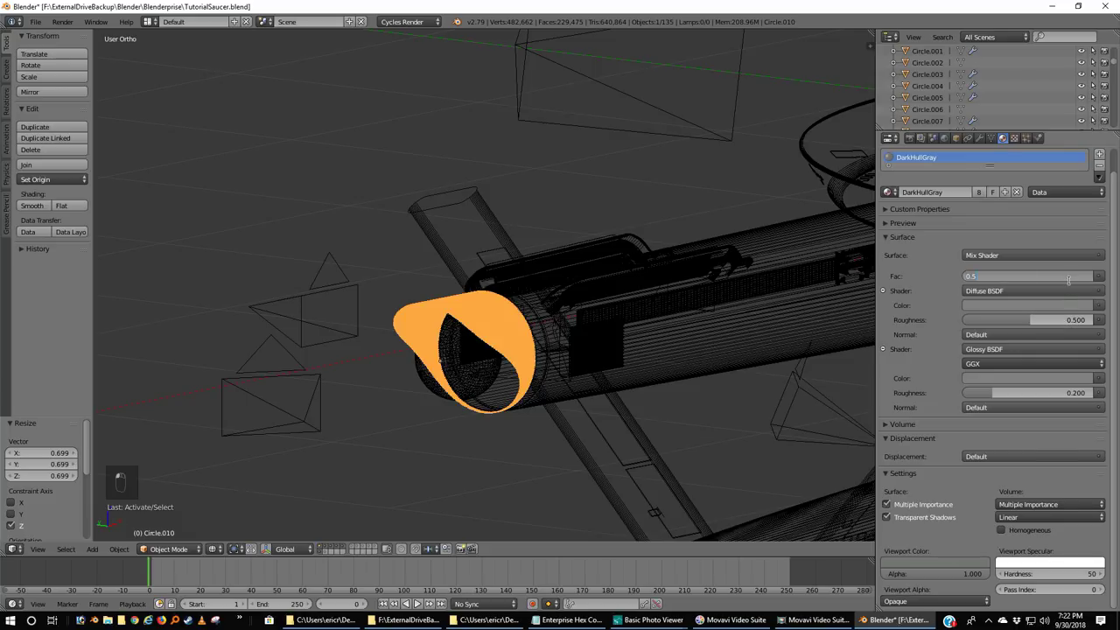
pyautogui.press('BackSpace')
pyautogui.write('.1')
pyautogui.press('Return')
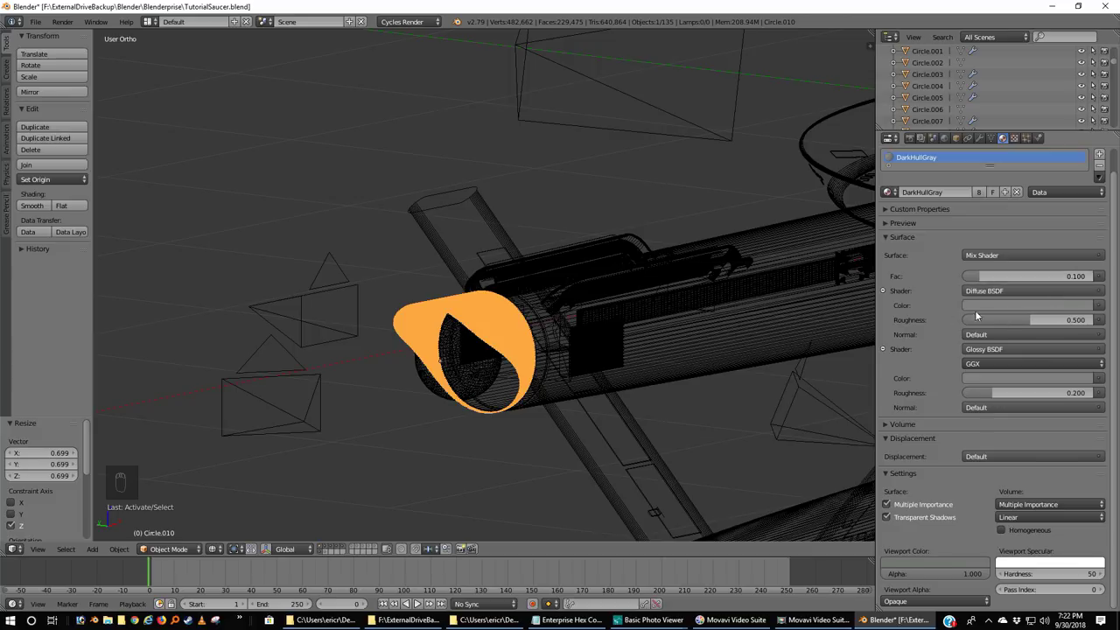
# - Try a mix factor of 1 on DarkHullGray and restore it to 0.1
pyautogui.click(1069, 276)
pyautogui.press('Return')
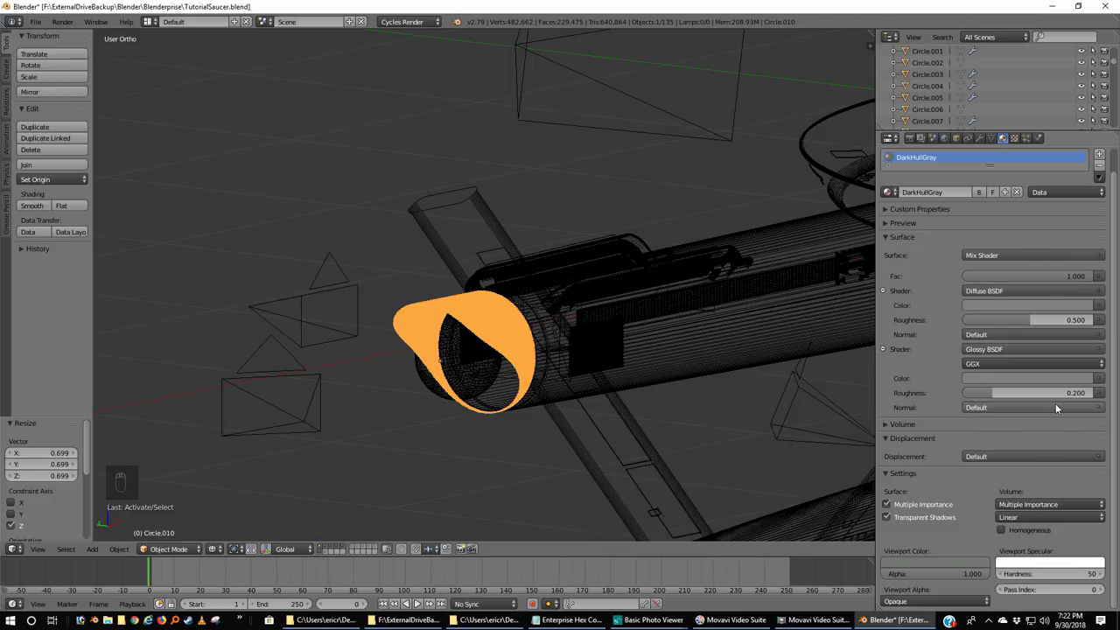
pyautogui.click(1055, 276)
pyautogui.write('0.1')
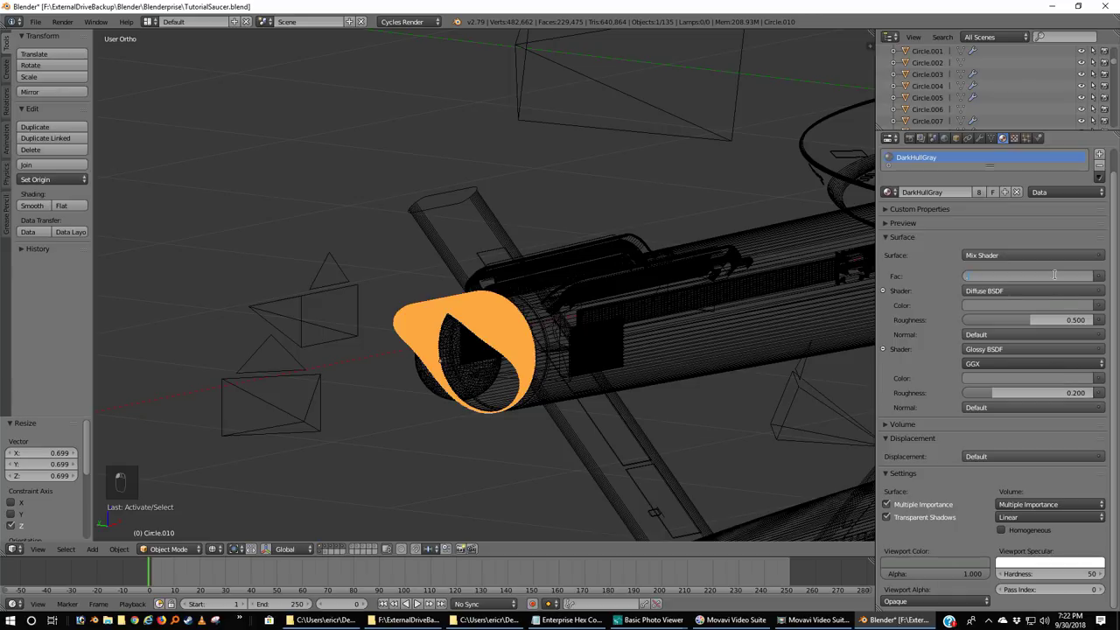
pyautogui.press('Return')
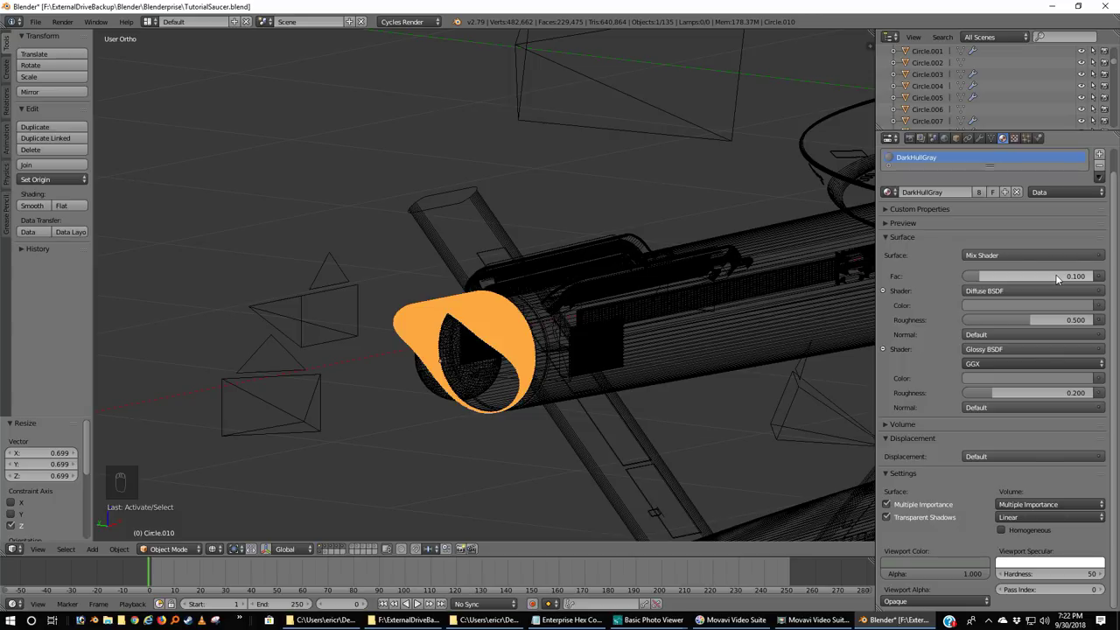
# - Preview the dark hull material on the nacelle's rear end and side grille in rendered shading
pyautogui.click(214, 550)
pyautogui.click(249, 468)
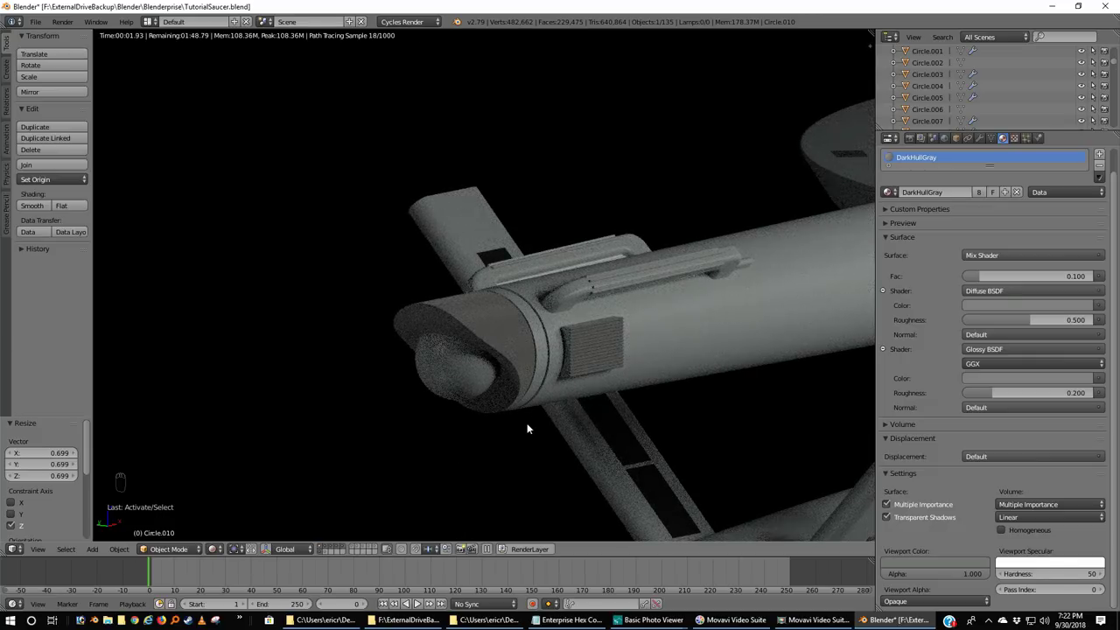
pyautogui.scroll(3, 527, 427)
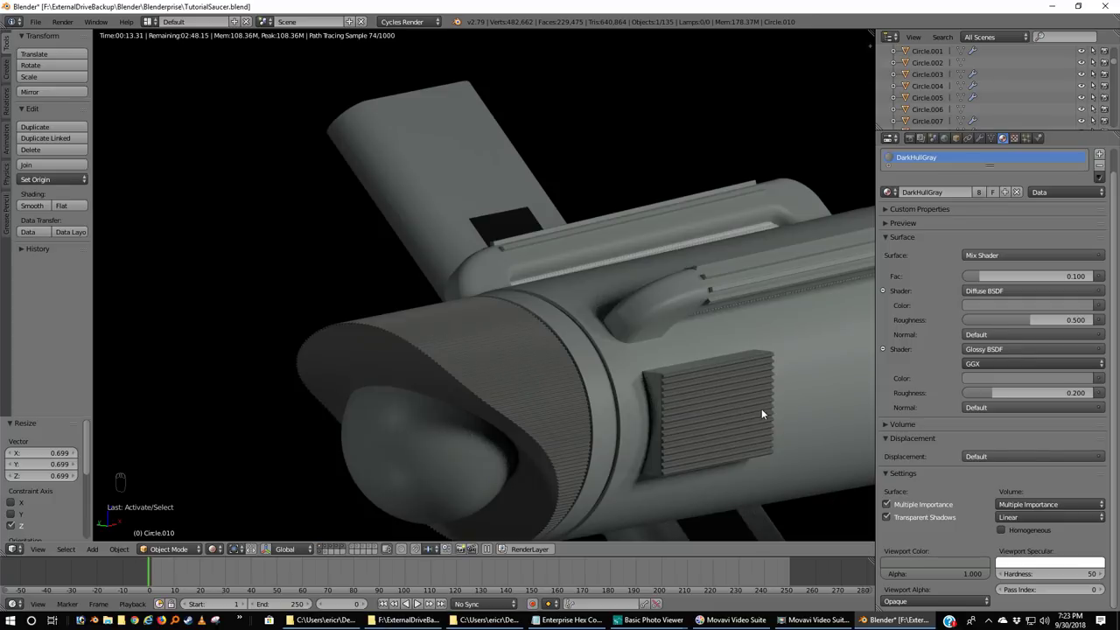
pyautogui.rightClick(424, 450)
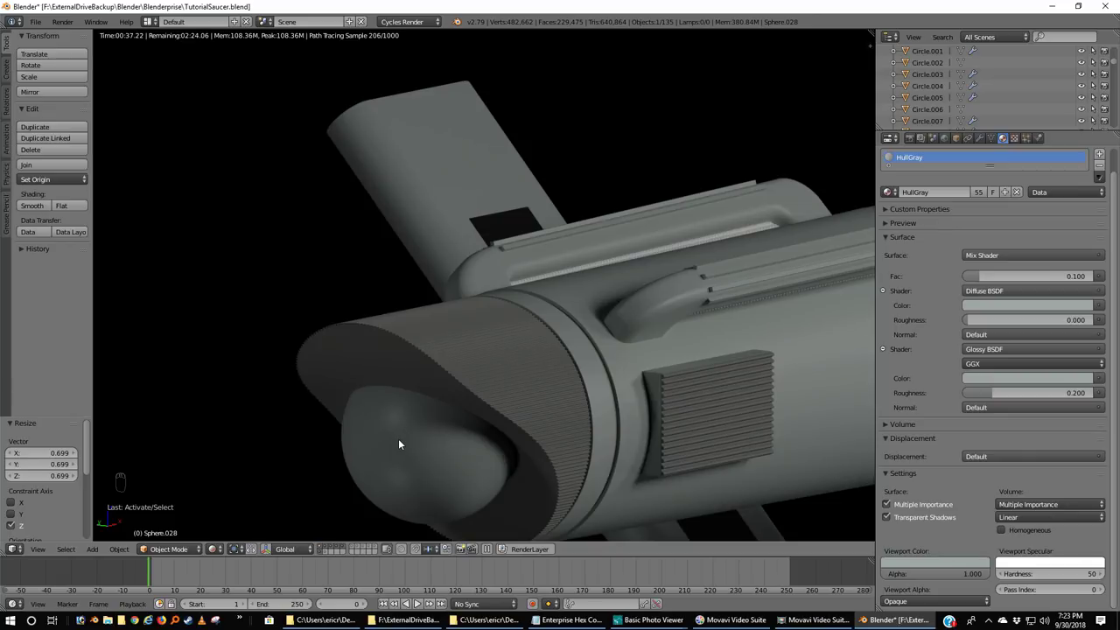
pyautogui.scroll(-2, 400, 443)
pyautogui.scroll(-2, 536, 394)
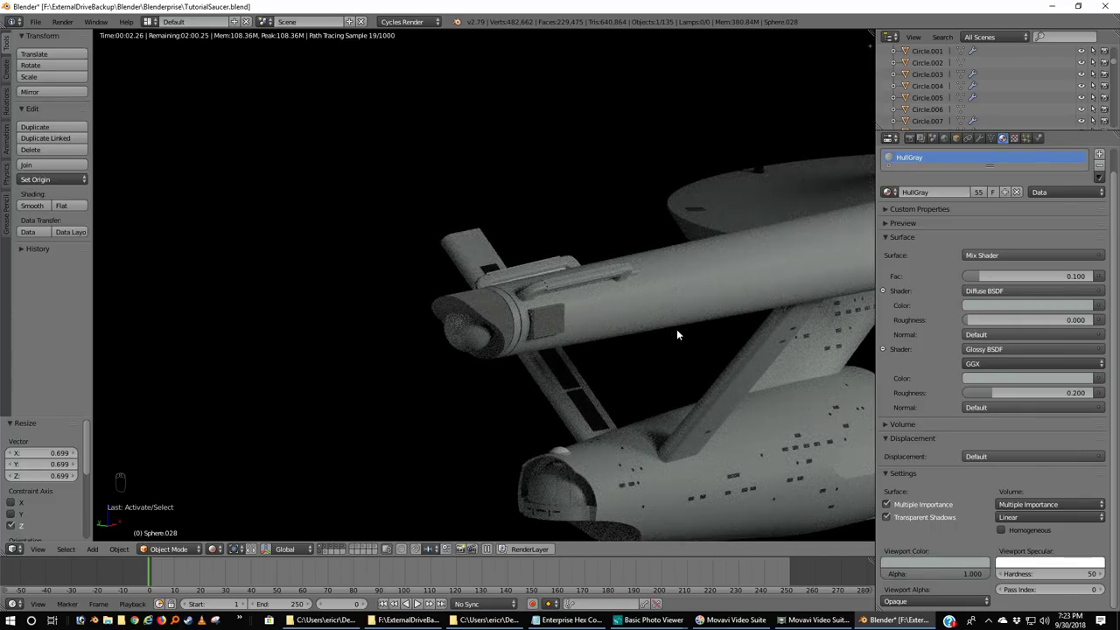
pyautogui.moveTo(577, 438)
pyautogui.mouseDown(button='middle')
pyautogui.moveTo(576, 423)
pyautogui.moveTo(569, 438)
pyautogui.mouseUp(button='middle')
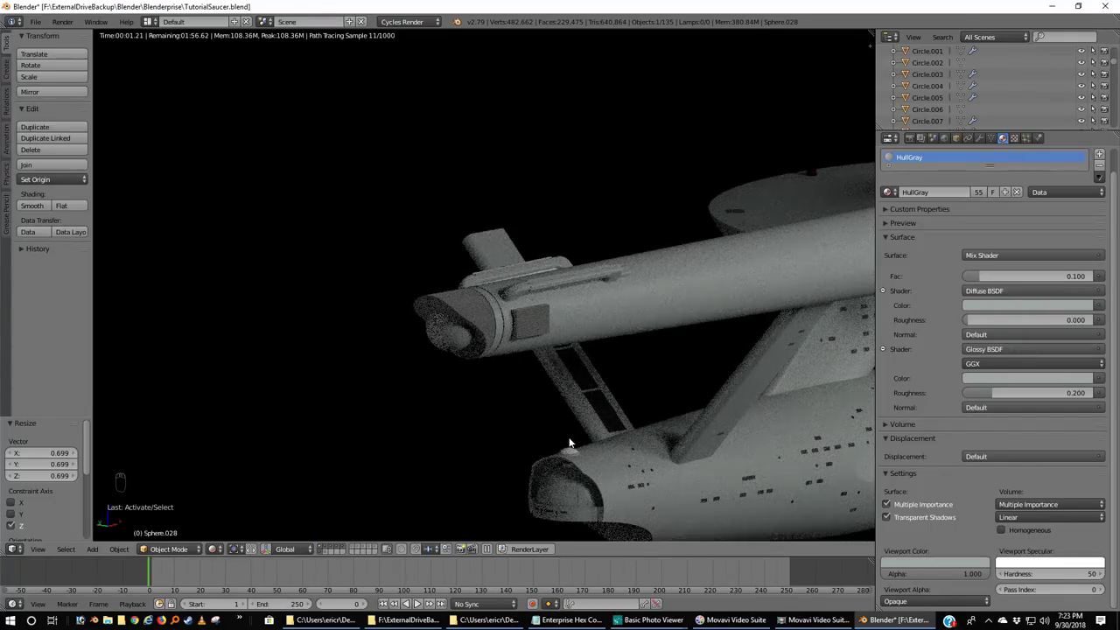
# - Replace the DomeSensor material on the small dome atop the secondary hull's rear end with FrostedGlass
pyautogui.press('z')
pyautogui.press('Return')
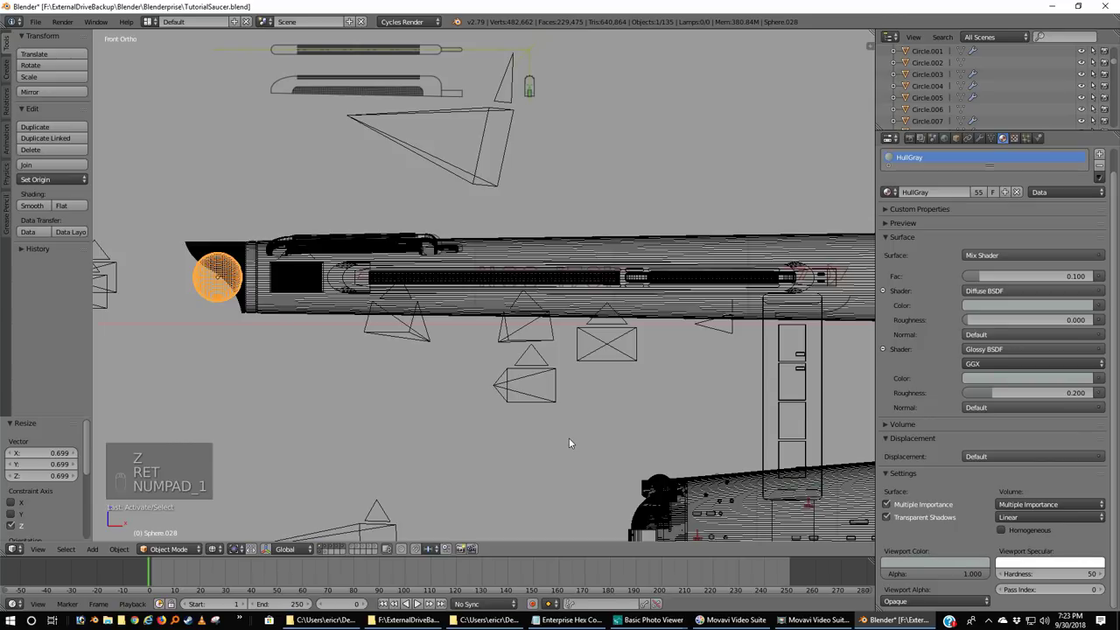
pyautogui.press('KP_1')
pyautogui.scroll(10, 479, 333)
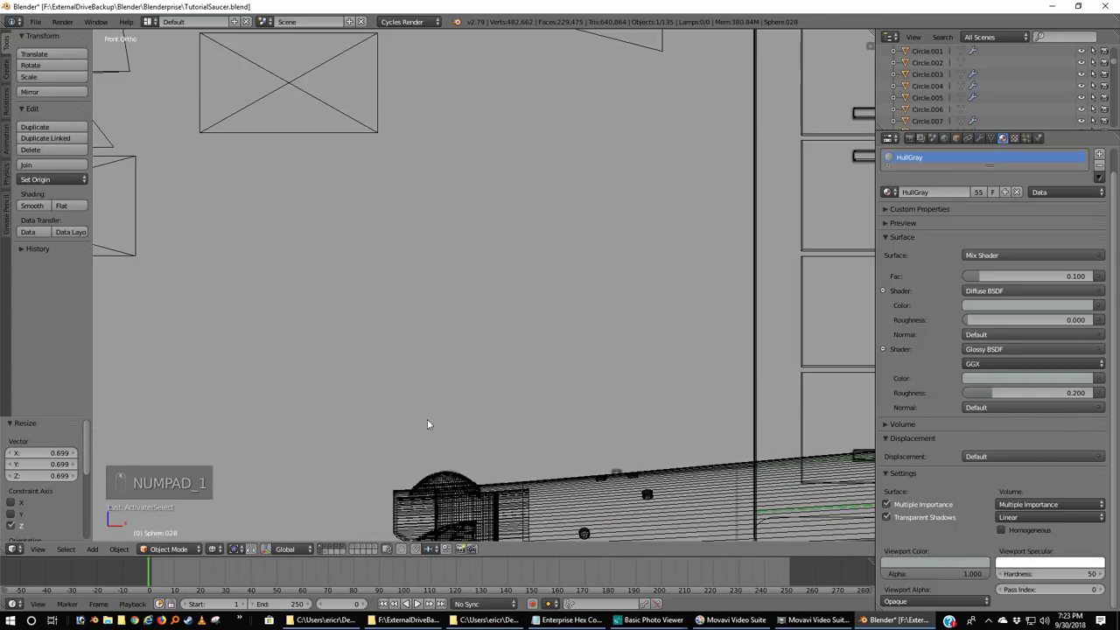
pyautogui.keyDown('shift'); pyautogui.moveTo(574, 121); pyautogui.dragTo(486, 370, button='middle'); pyautogui.keyUp('shift')
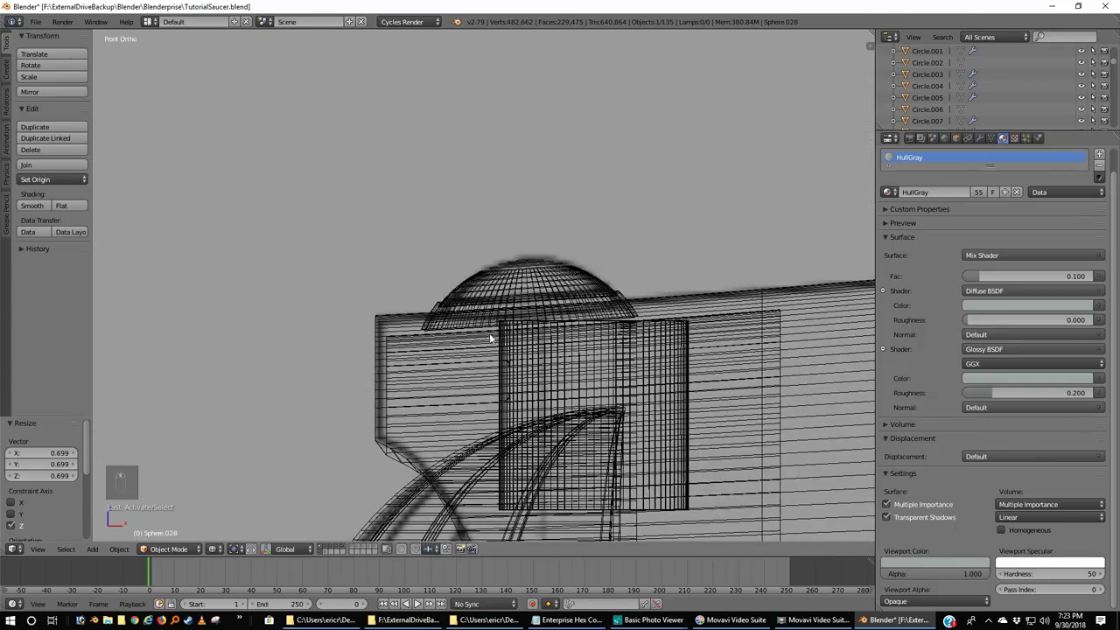
pyautogui.rightClick(517, 278)
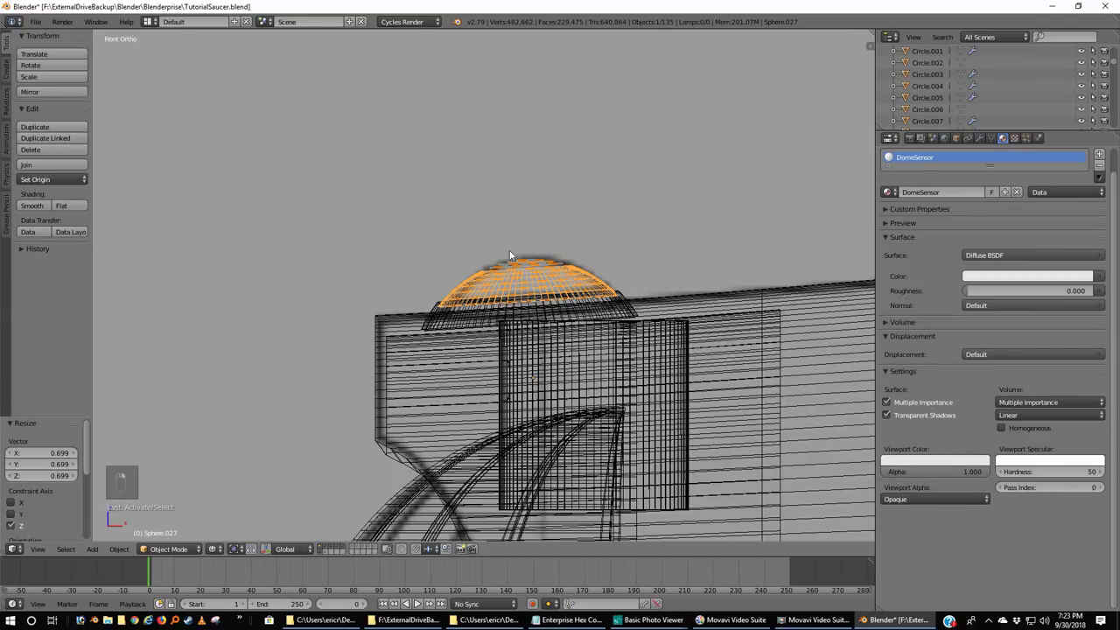
pyautogui.click(1100, 165)
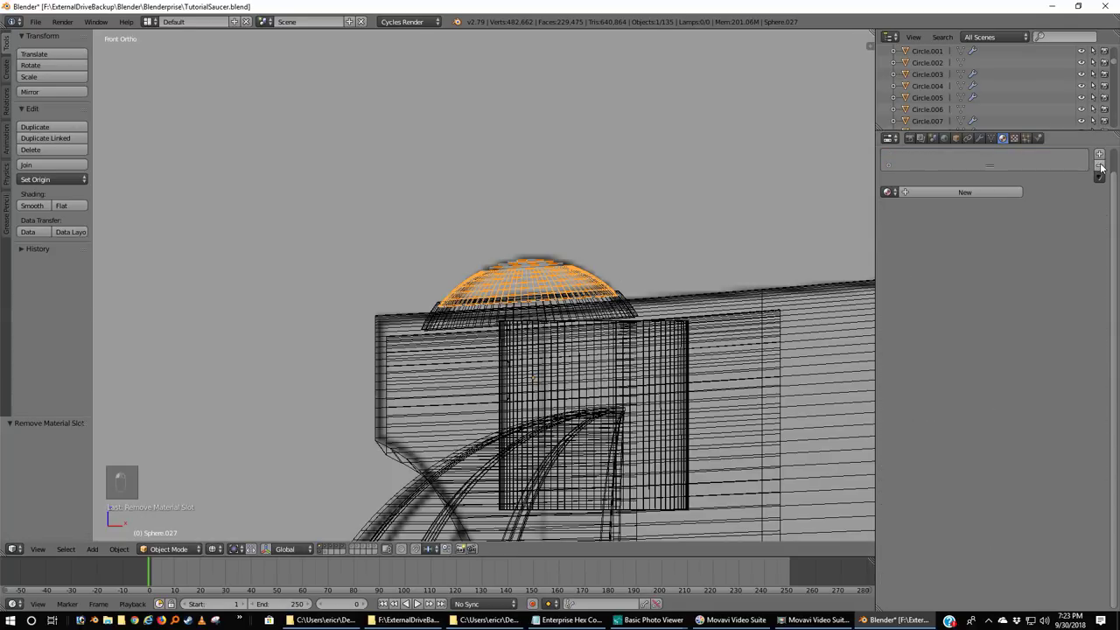
pyautogui.click(888, 192)
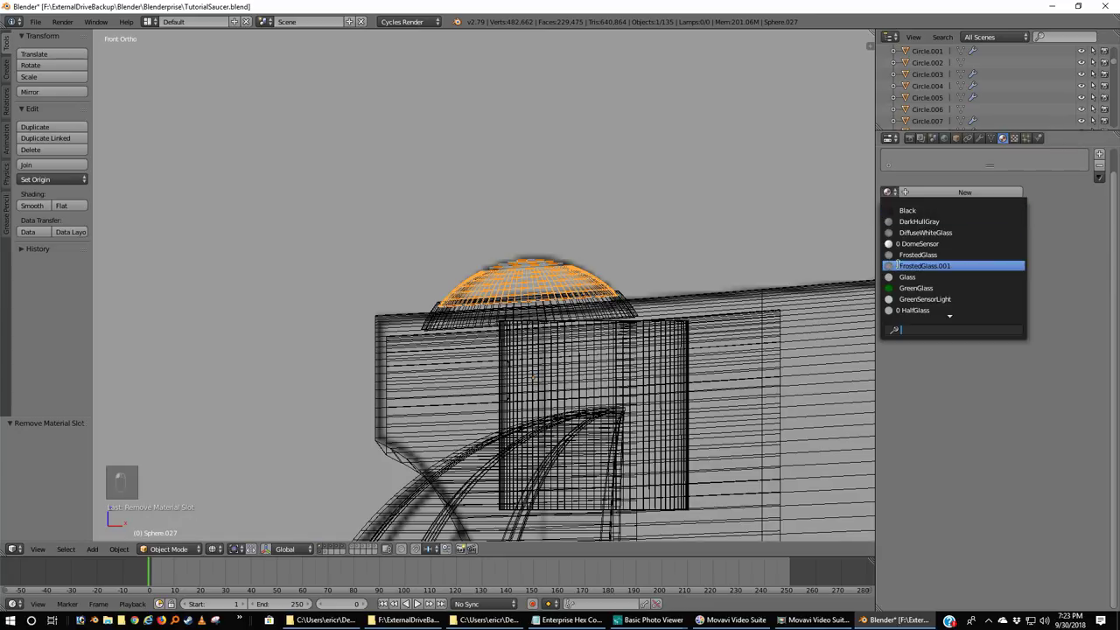
pyautogui.click(907, 255)
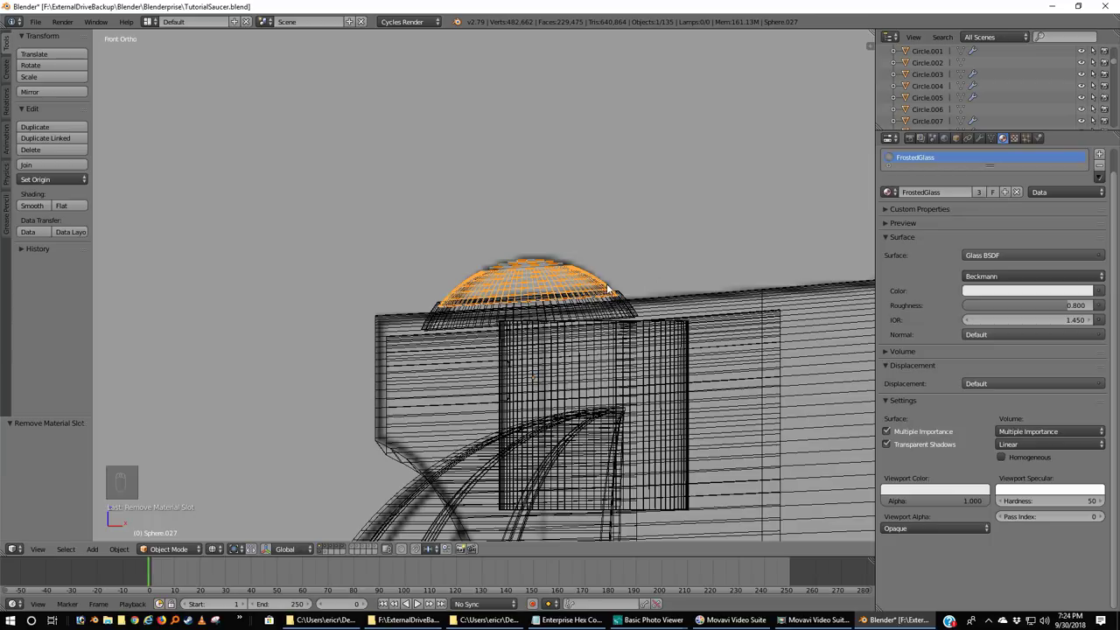
# - Duplicate the frosted dome in place, scale the copy to about 0.59 and raise it about 0.02 inside the outer dome
pyautogui.hotkey('shift', 'd')
pyautogui.press('Escape')
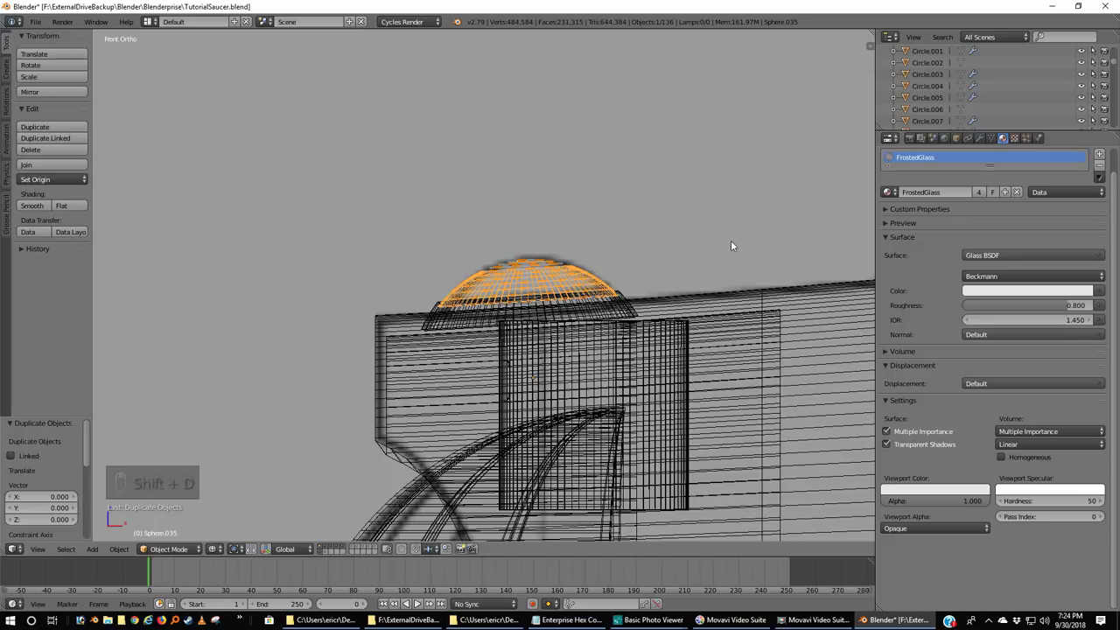
pyautogui.click(233, 549)
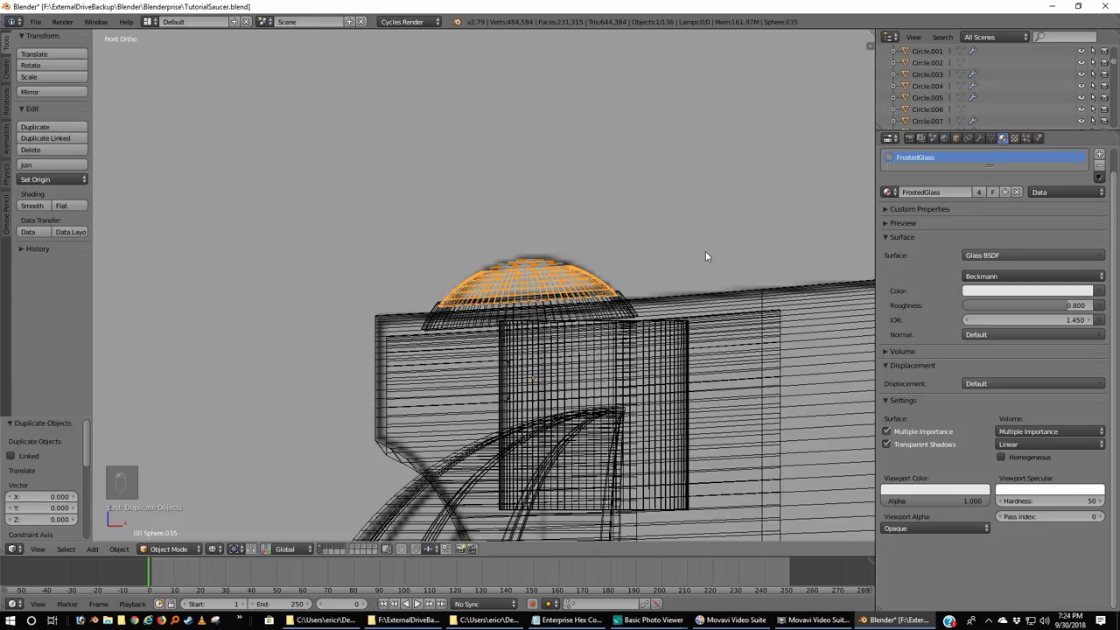
pyautogui.press('s')
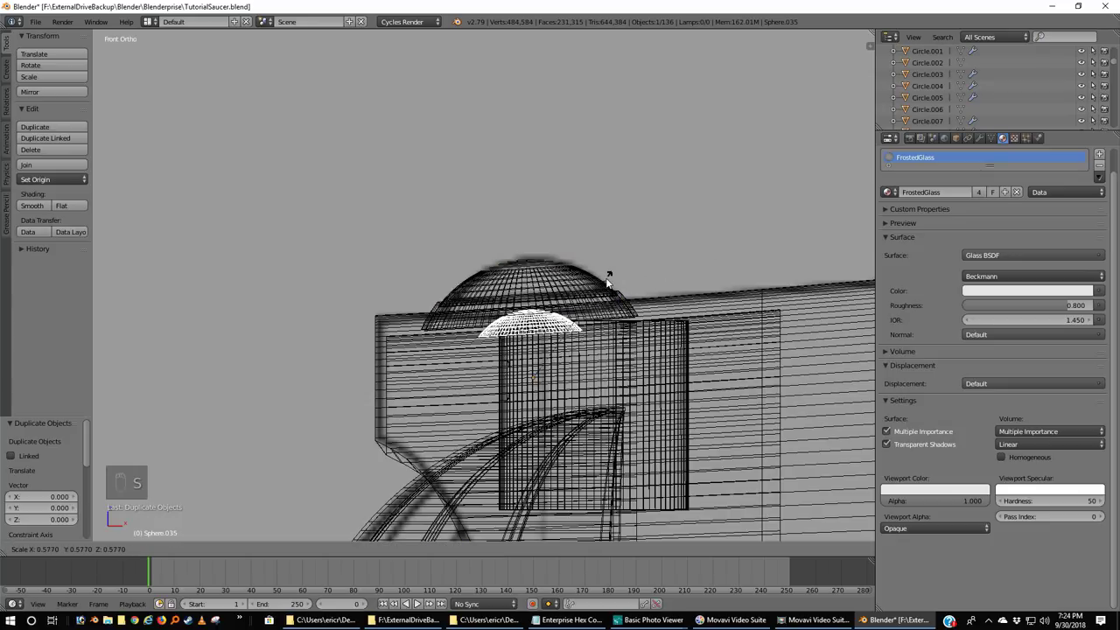
pyautogui.click(613, 285)
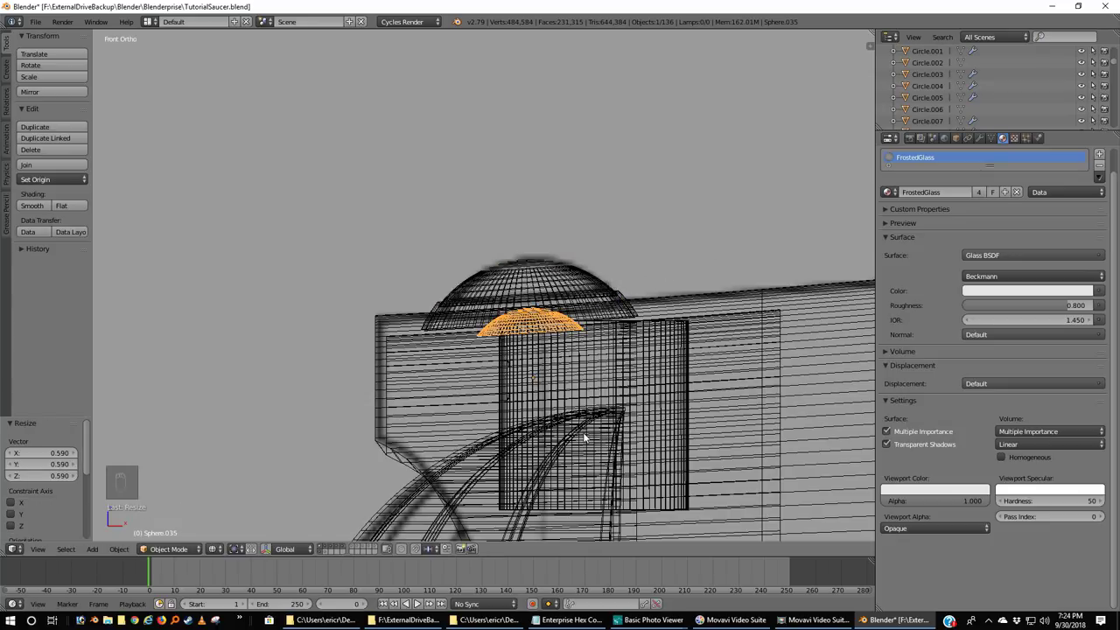
pyautogui.press('g')
pyautogui.click(582, 406)
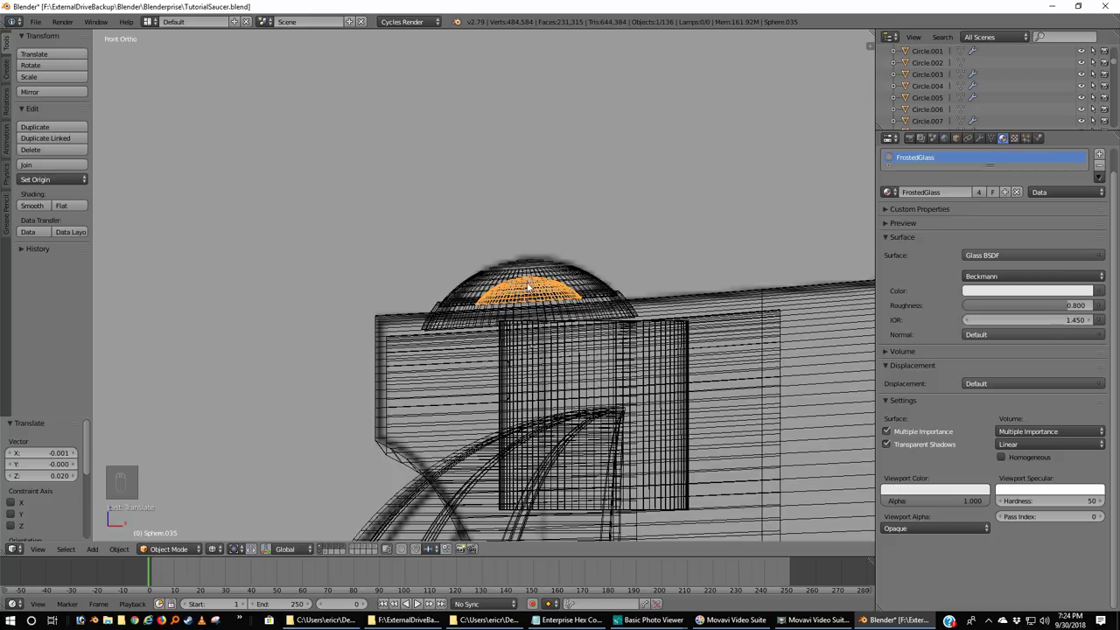
# - Switch the inner dome's material to GreenSensorLight and copy its emission color to the viewport color
pyautogui.click(1018, 191)
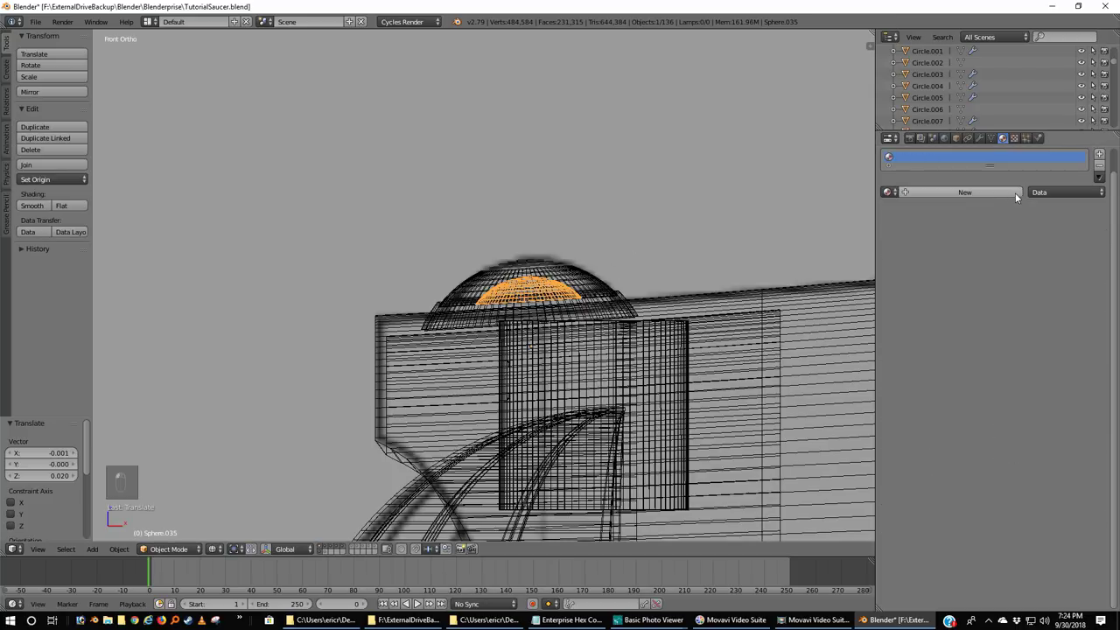
pyautogui.click(889, 192)
pyautogui.scroll(-8, 935, 277)
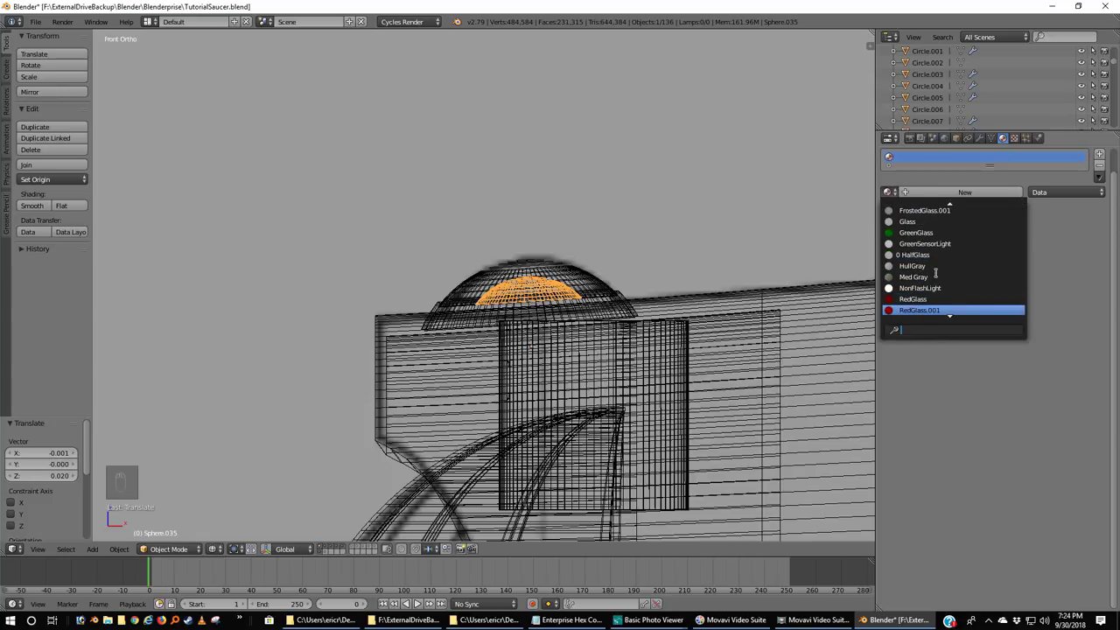
pyautogui.scroll(-5, 936, 273)
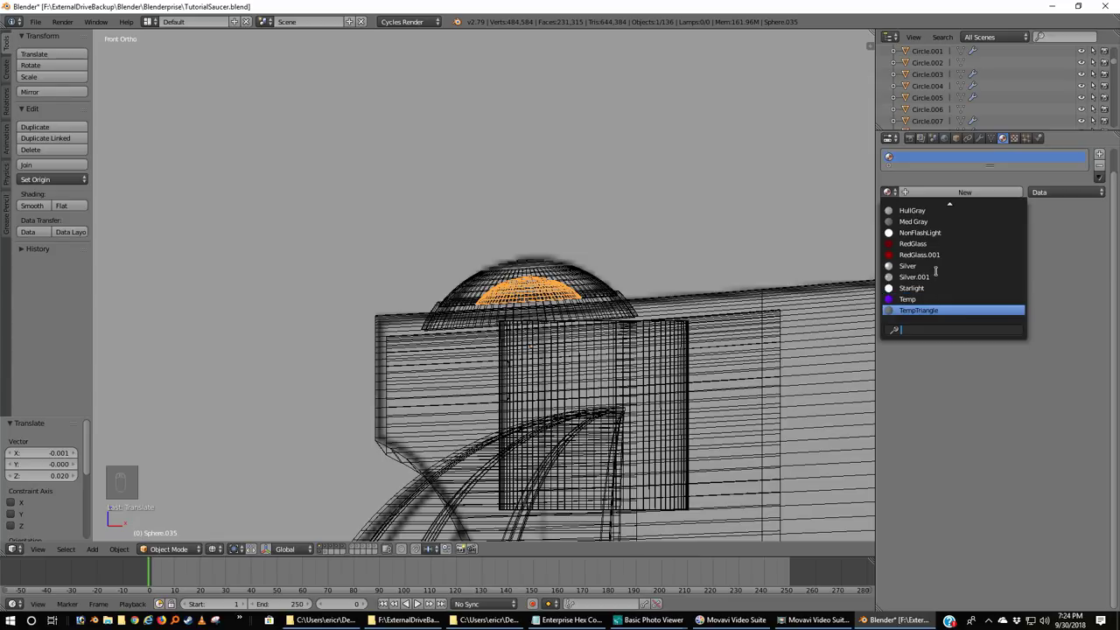
pyautogui.scroll(19, 936, 271)
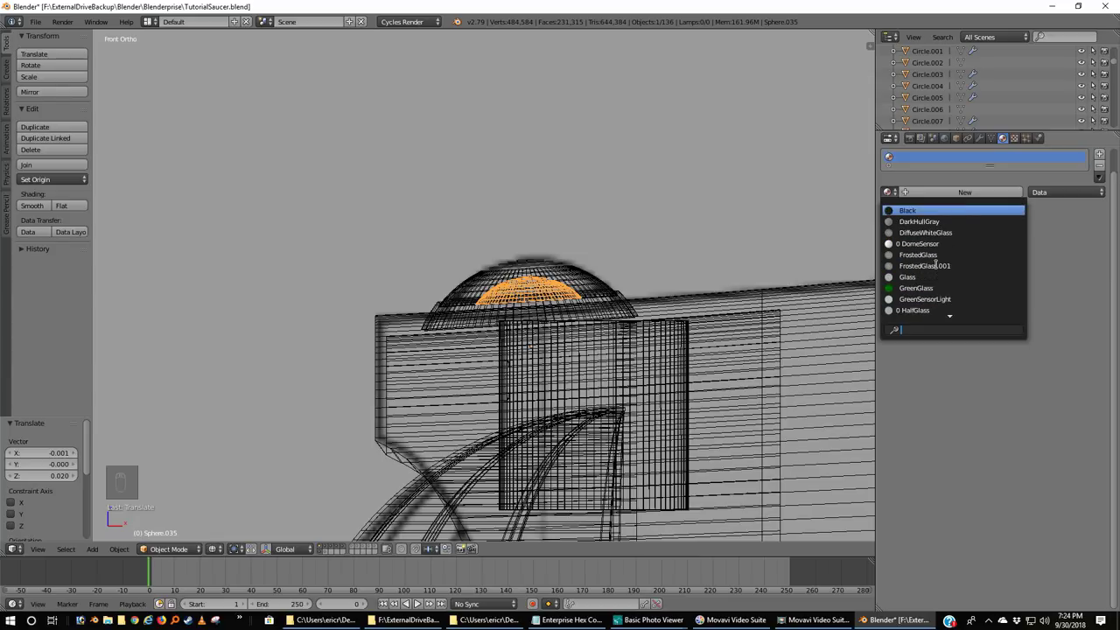
pyautogui.scroll(-5, 936, 263)
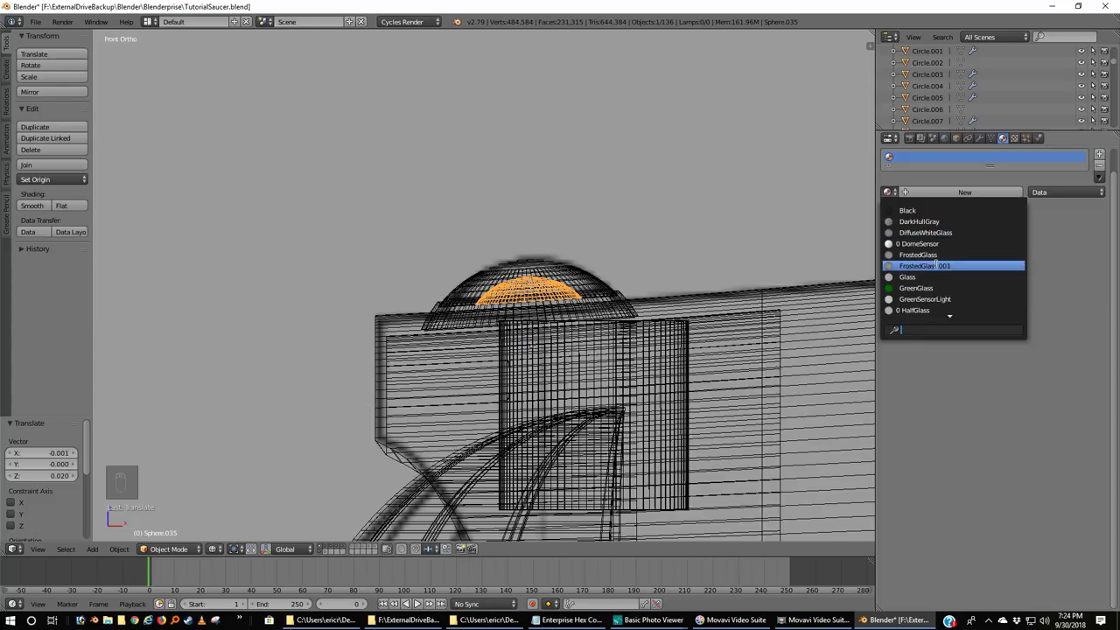
pyautogui.scroll(-7, 935, 262)
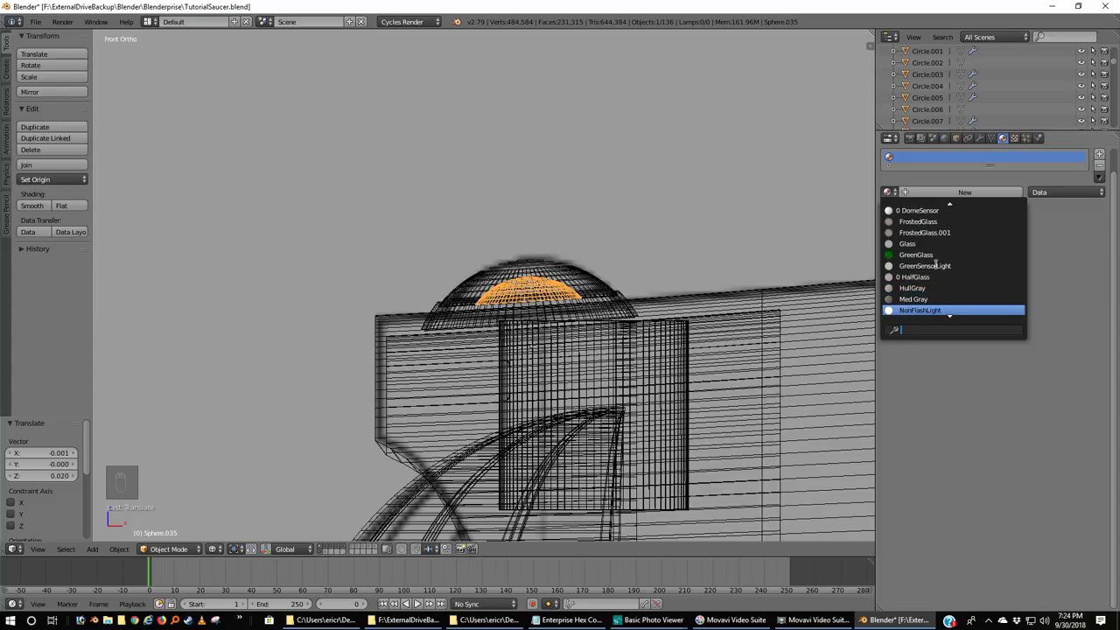
pyautogui.scroll(4, 936, 262)
pyautogui.click(955, 265)
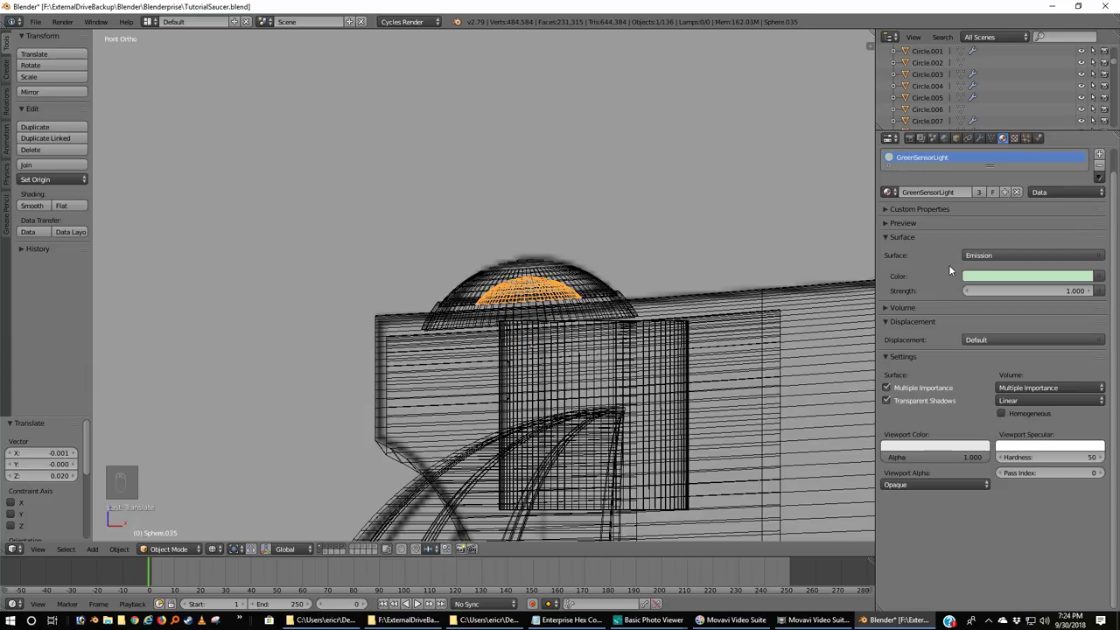
pyautogui.click(911, 449)
pyautogui.moveTo(1006, 275); pyautogui.dragTo(935, 445)
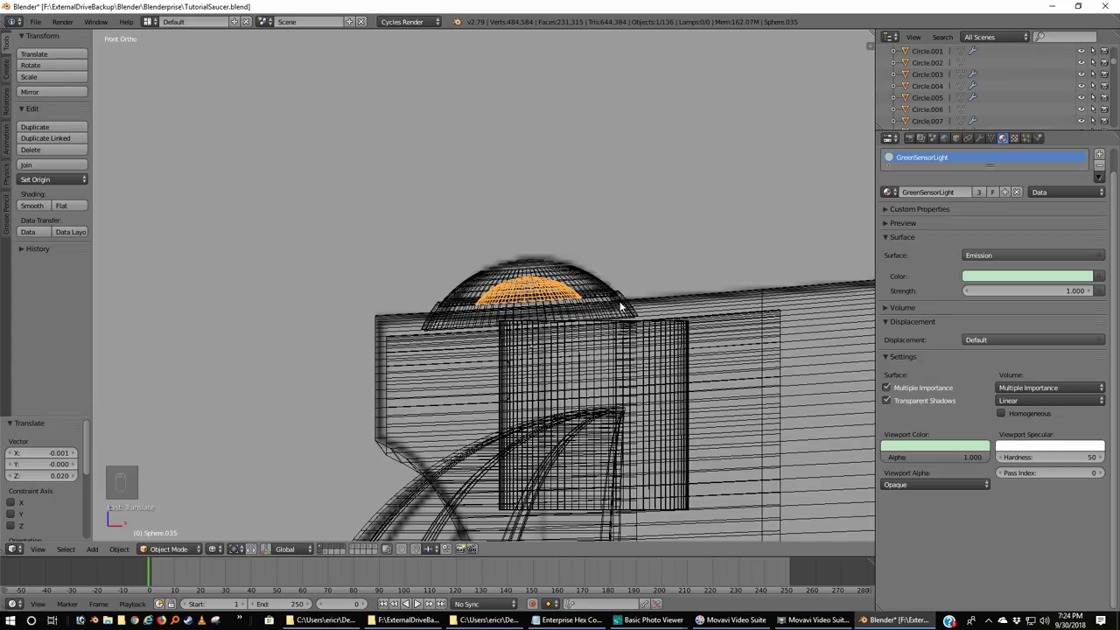
# - Preview the dome's glow in rendered shading and set GreenSensorLight's emission strength to 2
pyautogui.click(214, 549)
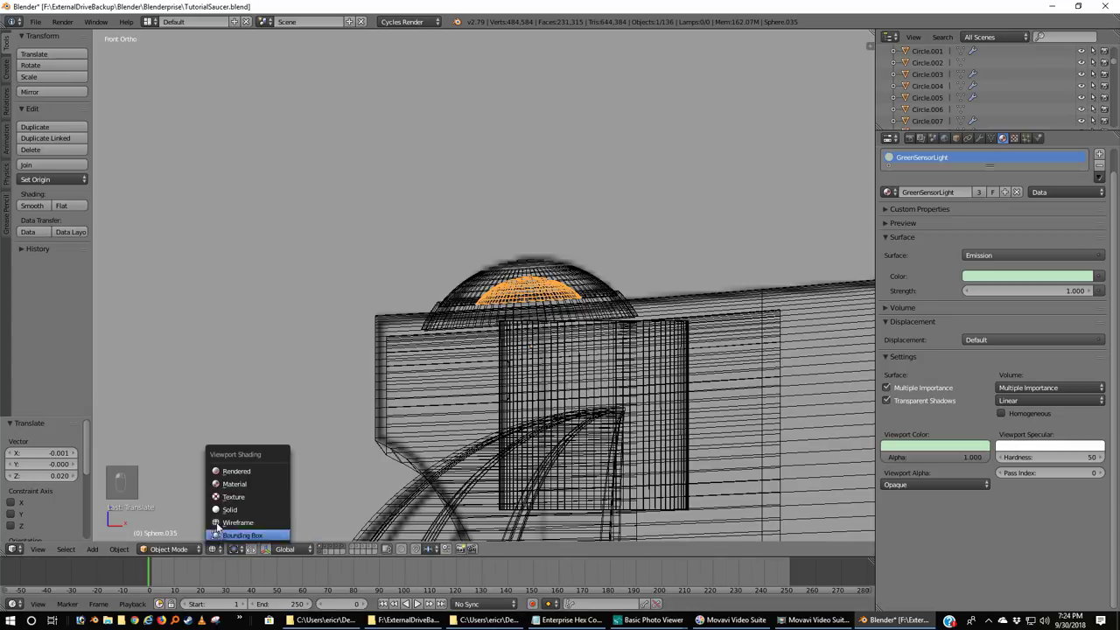
pyautogui.click(230, 472)
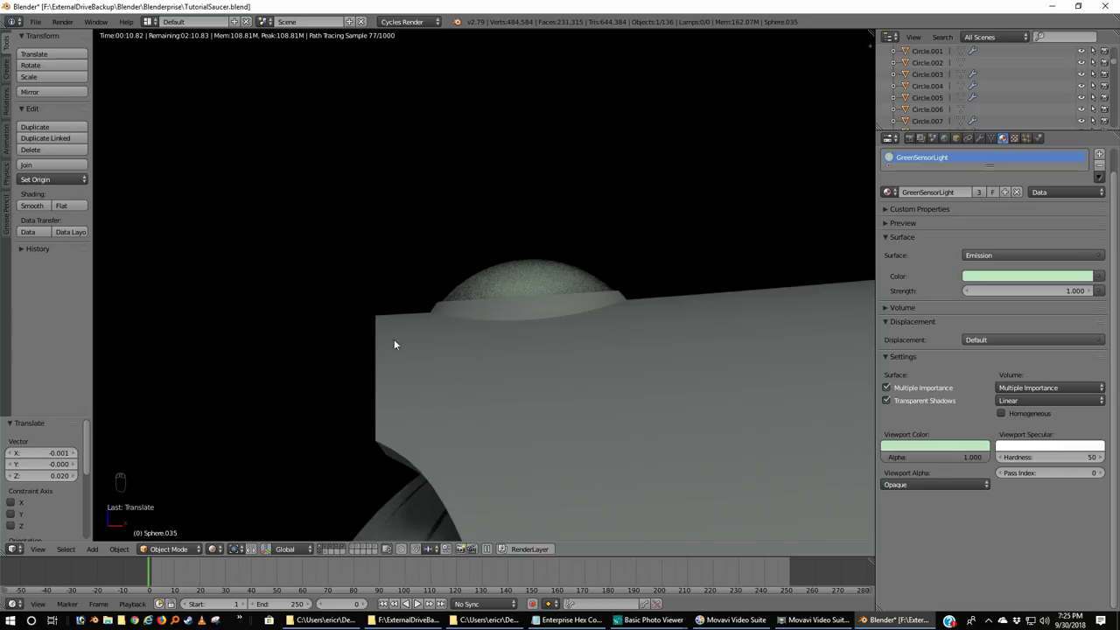
pyautogui.press('z')
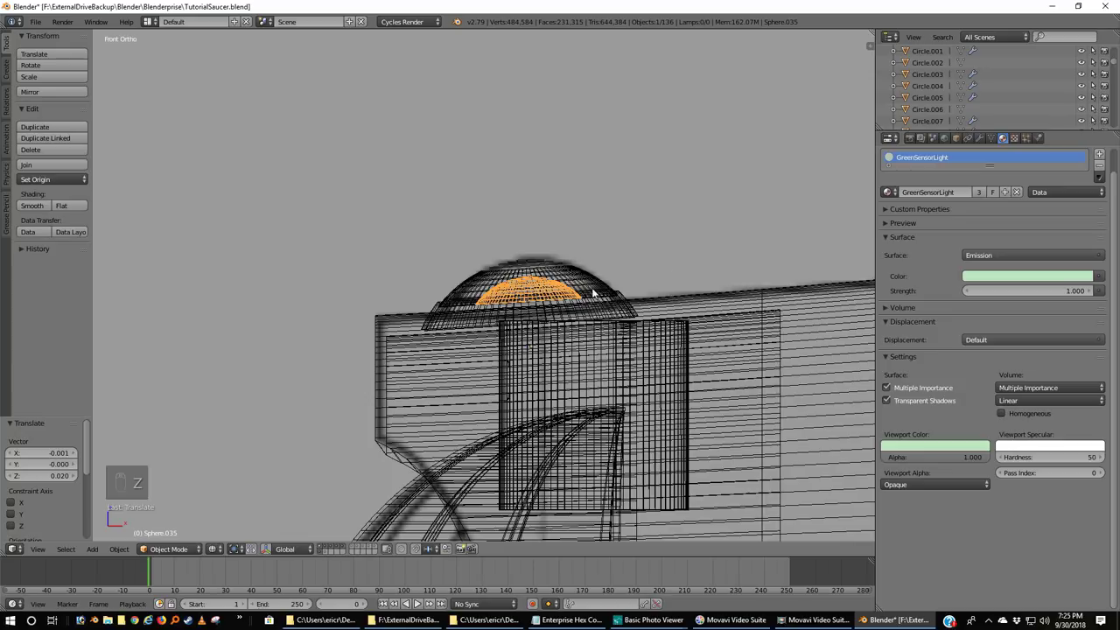
pyautogui.click(1065, 292)
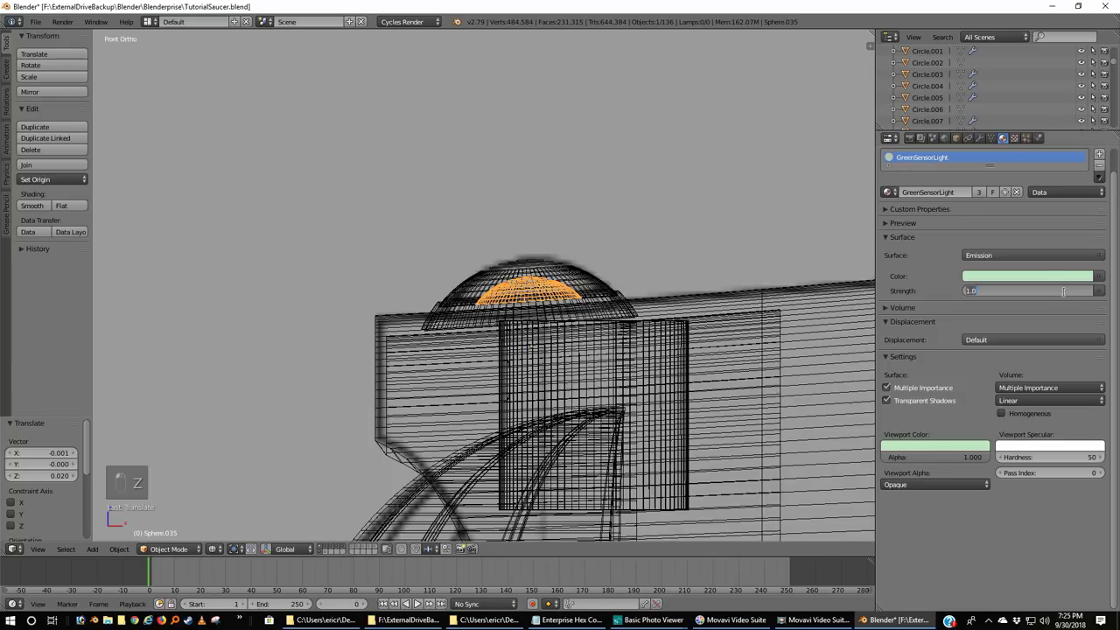
pyautogui.write('2')
pyautogui.press('Return')
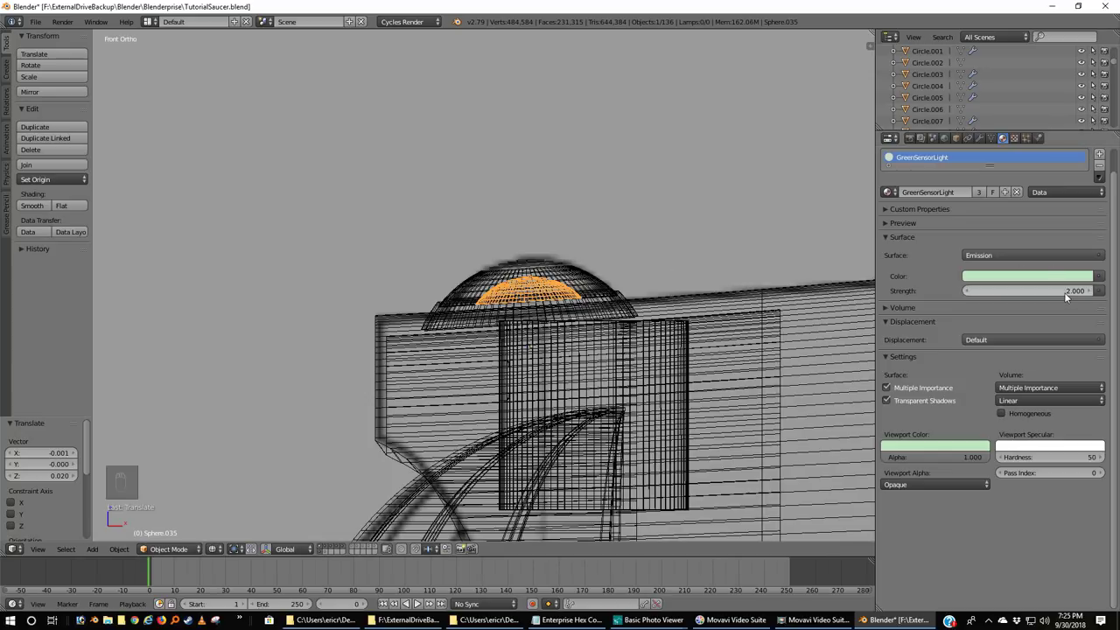
# - Examine the rear dome's glow against the saucer's upper and lower domes in rendered shading, and return to wireframe
pyautogui.click(213, 549)
pyautogui.click(235, 473)
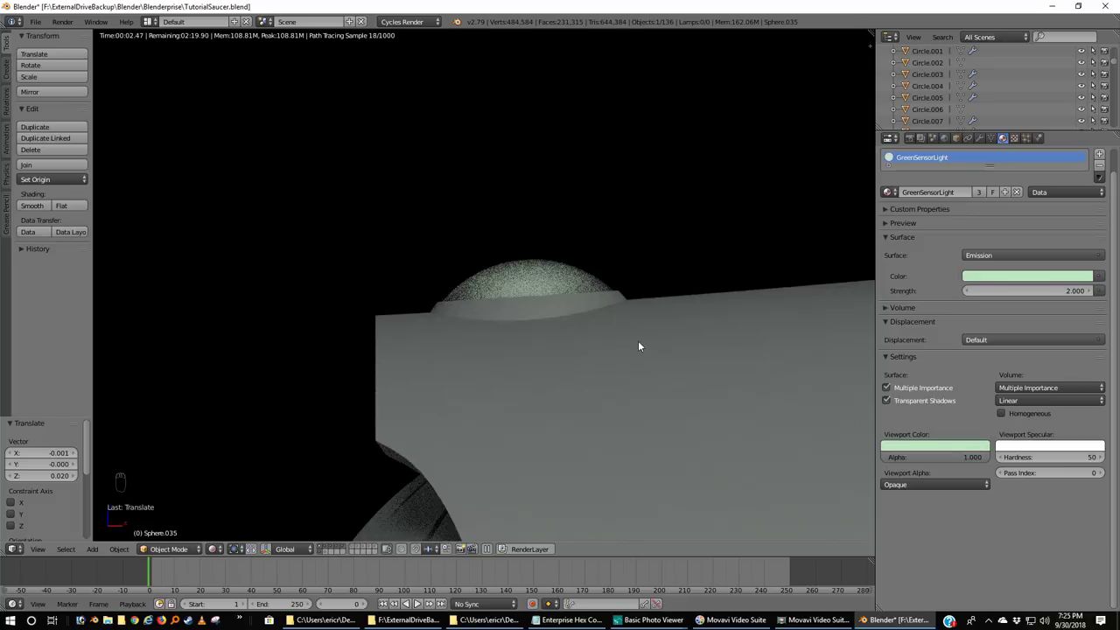
pyautogui.scroll(-3, 614, 338)
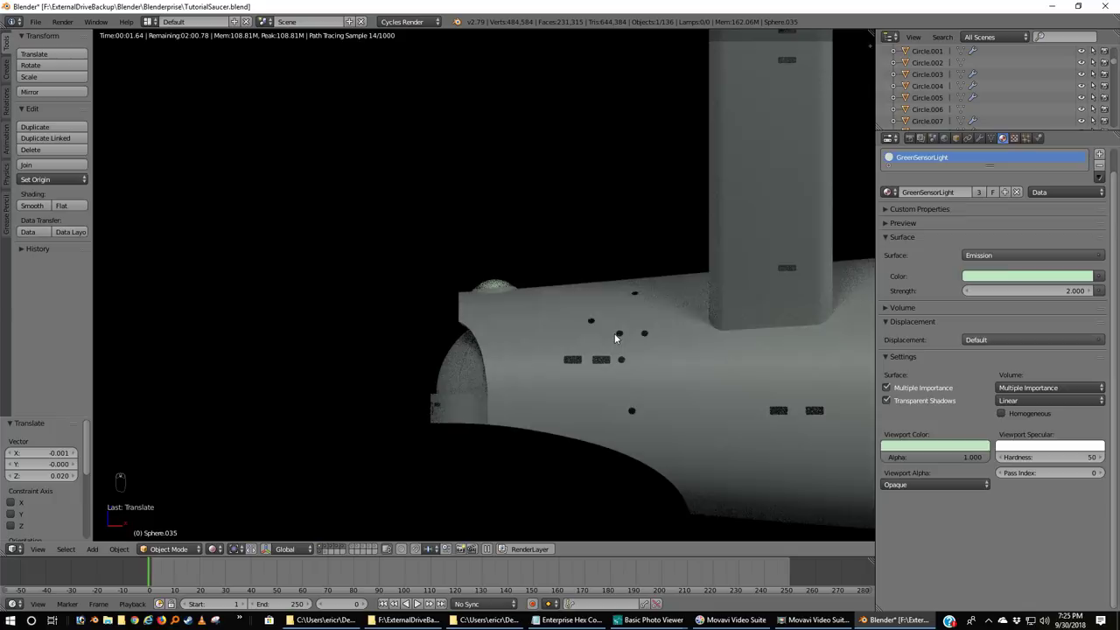
pyautogui.scroll(-5, 616, 338)
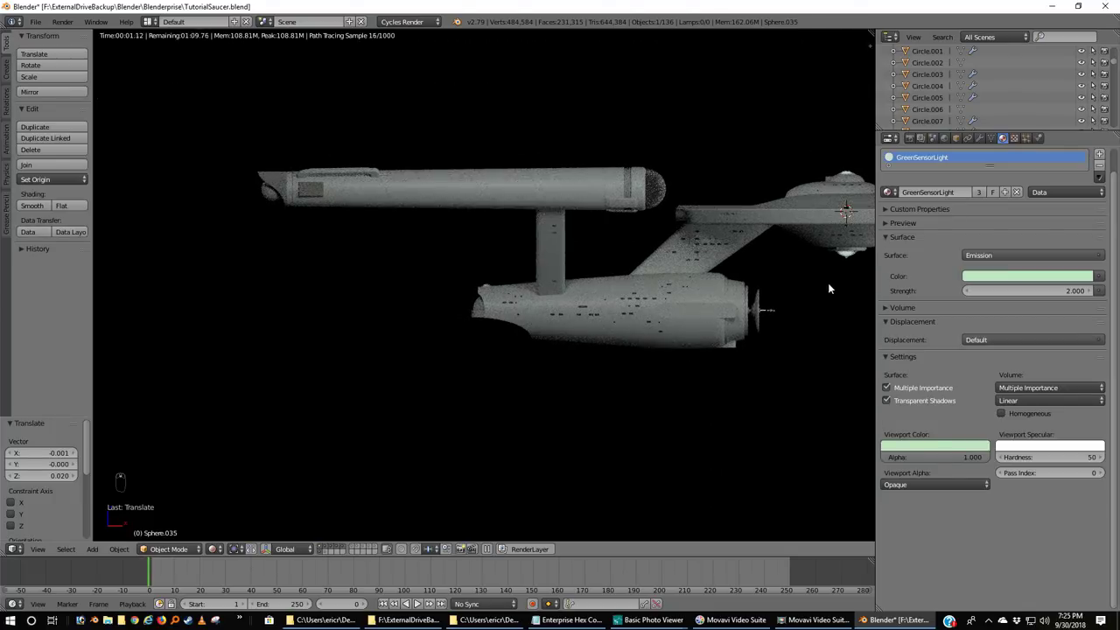
pyautogui.keyDown('shift'); pyautogui.moveTo(828, 283); pyautogui.dragTo(570, 315, button='middle'); pyautogui.keyUp('shift')
pyautogui.scroll(4, 660, 302)
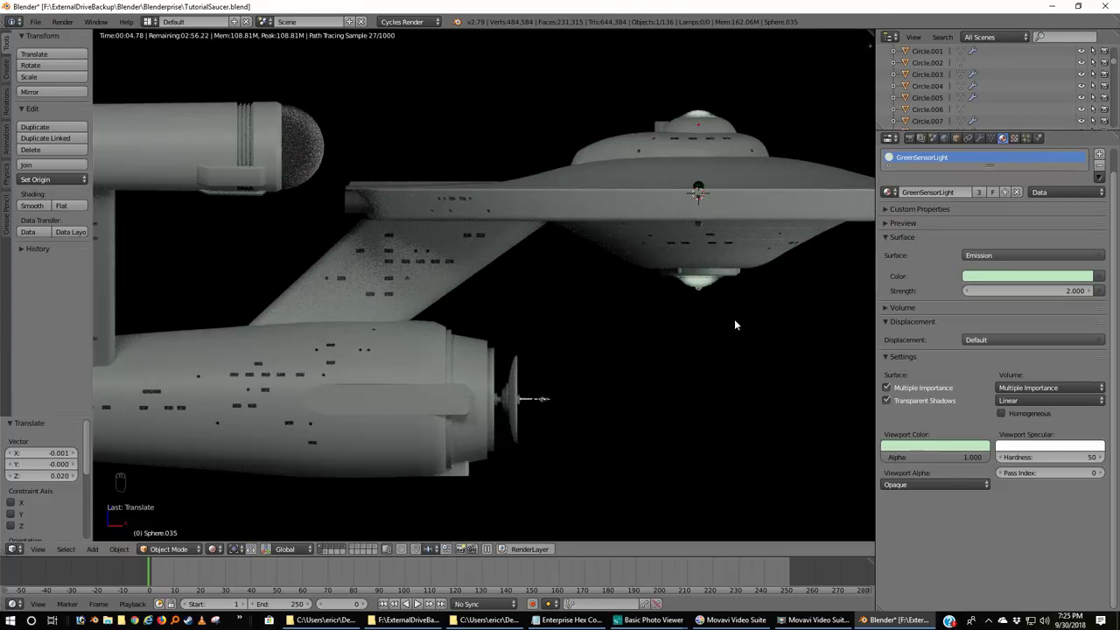
pyautogui.press('z')
pyautogui.press('KP_1')
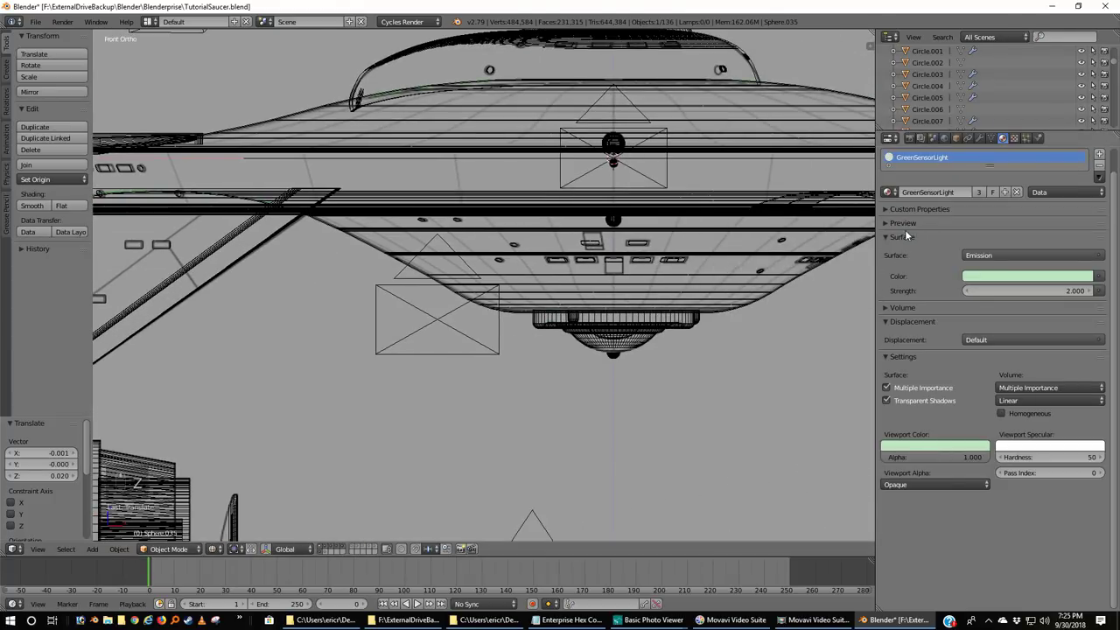
# - Set the emission strength of the GreenSensorLight material to 1
pyautogui.click(1068, 291)
pyautogui.write('1')
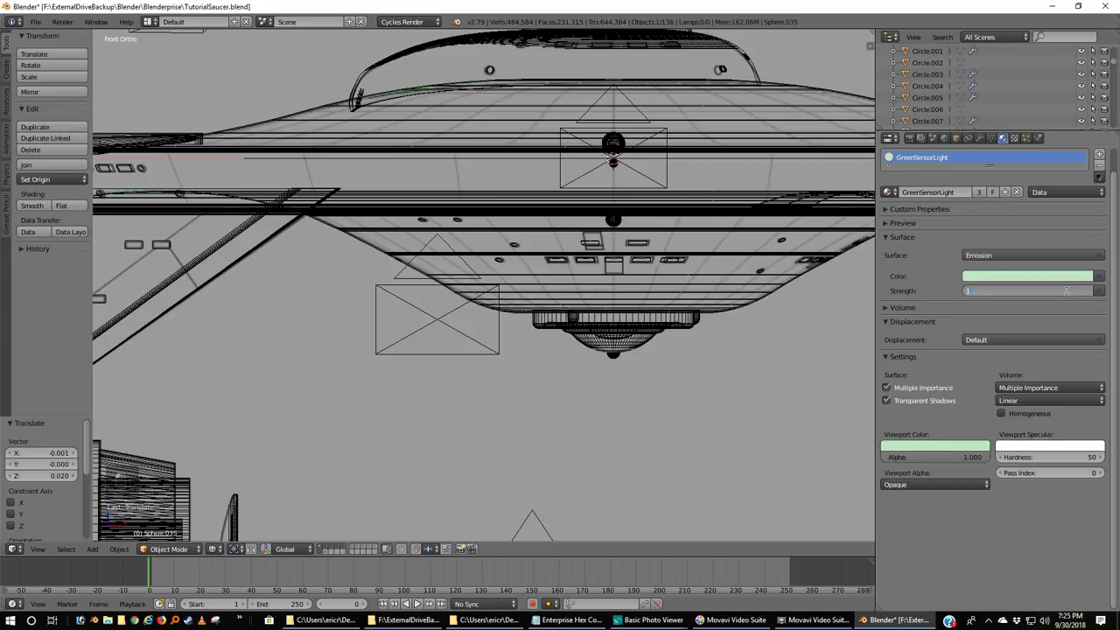
pyautogui.press('Return')
# - Scale the glowing inner dome at the rear of the secondary hull up by about 1.31 and lower it about 0.008
pyautogui.scroll(-8, 191, 370)
pyautogui.scroll(10, 201, 368)
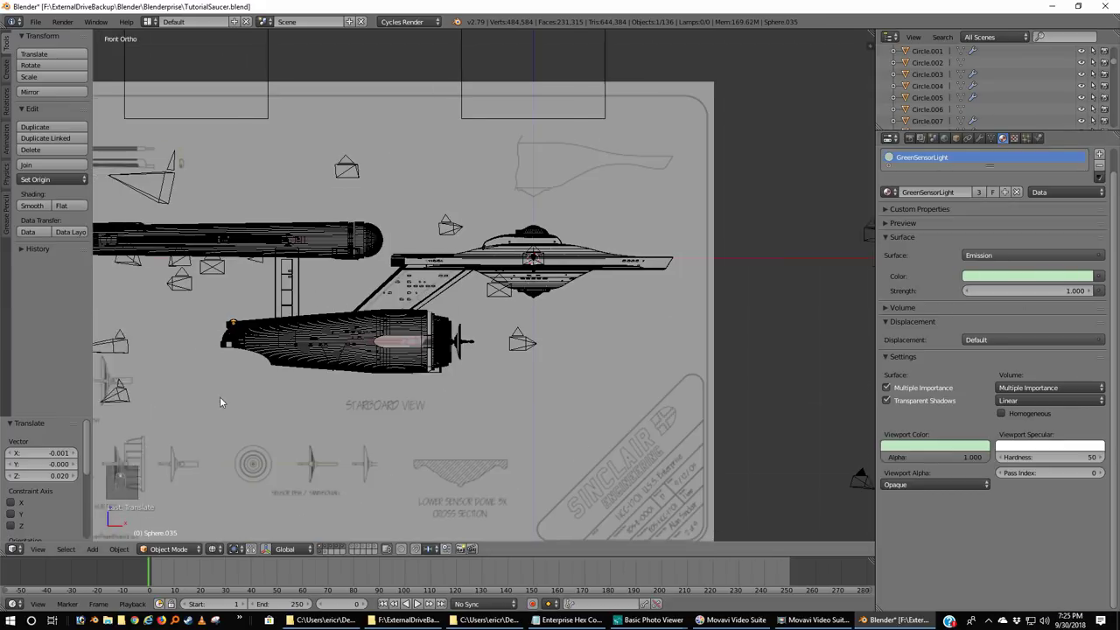
pyautogui.scroll(10, 459, 288)
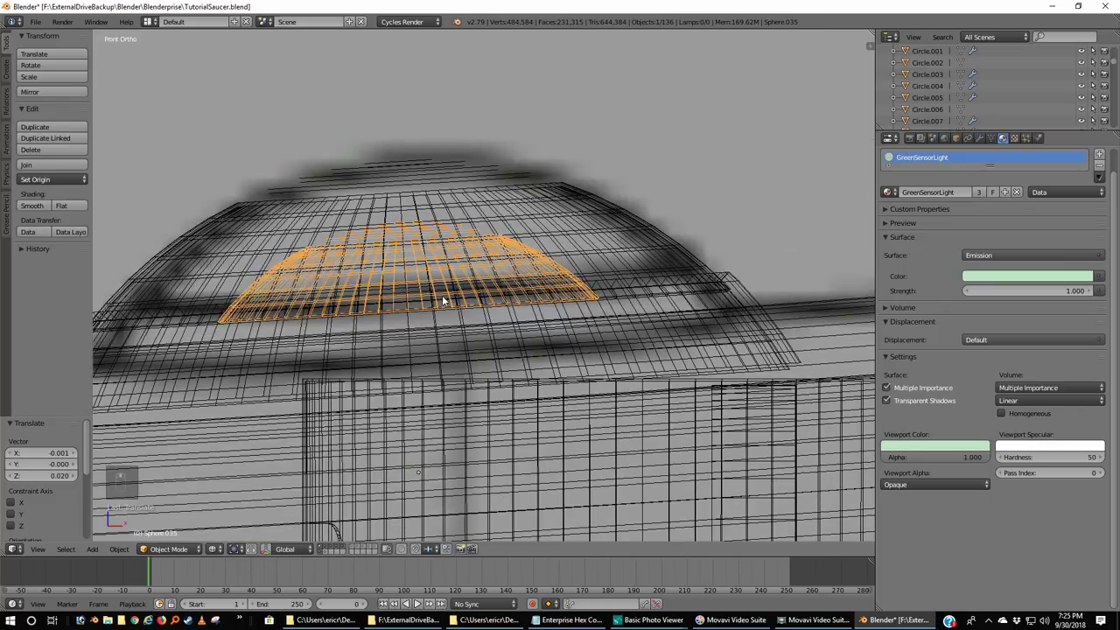
pyautogui.press('s')
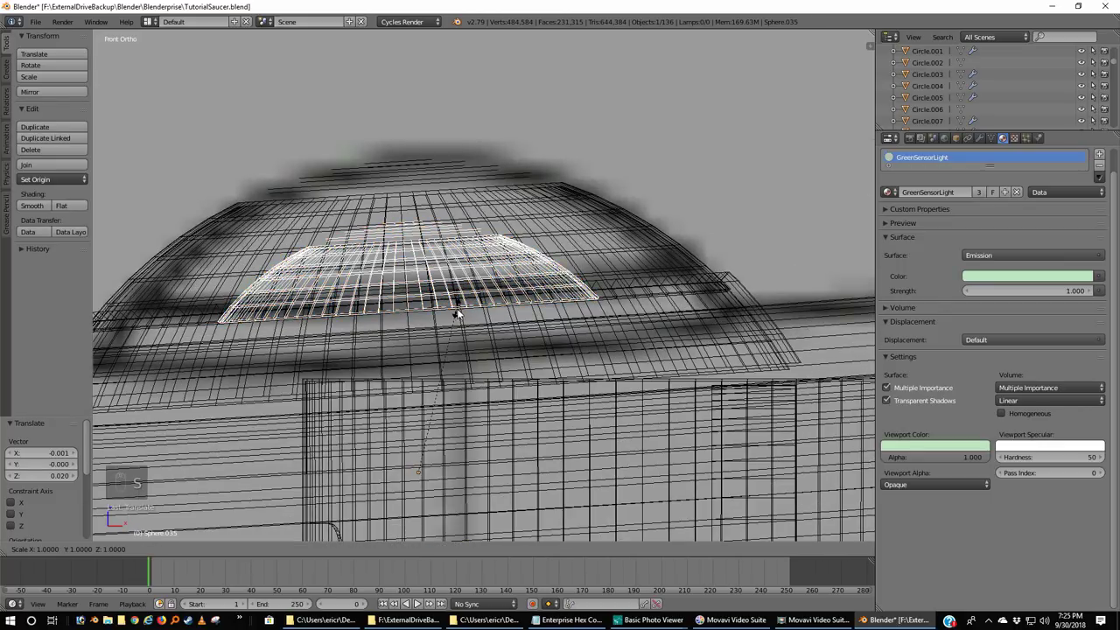
pyautogui.click(463, 252)
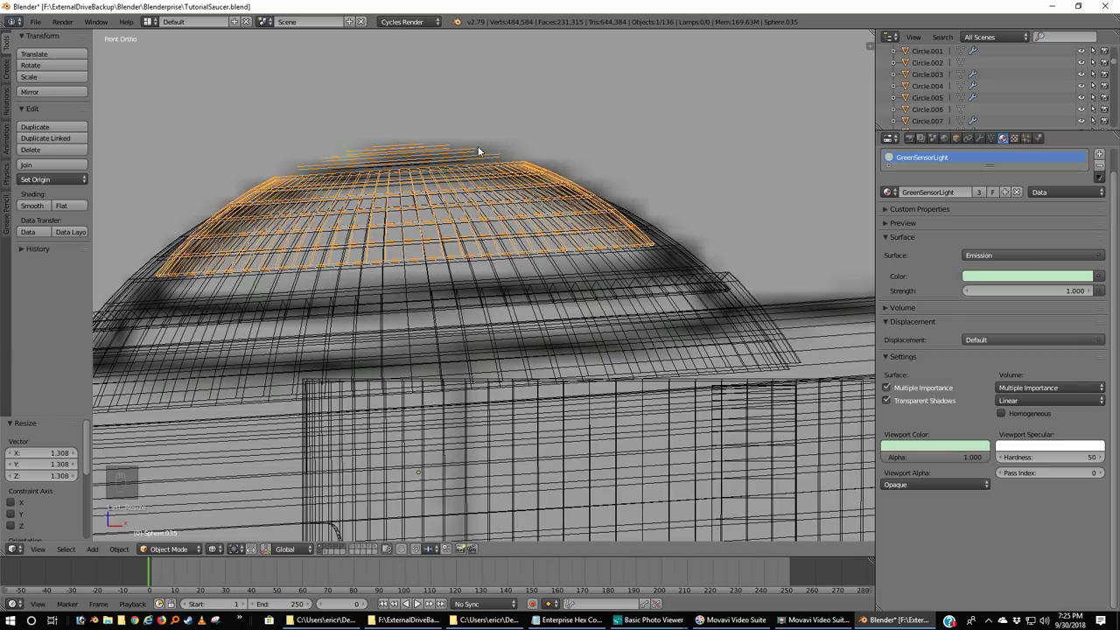
pyautogui.press('g')
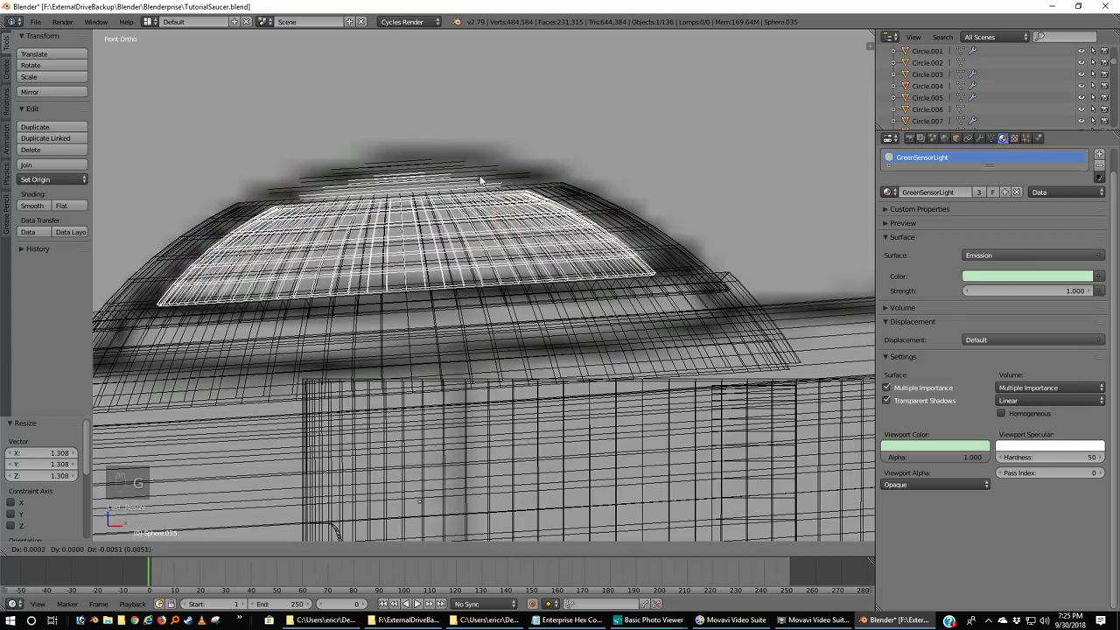
pyautogui.click(484, 199)
# - Preview the rear dome's glow in rendered shading from closer and farther away, and return to wireframe
pyautogui.scroll(-2, 583, 130)
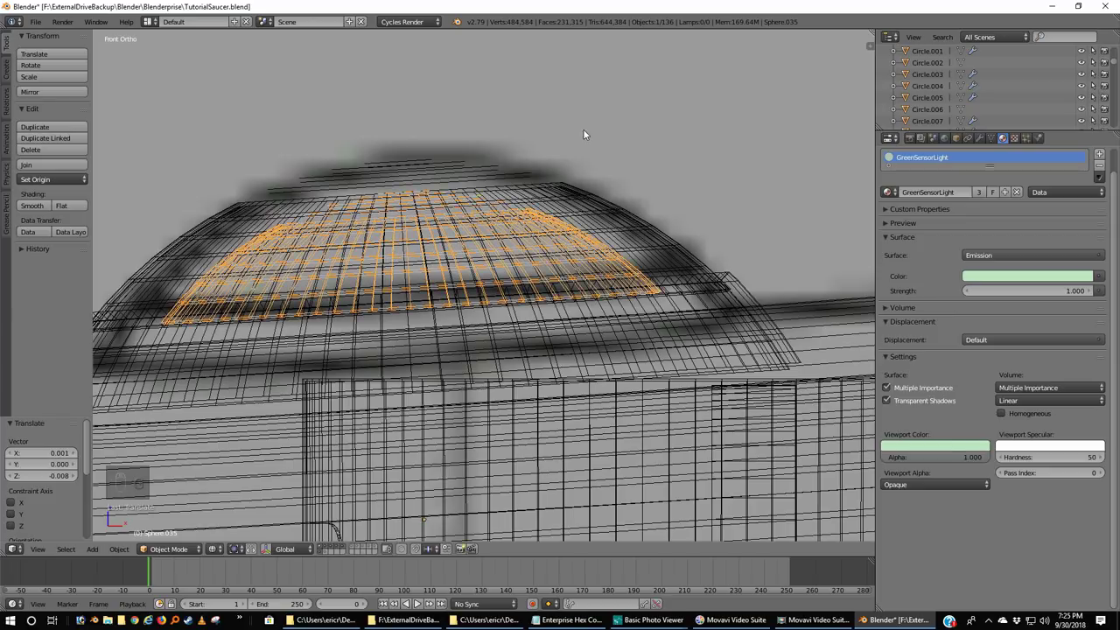
pyautogui.scroll(-2, 515, 246)
pyautogui.scroll(-5, 514, 245)
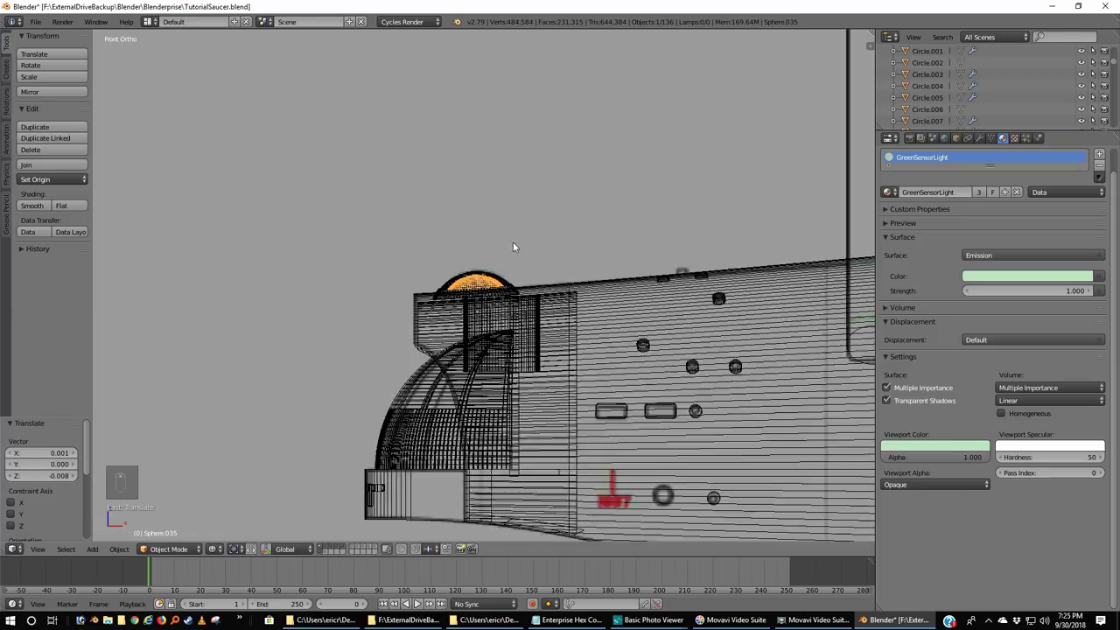
pyautogui.click(214, 549)
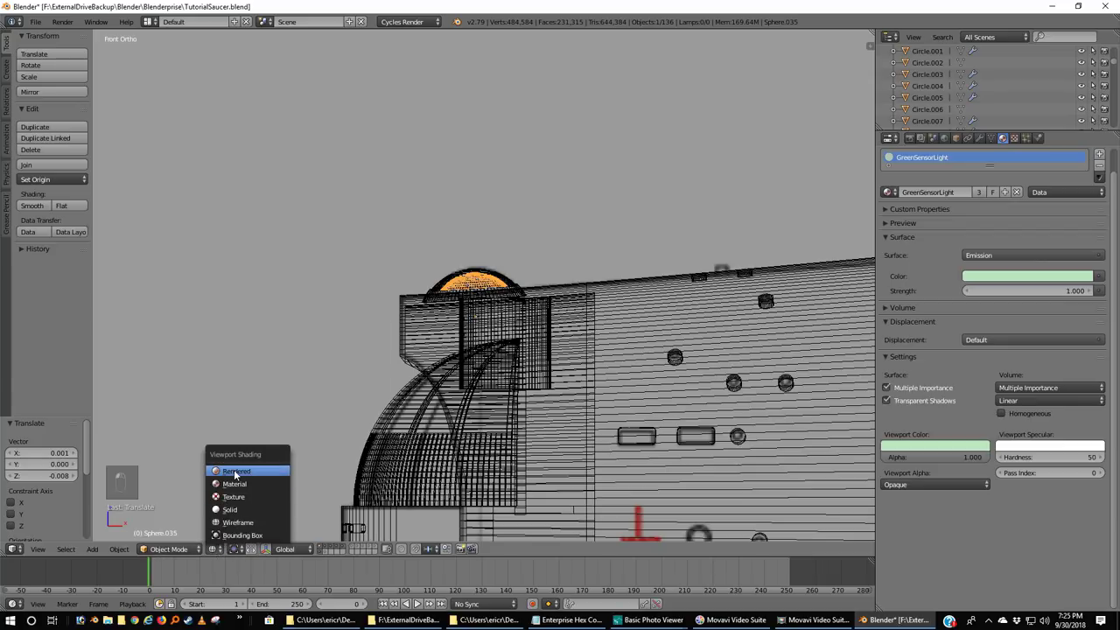
pyautogui.click(234, 470)
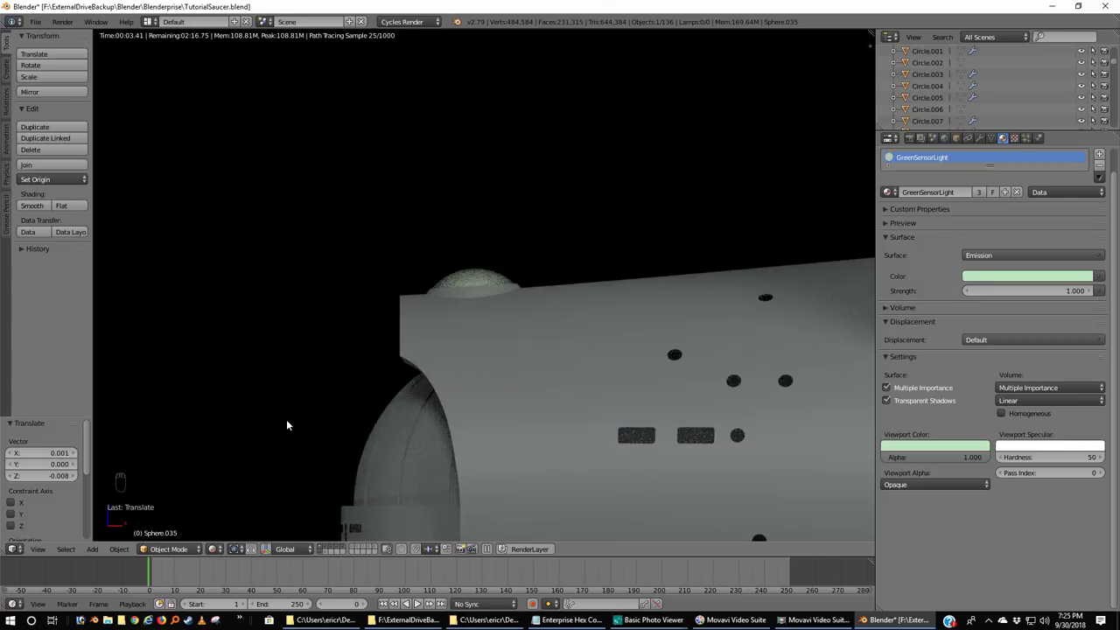
pyautogui.scroll(-3, 287, 423)
pyautogui.scroll(-2, 286, 426)
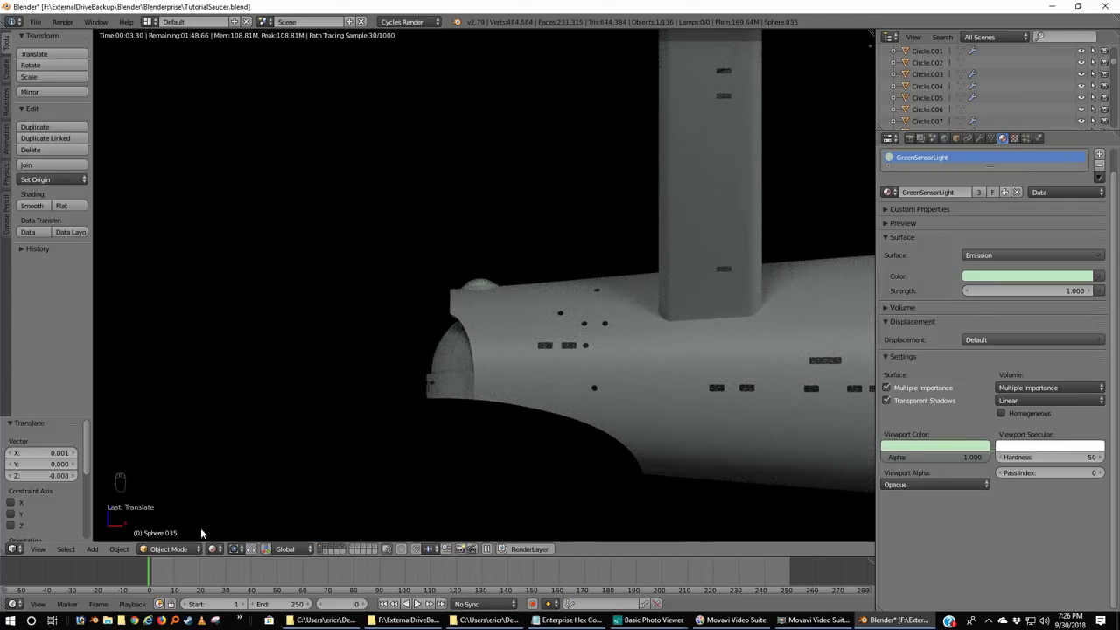
pyautogui.press('z')
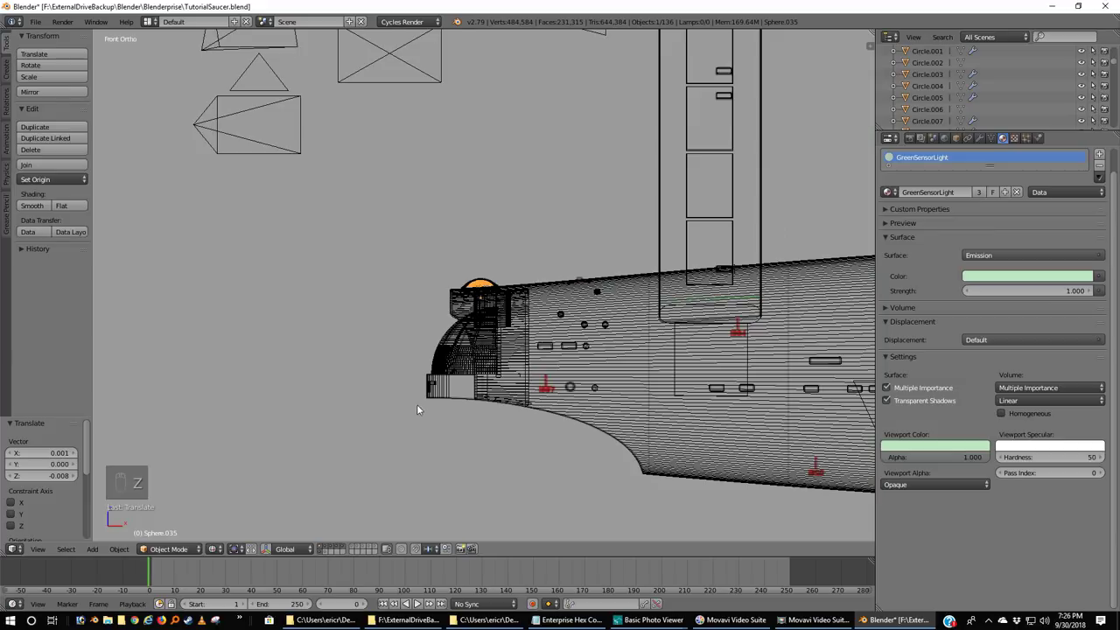
# - Replace the Black material on the uppermost inset panel of the nacelle pylons with DarkHullGray
pyautogui.moveTo(686, 217); pyautogui.dragTo(534, 203, button='middle')
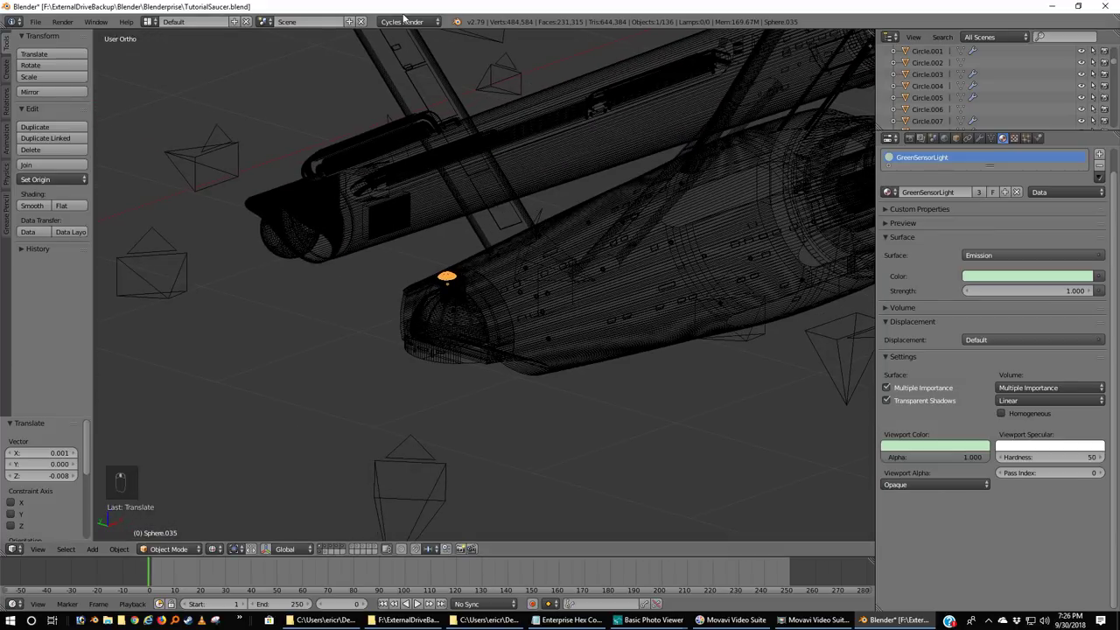
pyautogui.moveTo(393, 93); pyautogui.dragTo(448, 220, button='middle')
pyautogui.rightClick(447, 220)
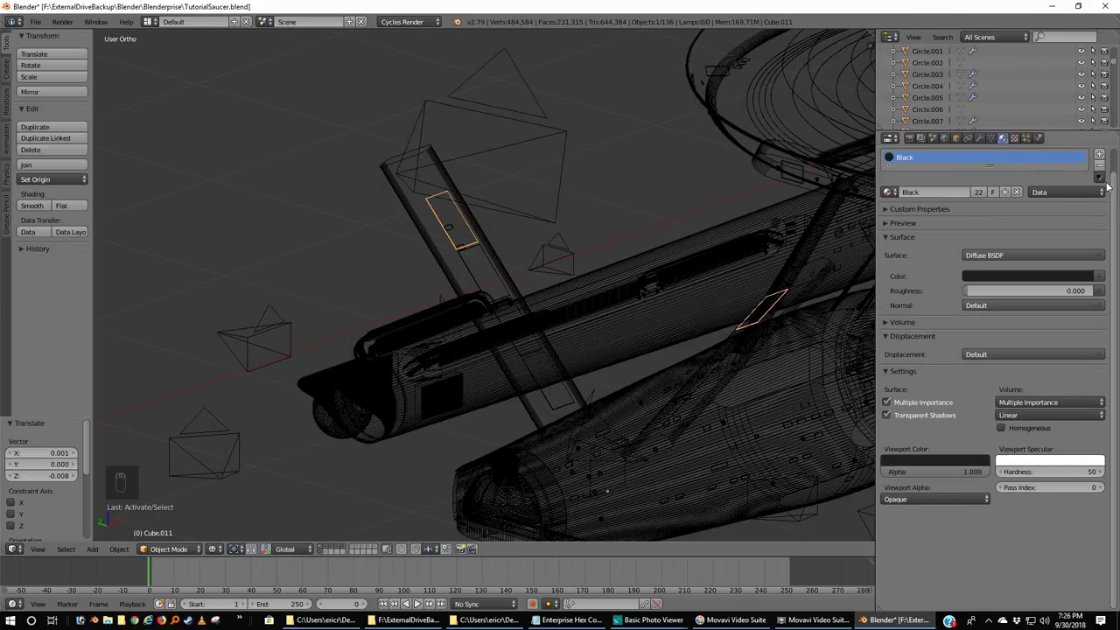
pyautogui.click(1016, 193)
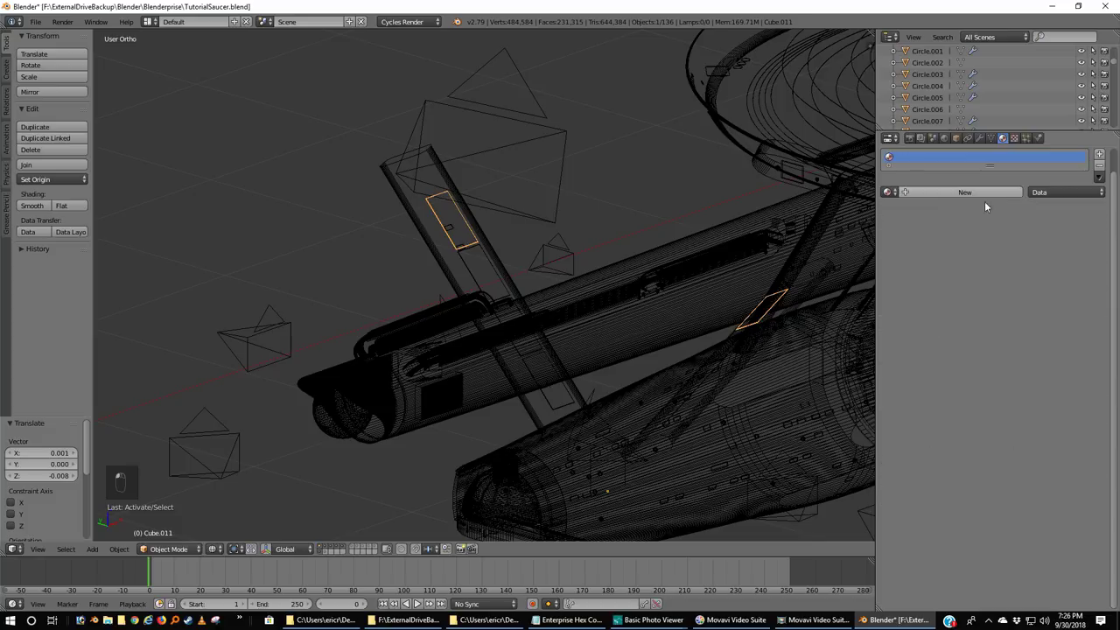
pyautogui.click(889, 191)
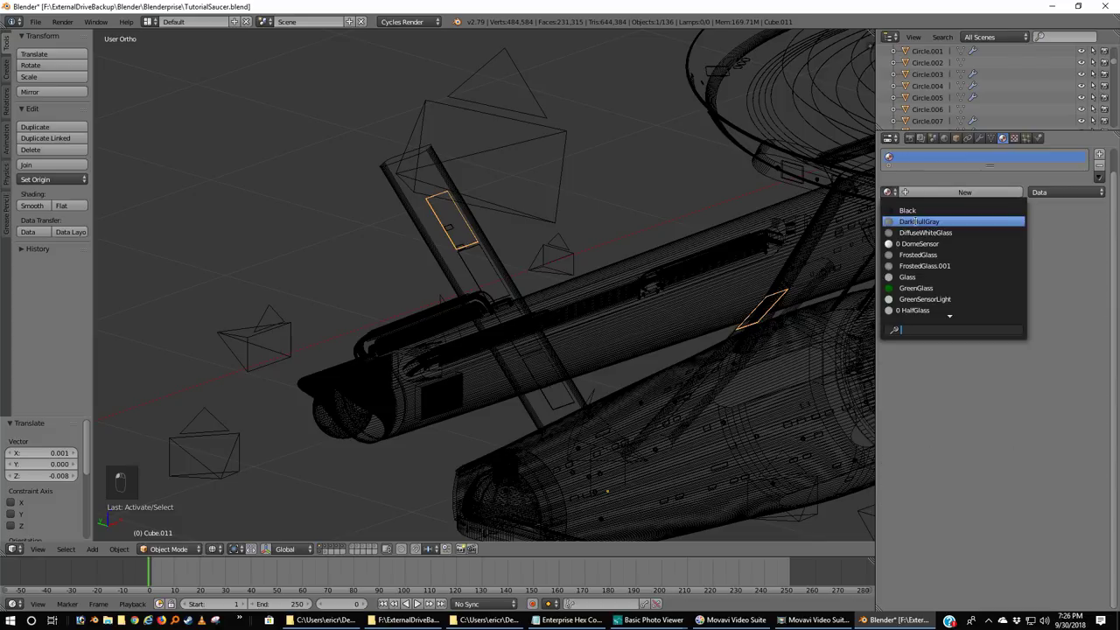
pyautogui.click(915, 222)
# - Replace the Black material on the second inset pylon panel from the top with DarkHullGray
pyautogui.rightClick(485, 264)
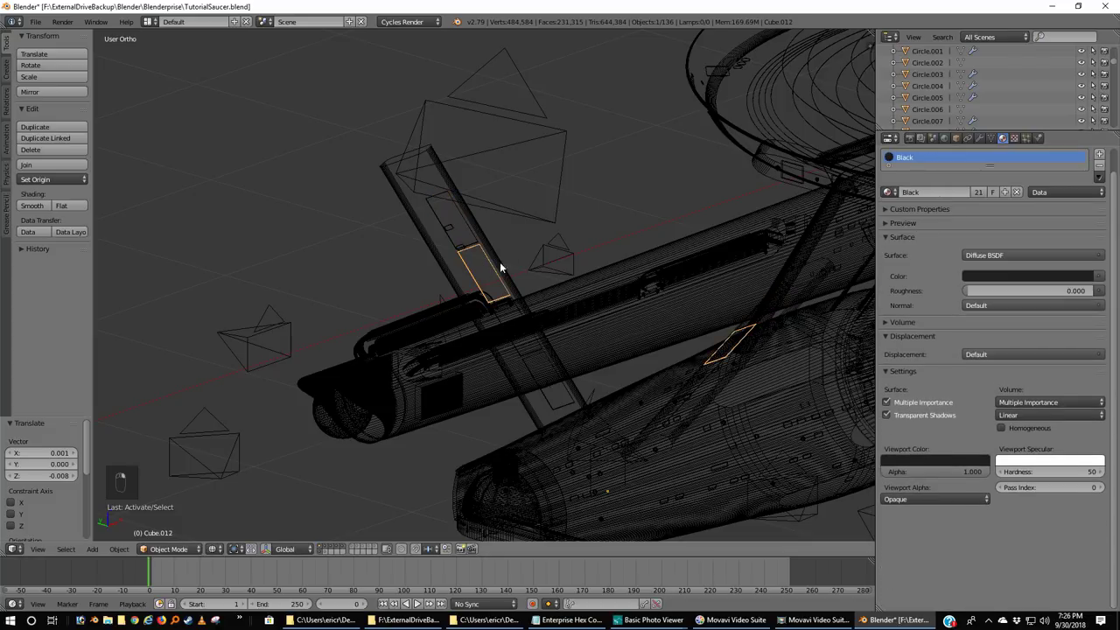
pyautogui.click(1101, 166)
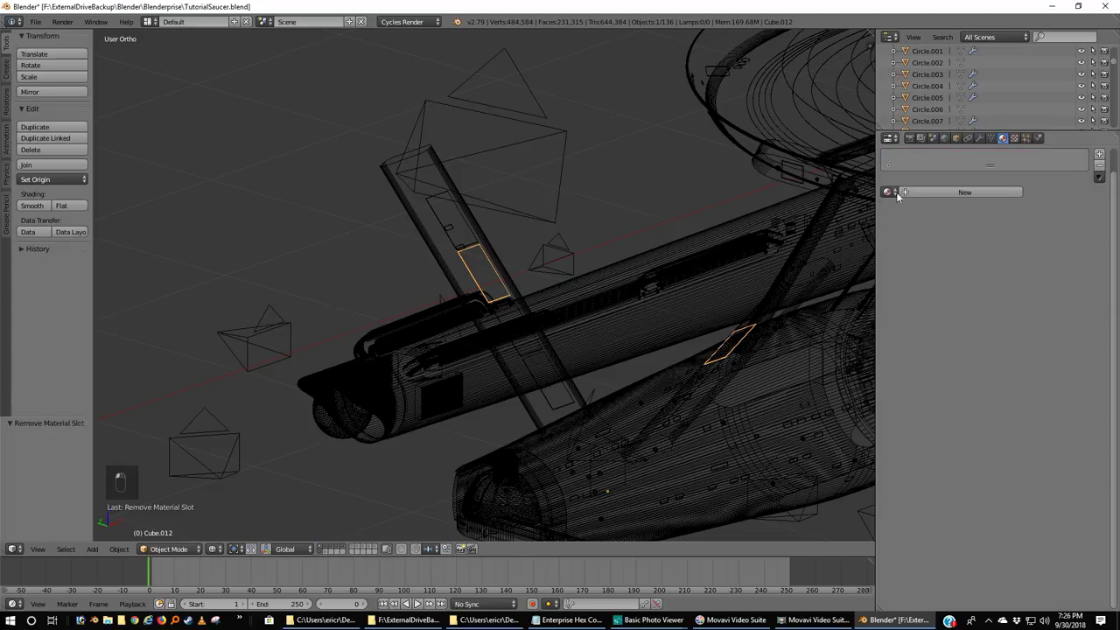
pyautogui.click(888, 191)
pyautogui.click(893, 222)
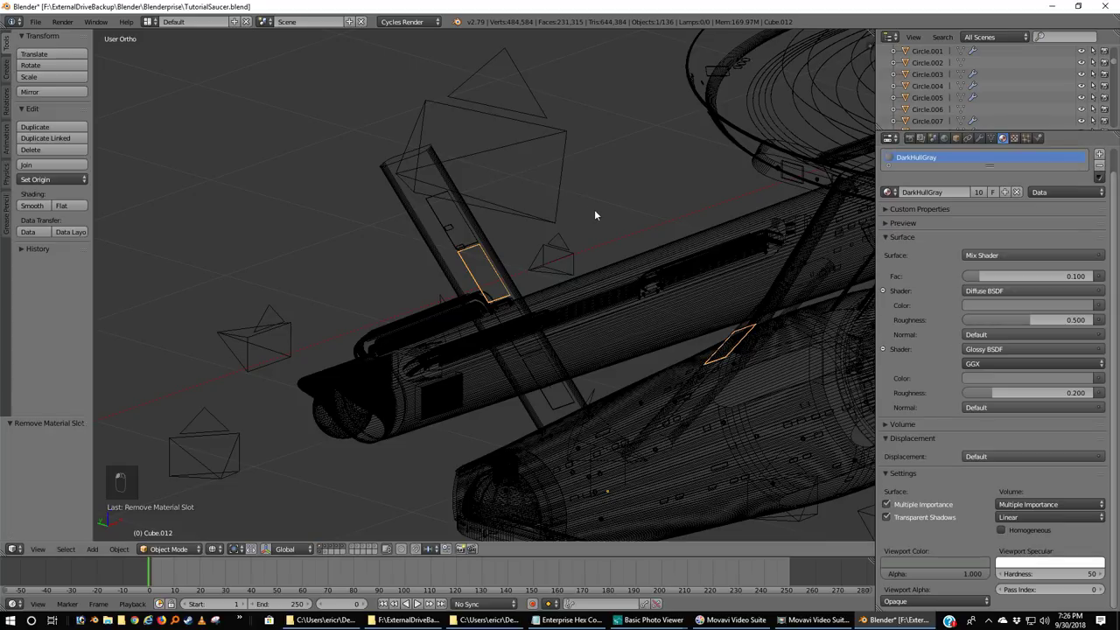
# - Replace the Black material on the third inset pylon panel from the top with DarkHullGray
pyautogui.moveTo(595, 211)
pyautogui.mouseDown(button='middle')
pyautogui.moveTo(583, 214)
pyautogui.moveTo(595, 228)
pyautogui.mouseUp(button='middle')
pyautogui.rightClick(461, 303)
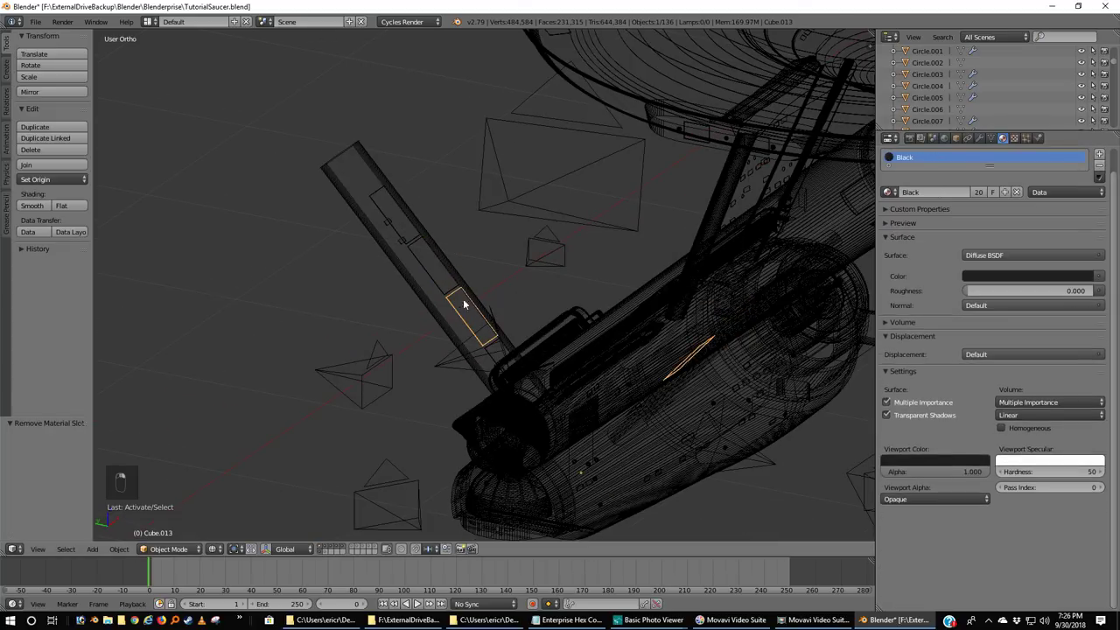
pyautogui.click(1017, 192)
pyautogui.click(888, 193)
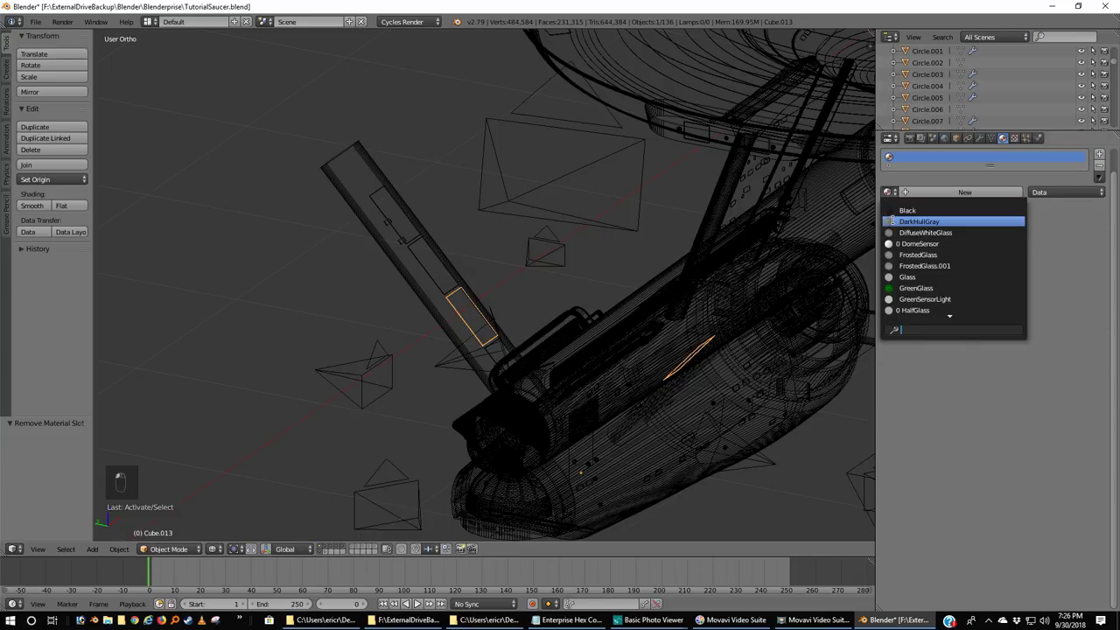
pyautogui.click(919, 221)
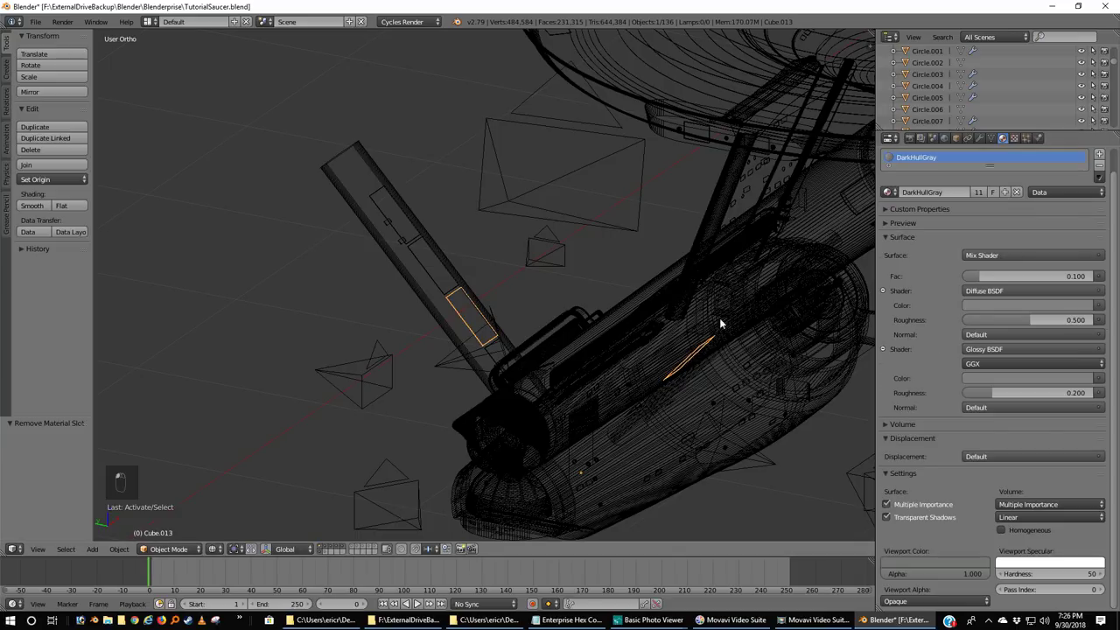
# - Replace the Black material on the lowest inset pylon panel with DarkHullGray
pyautogui.rightClick(488, 349)
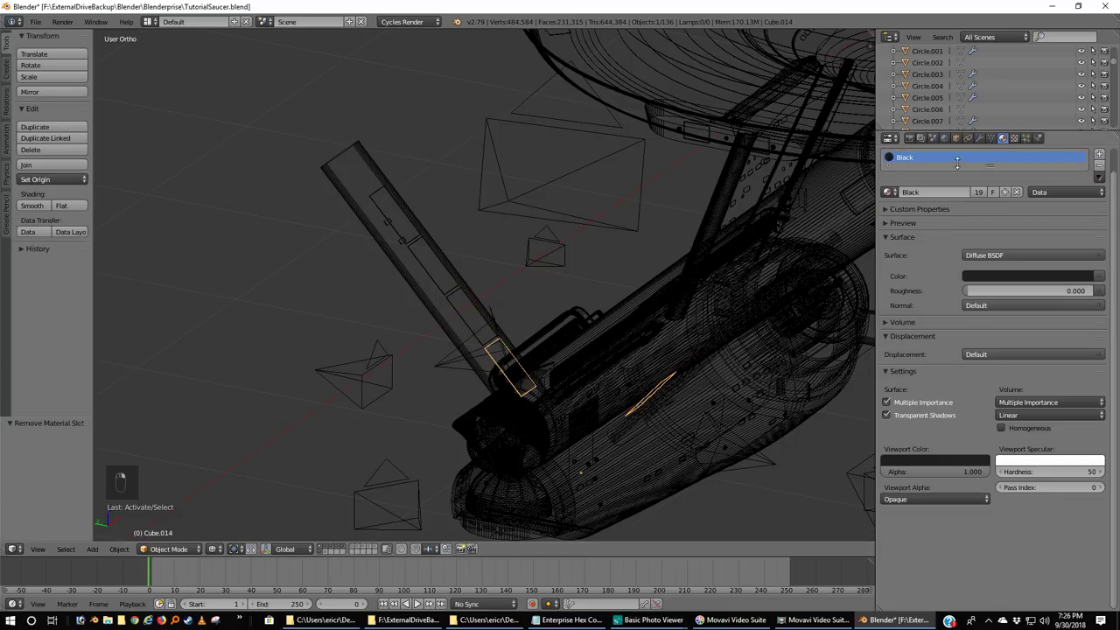
pyautogui.click(1099, 165)
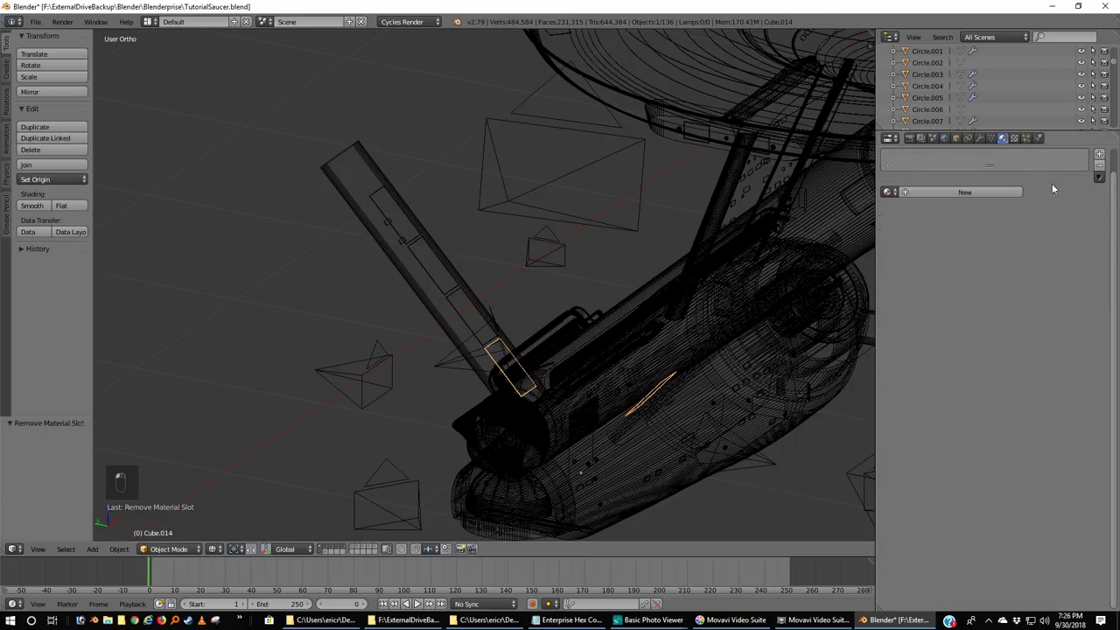
pyautogui.click(889, 192)
pyautogui.click(919, 221)
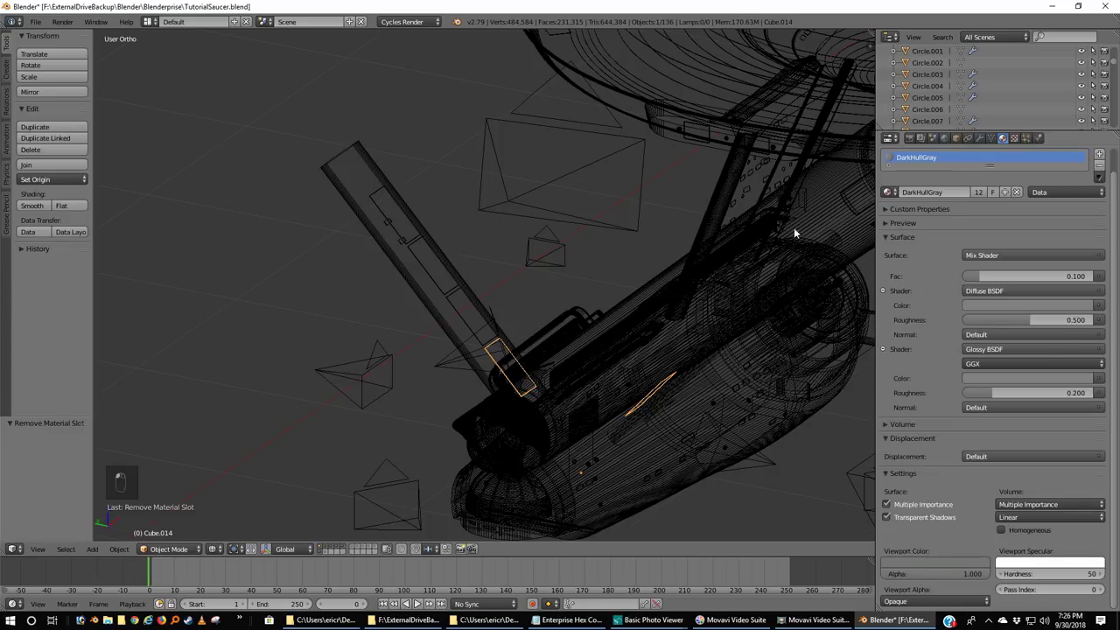
# - Check the material assigned to the inset panels on the opposite nacelle pylon by selecting them one after another
pyautogui.moveTo(795, 230); pyautogui.dragTo(631, 203, button='middle')
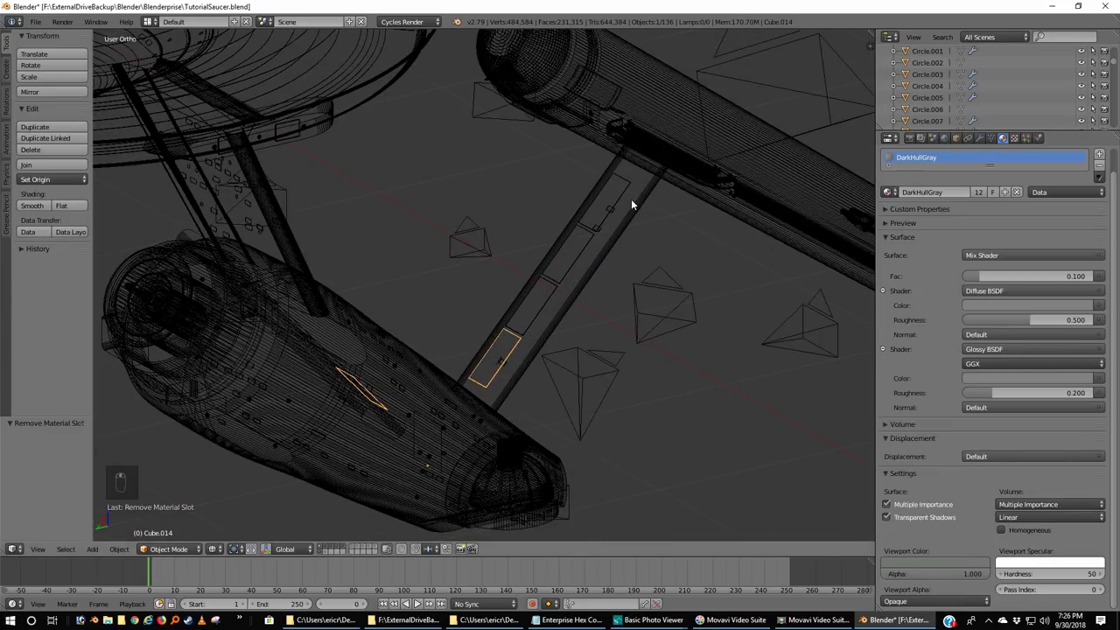
pyautogui.rightClick(550, 306)
pyautogui.rightClick(565, 253)
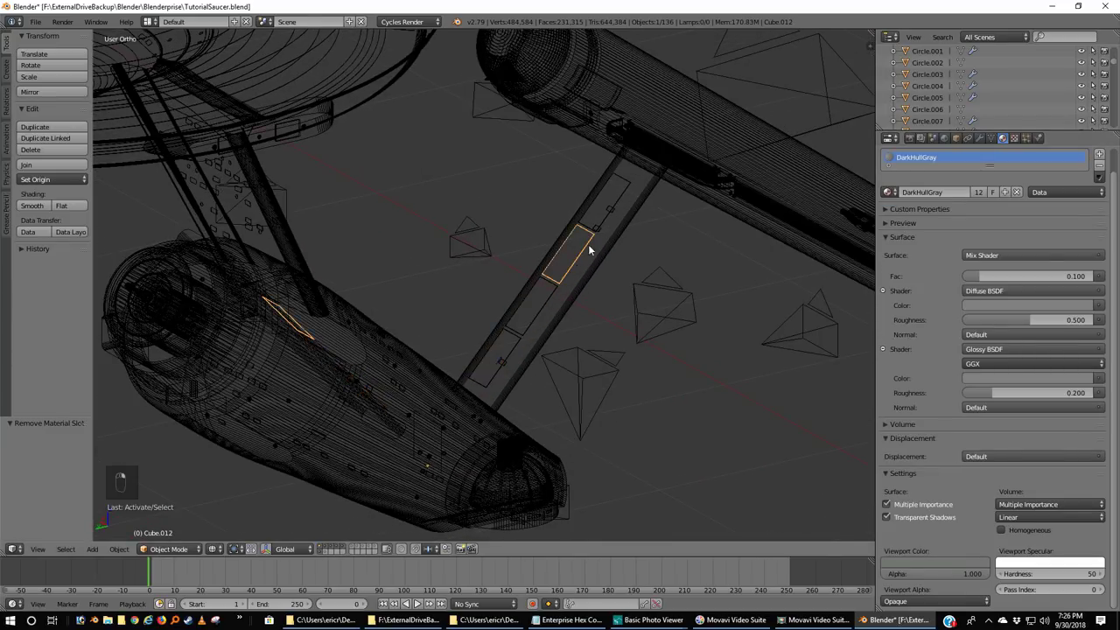
pyautogui.rightClick(604, 203)
pyautogui.moveTo(718, 251); pyautogui.dragTo(578, 249, button='middle')
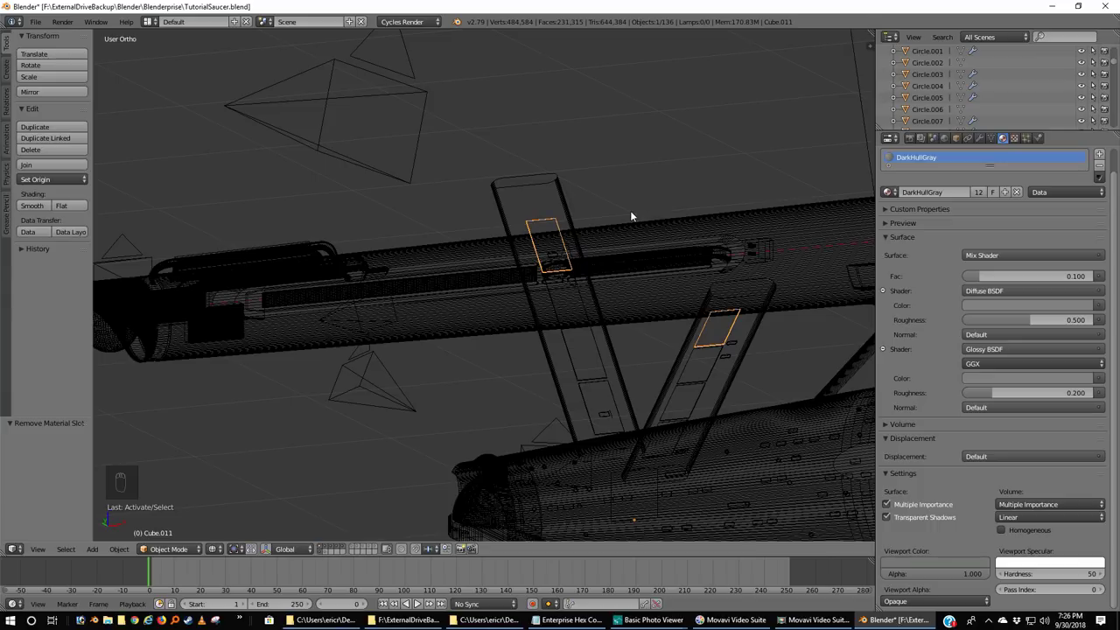
# - Clear the HullGray material from the raised, curved-end housing on top of the nacelle's rear and look through the existing materials
pyautogui.rightClick(286, 255)
pyautogui.moveTo(286, 255); pyautogui.dragTo(306, 281, button='middle')
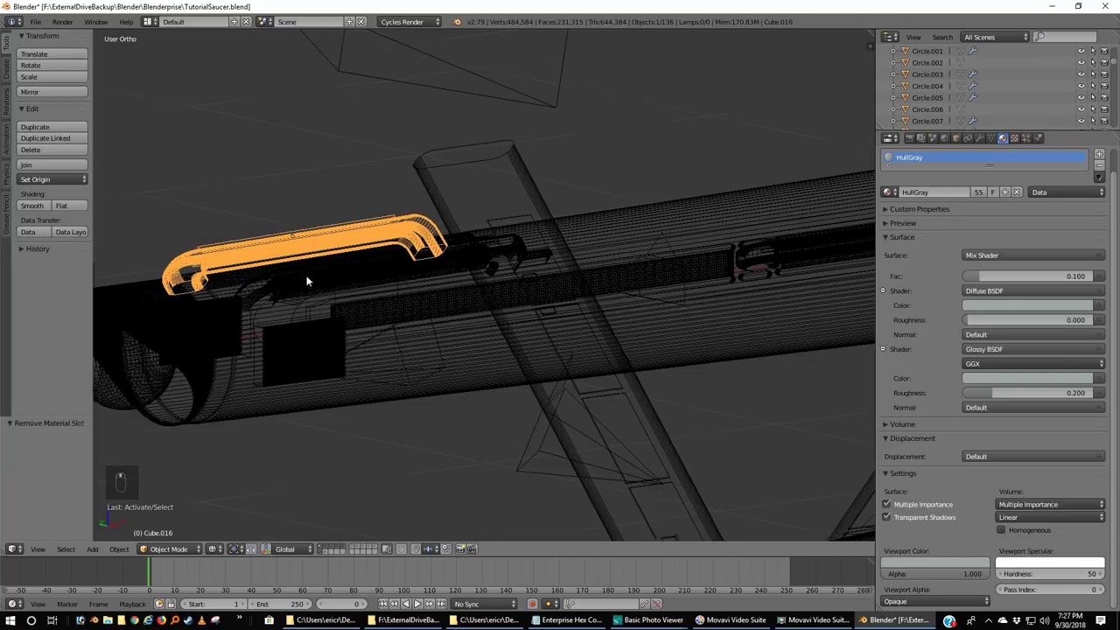
pyautogui.scroll(3, 380, 289)
pyautogui.scroll(2, 409, 289)
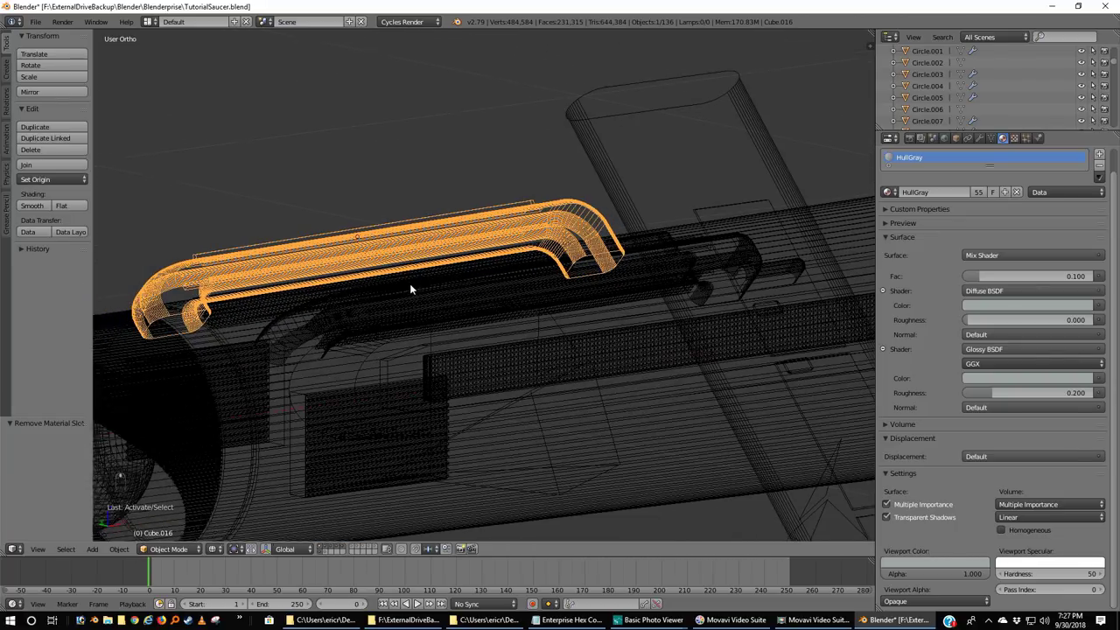
pyautogui.keyDown('shift'); pyautogui.moveTo(410, 288); pyautogui.dragTo(428, 270, button='middle'); pyautogui.keyUp('shift')
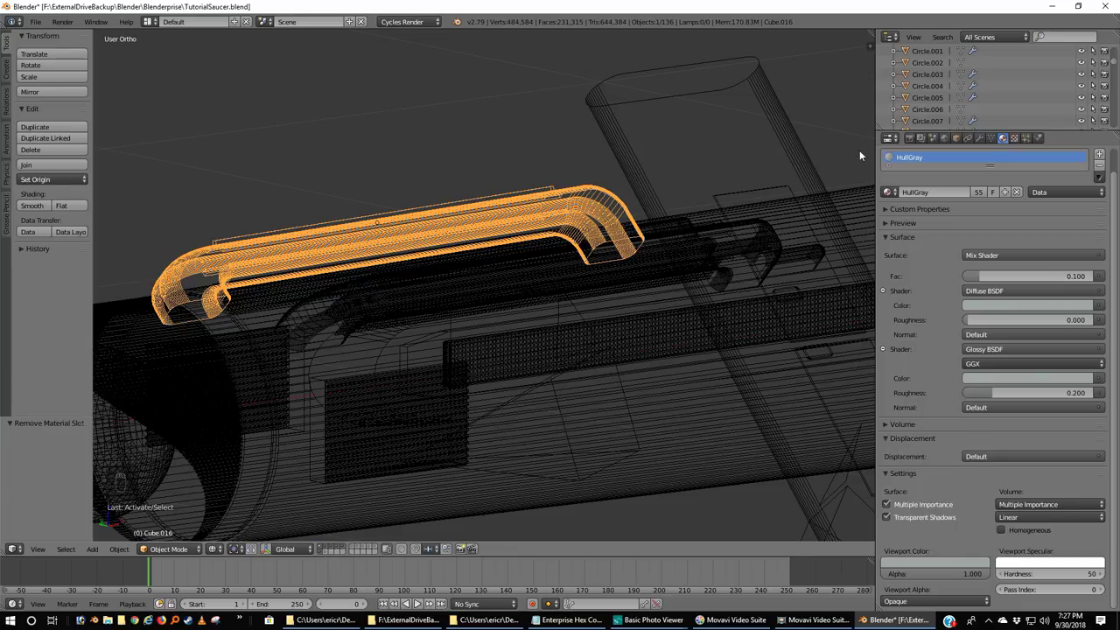
pyautogui.click(1015, 192)
pyautogui.click(889, 191)
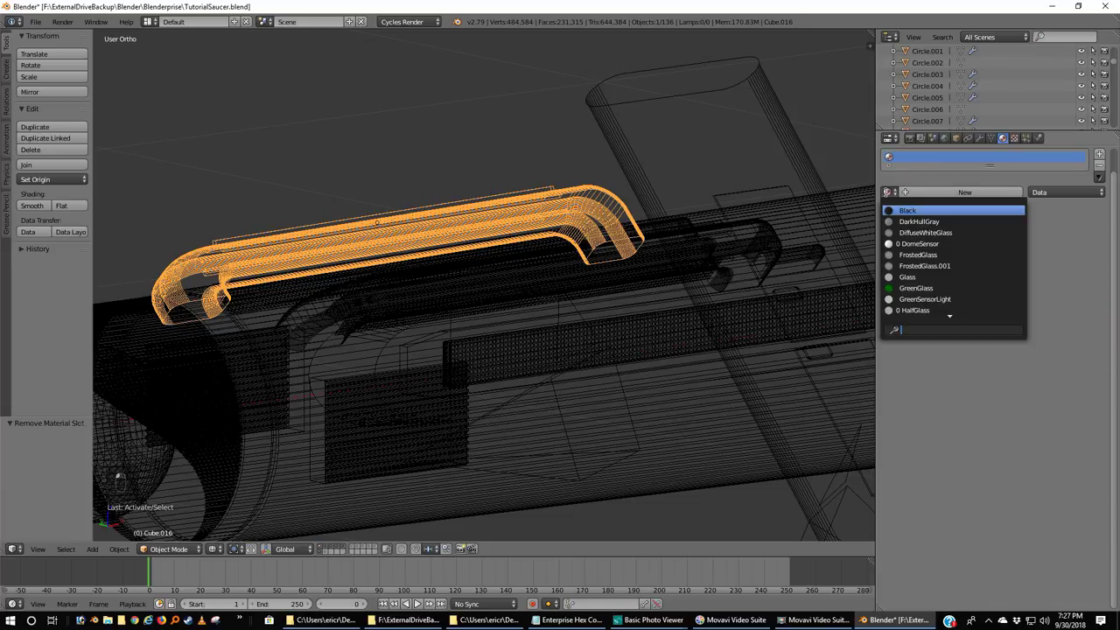
pyautogui.scroll(-19, 913, 237)
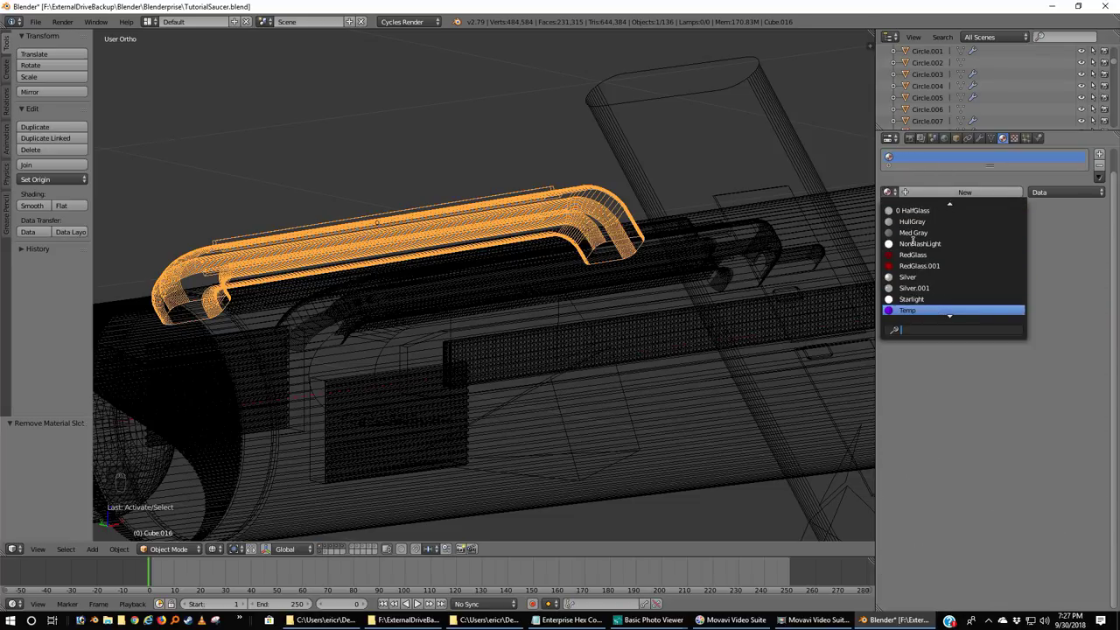
pyautogui.scroll(19, 913, 240)
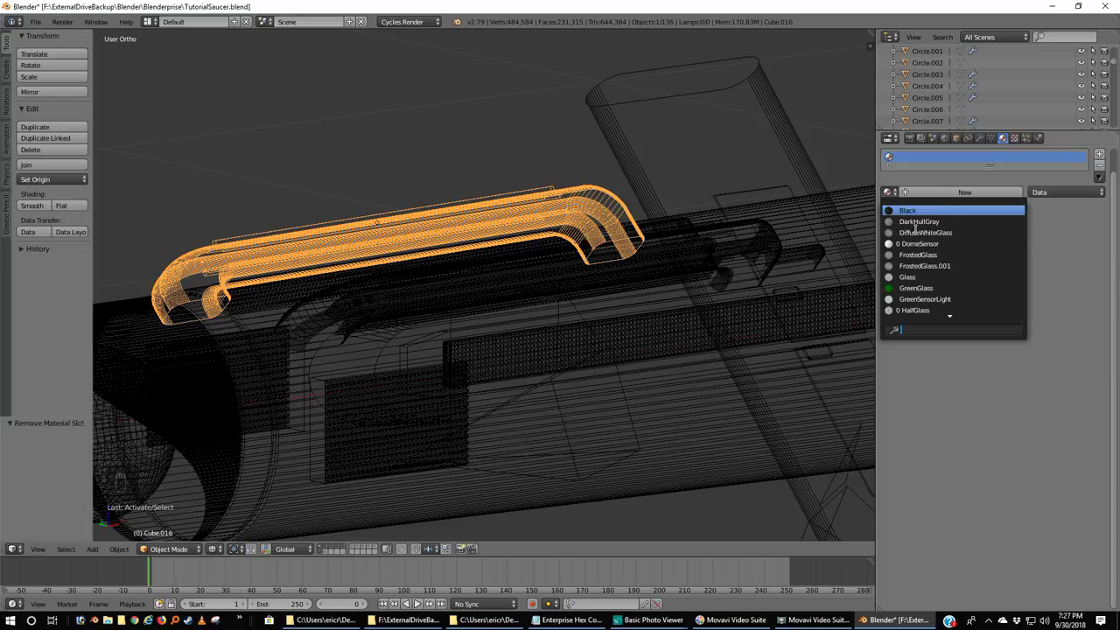
pyautogui.press('Escape')
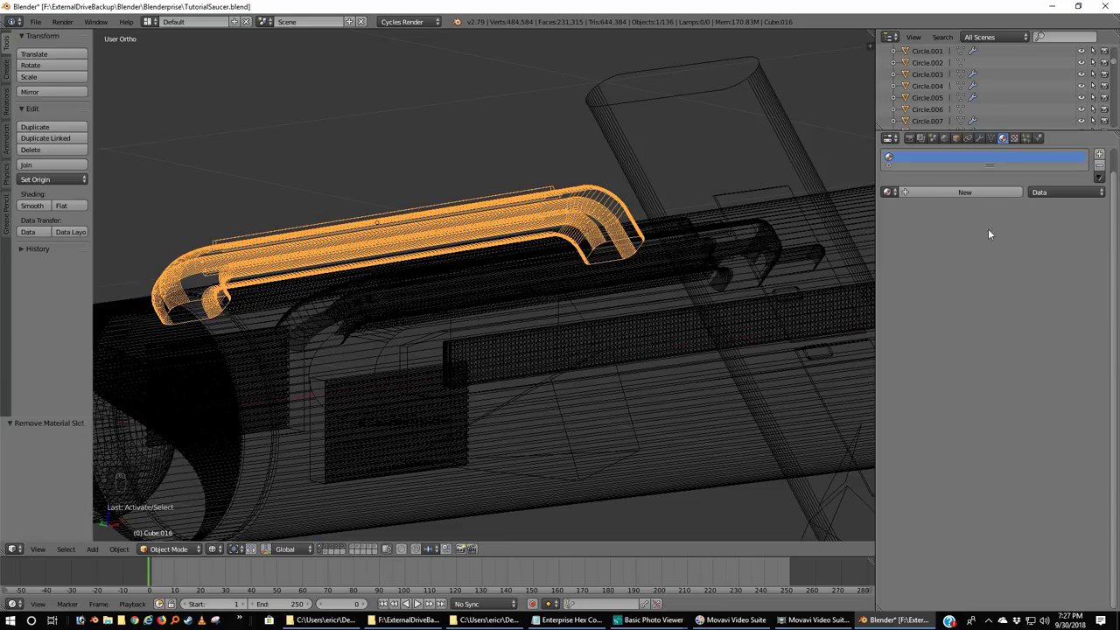
# - Create a new material named HullMediumGray on the selected nacelle housing and make its surface a Mix Shader
pyautogui.click(952, 194)
pyautogui.click(946, 194)
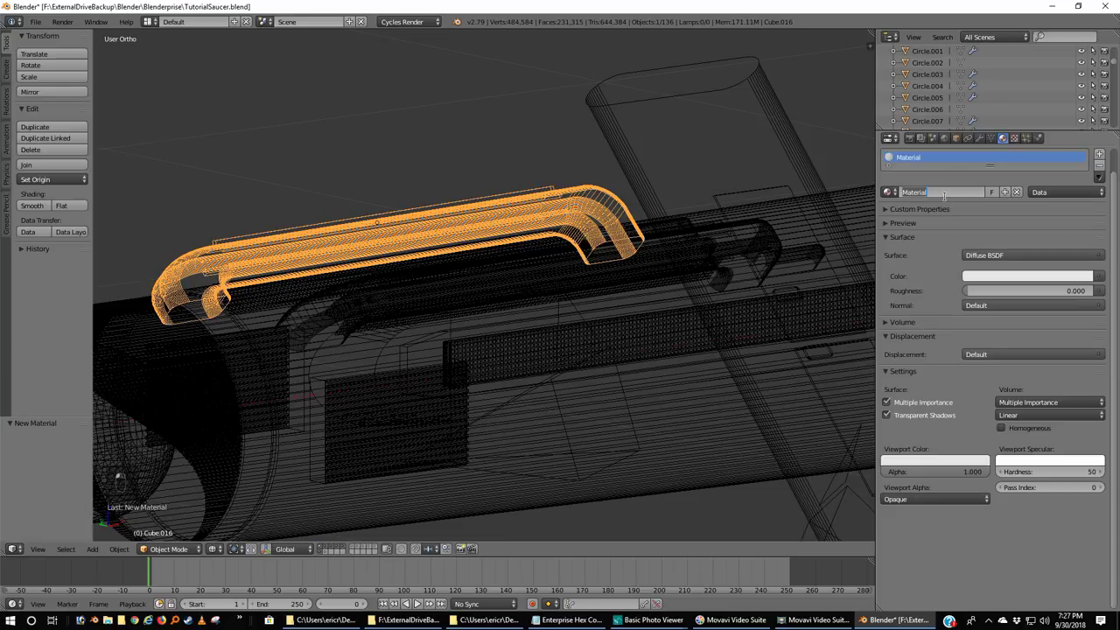
pyautogui.write('HullMediumGray')
pyautogui.press('Return')
pyautogui.click(1006, 255)
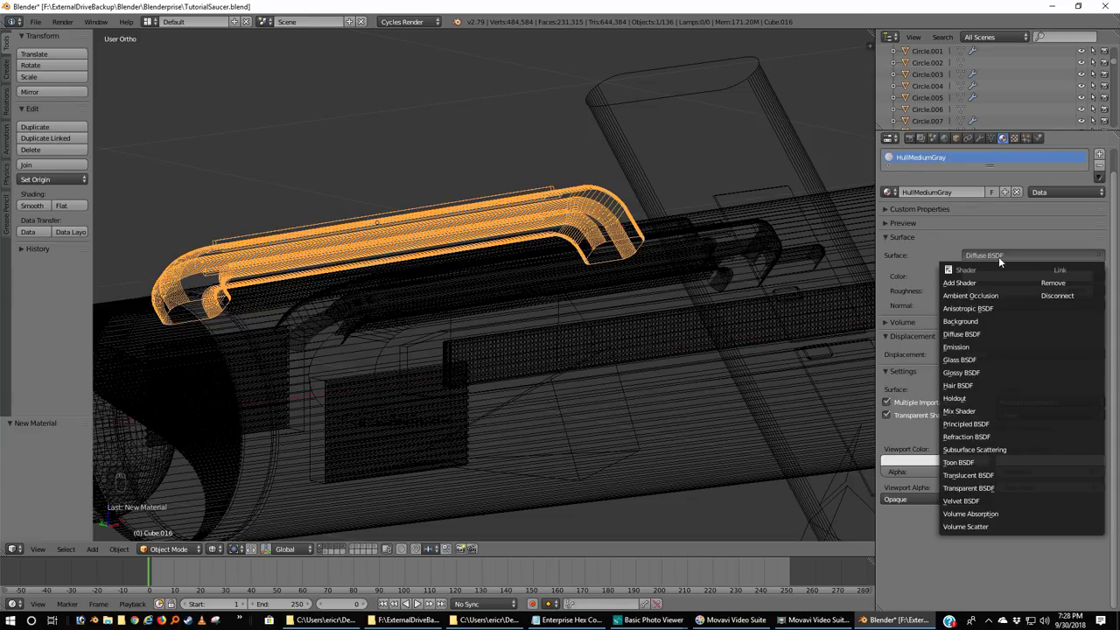
pyautogui.click(956, 411)
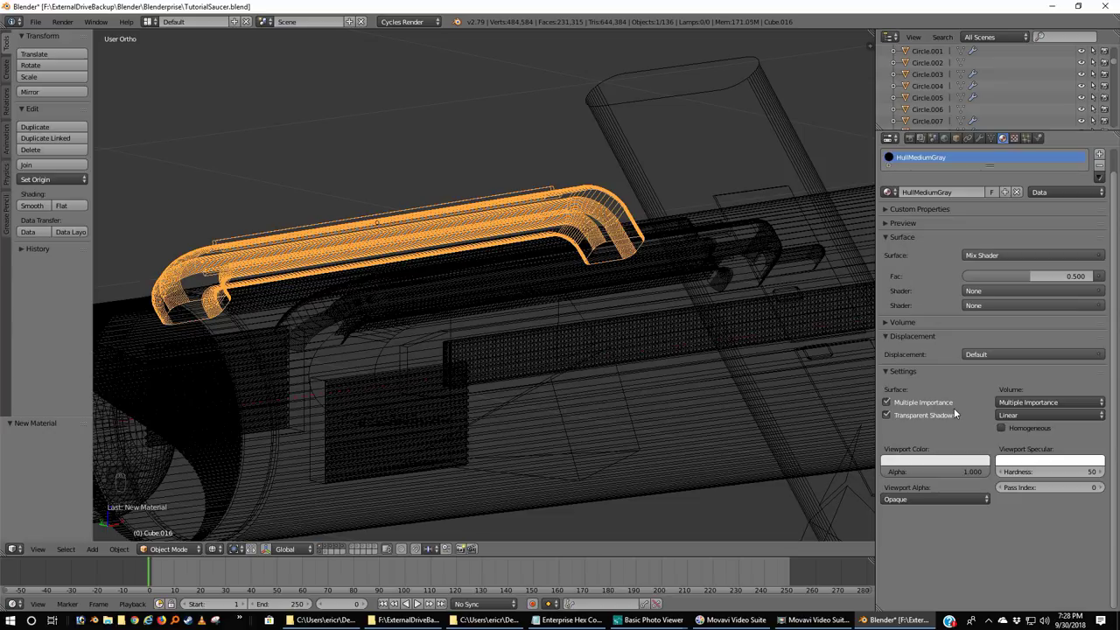
# - Use Diffuse BSDF as HullMediumGray's first mixed shader and set its color to hex ADADA6
pyautogui.click(979, 292)
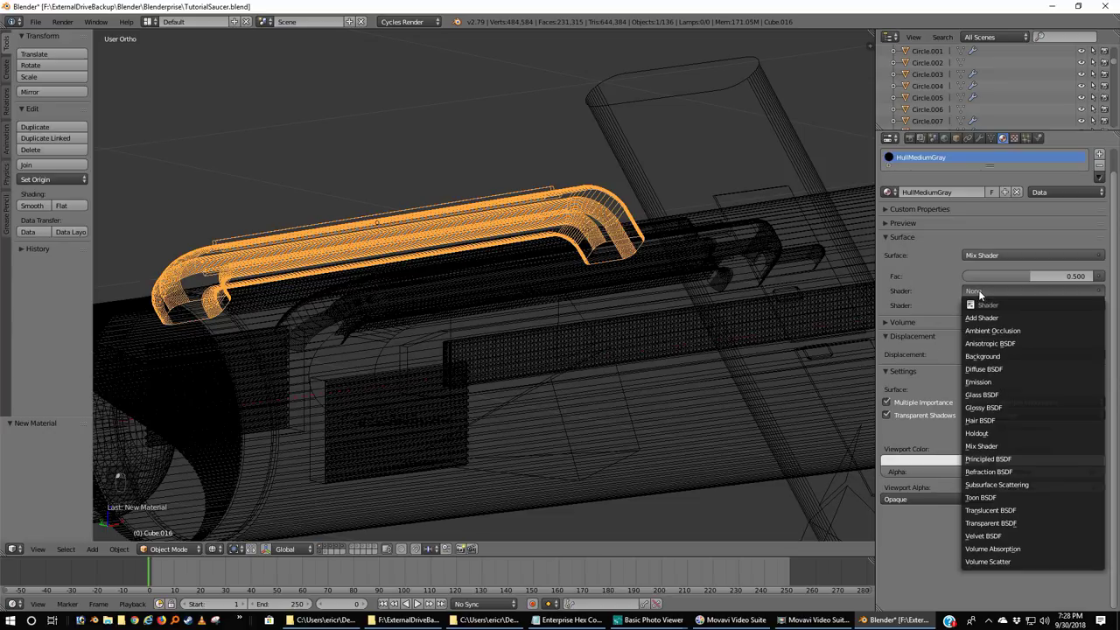
pyautogui.click(986, 369)
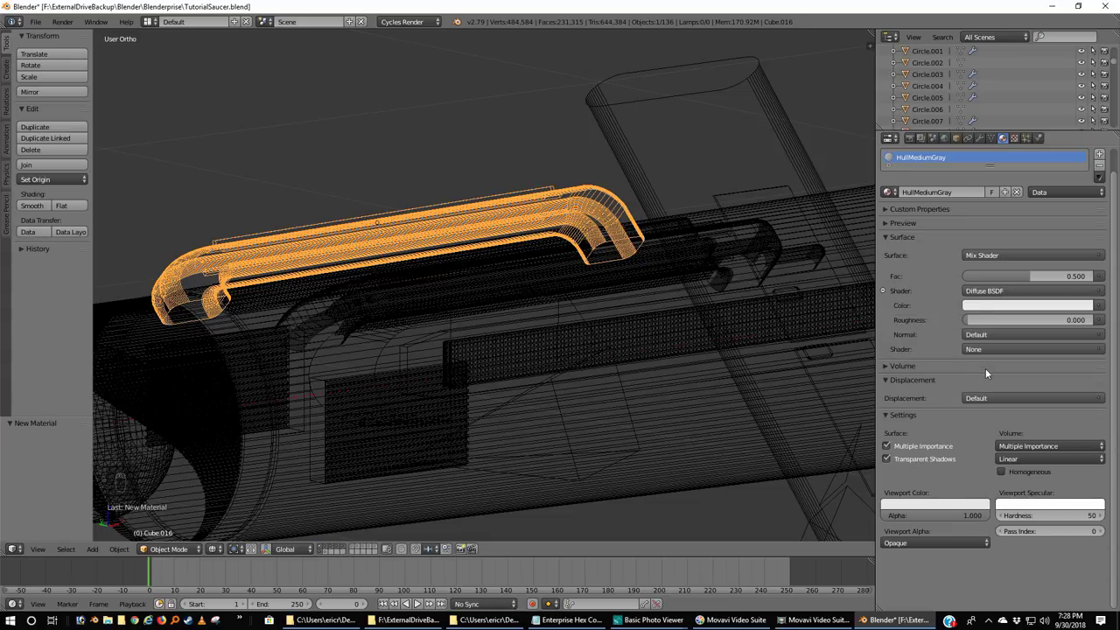
pyautogui.click(998, 306)
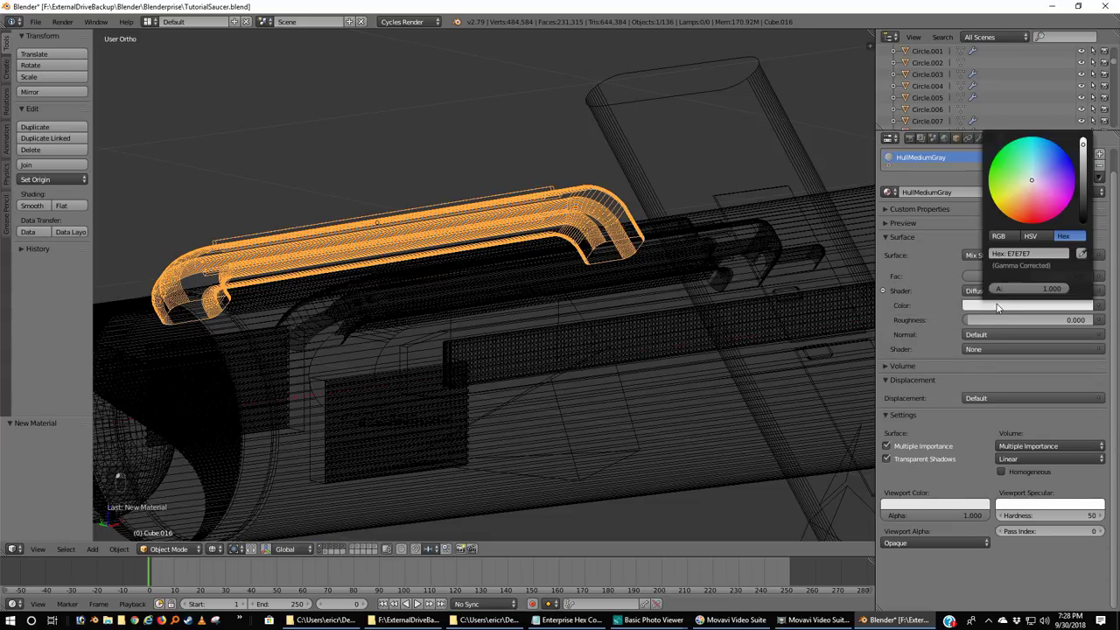
pyautogui.click(1033, 252)
pyautogui.write('ADADA6')
pyautogui.press('Return')
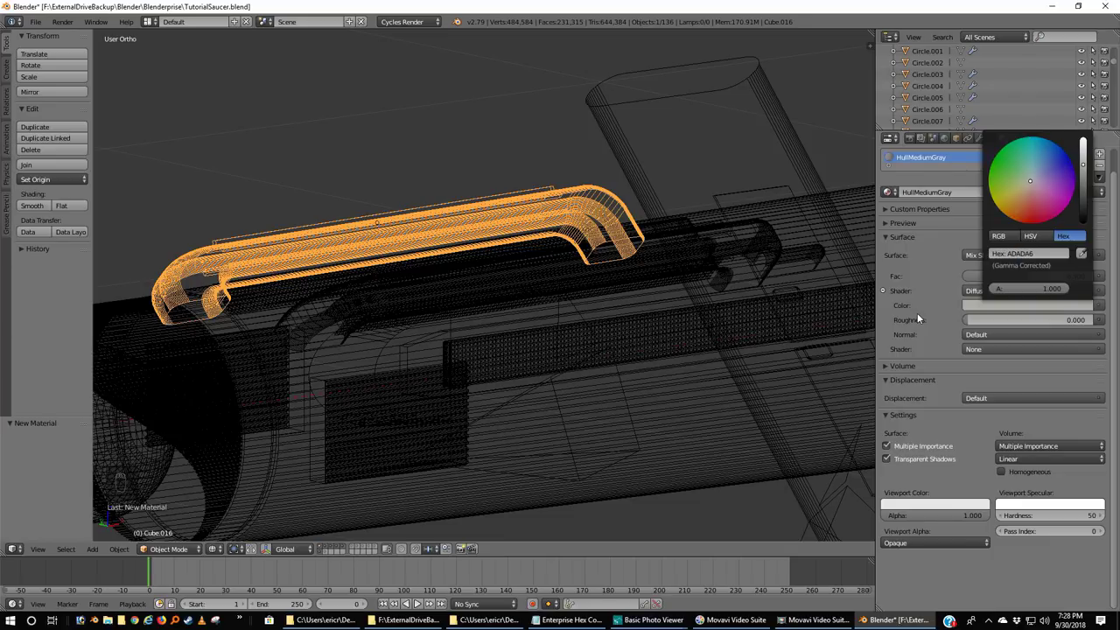
pyautogui.click(917, 312)
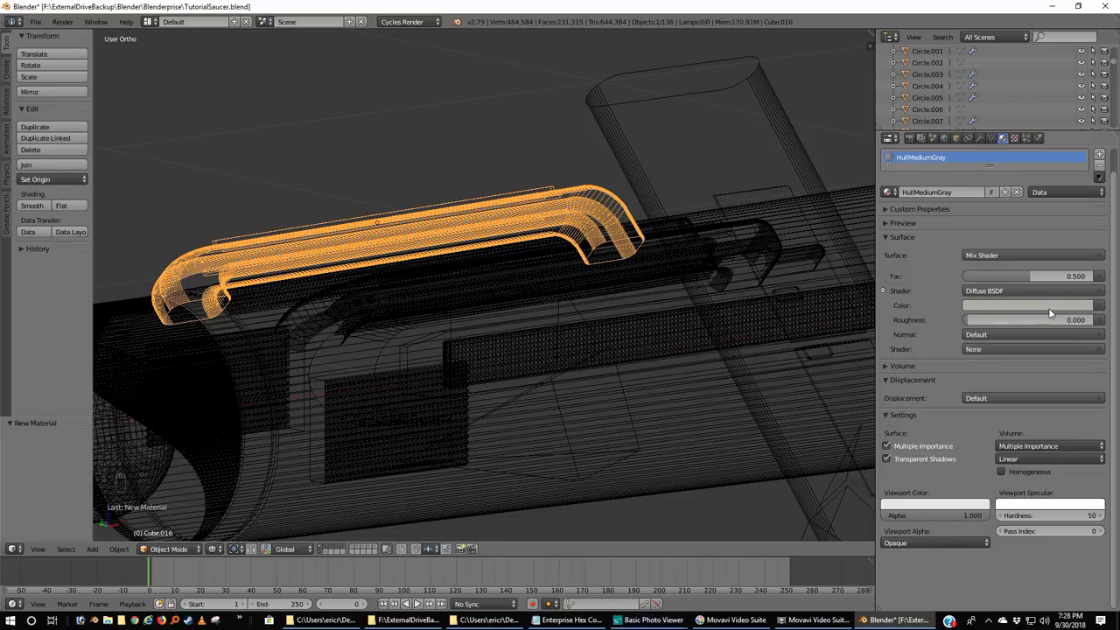
# - Use Glossy BSDF as HullMediumGray's second mixed shader and give it the same ADADA6 color
pyautogui.click(1014, 350)
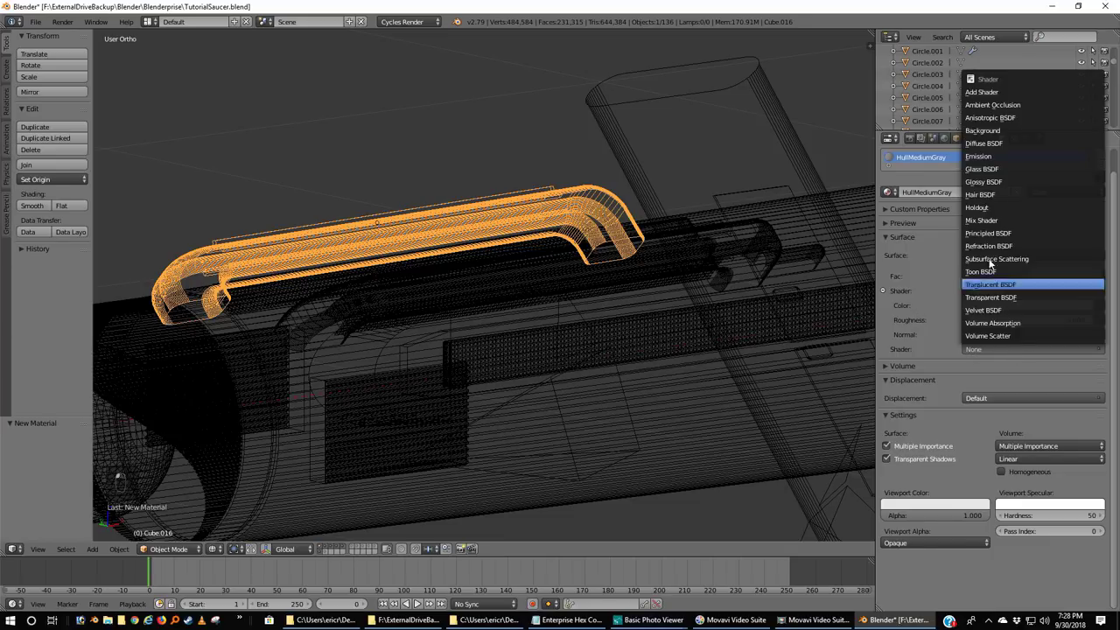
pyautogui.click(990, 183)
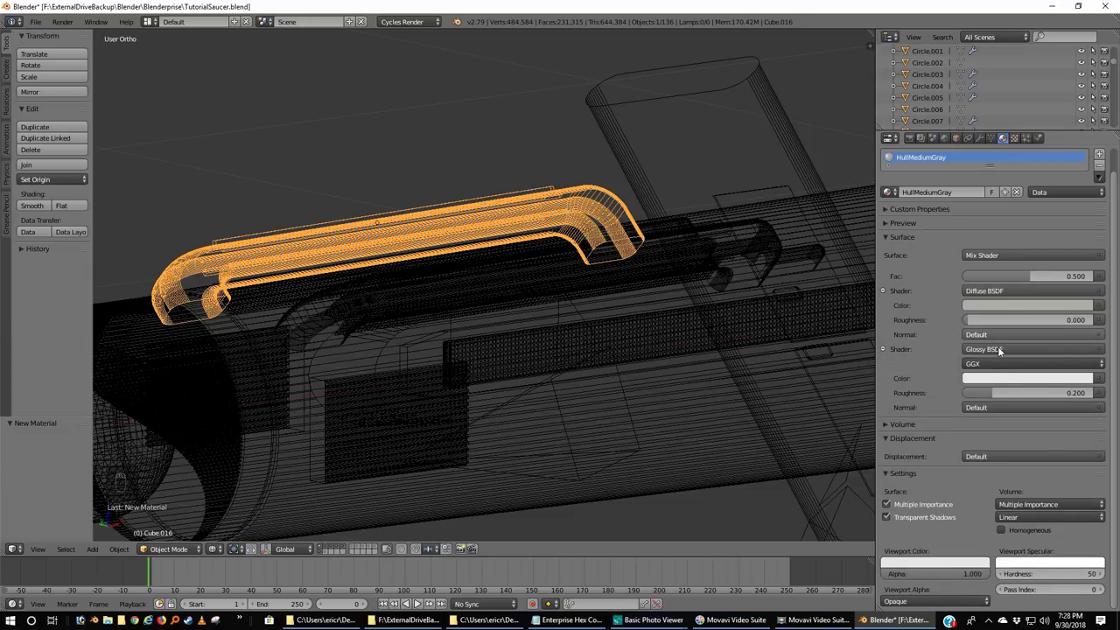
pyautogui.click(1000, 379)
pyautogui.click(1036, 328)
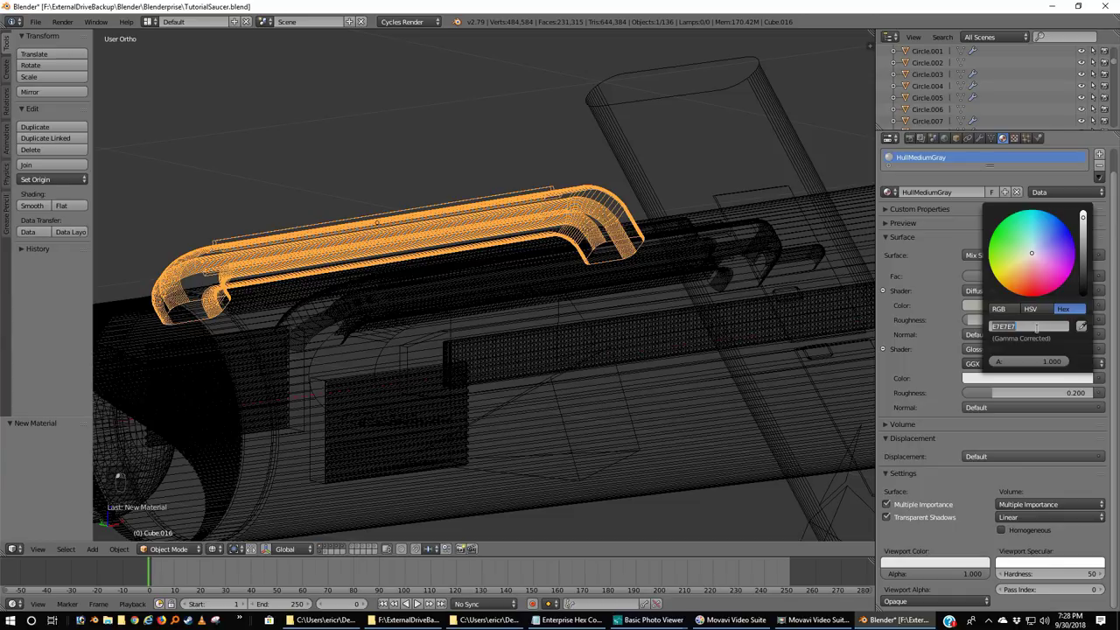
pyautogui.hotkey('ctrl', 'v')
pyautogui.press('Return')
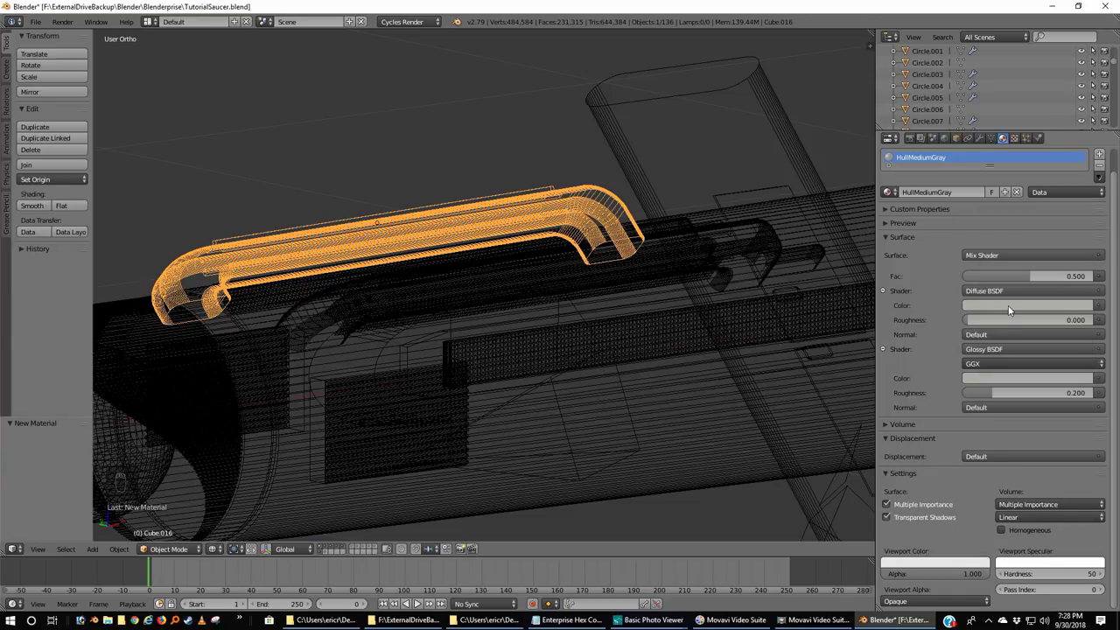
# - Set HullMediumGray's diffuse roughness to 0.4 and the mix factor to 0.1
pyautogui.click(1054, 321)
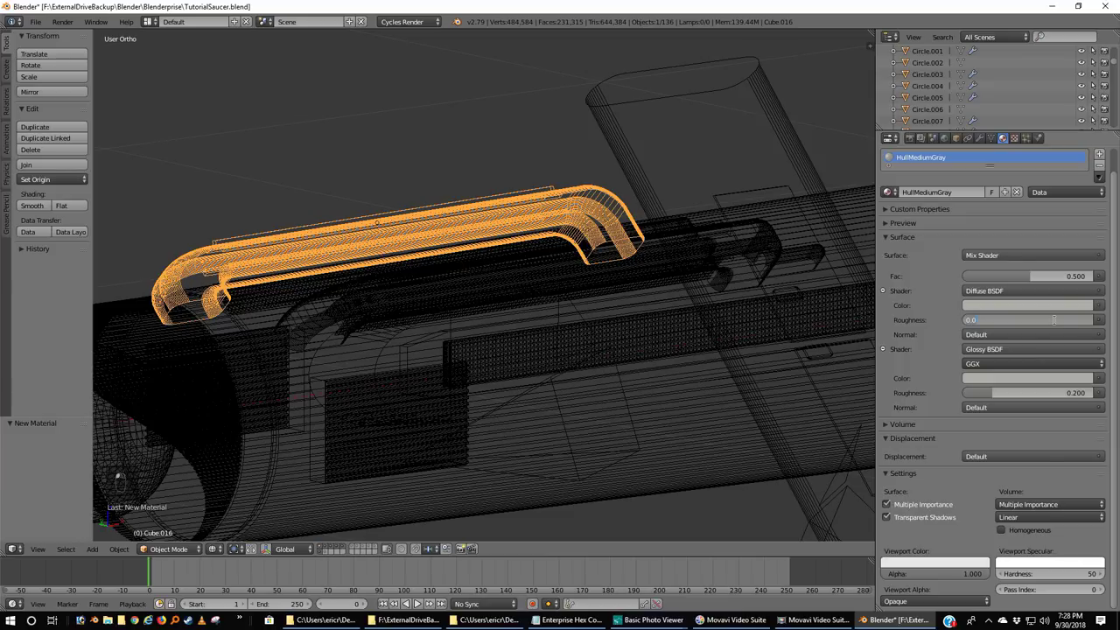
pyautogui.press('BackSpace')
pyautogui.write('.4')
pyautogui.press('Return')
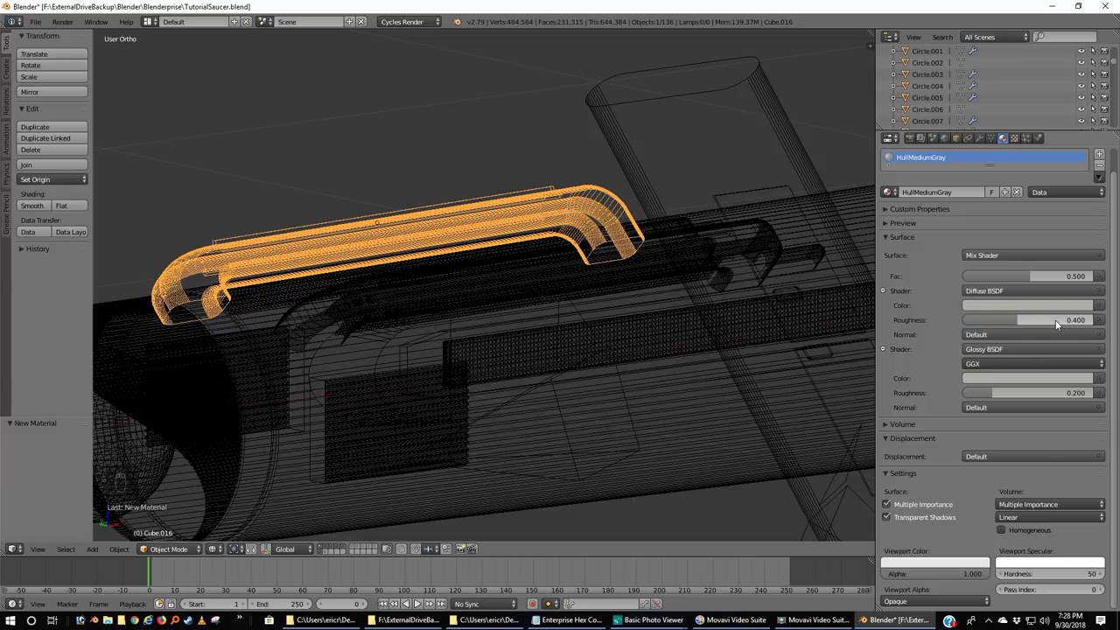
pyautogui.click(1070, 277)
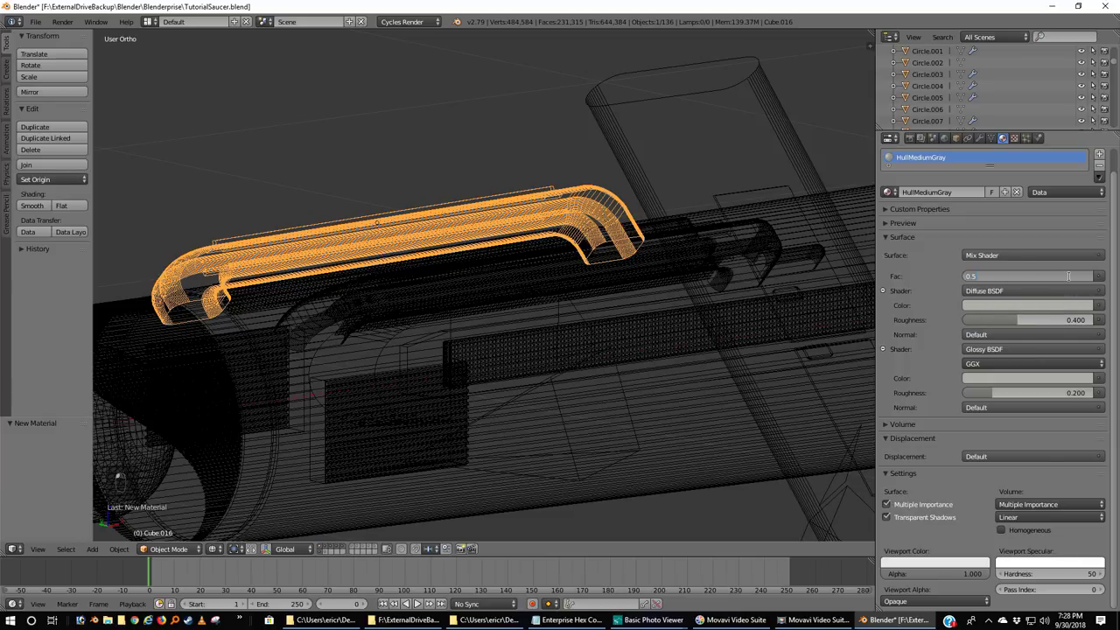
pyautogui.write('.1')
pyautogui.press('Return')
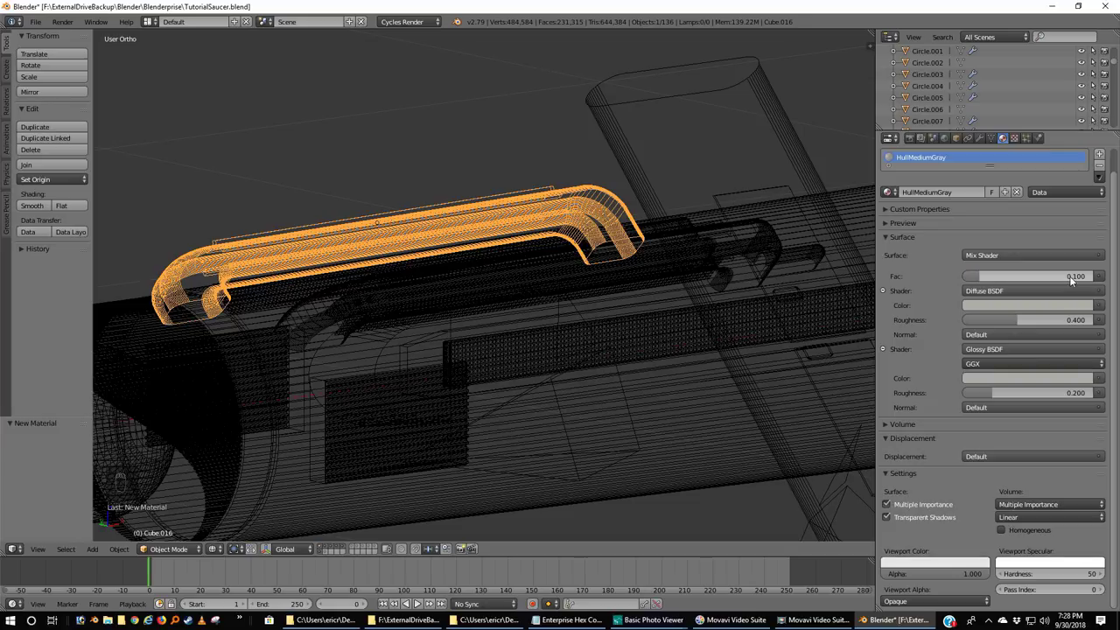
# - Assign the existing HullMediumGray material to the long mesh grille strip beneath the nacelle housing
pyautogui.moveTo(450, 247); pyautogui.dragTo(348, 187, button='middle')
pyautogui.scroll(3, 429, 187)
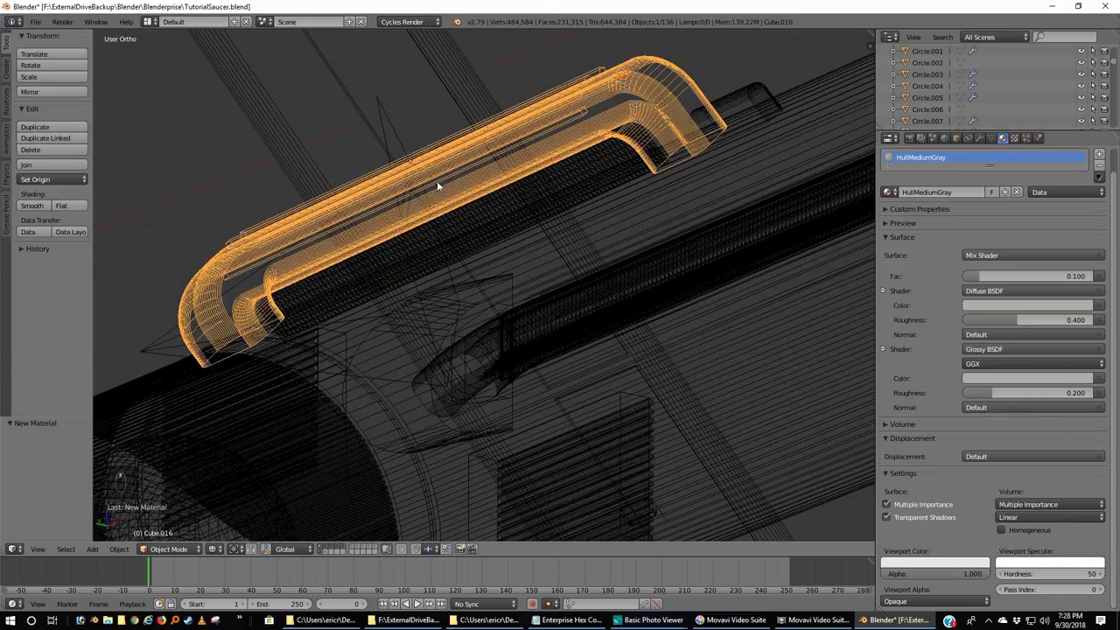
pyautogui.rightClick(484, 210)
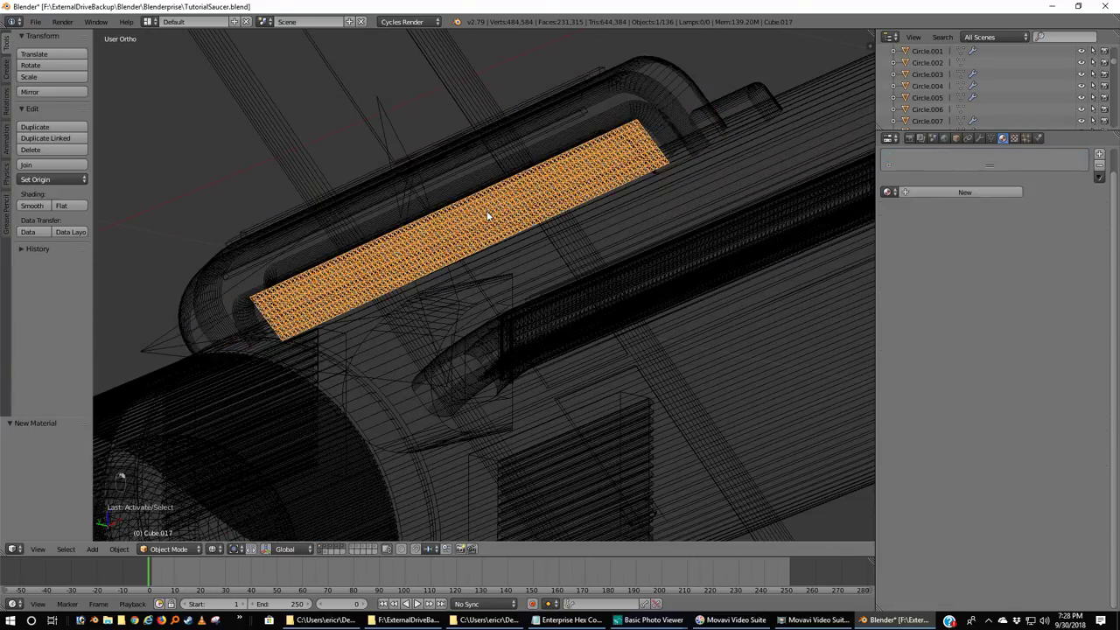
pyautogui.click(888, 193)
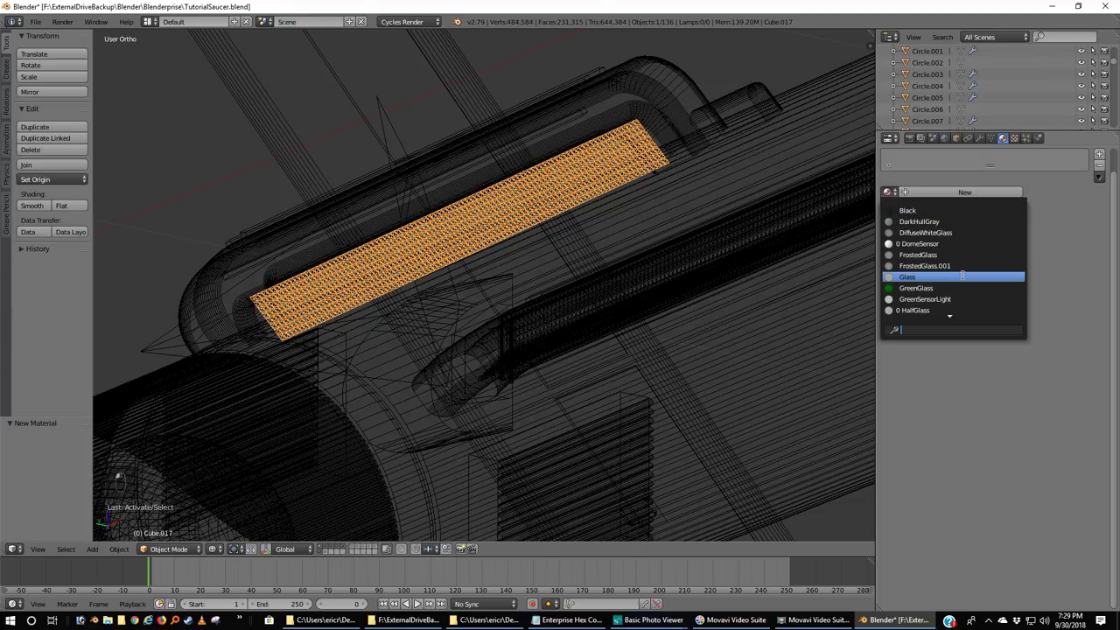
pyautogui.write('hull')
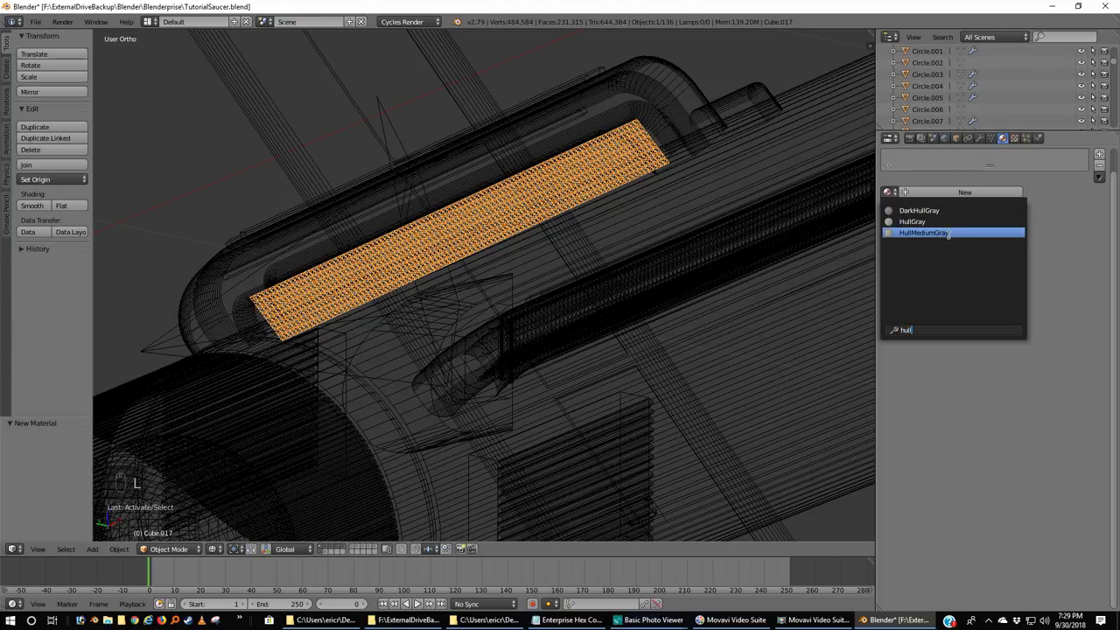
pyautogui.click(949, 233)
# - Replace the material on the small raised piece just ahead of the nacelle housing with HullMediumGray
pyautogui.scroll(-2, 713, 157)
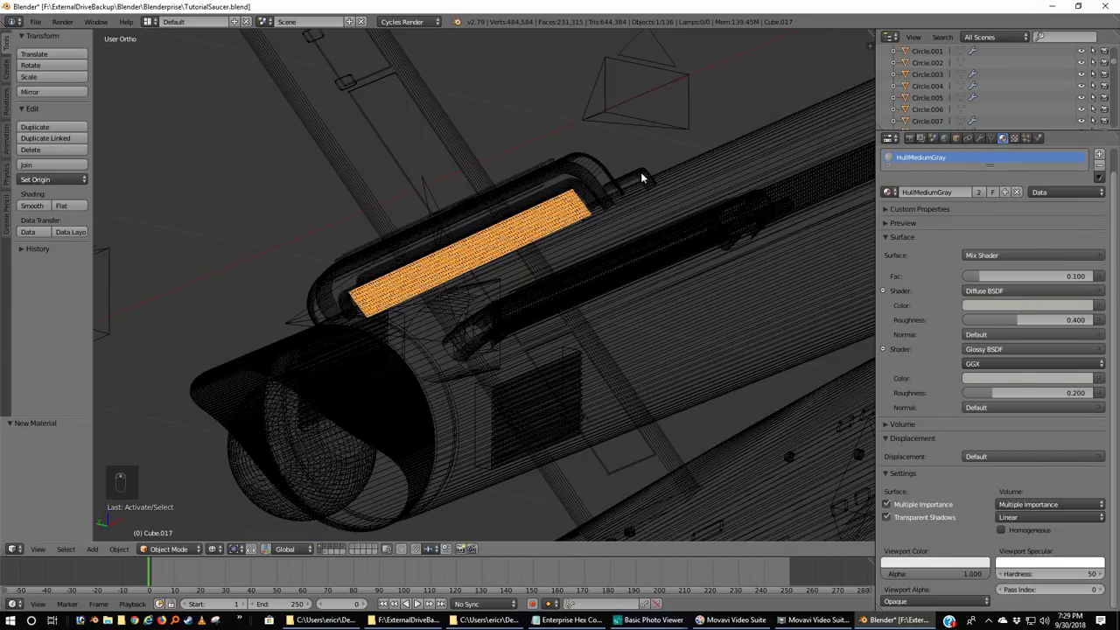
pyautogui.rightClick(641, 171)
pyautogui.click(1099, 165)
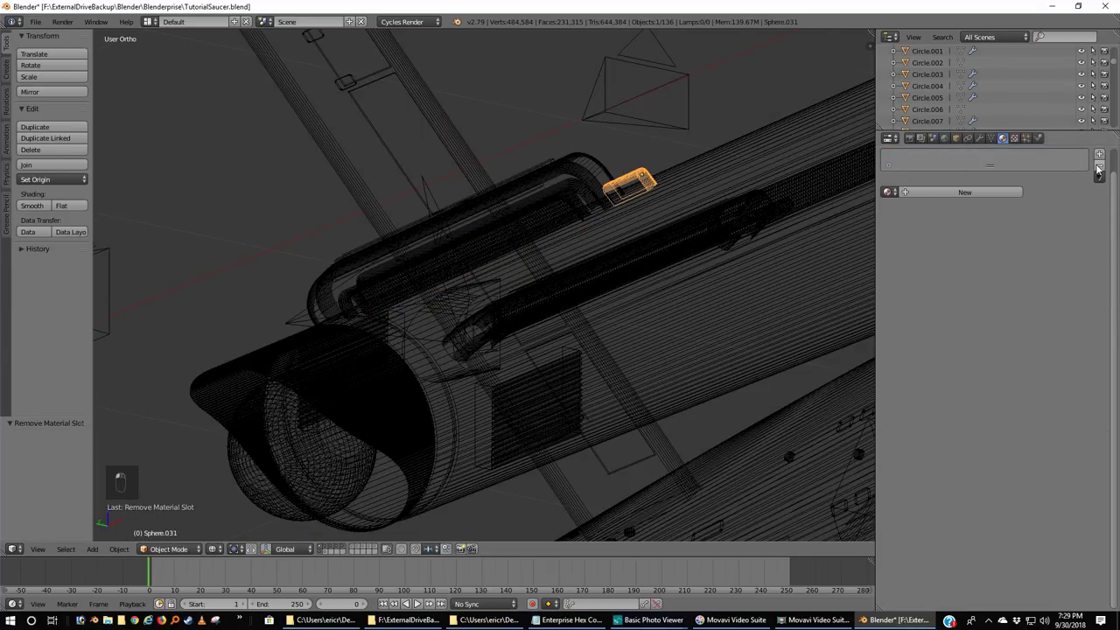
pyautogui.click(890, 192)
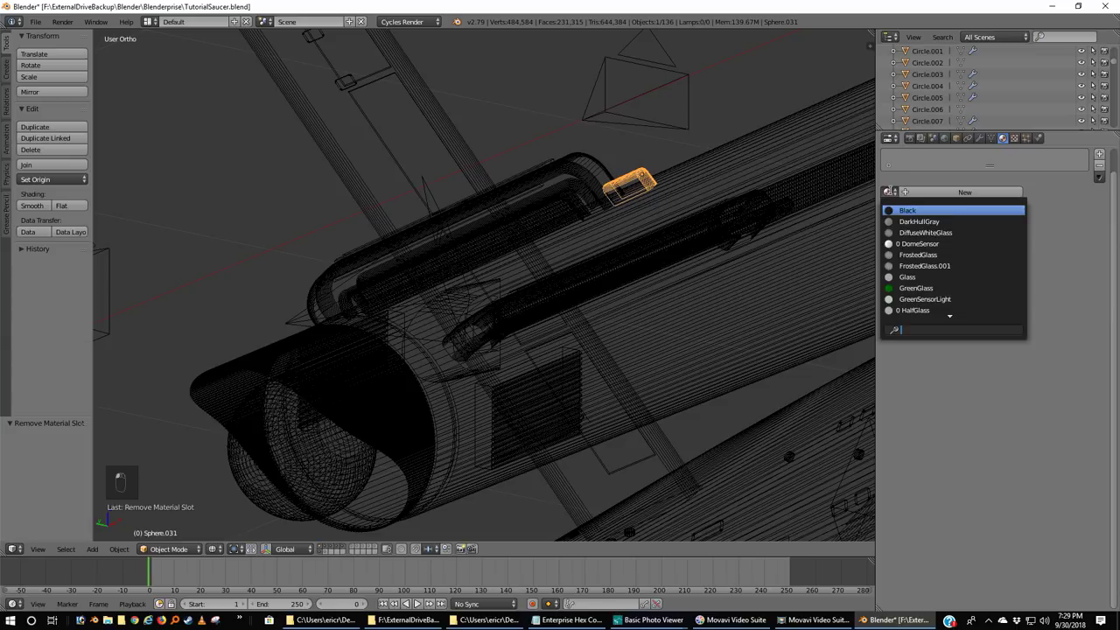
pyautogui.write('hull')
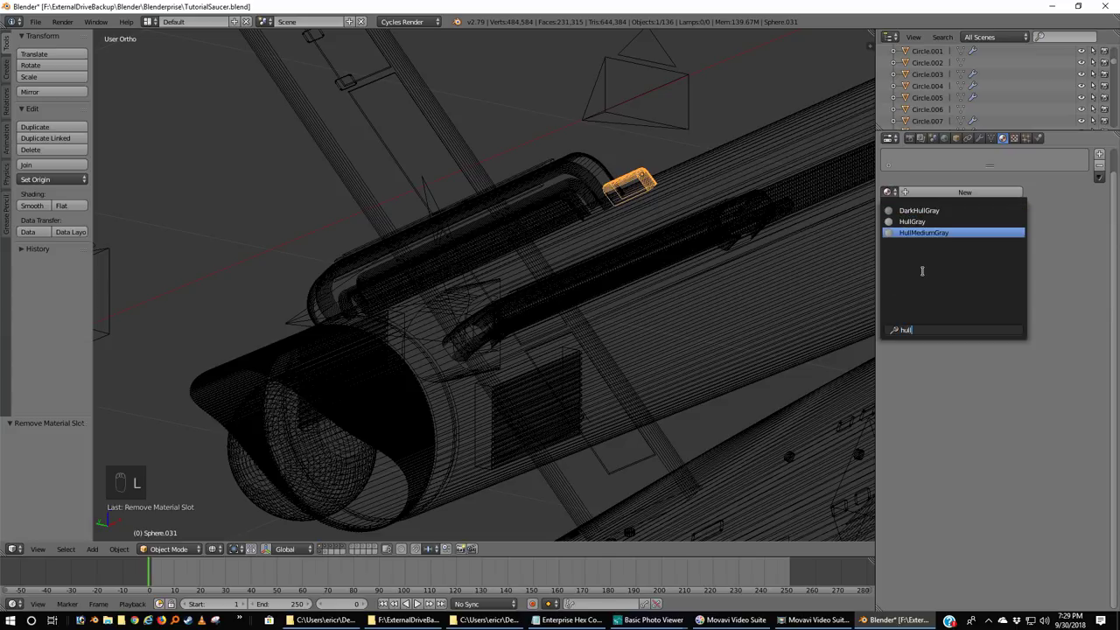
pyautogui.click(928, 233)
# - Replace the HullGray material on the matching curved-end housing of the opposite nacelle with HullMediumGray
pyautogui.scroll(-2, 744, 257)
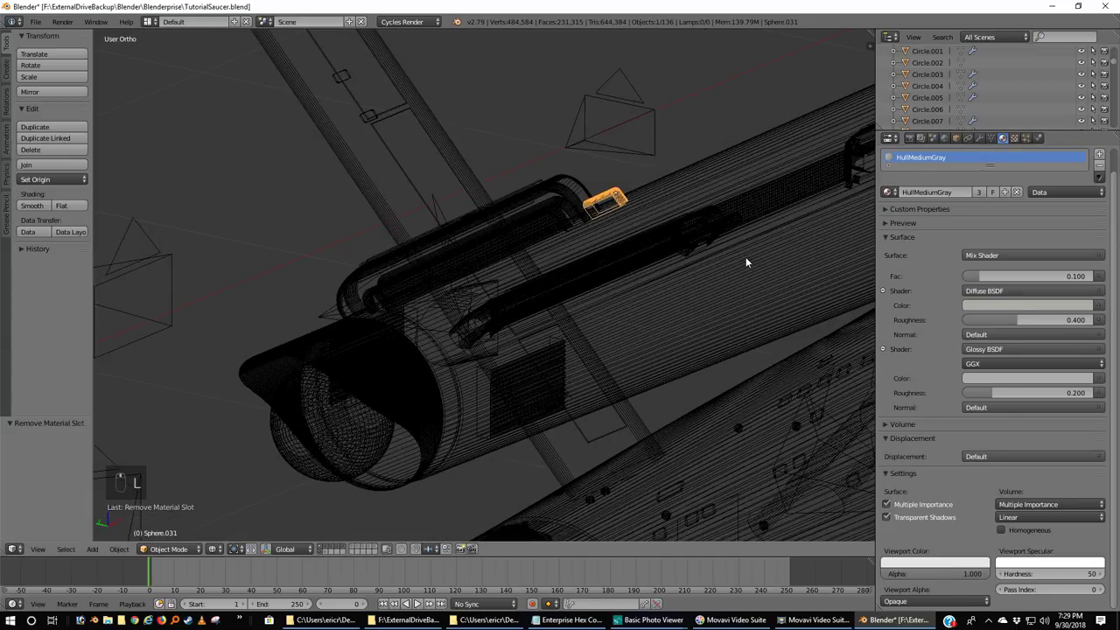
pyautogui.moveTo(746, 257); pyautogui.dragTo(548, 140, button='middle')
pyautogui.rightClick(460, 110)
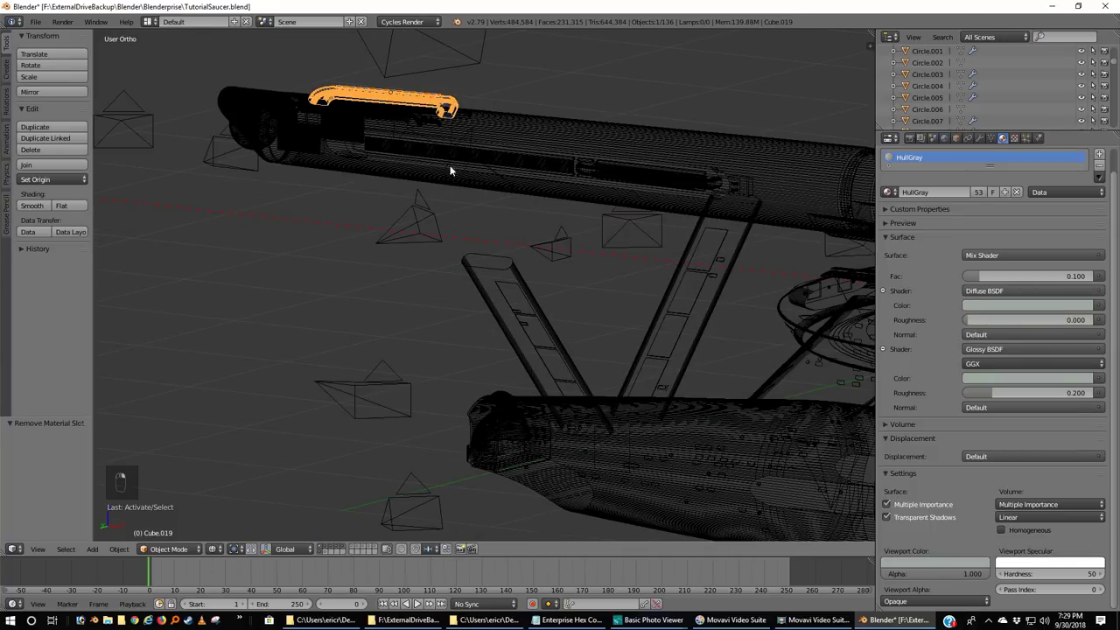
pyautogui.click(1099, 167)
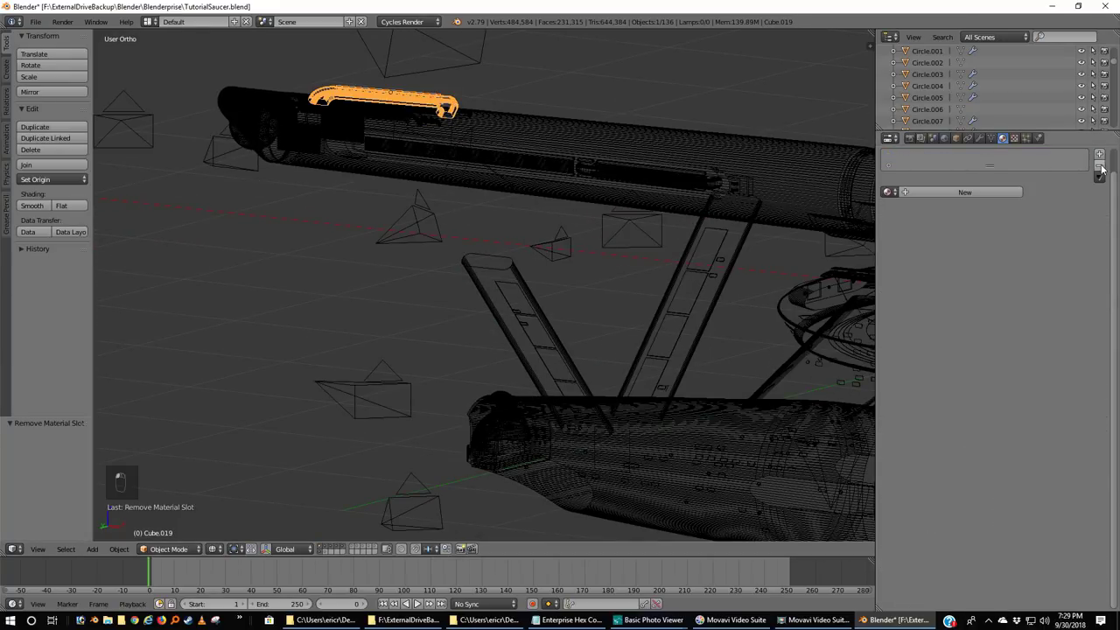
pyautogui.click(888, 191)
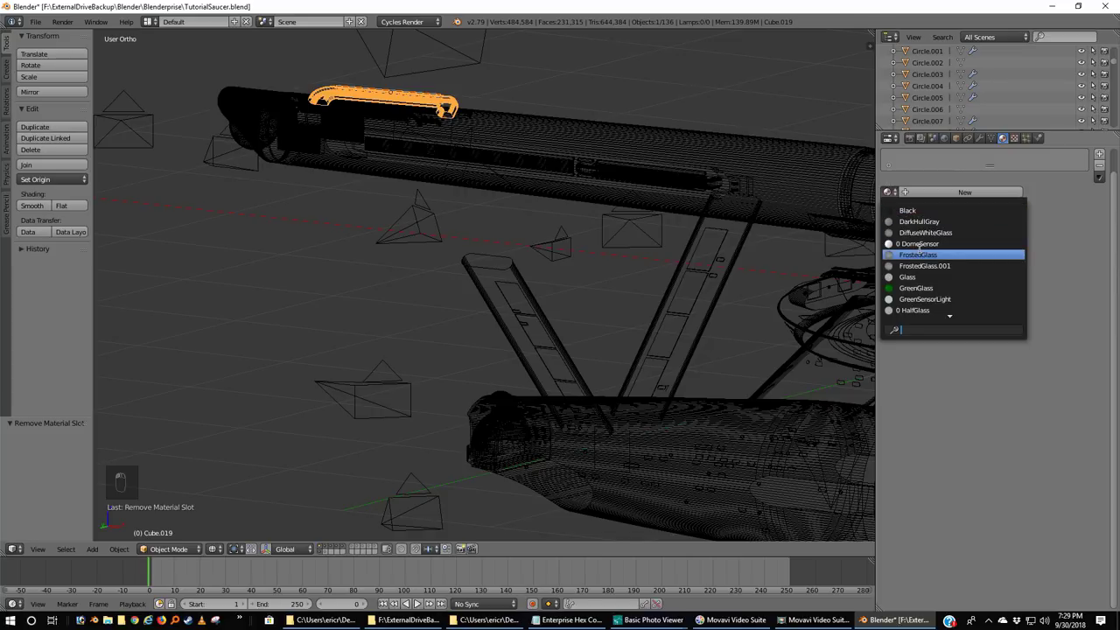
pyautogui.write('hull')
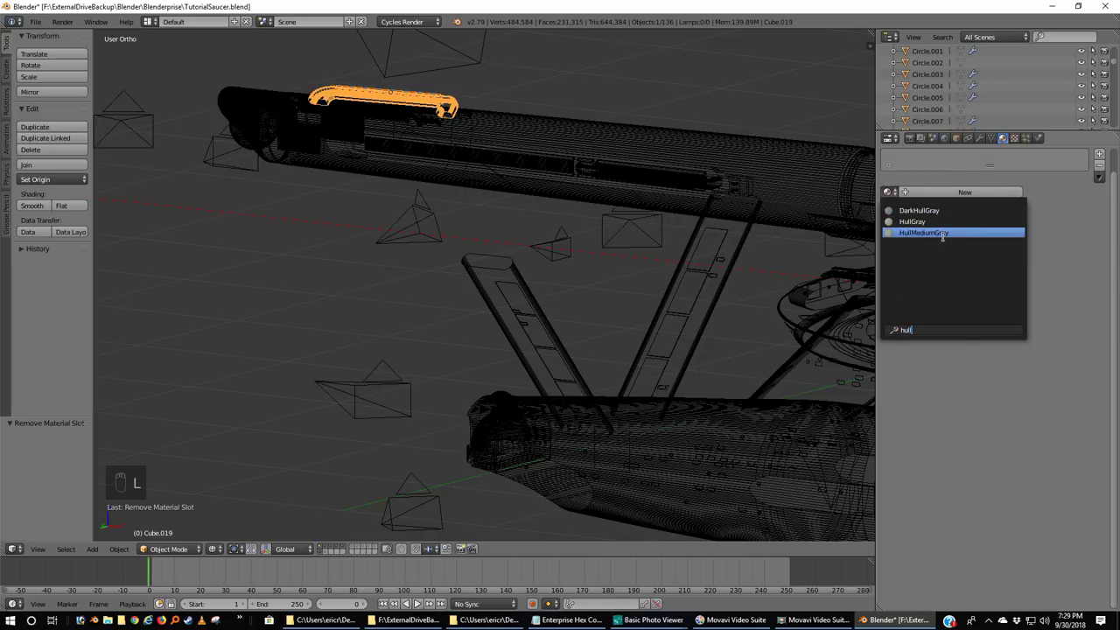
pyautogui.click(943, 234)
# - Assign the existing HullMediumGray material to the mesh grille strip beneath the second nacelle's curved-end housing
pyautogui.scroll(2, 472, 168)
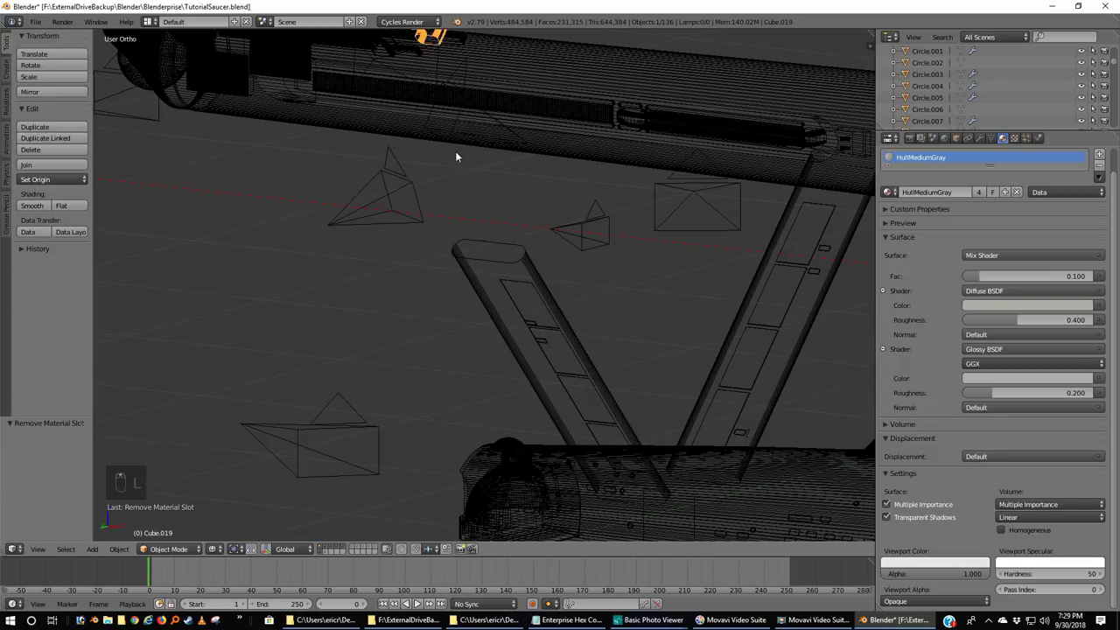
pyautogui.scroll(-2, 457, 170)
pyautogui.press('z')
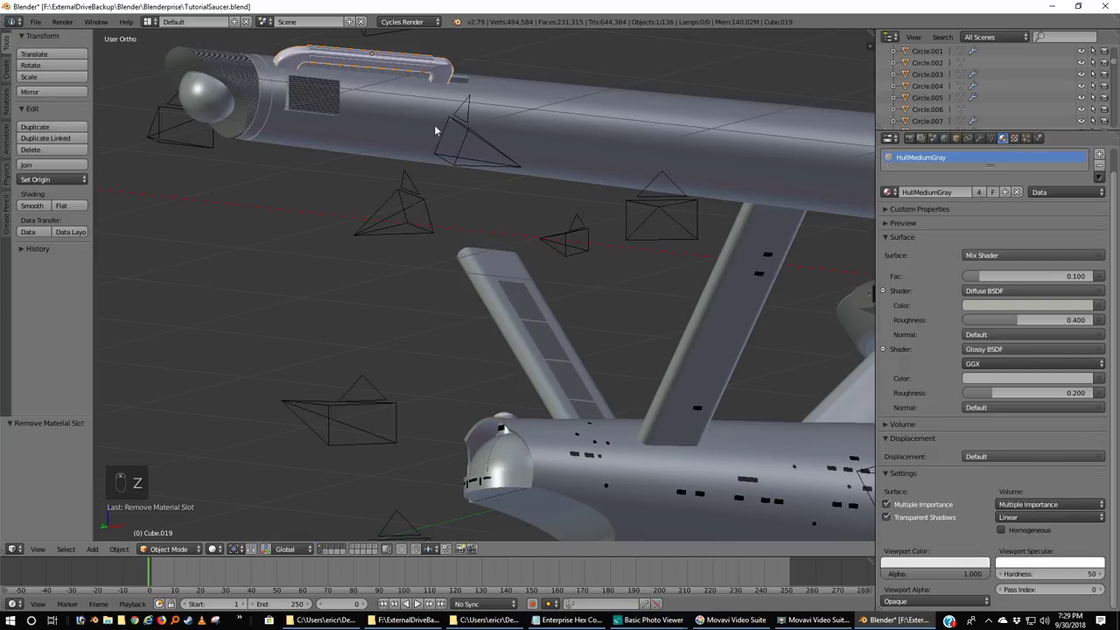
pyautogui.scroll(6, 417, 124)
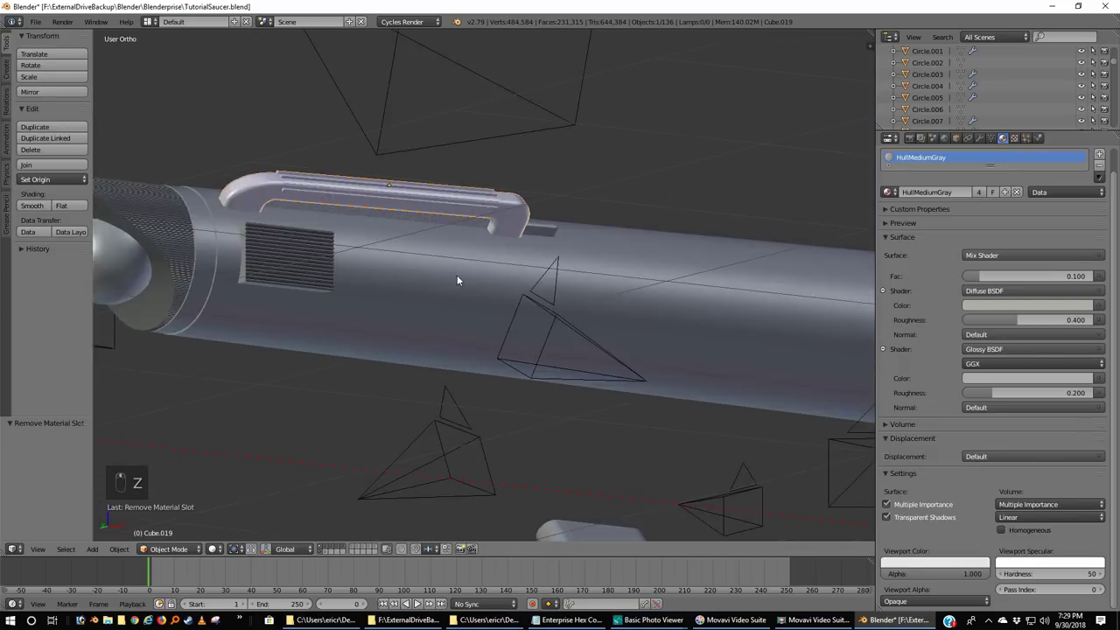
pyautogui.rightClick(413, 178)
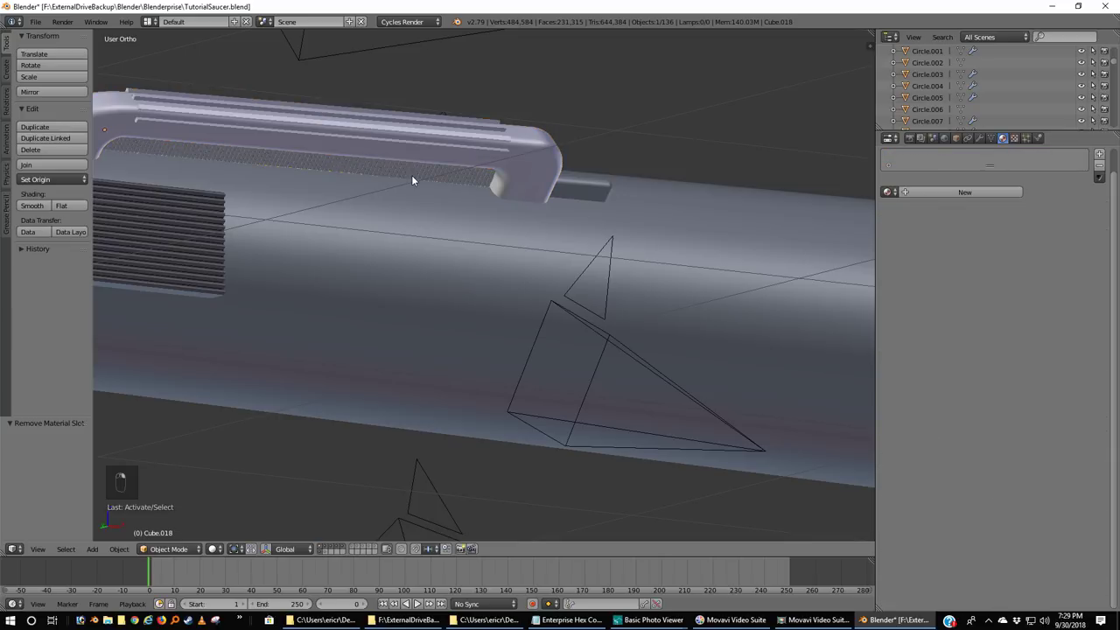
pyautogui.press('z')
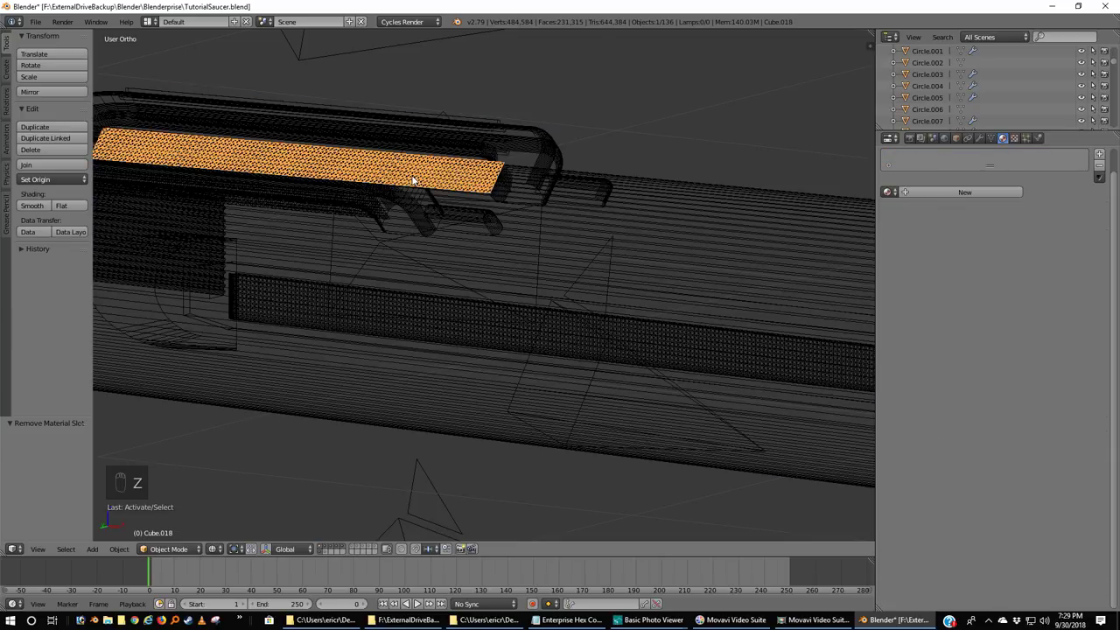
pyautogui.click(888, 192)
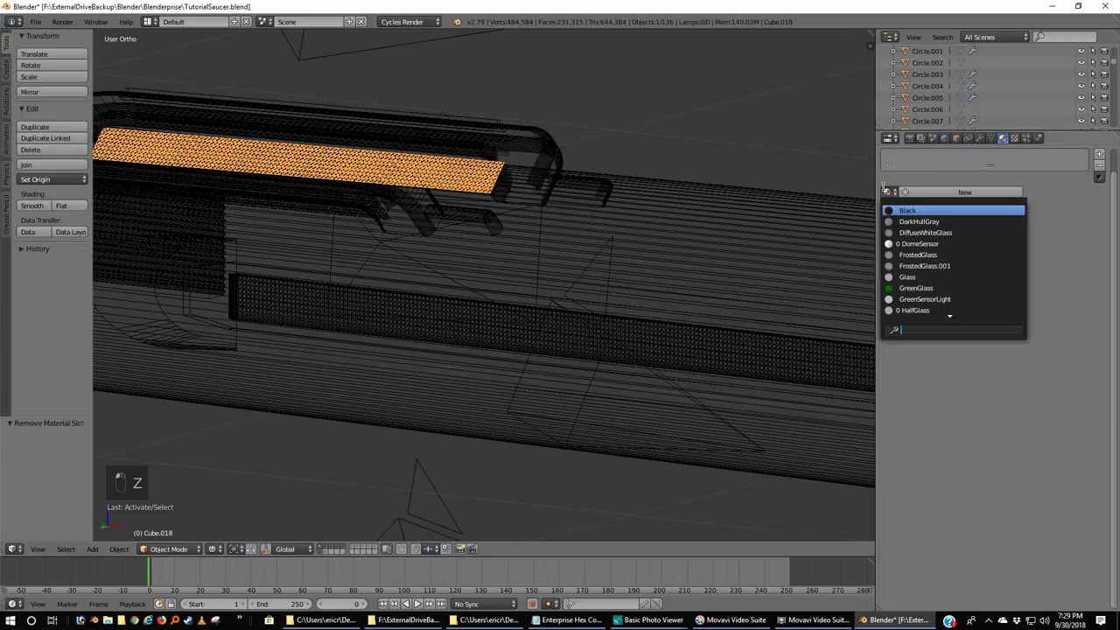
pyautogui.write('hull')
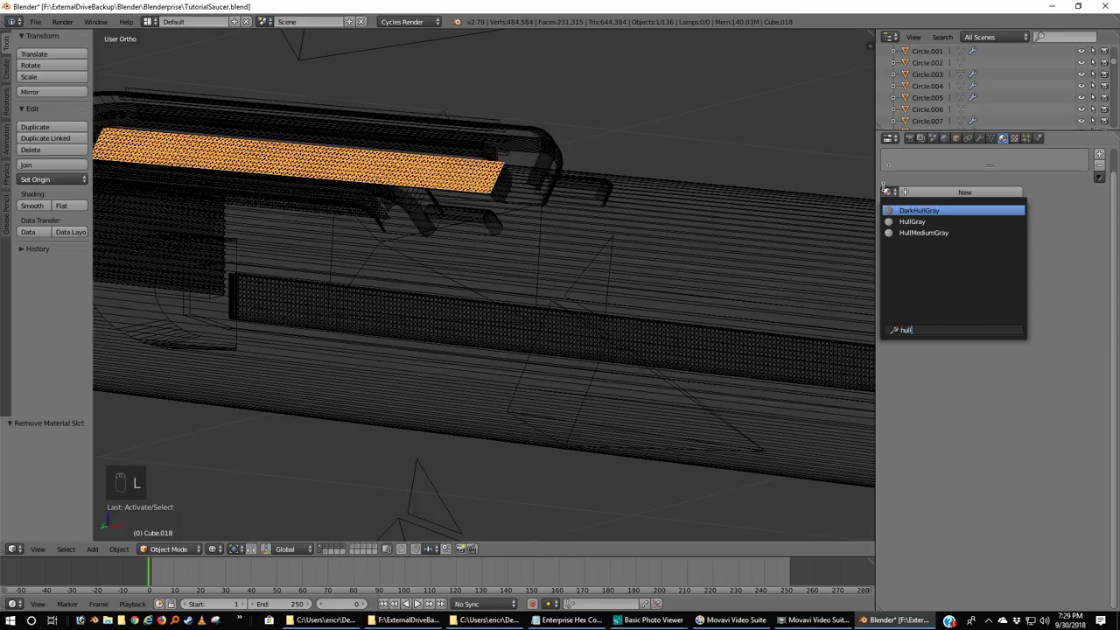
pyautogui.click(930, 232)
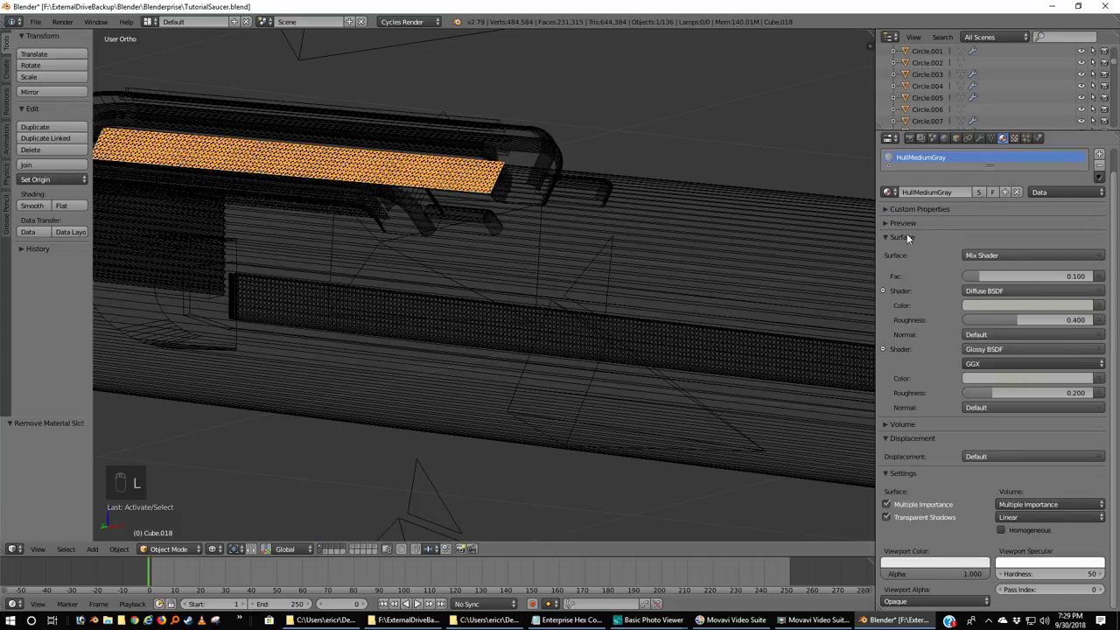
# - Replace the HullGray material on the small raised piece ahead of the second nacelle's housing with HullMediumGray
pyautogui.rightClick(586, 188)
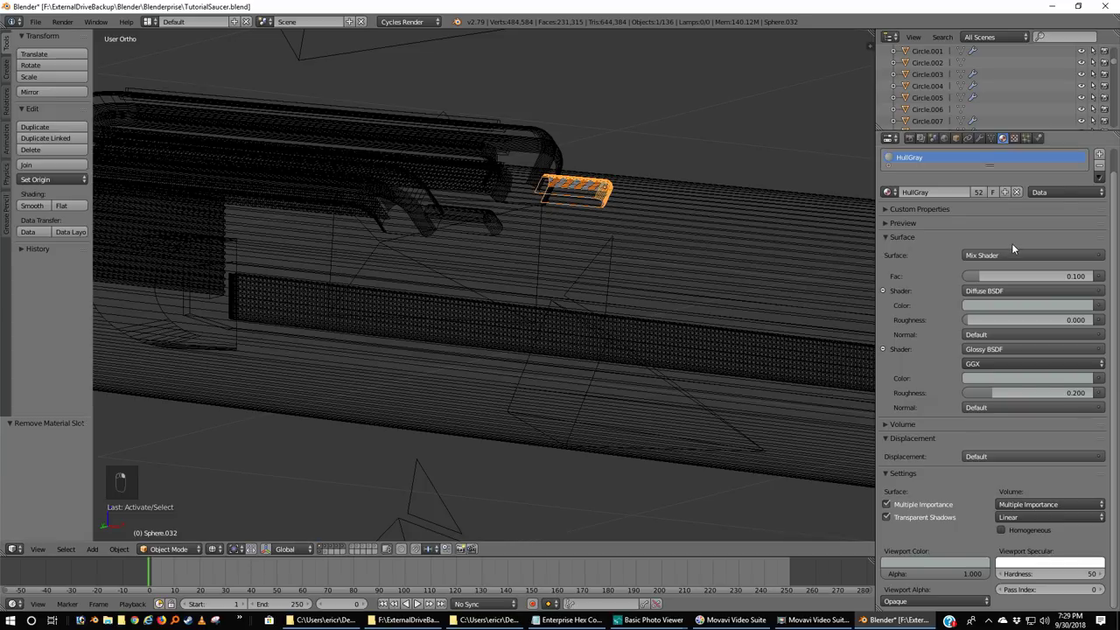
pyautogui.click(1099, 165)
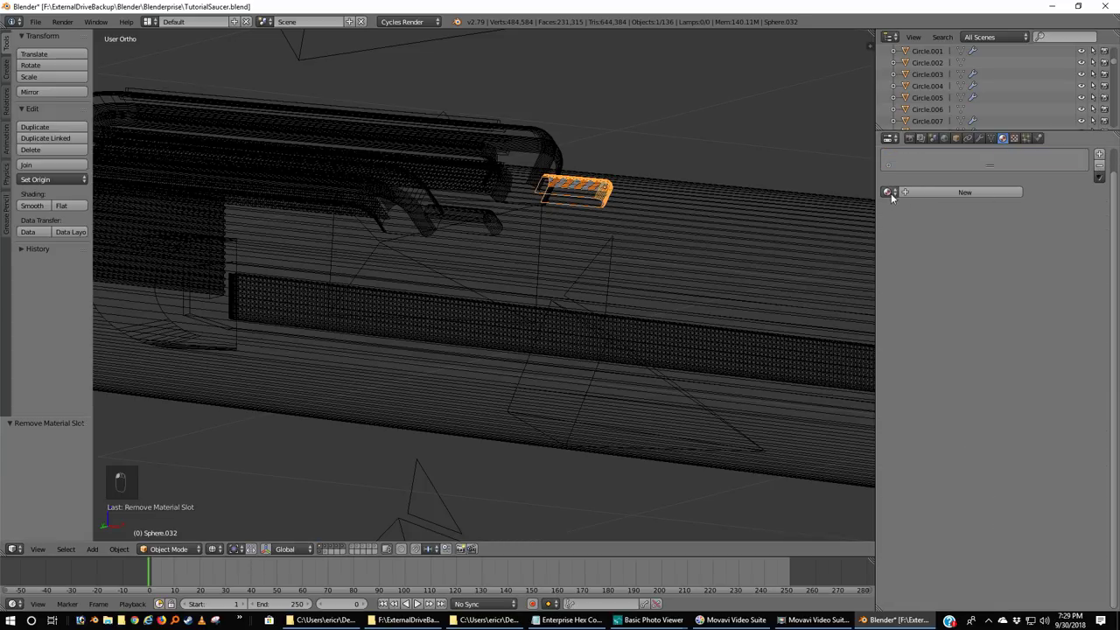
pyautogui.click(889, 193)
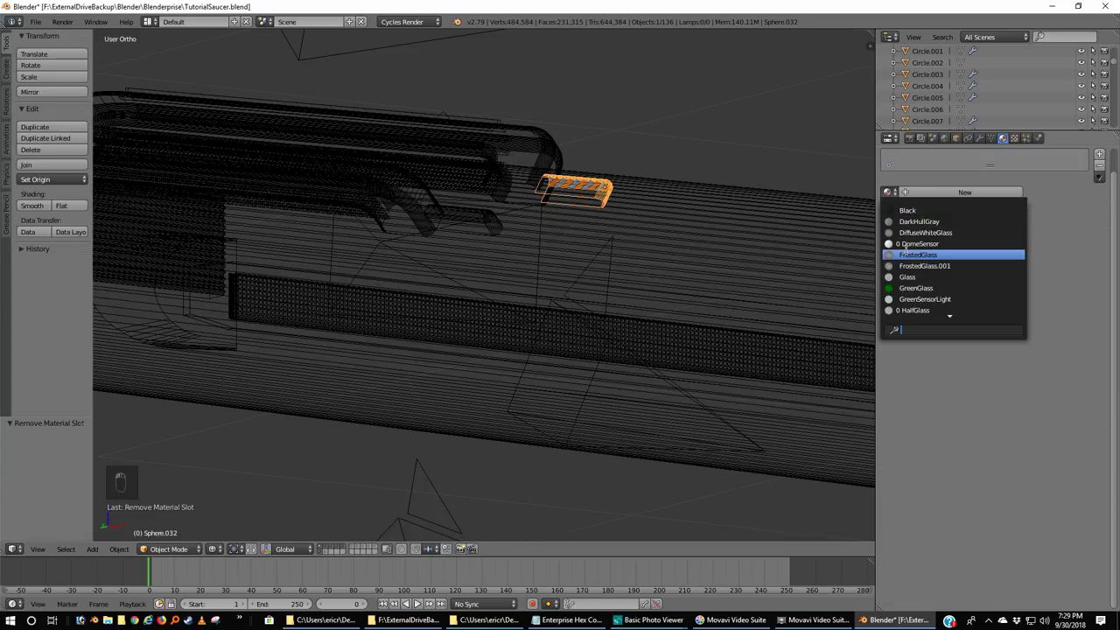
pyautogui.write('hull')
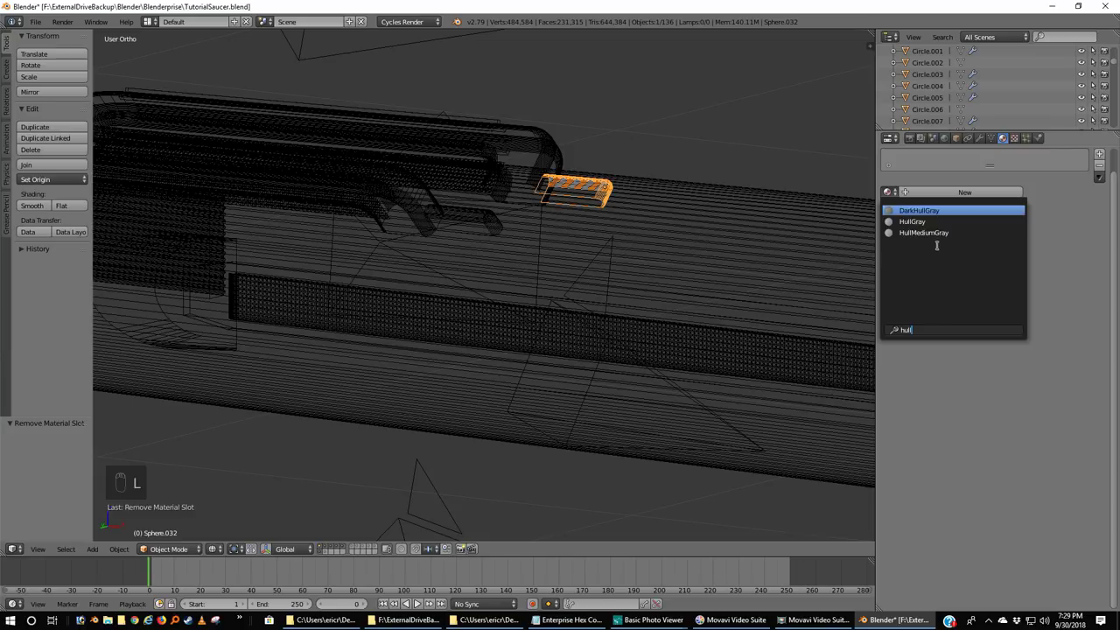
pyautogui.click(937, 233)
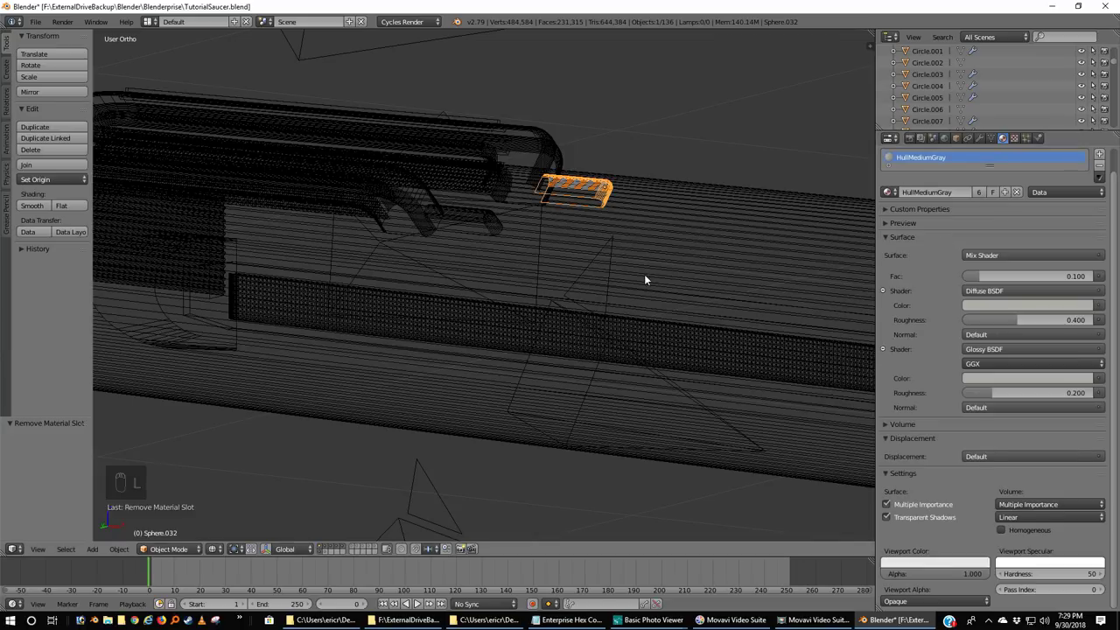
# - Examine the nacelle housing and detail materials in rendered shading, starting from the front view and continuing along the nacelle
pyautogui.press('KP_1')
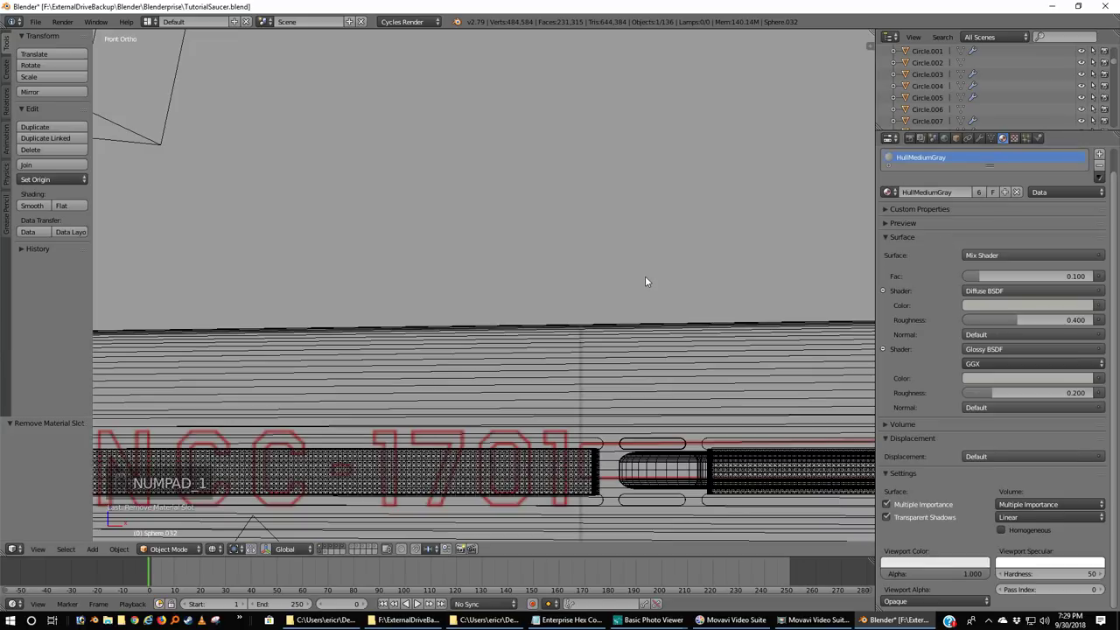
pyautogui.keyDown('shift'); pyautogui.moveTo(453, 325); pyautogui.dragTo(683, 310, button='middle'); pyautogui.keyUp('shift')
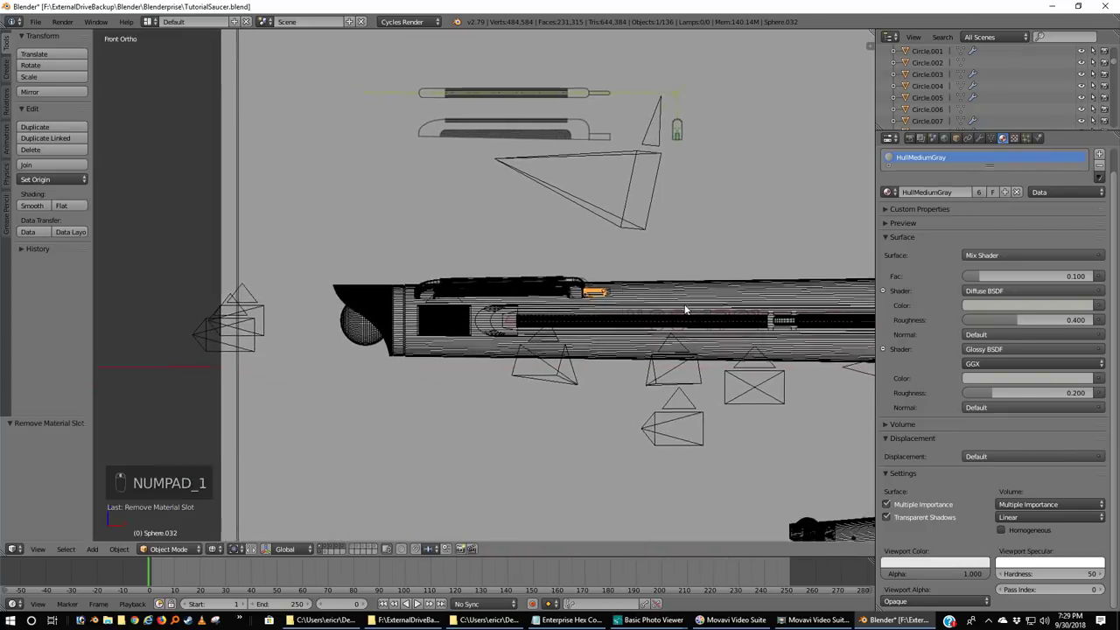
pyautogui.scroll(4, 570, 310)
pyautogui.scroll(-3, 568, 311)
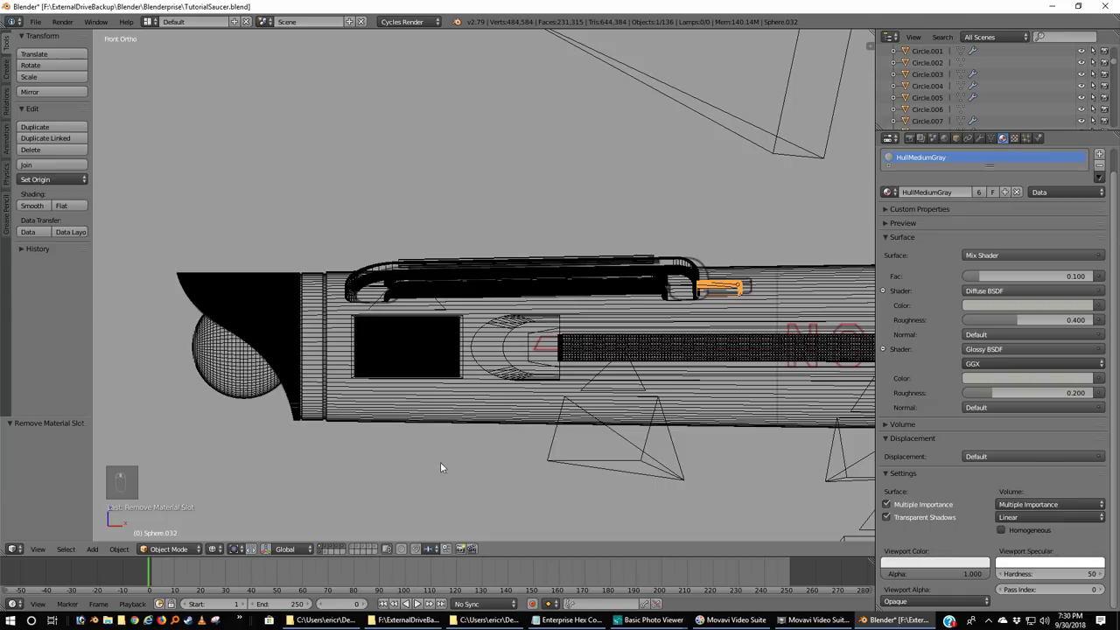
pyautogui.click(214, 549)
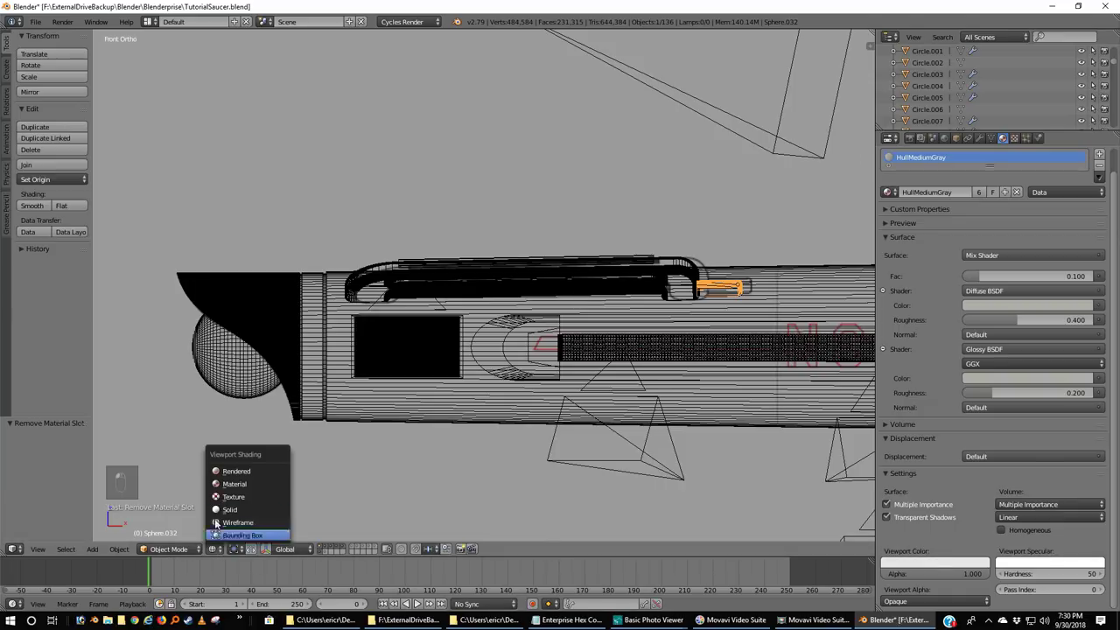
pyautogui.click(224, 471)
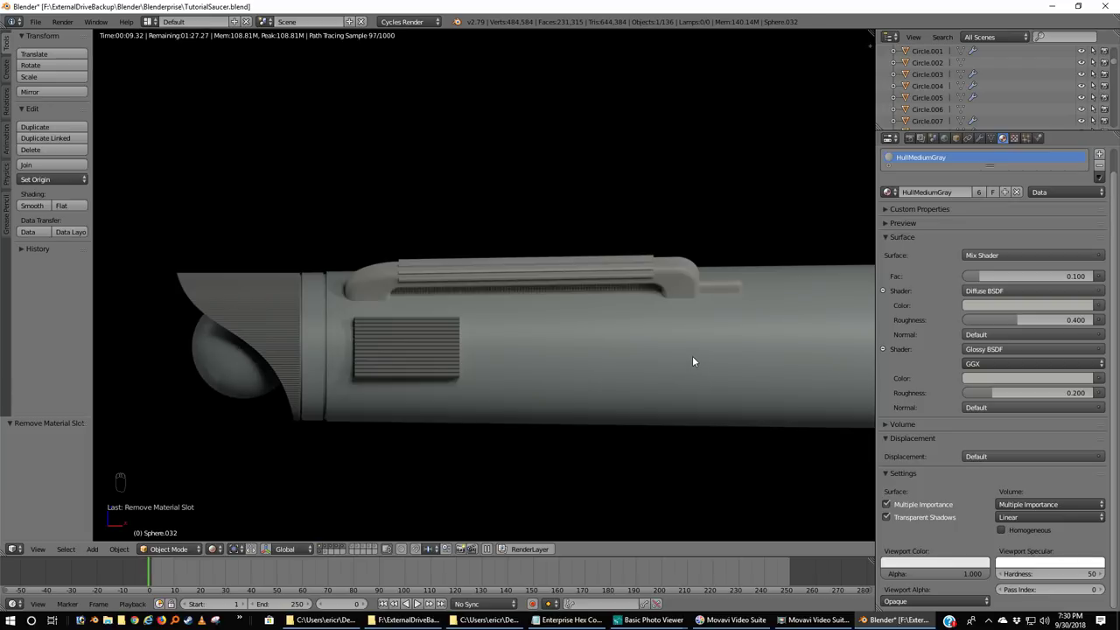
pyautogui.scroll(-1, 693, 356)
pyautogui.moveTo(692, 355); pyautogui.dragTo(696, 320, button='middle')
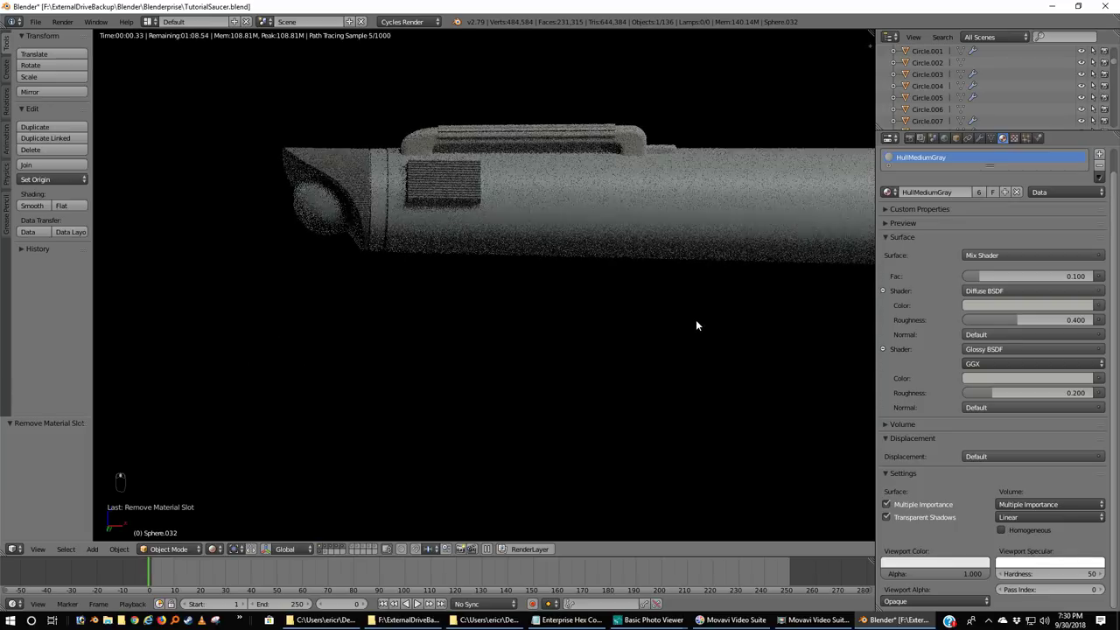
pyautogui.scroll(-3, 696, 319)
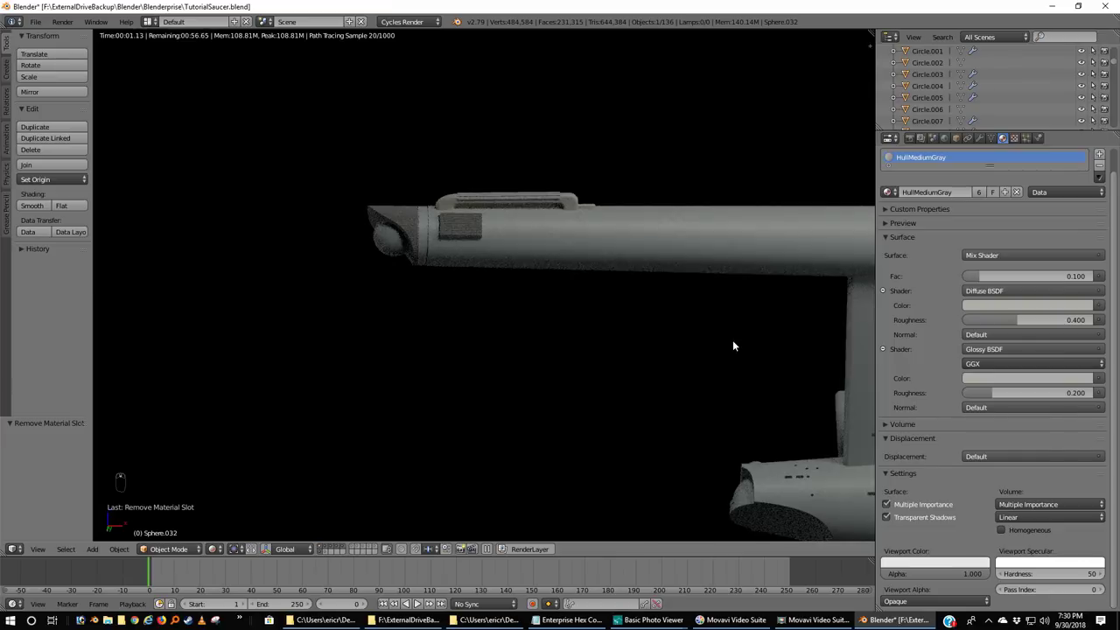
pyautogui.moveTo(743, 336); pyautogui.dragTo(673, 303, button='middle')
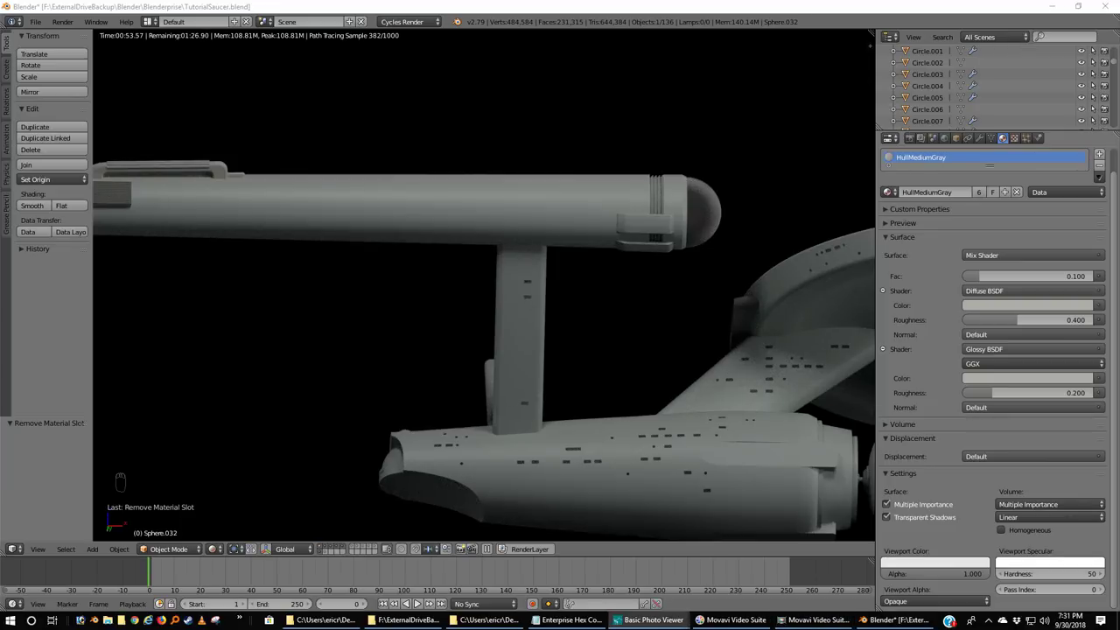
pyautogui.click(758, 352)
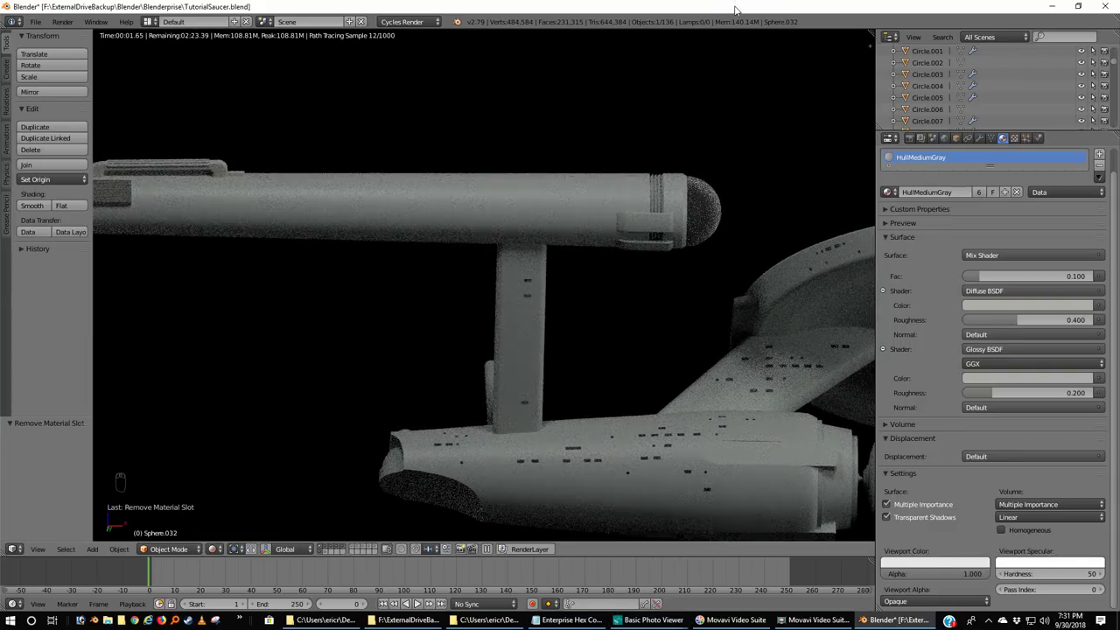
# - Examine the deflector dish and the forward end of the secondary hull up close in rendered shading
pyautogui.moveTo(758, 191); pyautogui.dragTo(726, 187, button='middle')
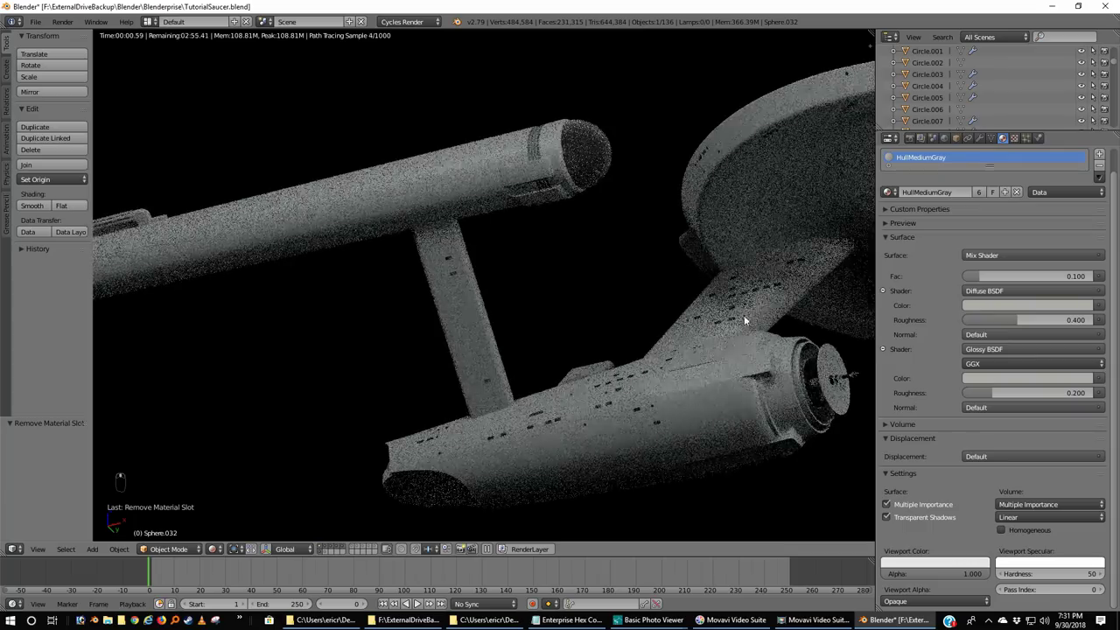
pyautogui.moveTo(816, 374); pyautogui.dragTo(768, 297, button='middle')
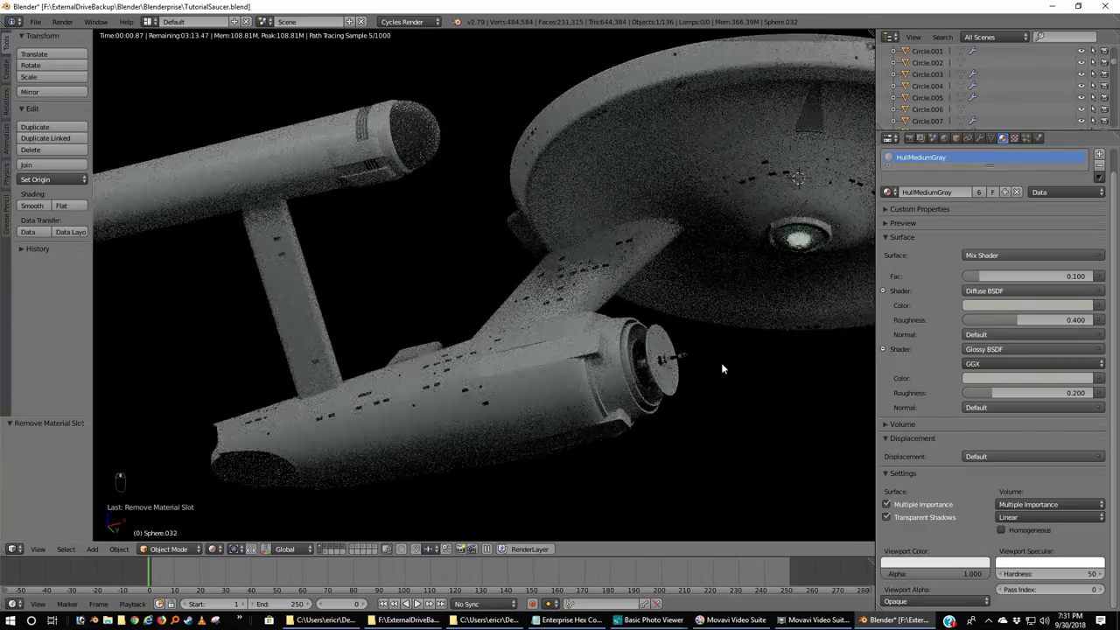
pyautogui.moveTo(721, 363); pyautogui.dragTo(676, 354, button='middle')
pyautogui.scroll(-5, 675, 359)
pyautogui.scroll(6, 651, 339)
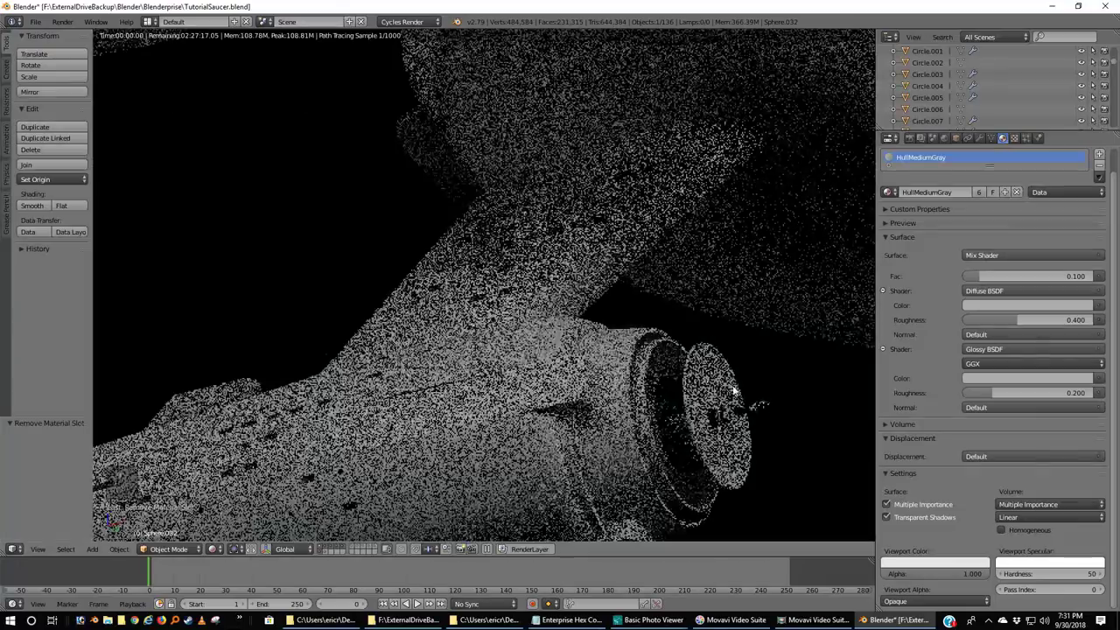
pyautogui.scroll(-3, 650, 308)
pyautogui.scroll(3, 670, 331)
pyautogui.scroll(-1, 681, 328)
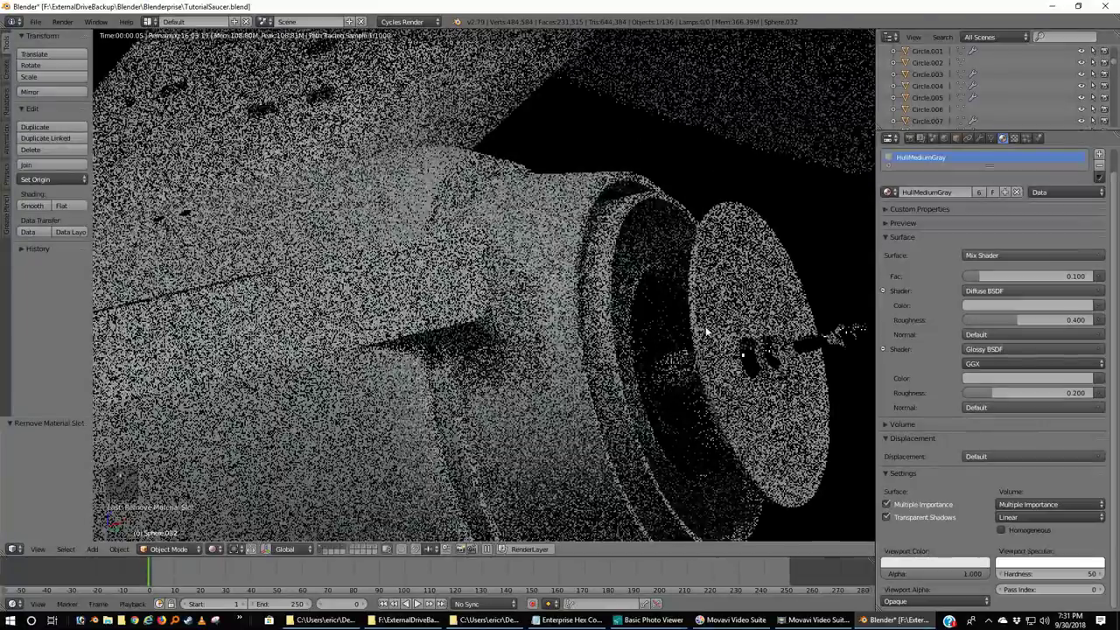
pyautogui.scroll(1, 707, 332)
pyautogui.scroll(-2, 652, 263)
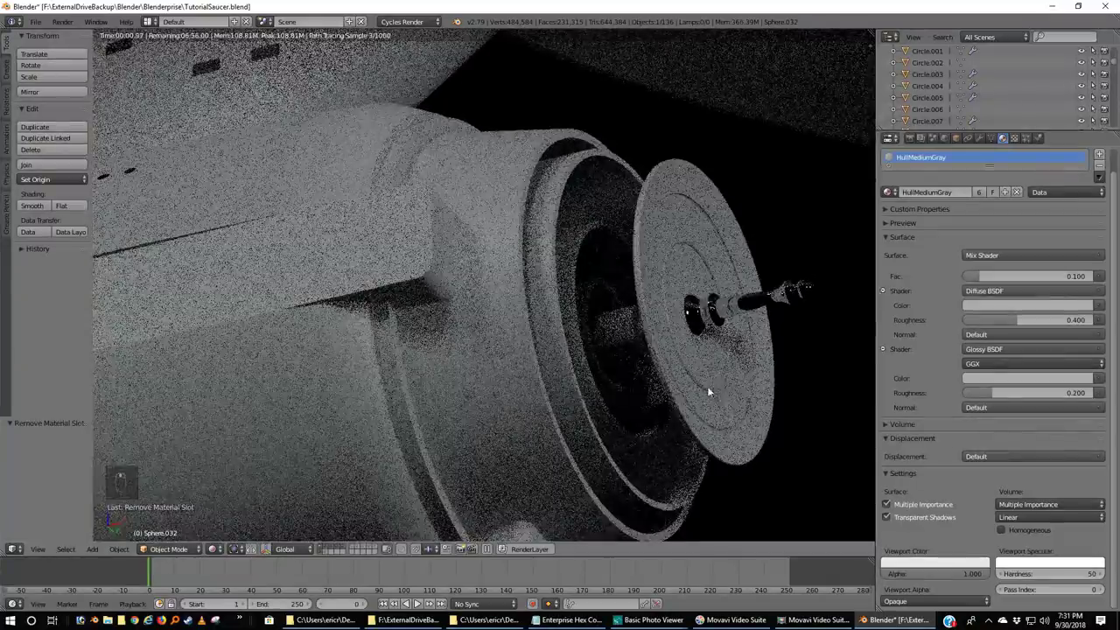
pyautogui.scroll(4, 665, 390)
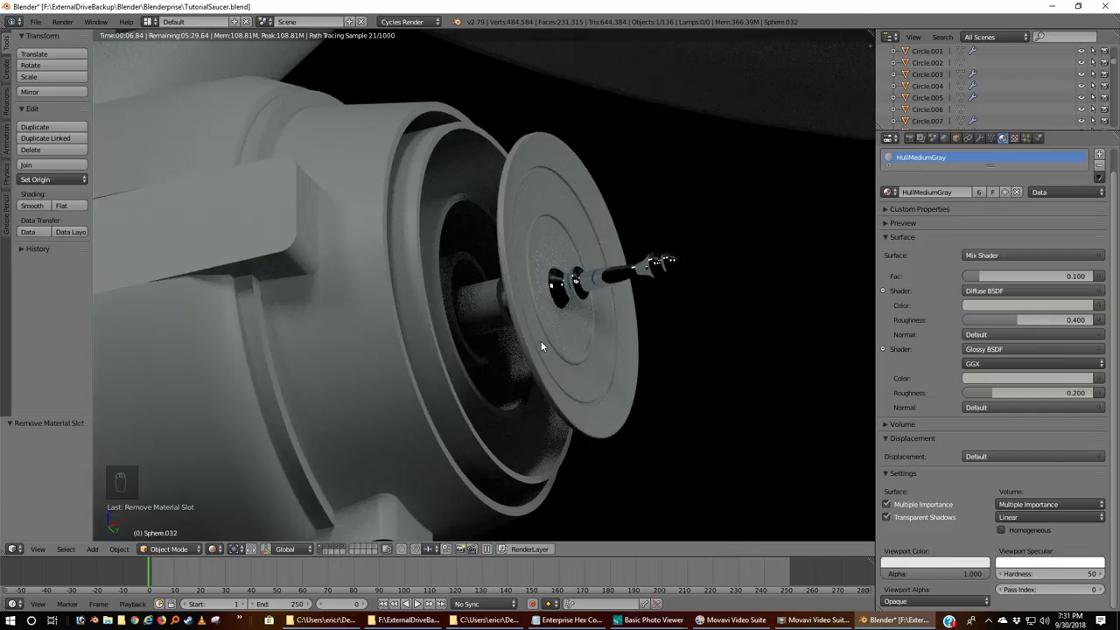
pyautogui.moveTo(611, 356); pyautogui.dragTo(452, 343, button='middle')
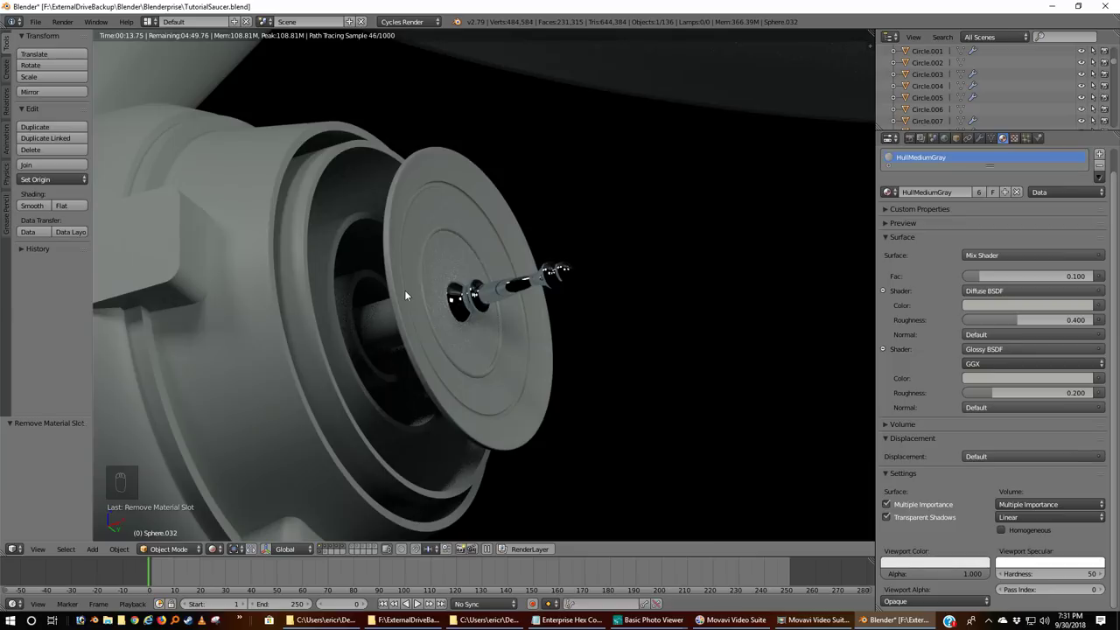
# - Remove the HullGray material from the deflector dish, keeping the viewport in rendered shading
pyautogui.rightClick(429, 188)
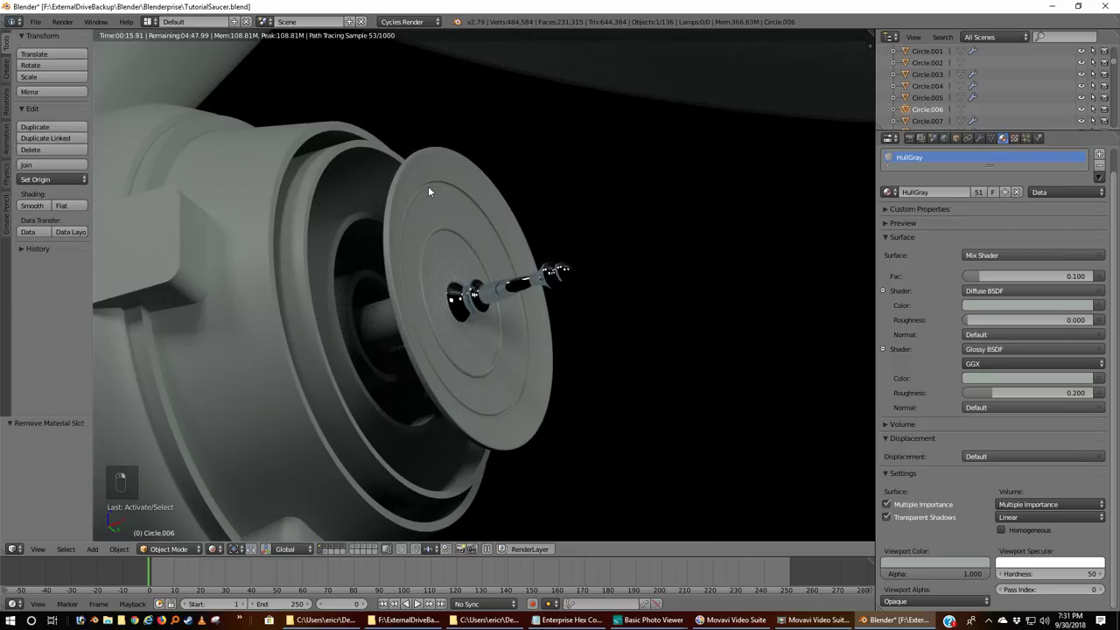
pyautogui.press('z')
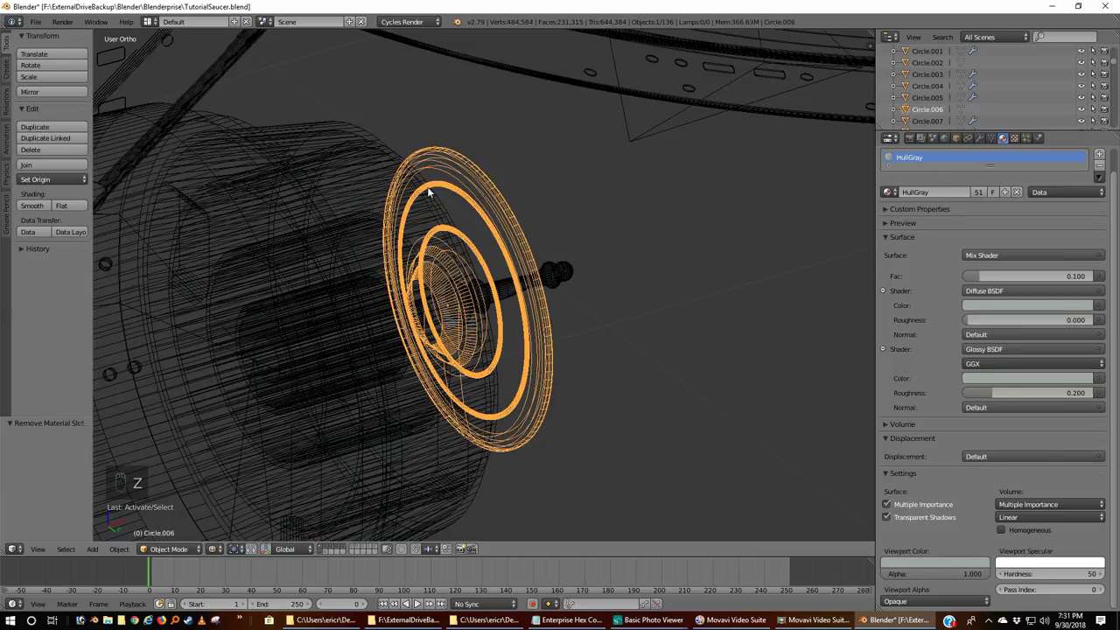
pyautogui.press('z')
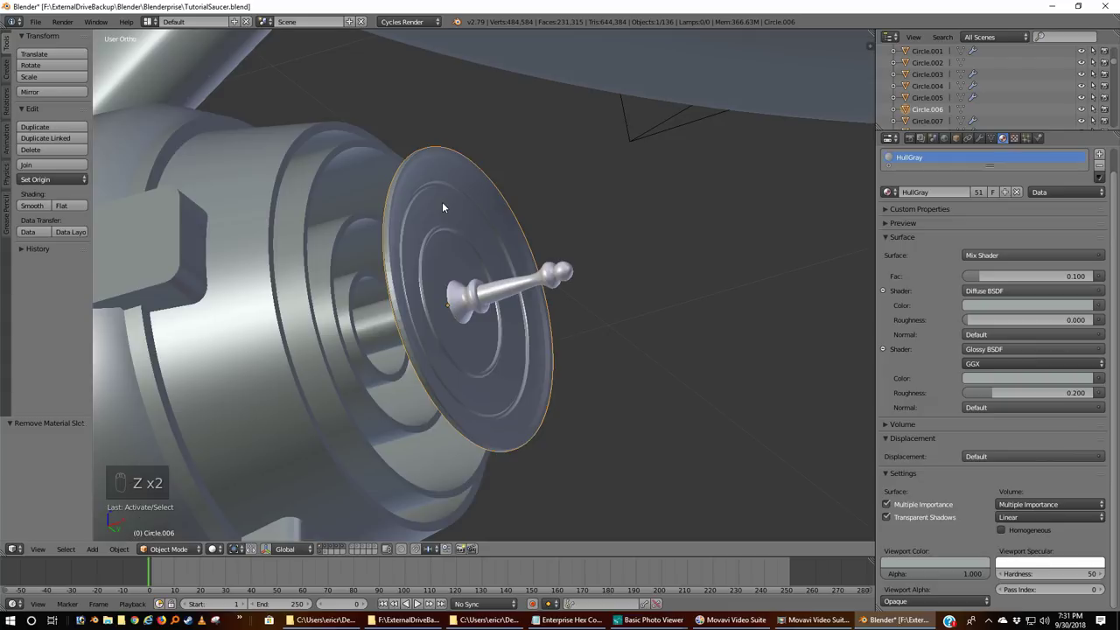
pyautogui.click(215, 550)
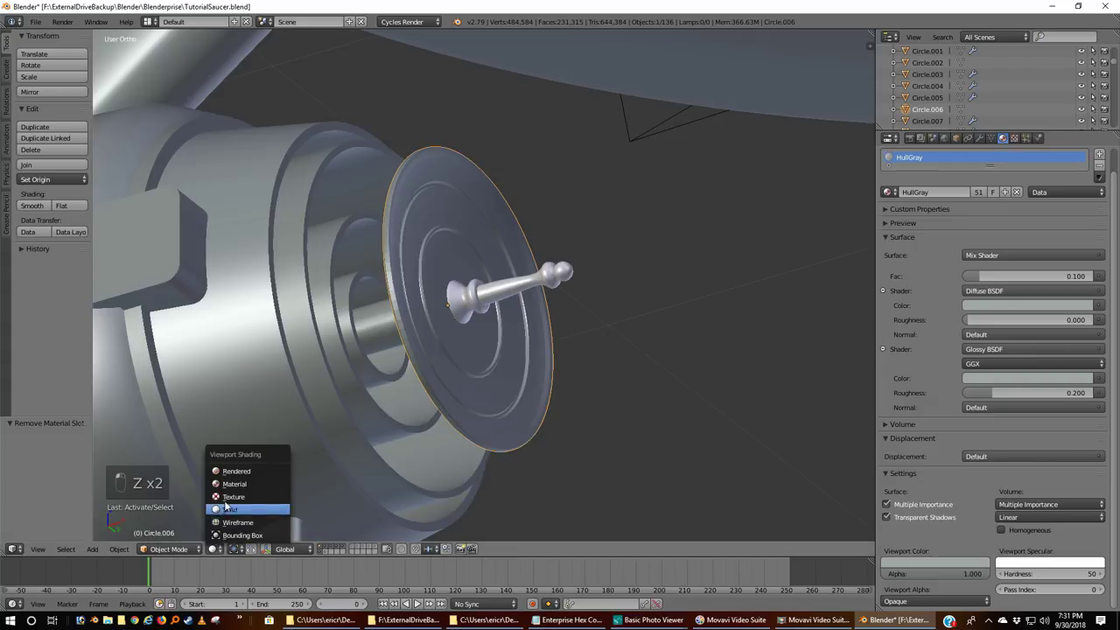
pyautogui.click(233, 471)
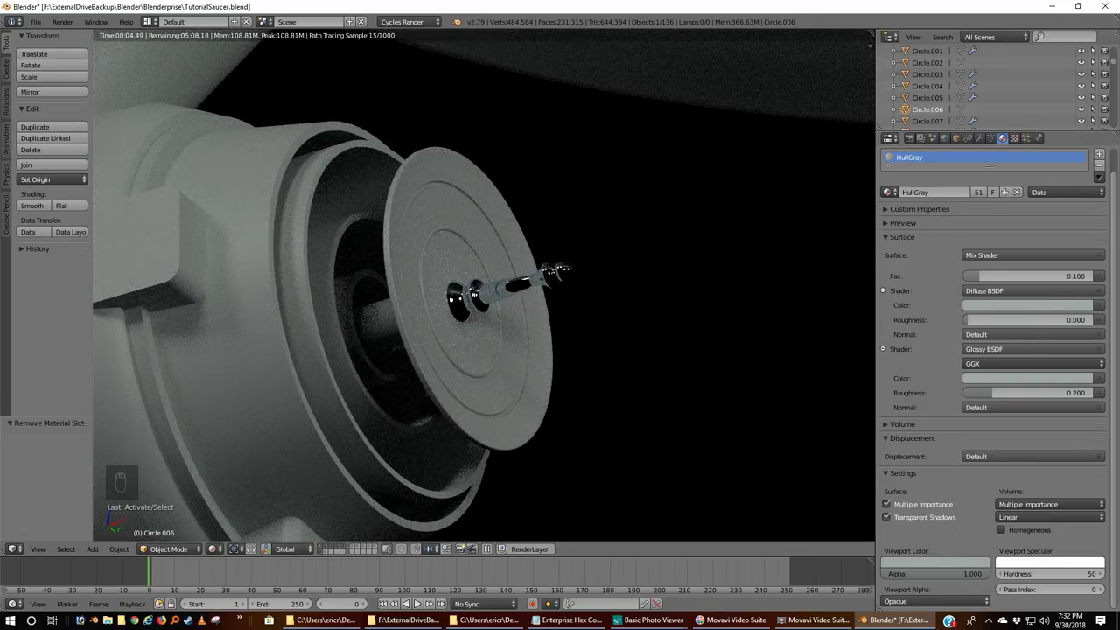
pyautogui.click(1100, 168)
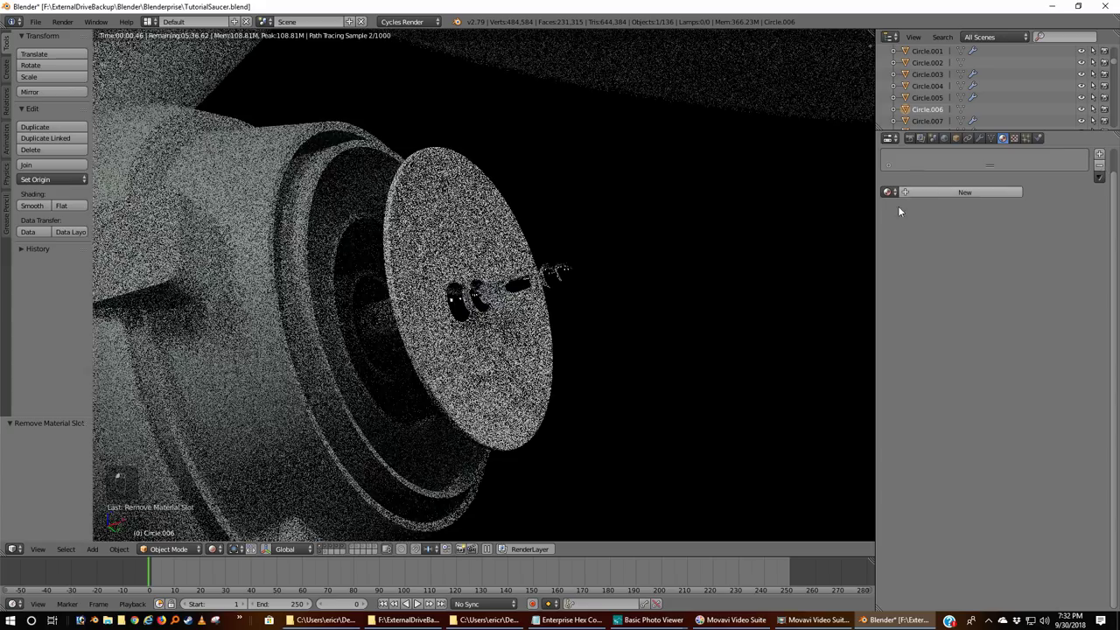
# - Look through the list of existing materials for one suited to the deflector dish
pyautogui.click(888, 193)
pyautogui.scroll(-6, 962, 267)
pyautogui.scroll(6, 963, 267)
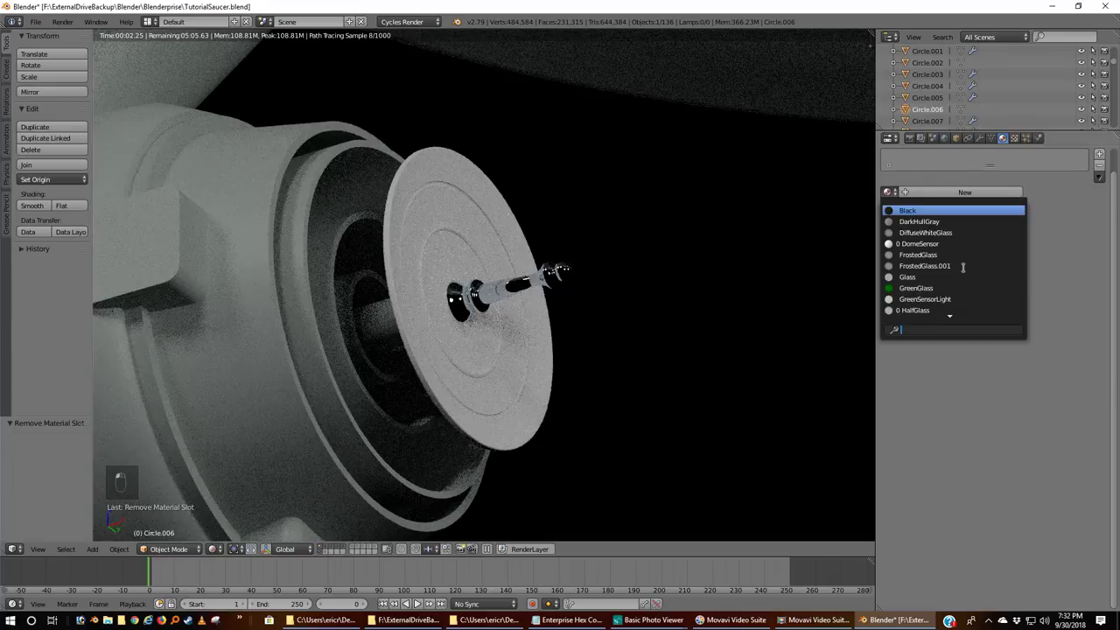
pyautogui.scroll(-17, 963, 267)
pyautogui.scroll(-3, 963, 267)
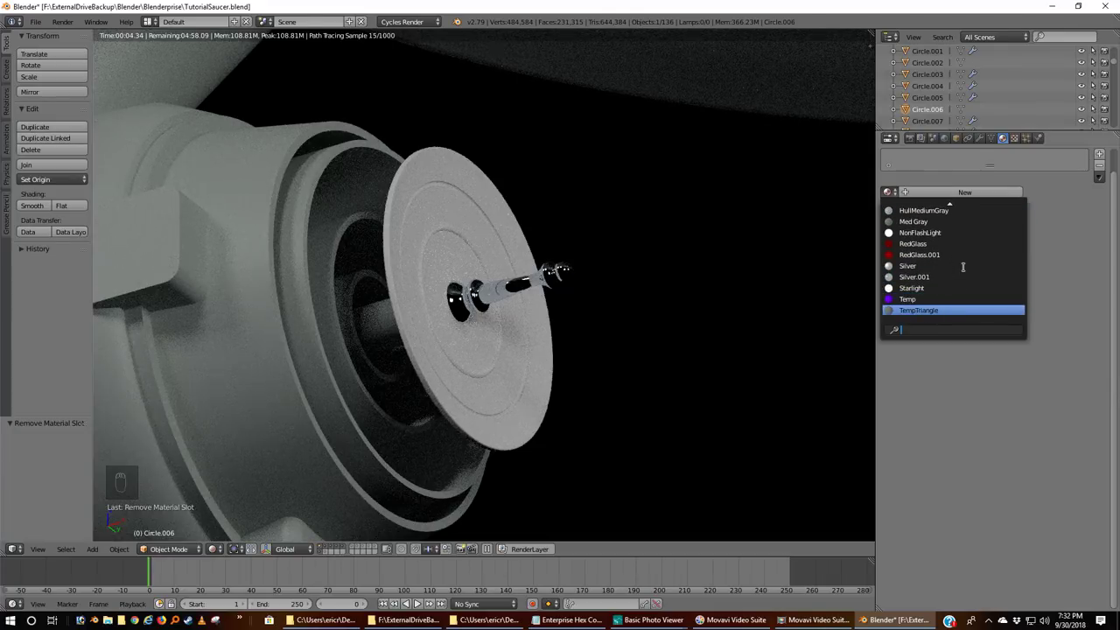
pyautogui.scroll(7, 963, 267)
pyautogui.scroll(-3, 963, 267)
pyautogui.press('Escape')
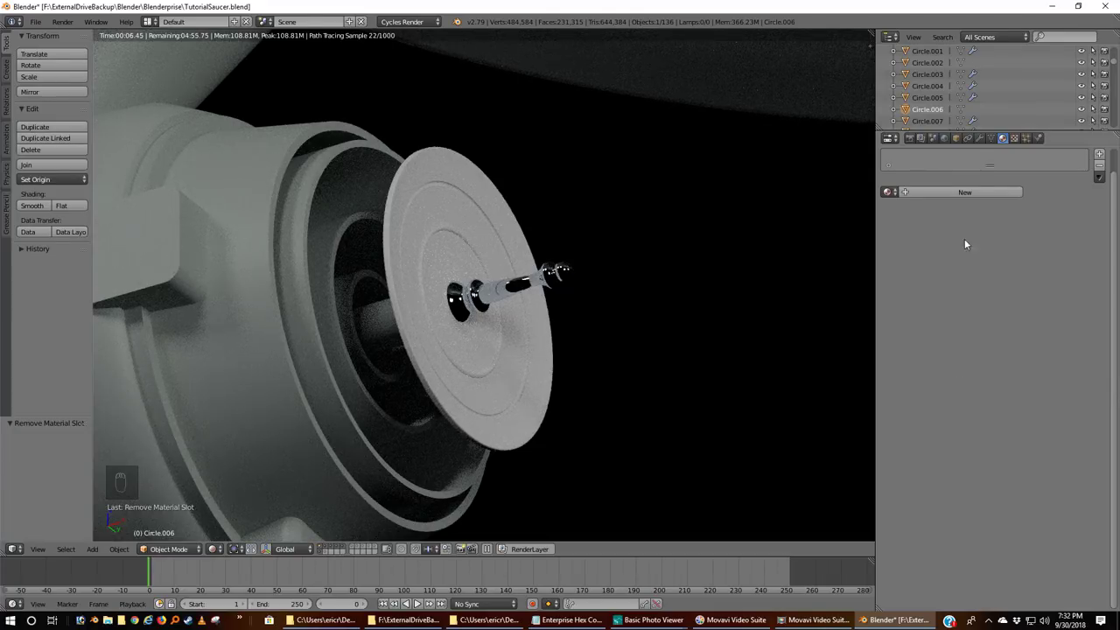
# - Create a new material on the deflector dish and name it Copper
pyautogui.click(959, 193)
pyautogui.click(958, 192)
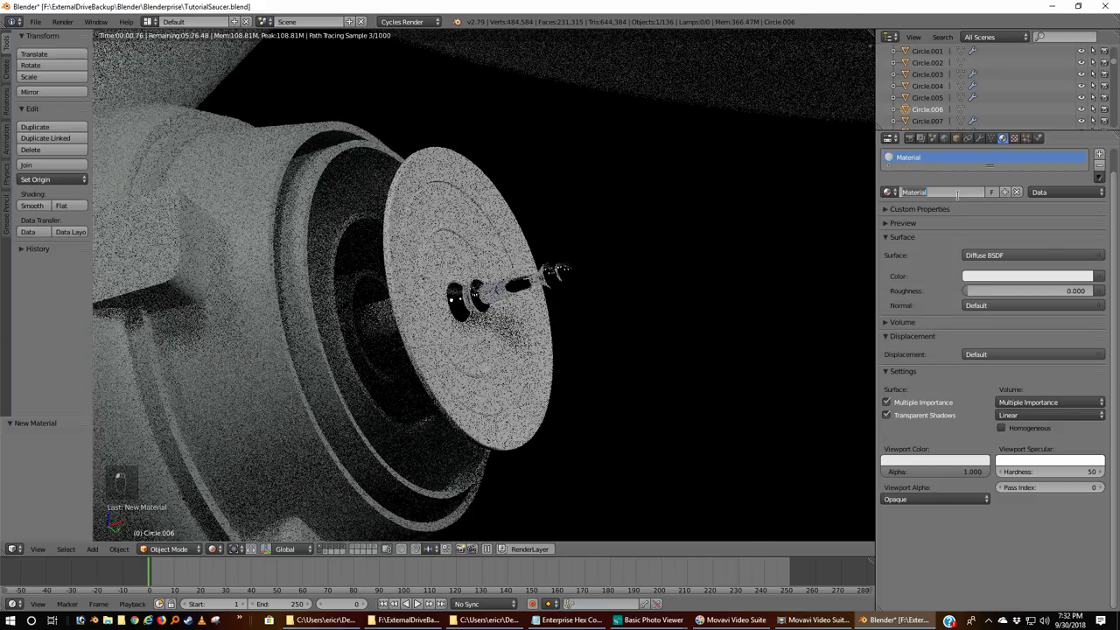
pyautogui.write('Copper')
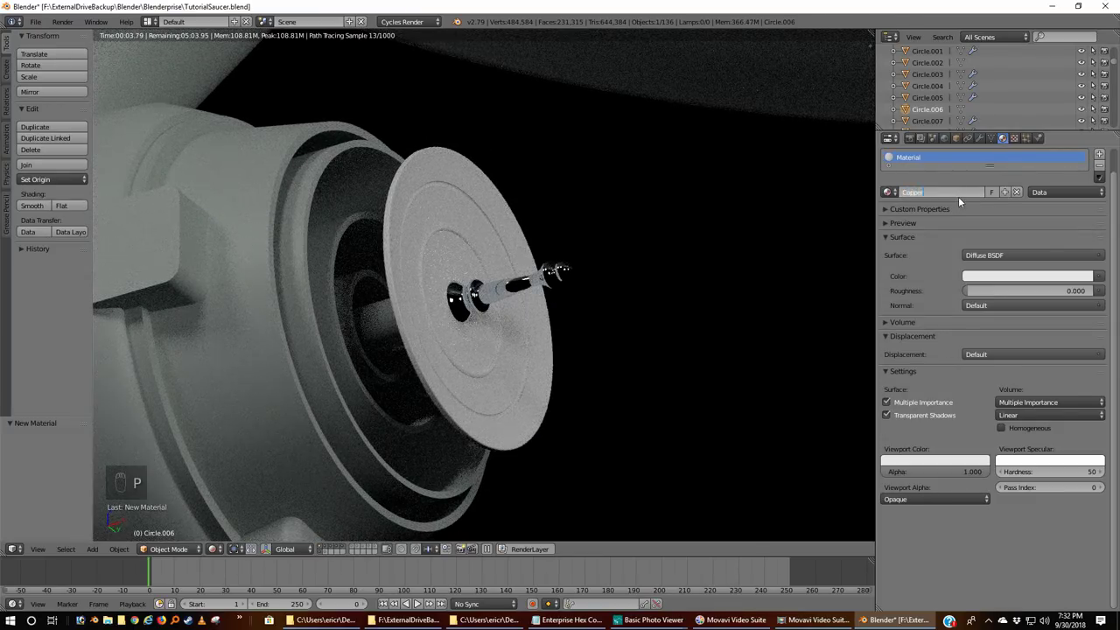
pyautogui.press('Return')
# - Switch to the Compositing layout, display the Copper shader nodes and show the deflector dish up close in rendered shading
pyautogui.hotkey('ctrl', 'Left')
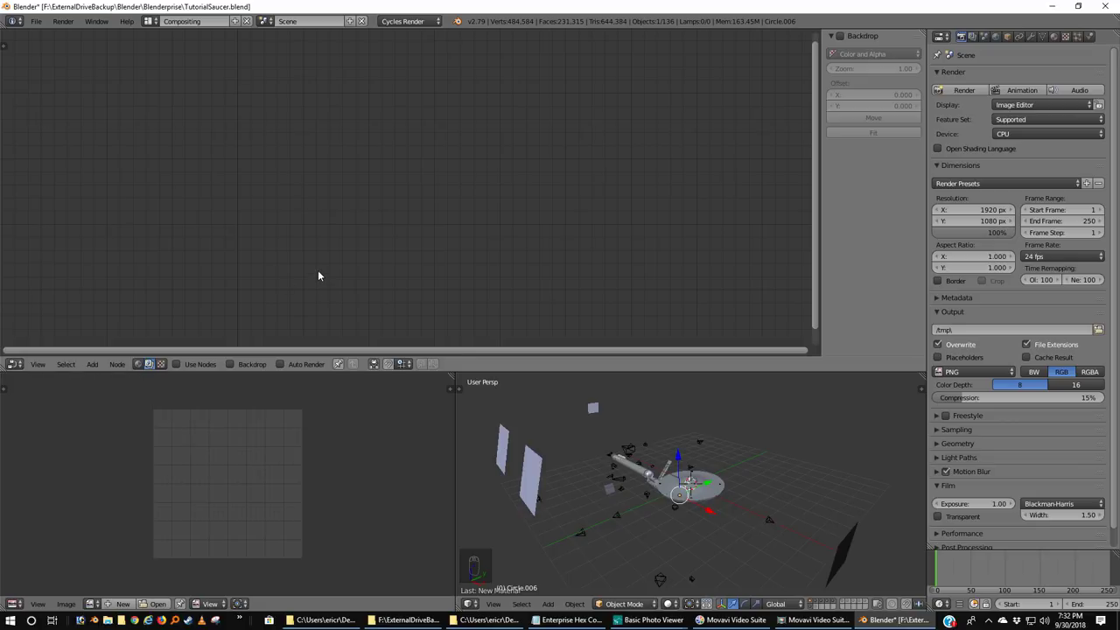
pyautogui.click(137, 366)
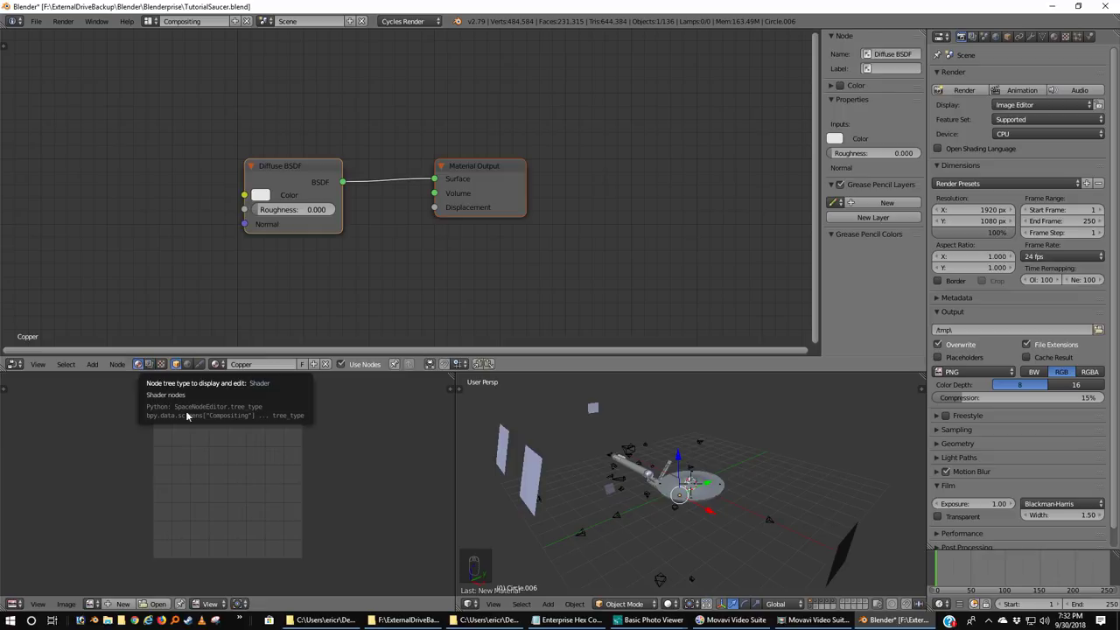
pyautogui.moveTo(762, 490); pyautogui.dragTo(740, 438, button='middle')
pyautogui.scroll(6, 700, 491)
pyautogui.moveTo(659, 562); pyautogui.dragTo(718, 525, button='middle')
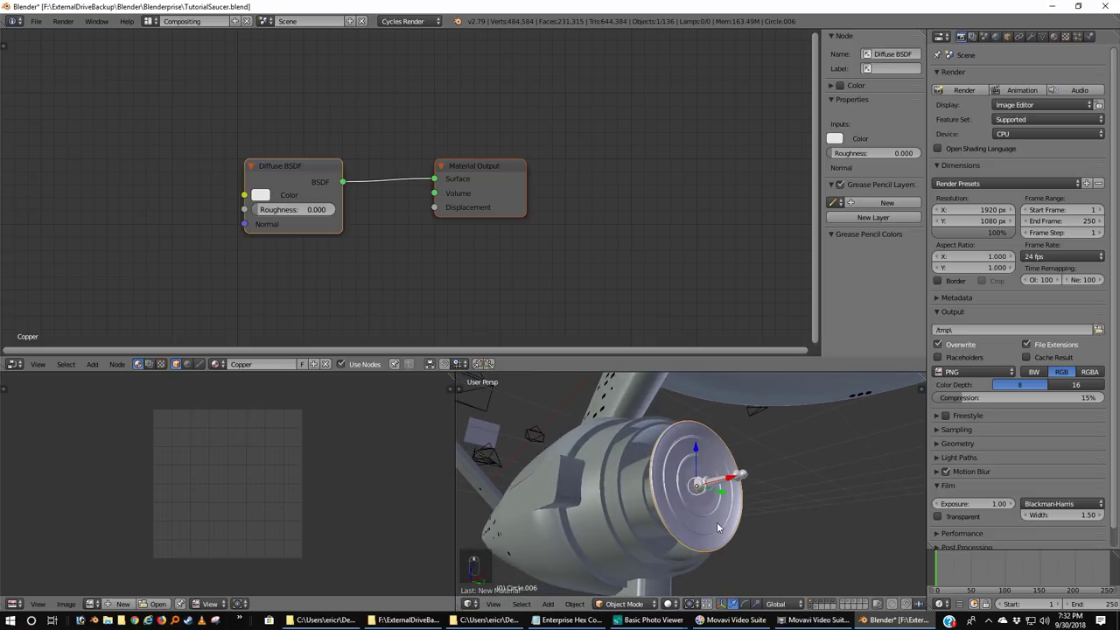
pyautogui.scroll(2, 720, 527)
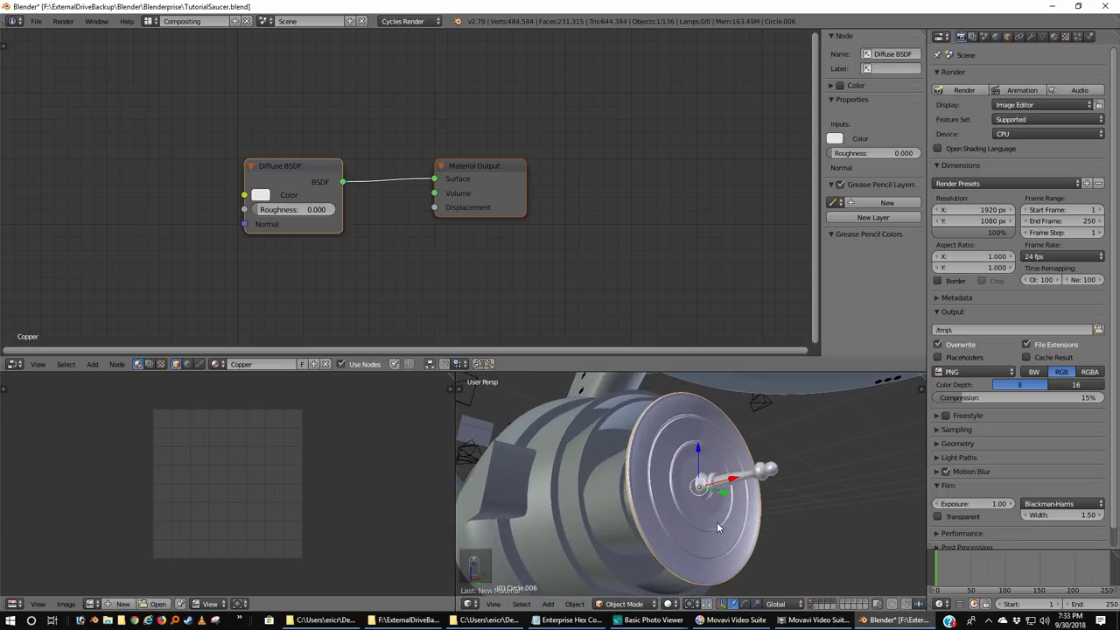
pyautogui.click(668, 605)
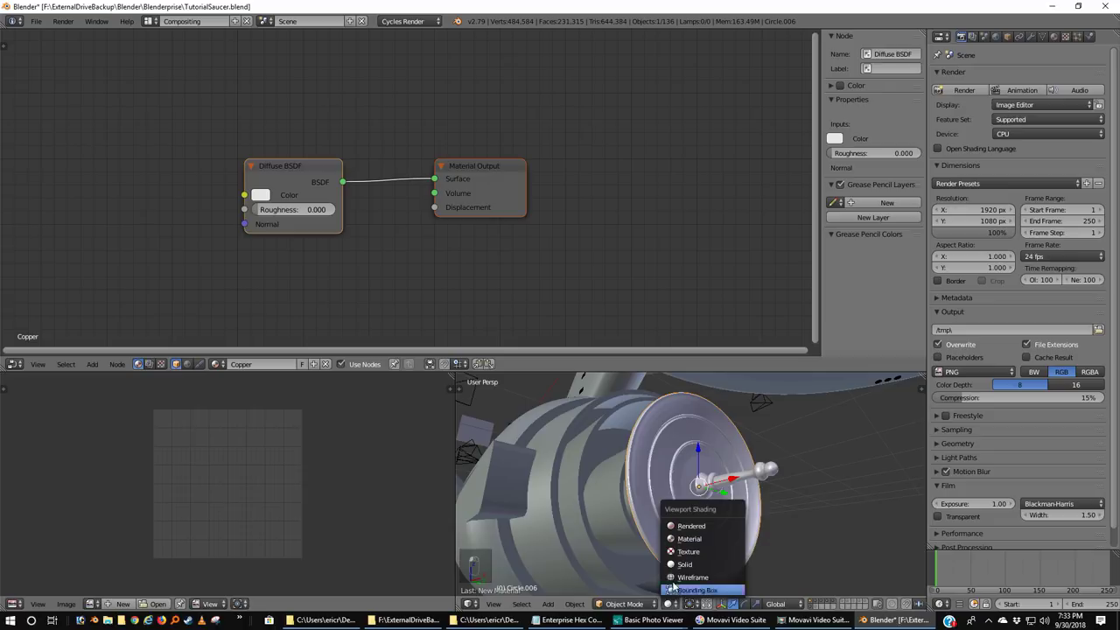
pyautogui.click(683, 527)
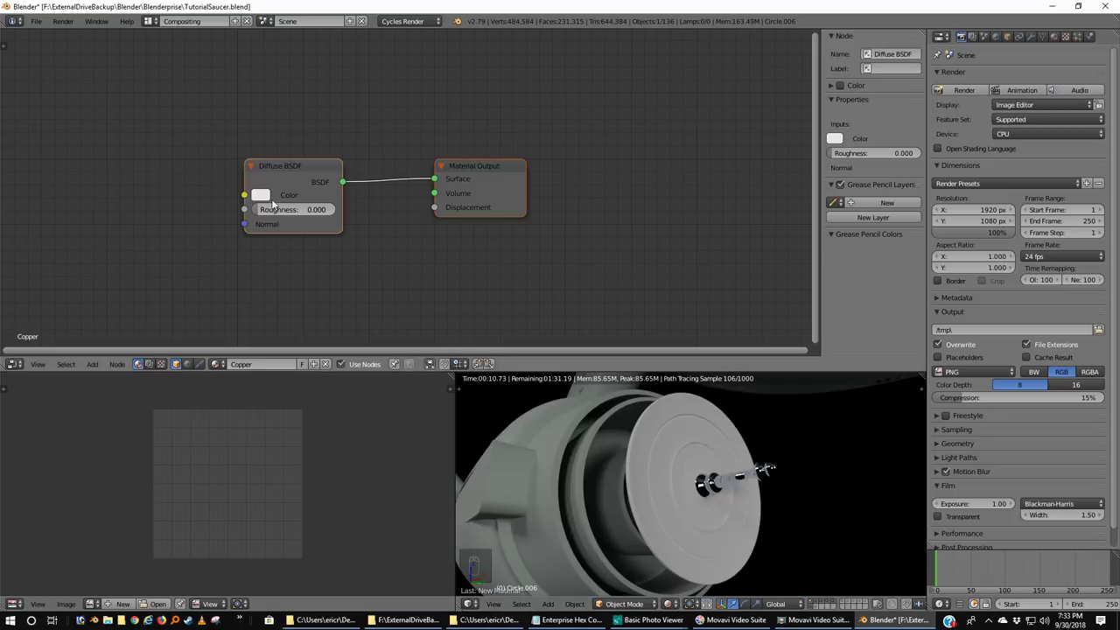
# - Move the Material Output node farther from the Diffuse BSDF node and delete the Diffuse BSDF
pyautogui.moveTo(468, 167); pyautogui.dragTo(745, 150)
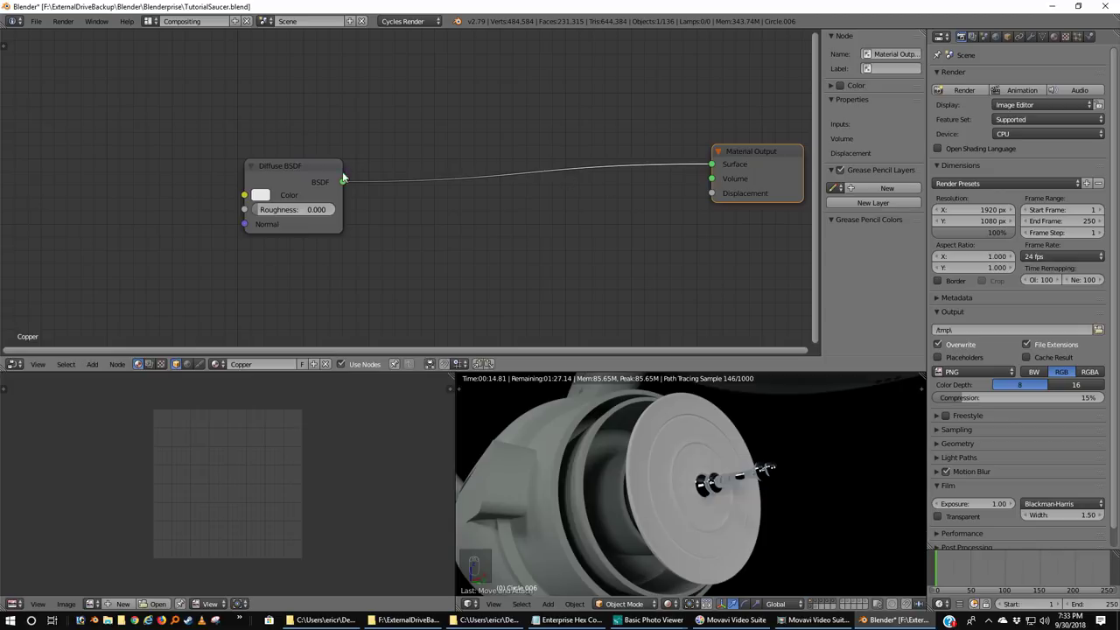
pyautogui.click(300, 174)
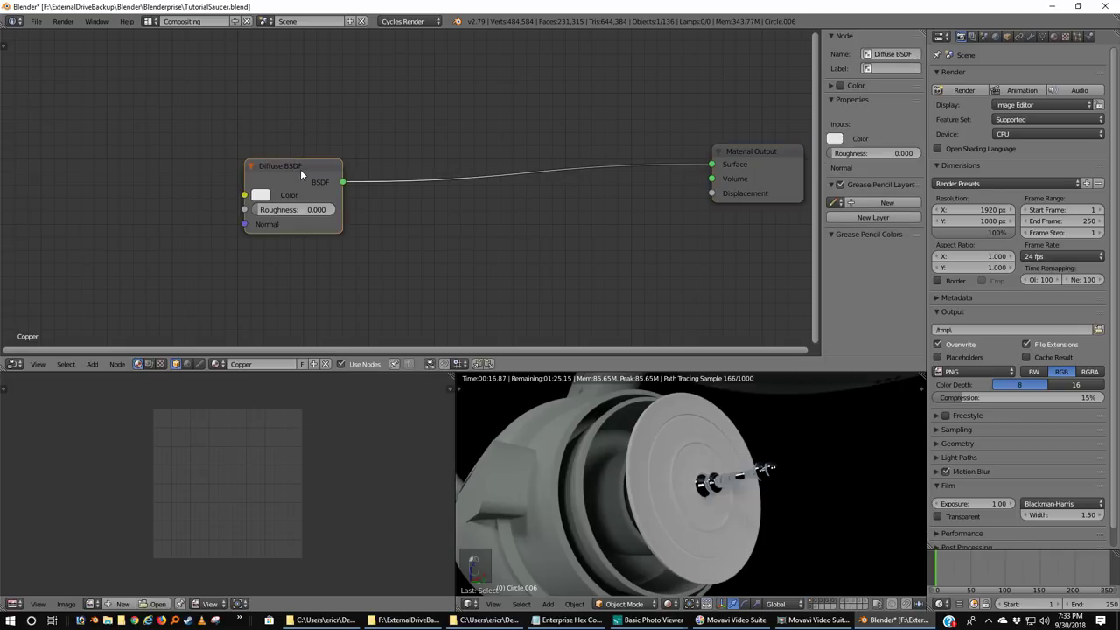
pyautogui.press('x')
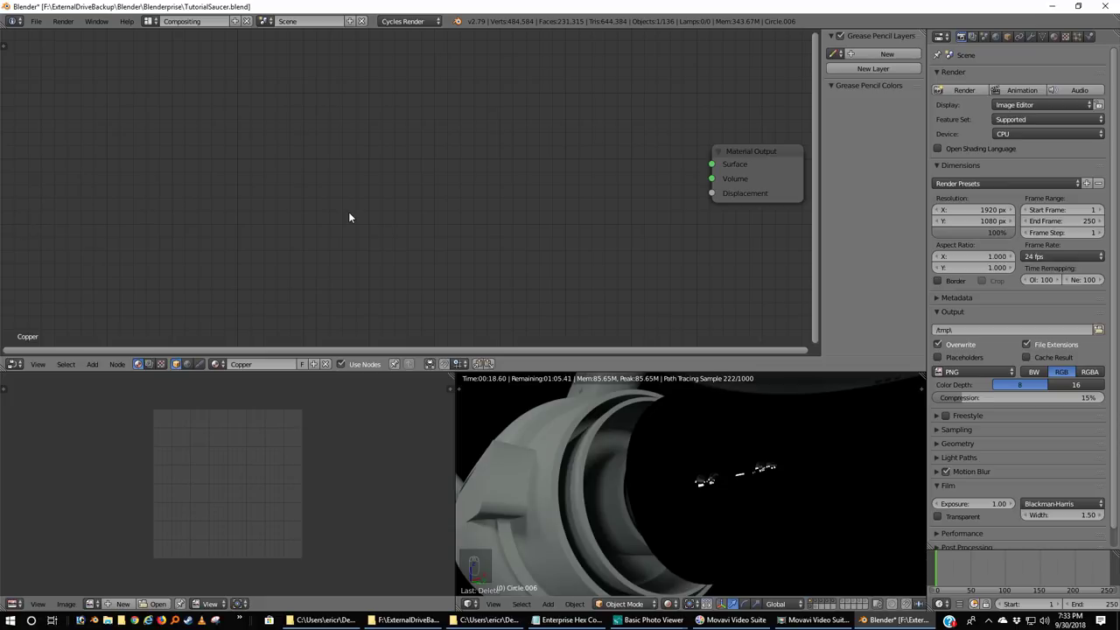
# - Add a Glossy BSDF node to the Copper material and connect it to the Material Output's Surface input
pyautogui.hotkey('shift', 'a')
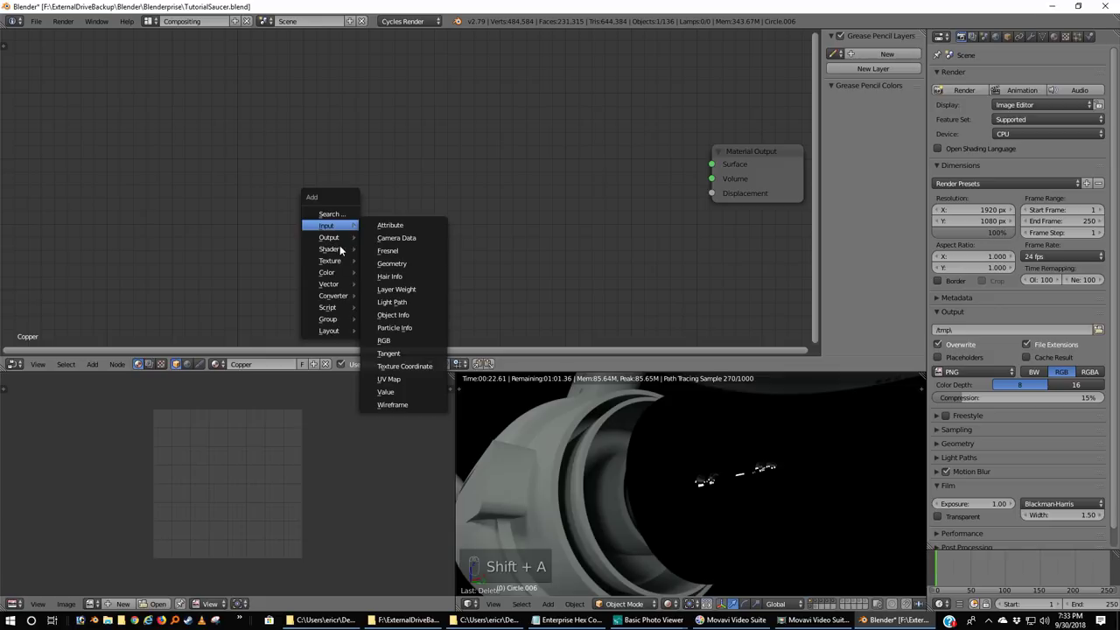
pyautogui.moveTo(331, 265)
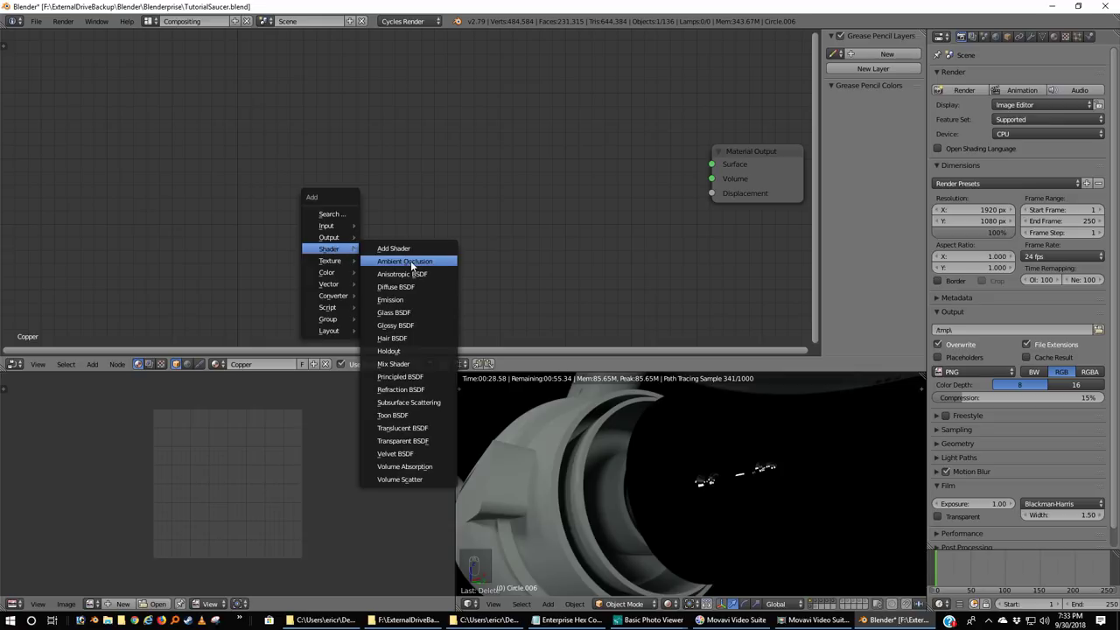
pyautogui.click(395, 325)
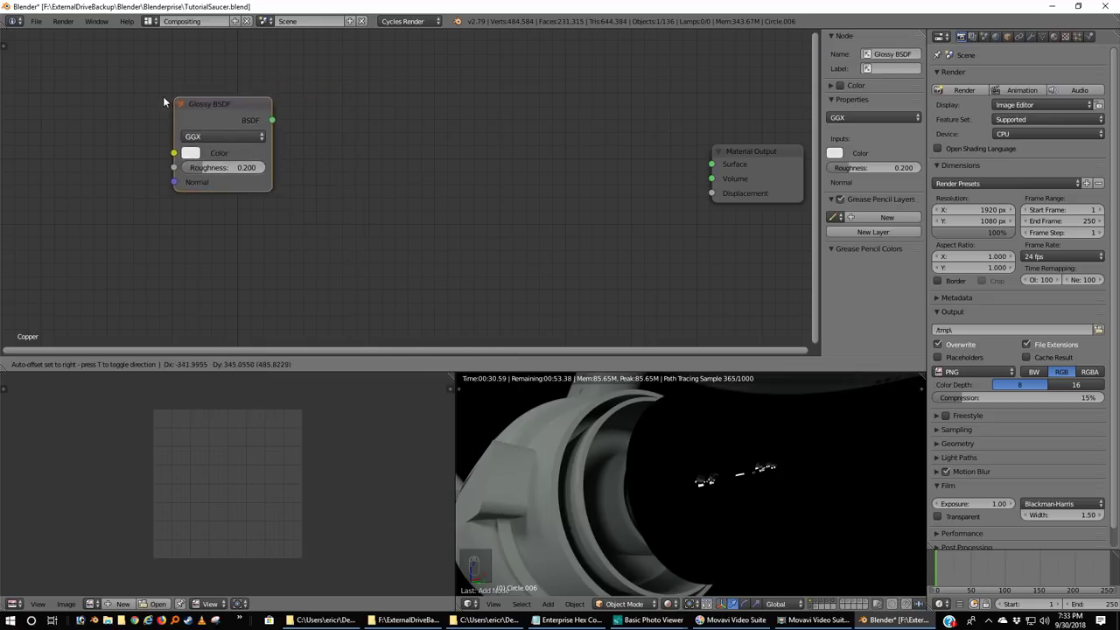
pyautogui.click(84, 59)
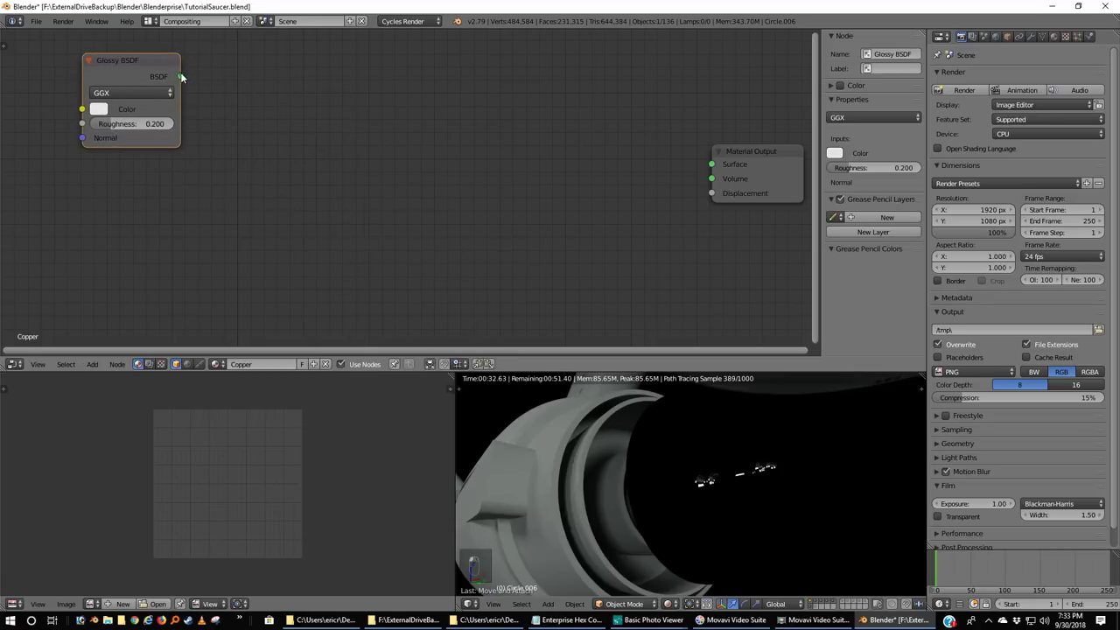
pyautogui.moveTo(180, 76); pyautogui.dragTo(712, 164)
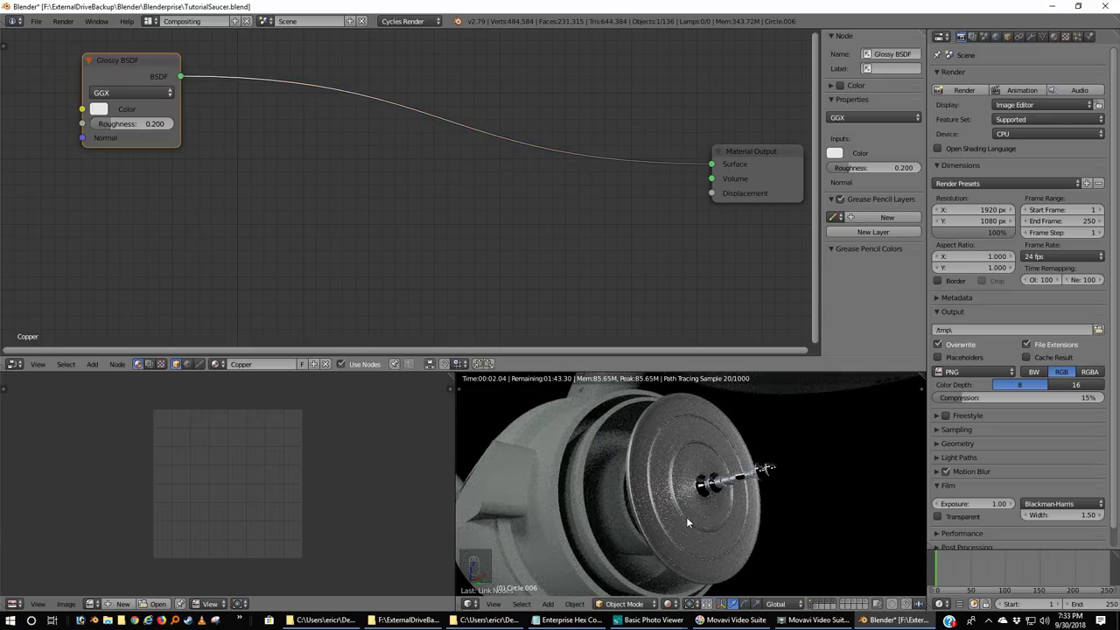
# - Set the Glossy BSDF color to hex AD6F69, leaving its distribution at GGX
pyautogui.click(160, 93)
pyautogui.click(123, 67)
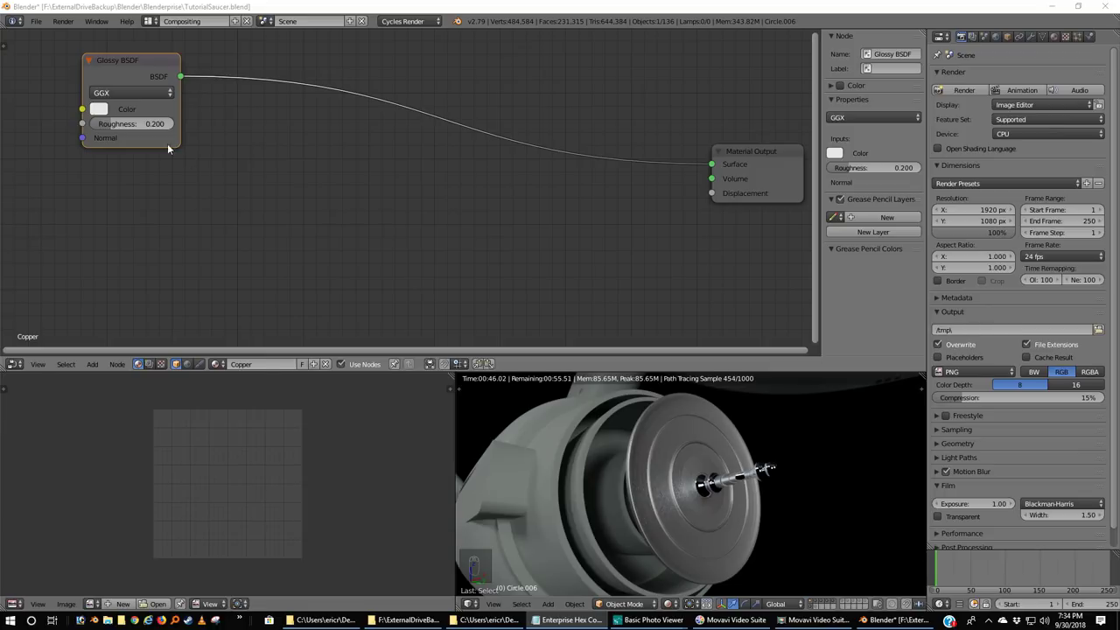
pyautogui.click(93, 113)
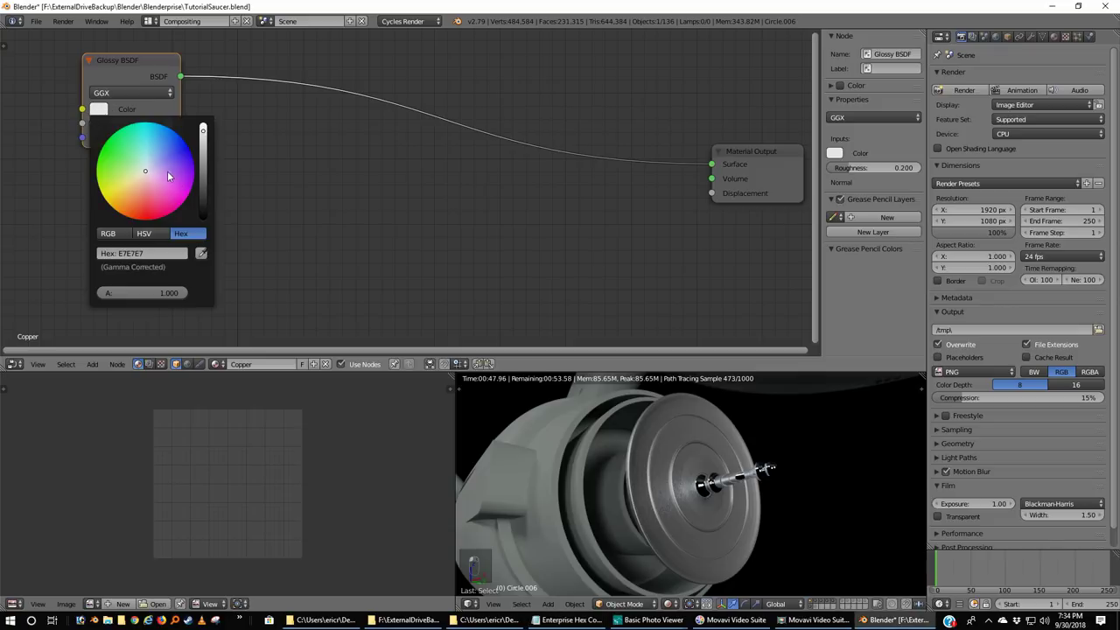
pyautogui.click(171, 255)
pyautogui.write('AD6F69')
pyautogui.press('Return')
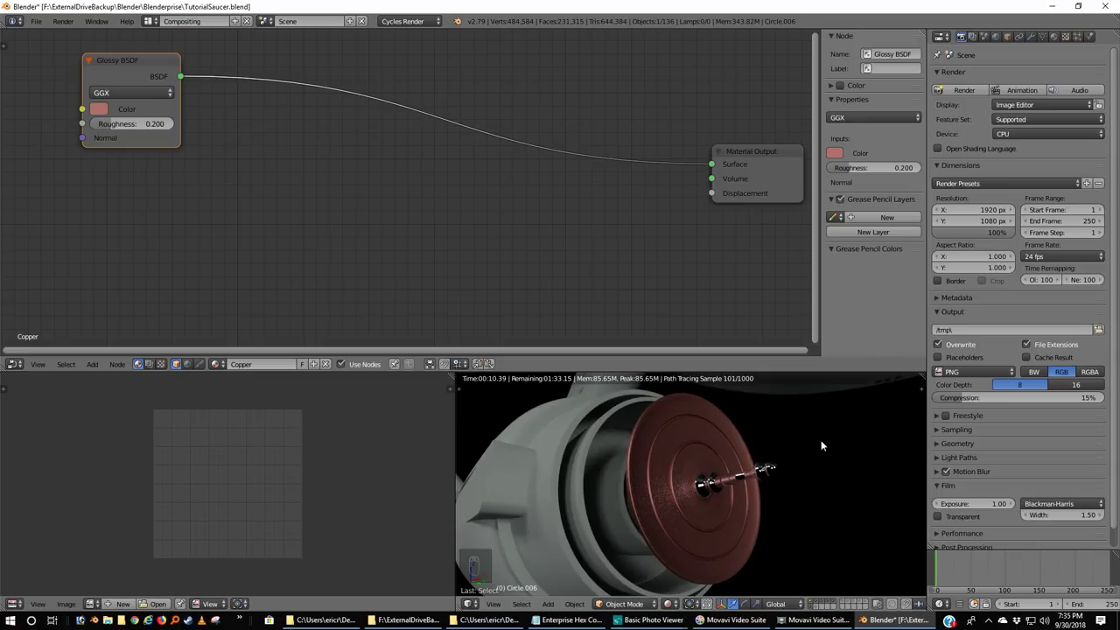
# - Add an Anisotropic BSDF node directly below the Glossy BSDF node
pyautogui.scroll(-1, 582, 209)
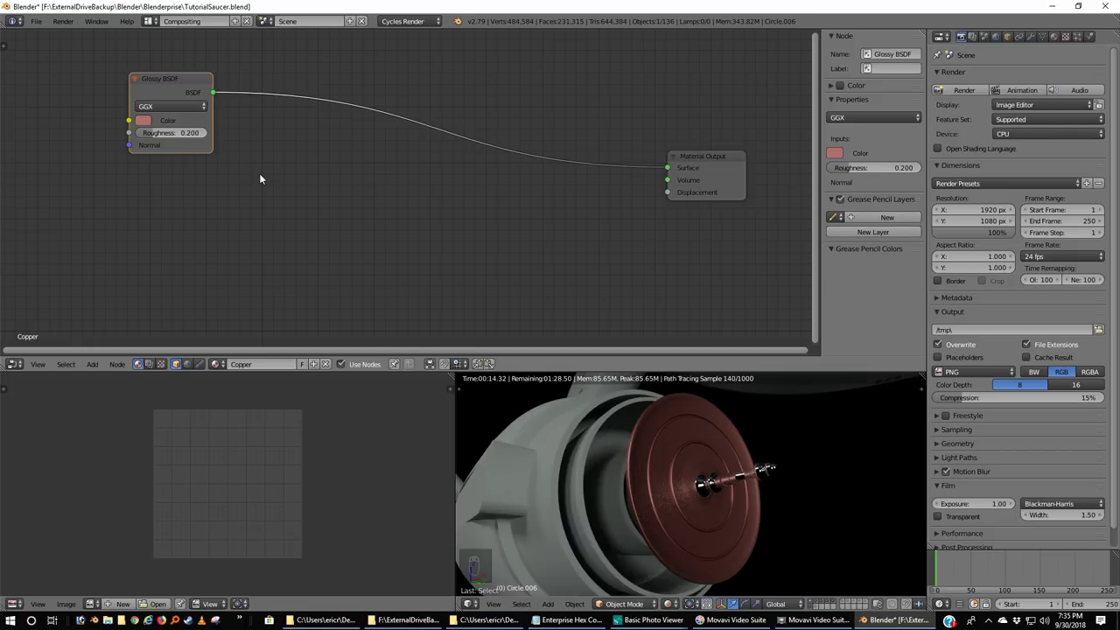
pyautogui.hotkey('shift', 'a')
pyautogui.moveTo(260, 175)
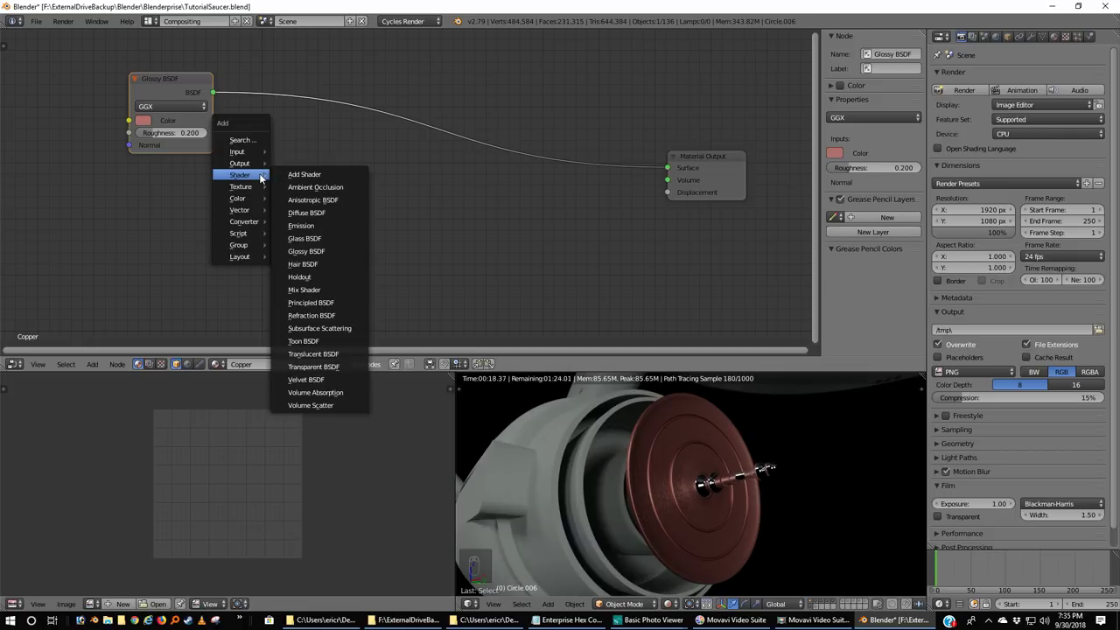
pyautogui.click(328, 200)
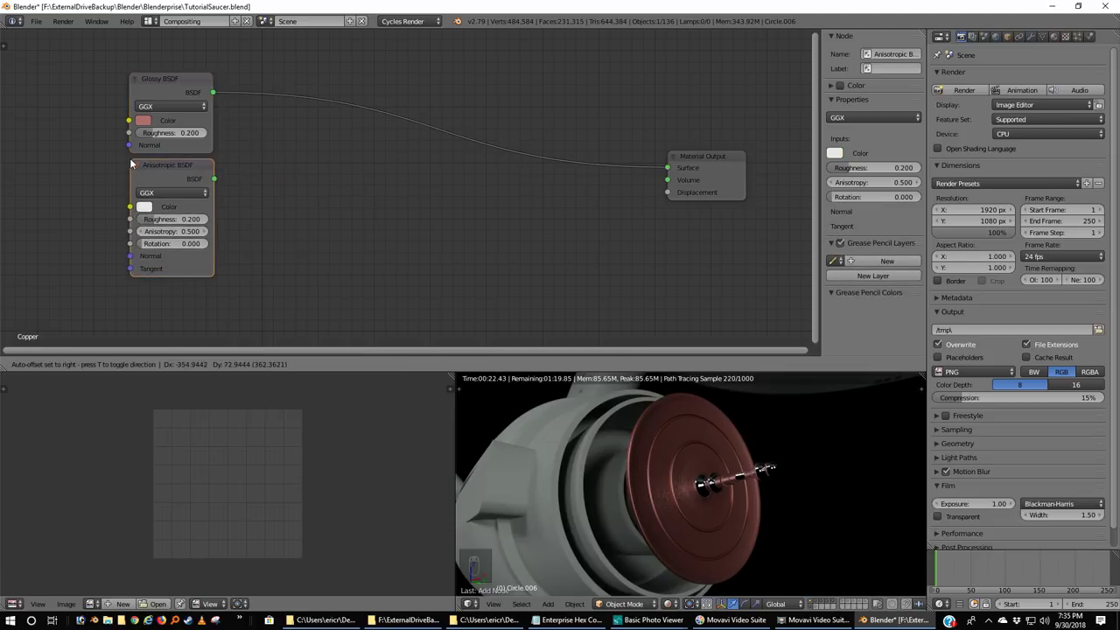
pyautogui.click(128, 154)
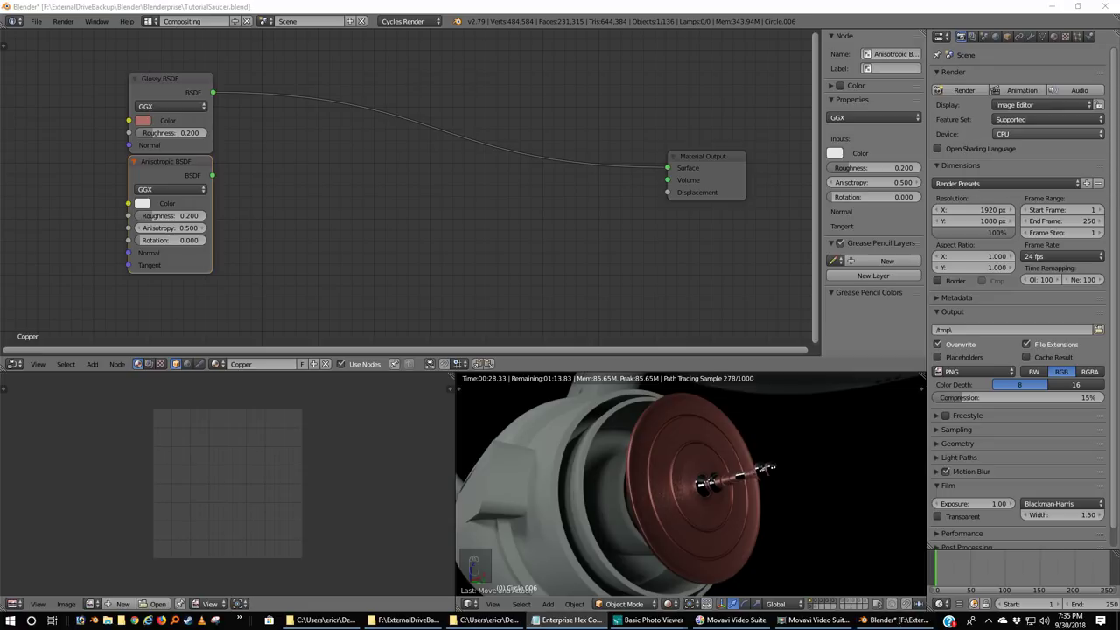
# - Set the Anisotropic BSDF color to hex CB6D51
pyautogui.click(143, 205)
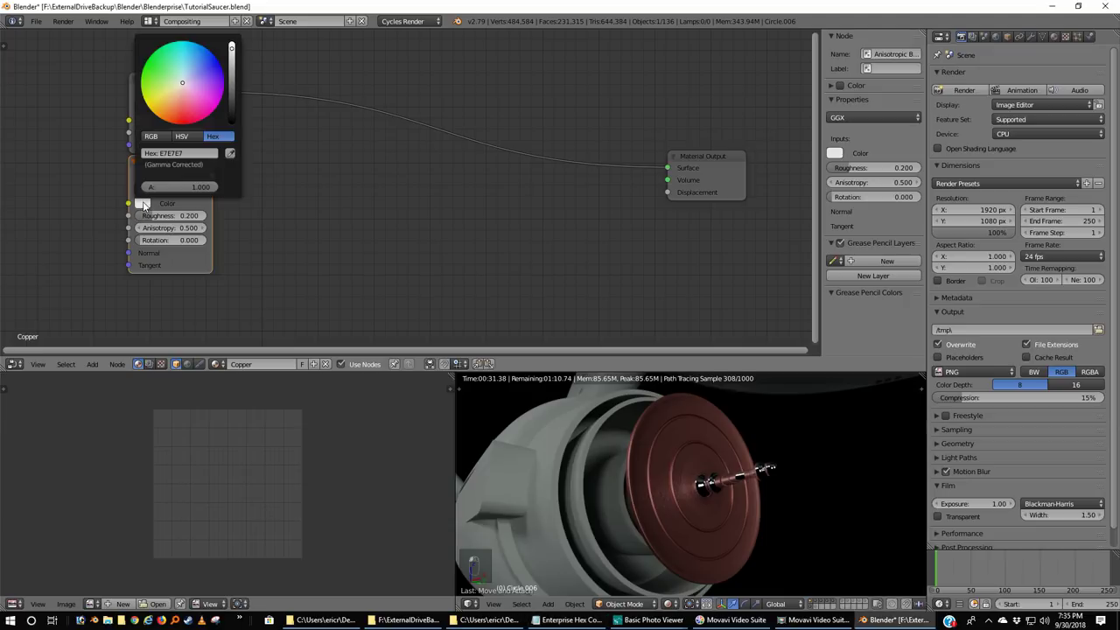
pyautogui.click(182, 153)
pyautogui.write('CB6D51')
pyautogui.press('Return')
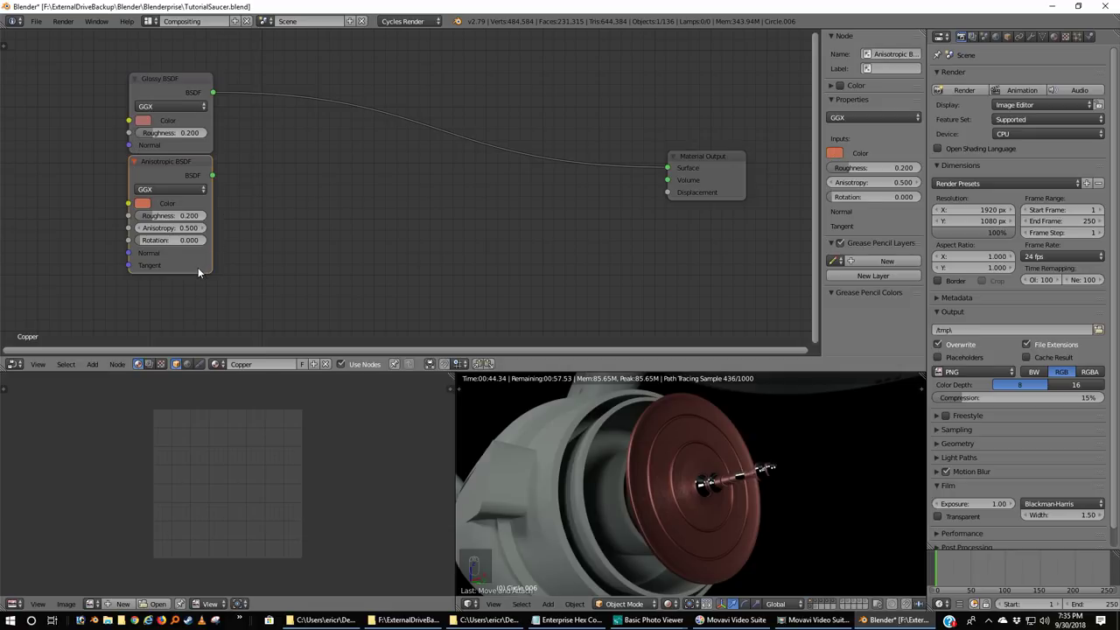
pyautogui.scroll(-1, 259, 257)
pyautogui.moveTo(259, 258); pyautogui.dragTo(307, 219, button='middle')
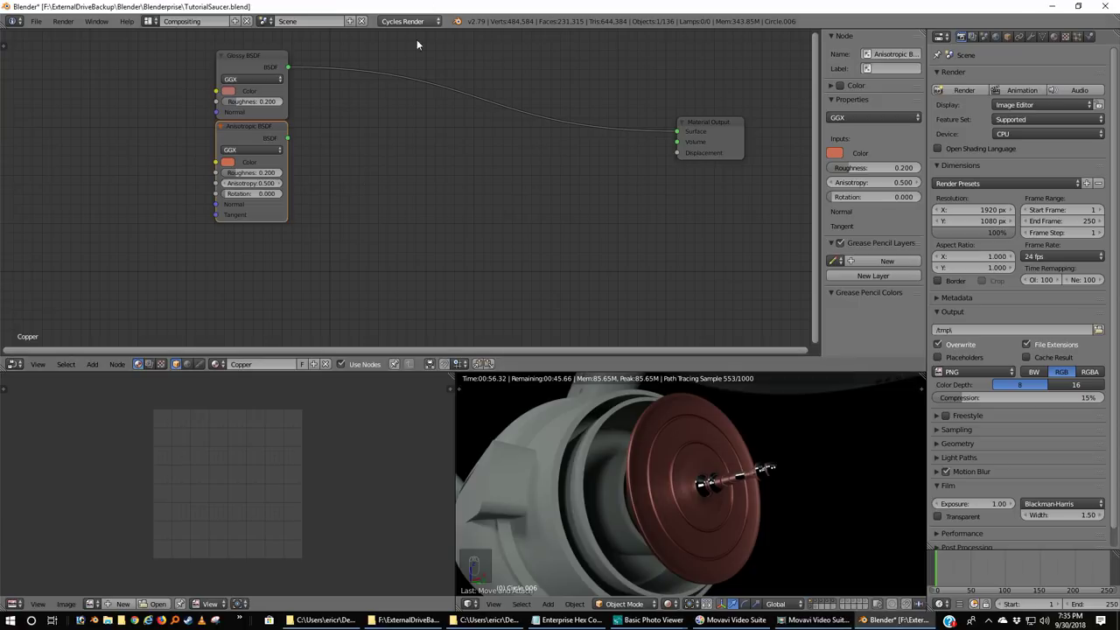
# - Insert a Mix Shader between the Glossy BSDF and the Material Output, and connect the Anisotropic BSDF to its second Shader input
pyautogui.hotkey('shift', 'a')
pyautogui.moveTo(341, 246)
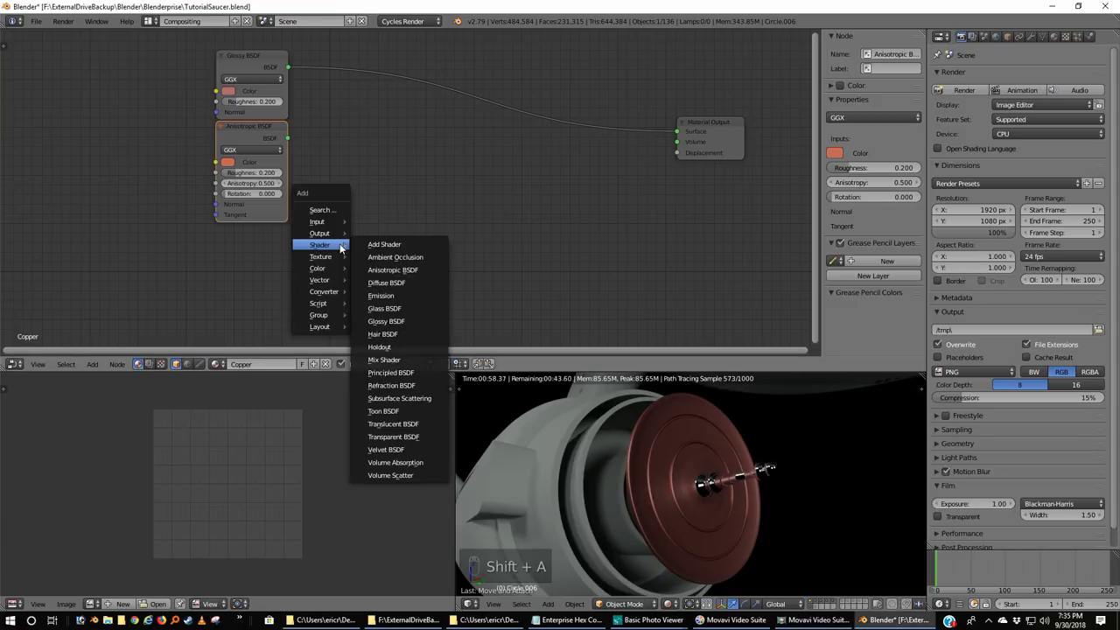
pyautogui.click(398, 360)
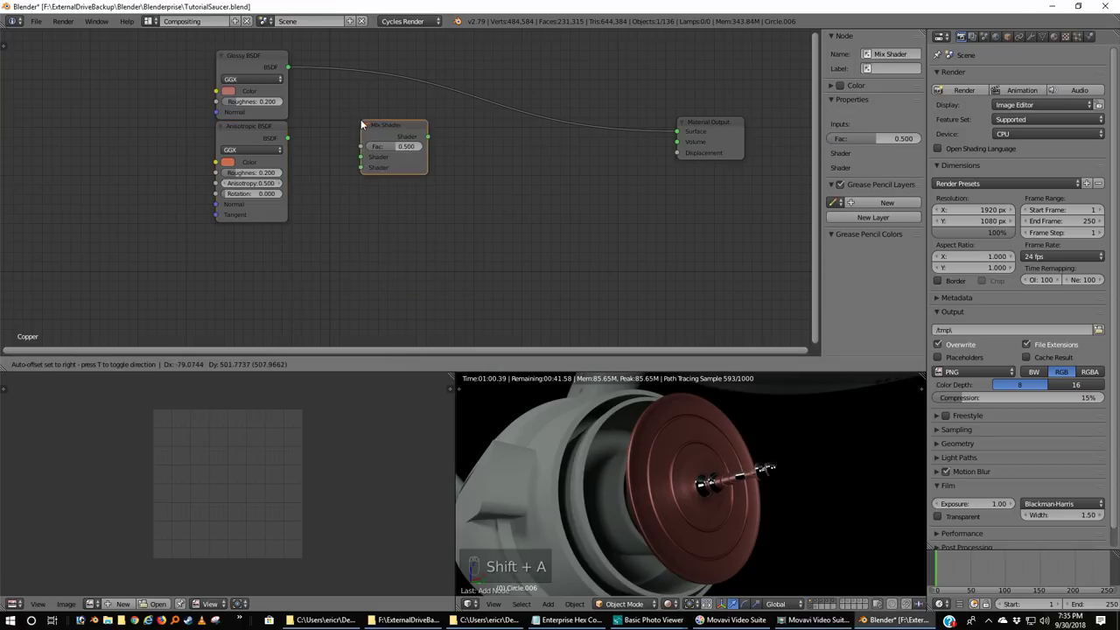
pyautogui.click(357, 71)
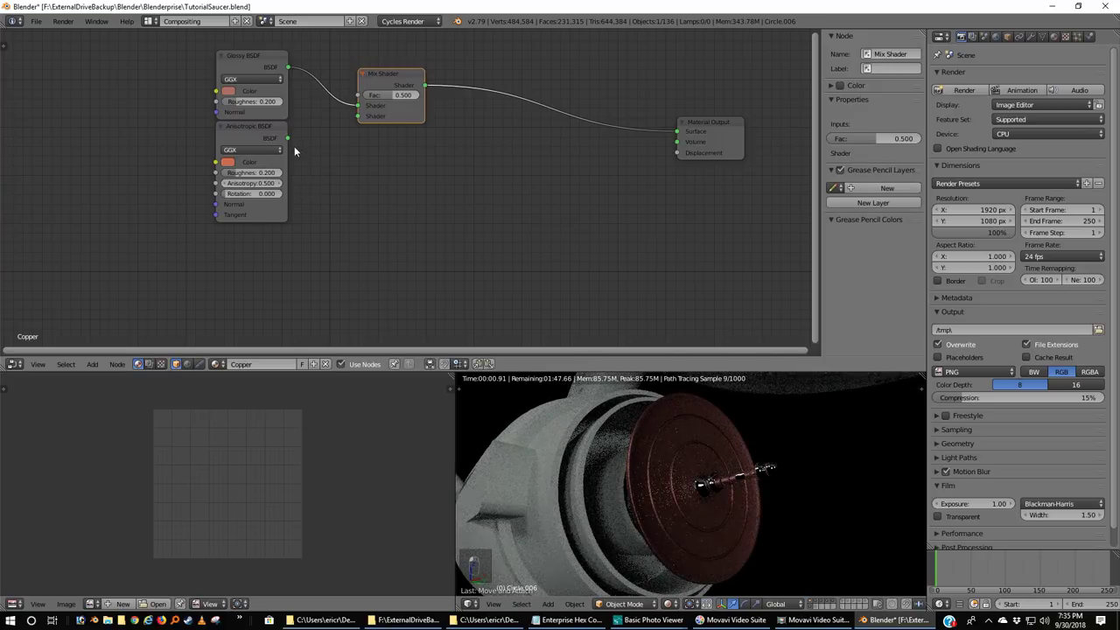
pyautogui.moveTo(288, 137); pyautogui.dragTo(358, 115)
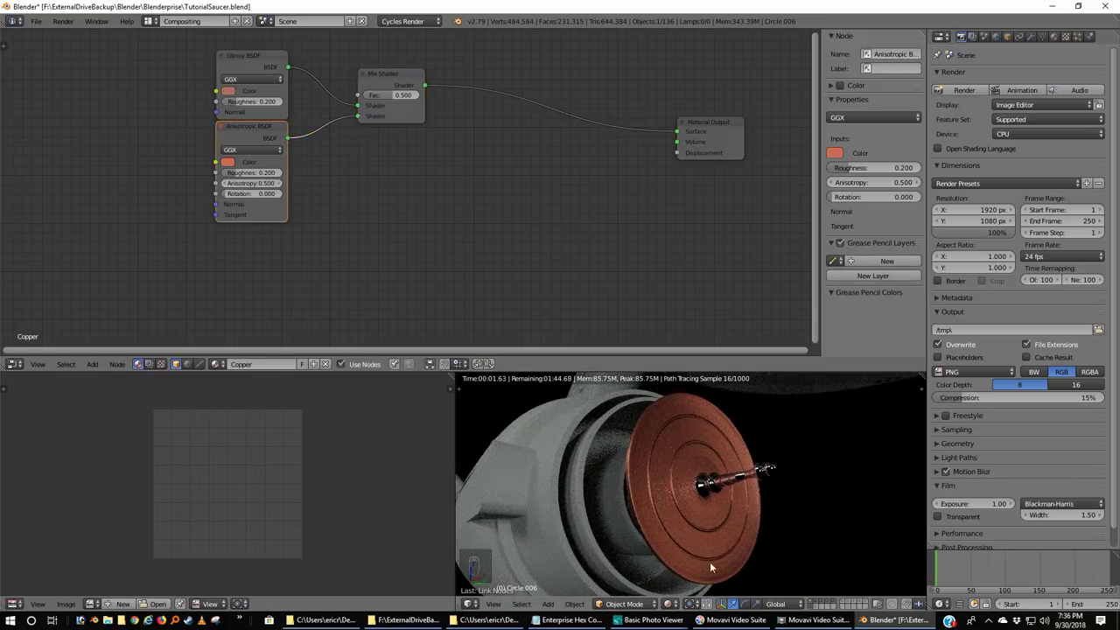
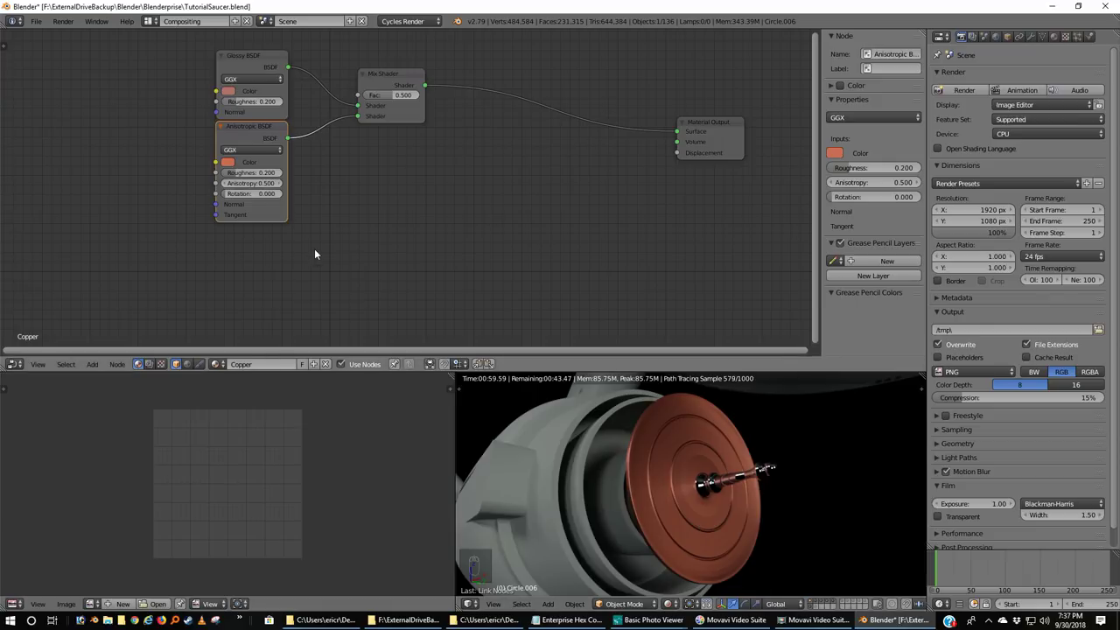
# - Add a second Glossy BSDF node directly below the Anisotropic BSDF node
pyautogui.hotkey('shift', 'a')
pyautogui.moveTo(307, 264)
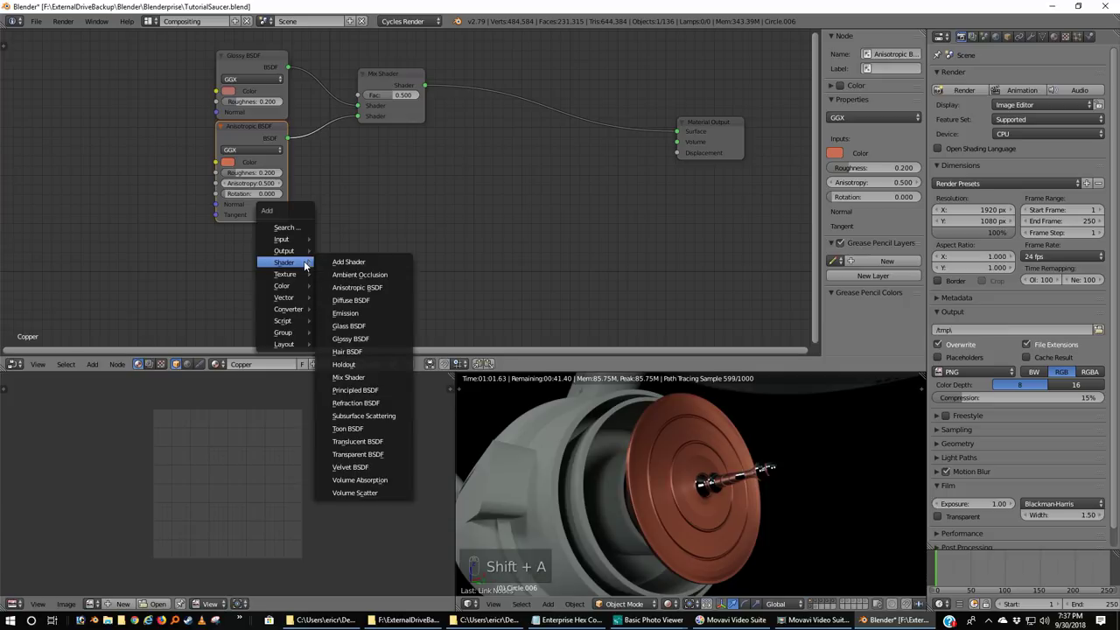
pyautogui.click(383, 338)
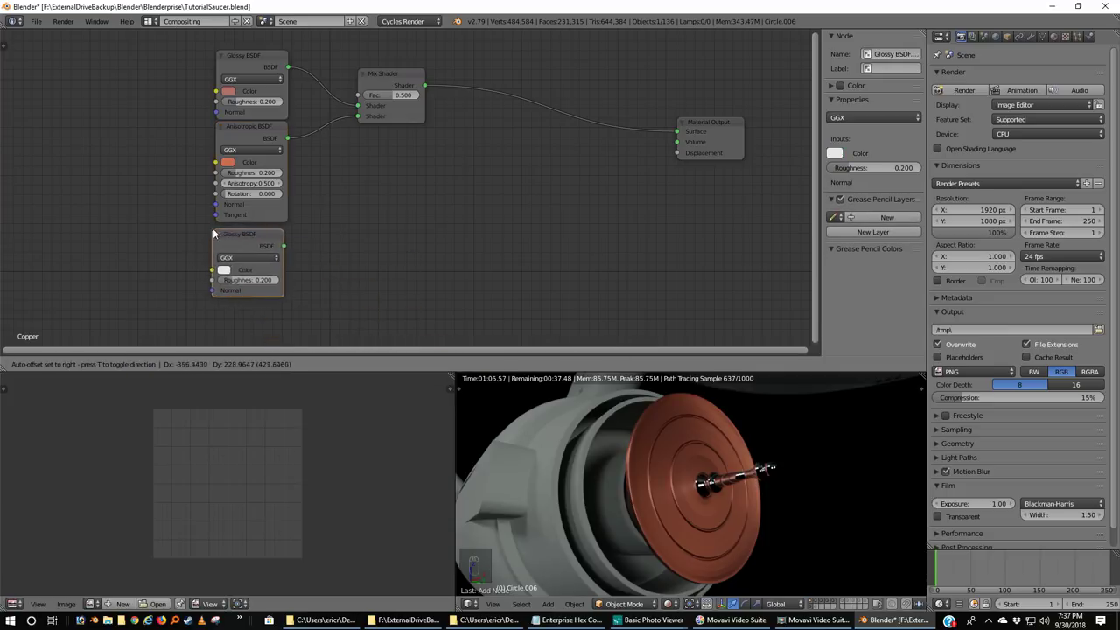
pyautogui.click(216, 229)
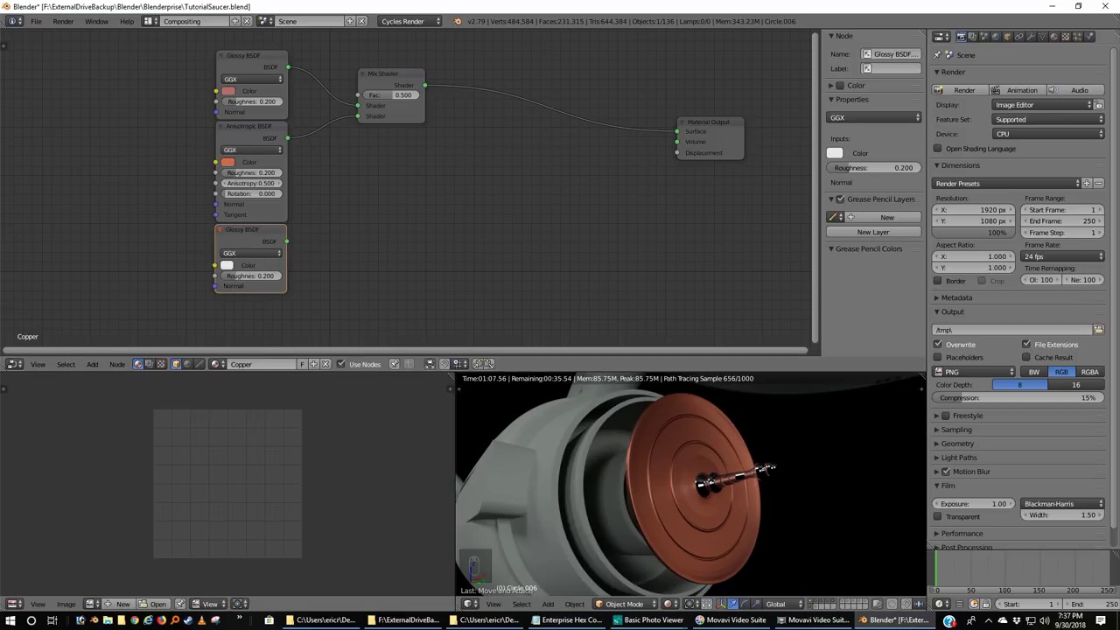
# - Set the lower Glossy BSDF node's color to hex C87533
pyautogui.hotkey('alt', 'Tab')
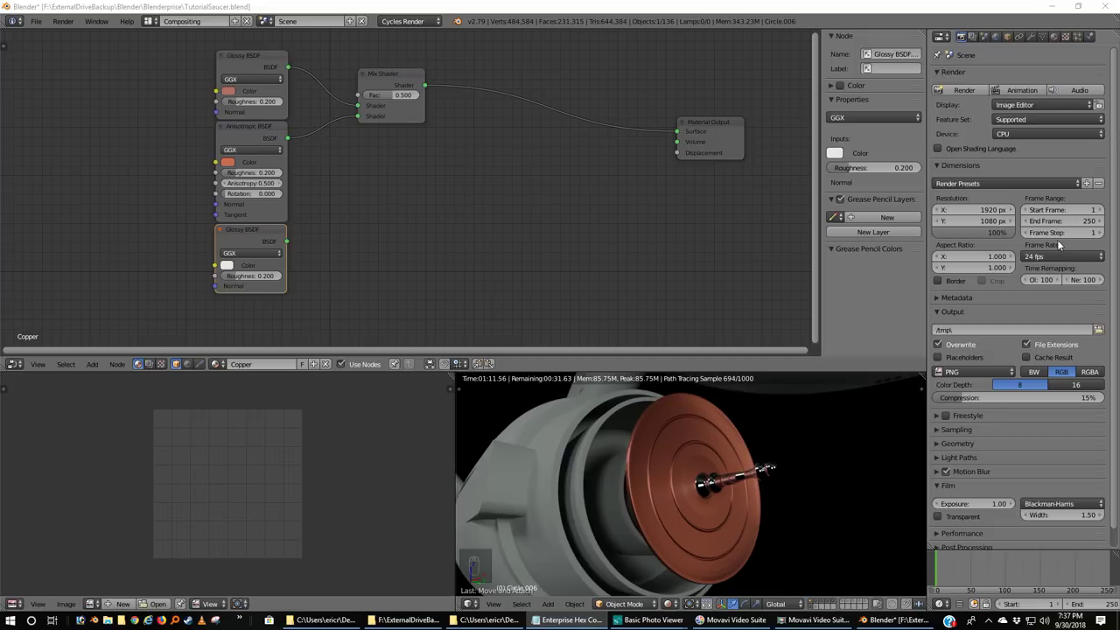
pyautogui.click(255, 229)
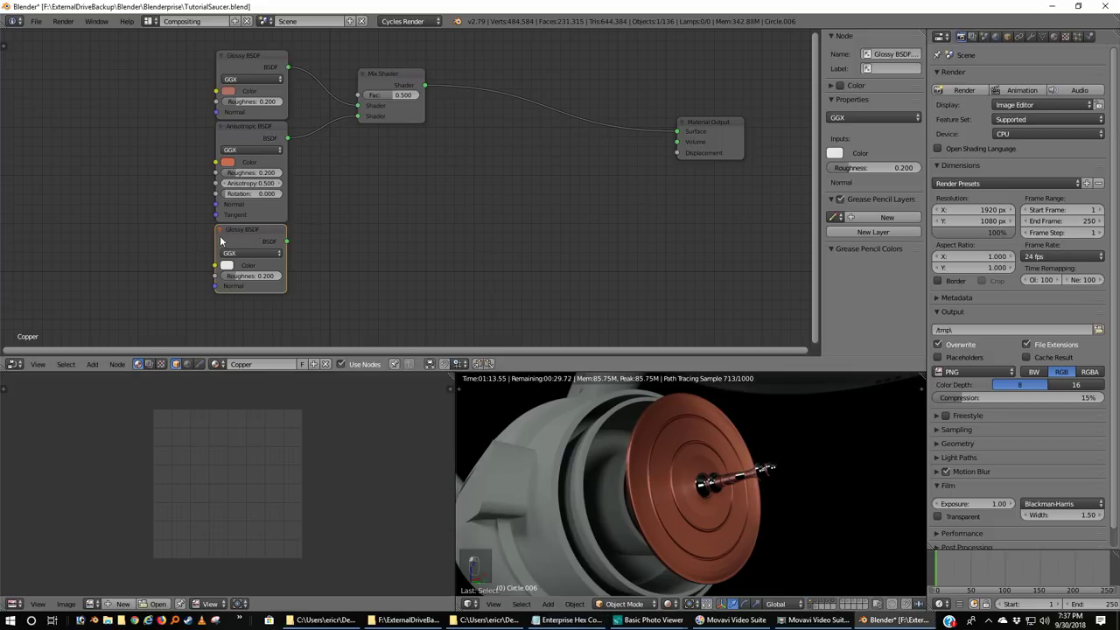
pyautogui.click(227, 265)
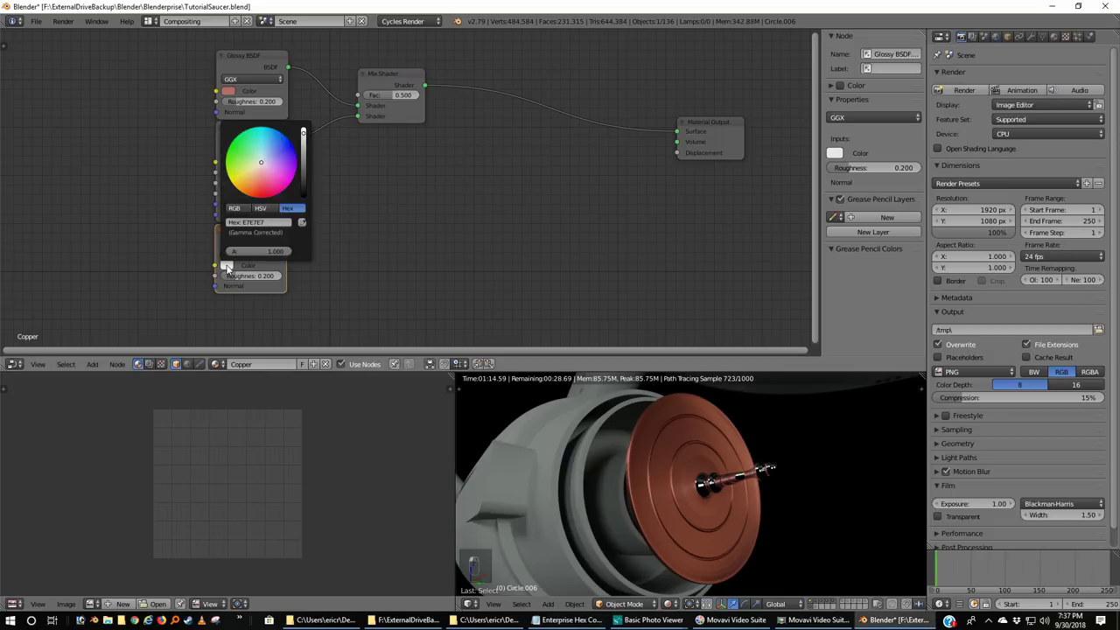
pyautogui.click(279, 222)
pyautogui.write('B87333')
pyautogui.press('Return')
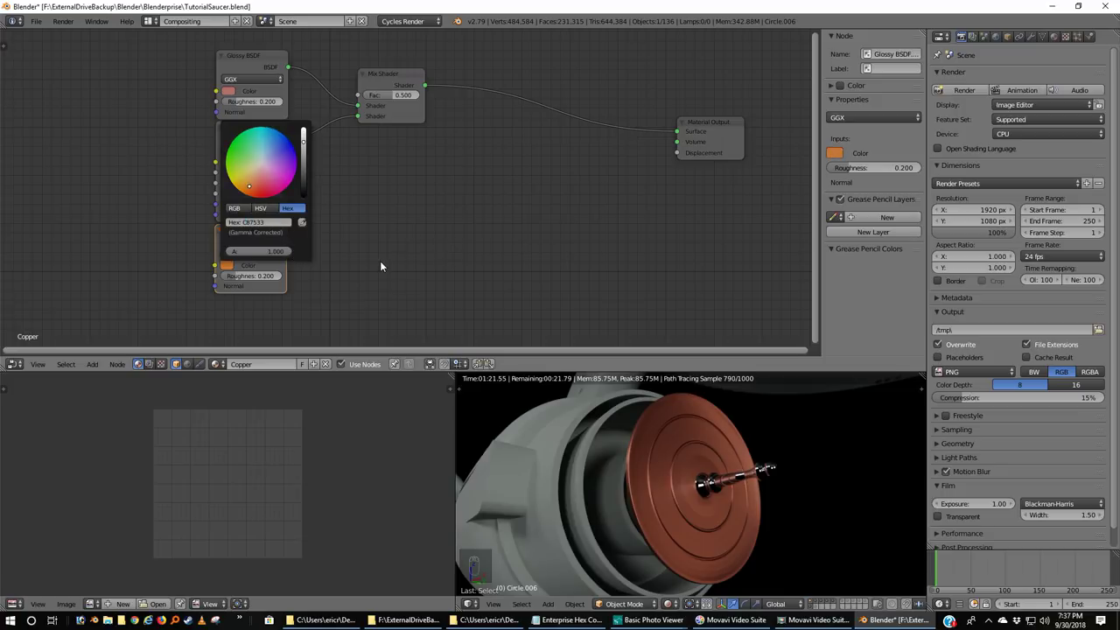
pyautogui.scroll(2, 284, 261)
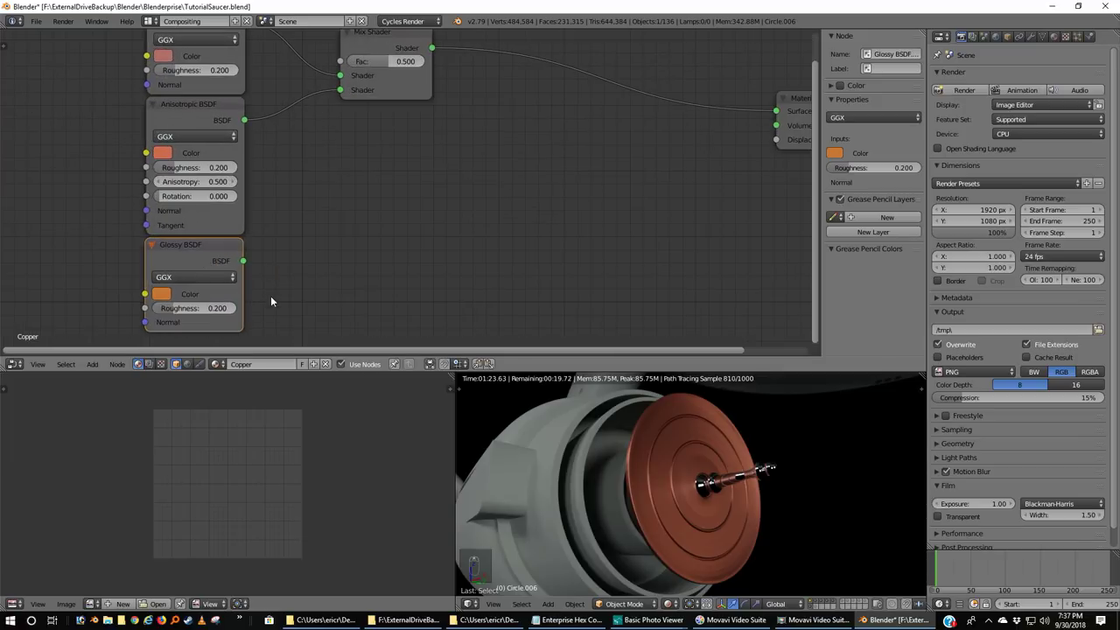
pyautogui.click(162, 296)
pyautogui.scroll(-2, 388, 249)
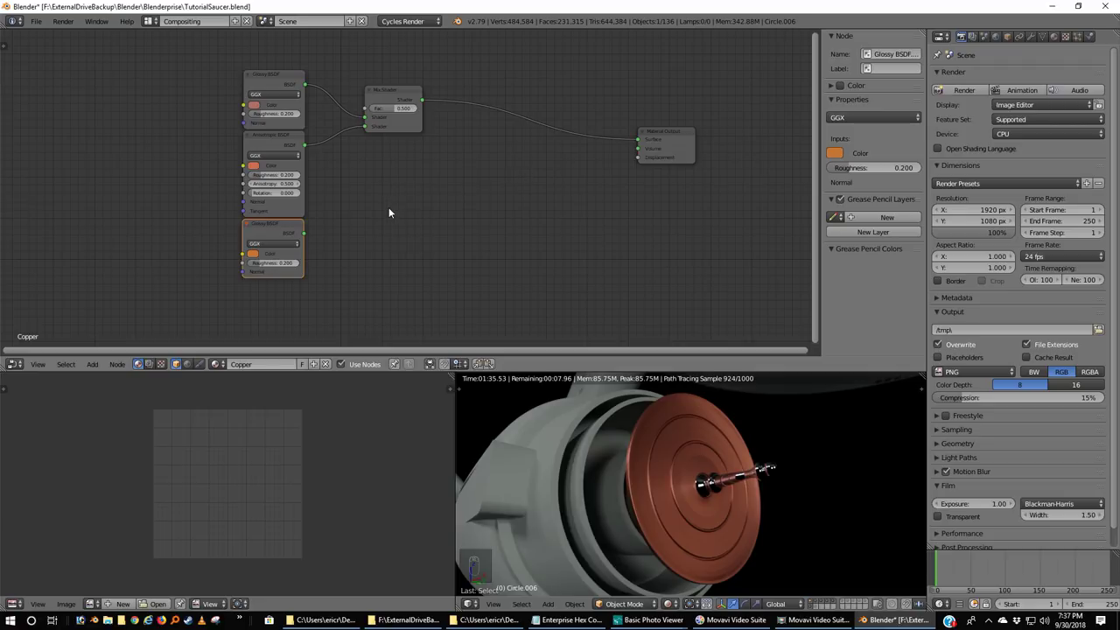
# - Add a second Mix Shader feeding the Material Output's Surface, combining the first Mix Shader with the lower Glossy BSDF
pyautogui.hotkey('shift', 'a')
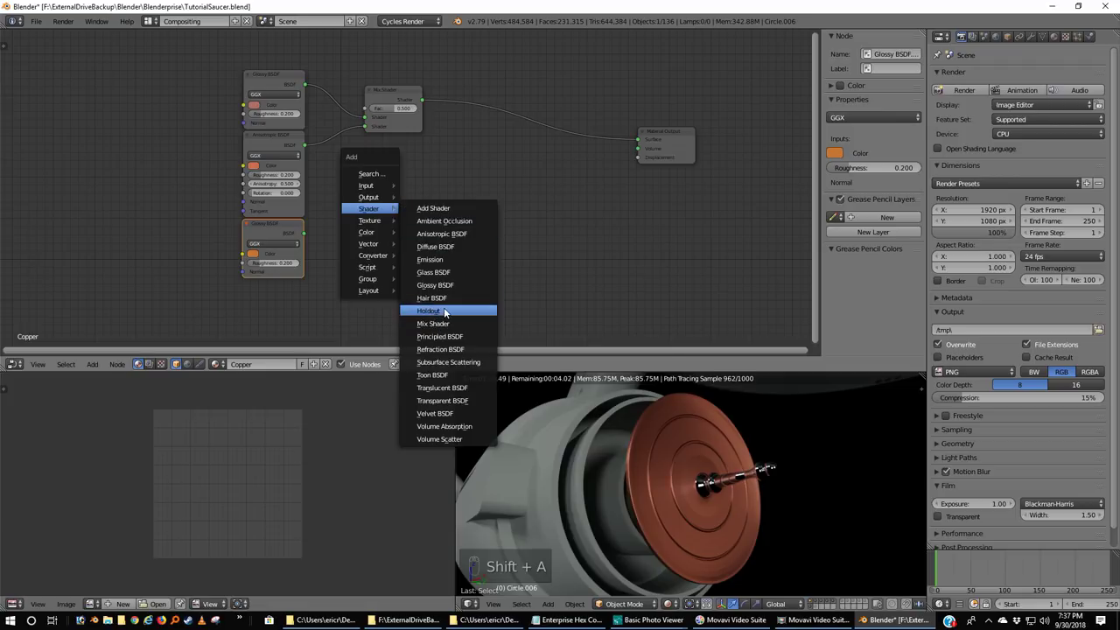
pyautogui.click(435, 324)
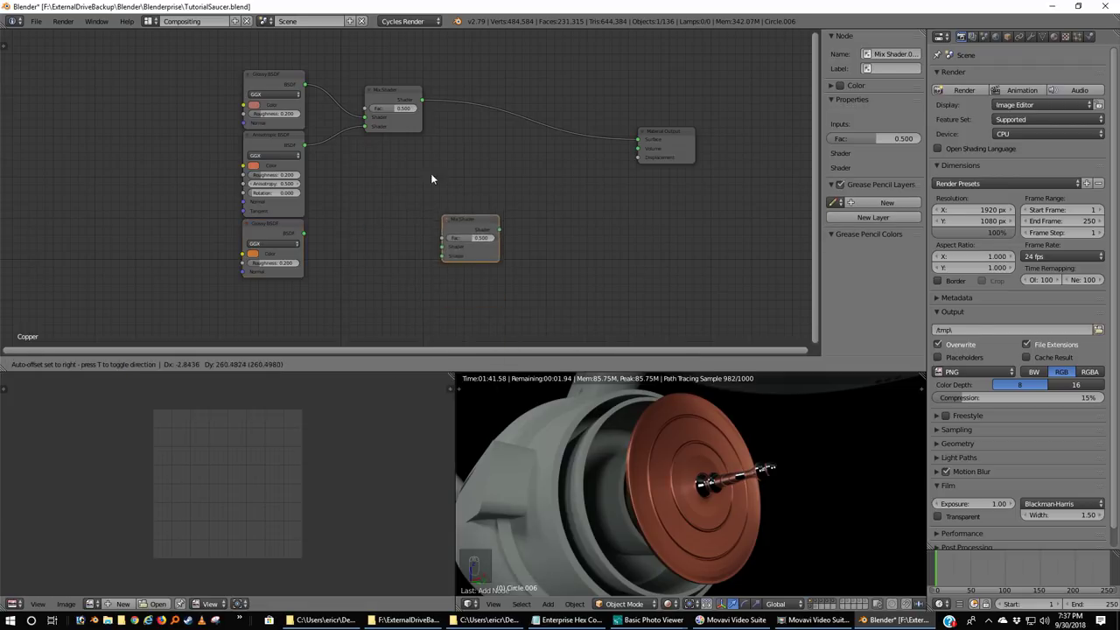
pyautogui.click(373, 171)
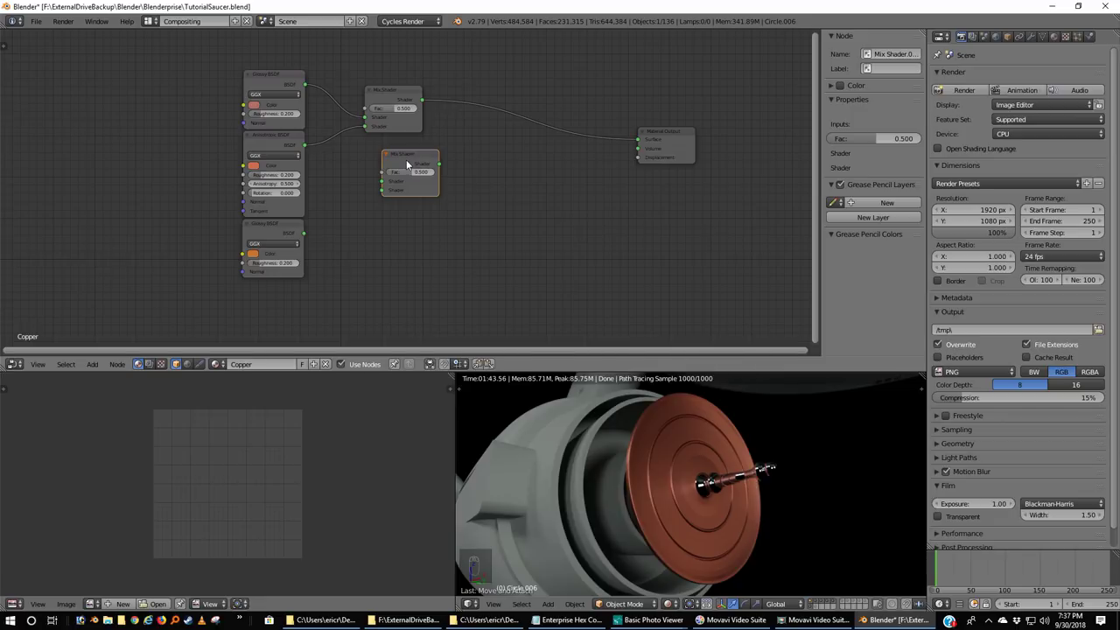
pyautogui.moveTo(407, 158); pyautogui.dragTo(636, 139)
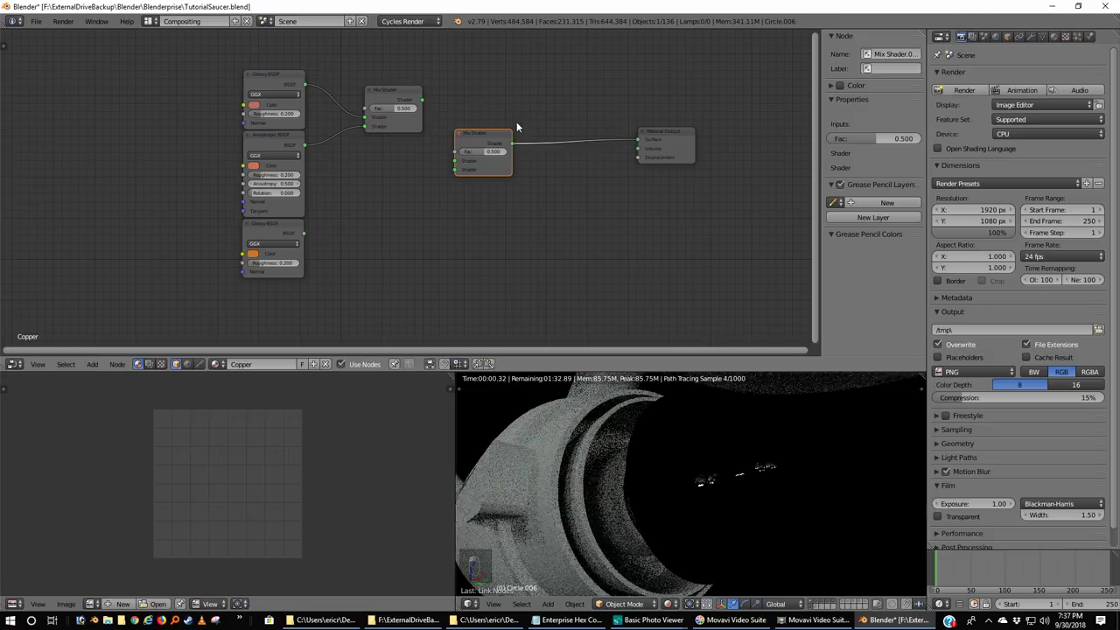
pyautogui.moveTo(421, 100); pyautogui.dragTo(454, 161)
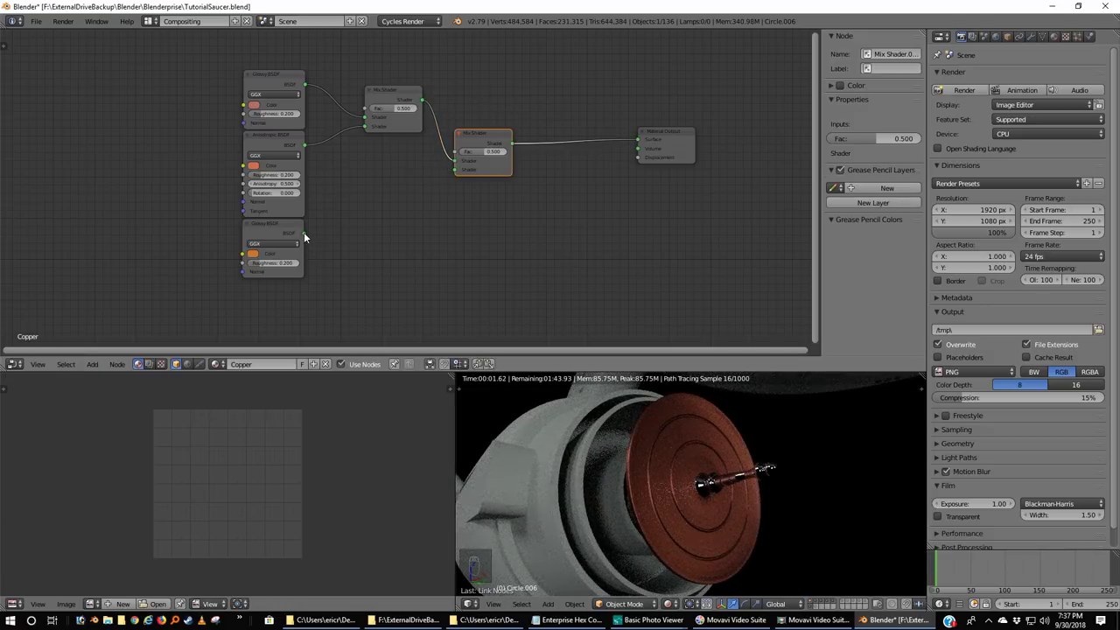
pyautogui.moveTo(303, 232); pyautogui.dragTo(455, 172)
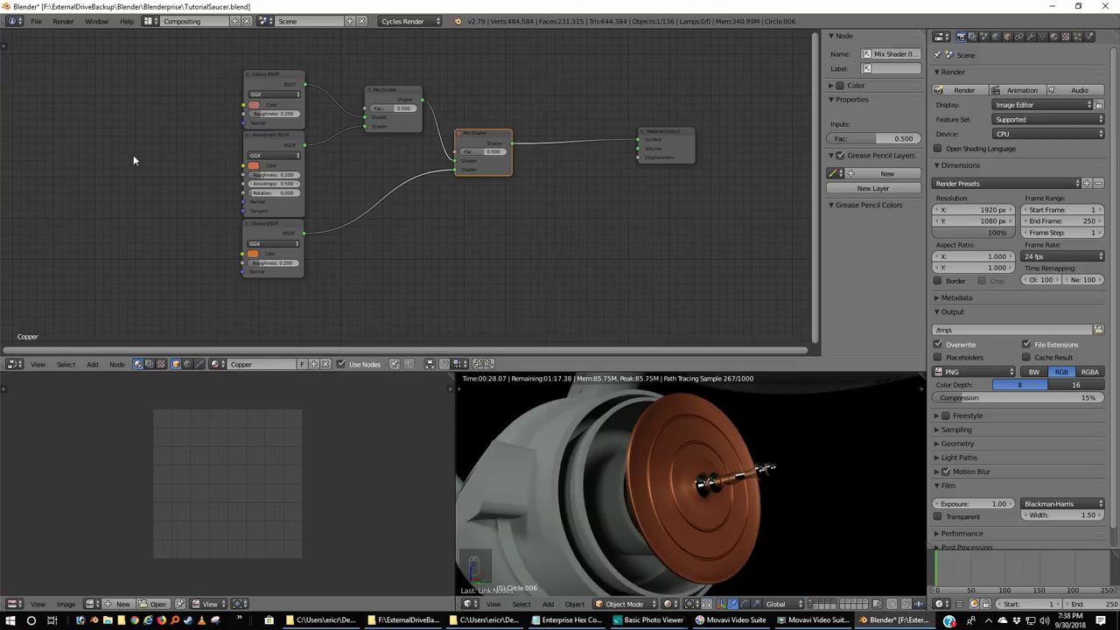
# - Search for the Bump node and place it to the left of the three BSDF shader nodes
pyautogui.hotkey('shift', 'a')
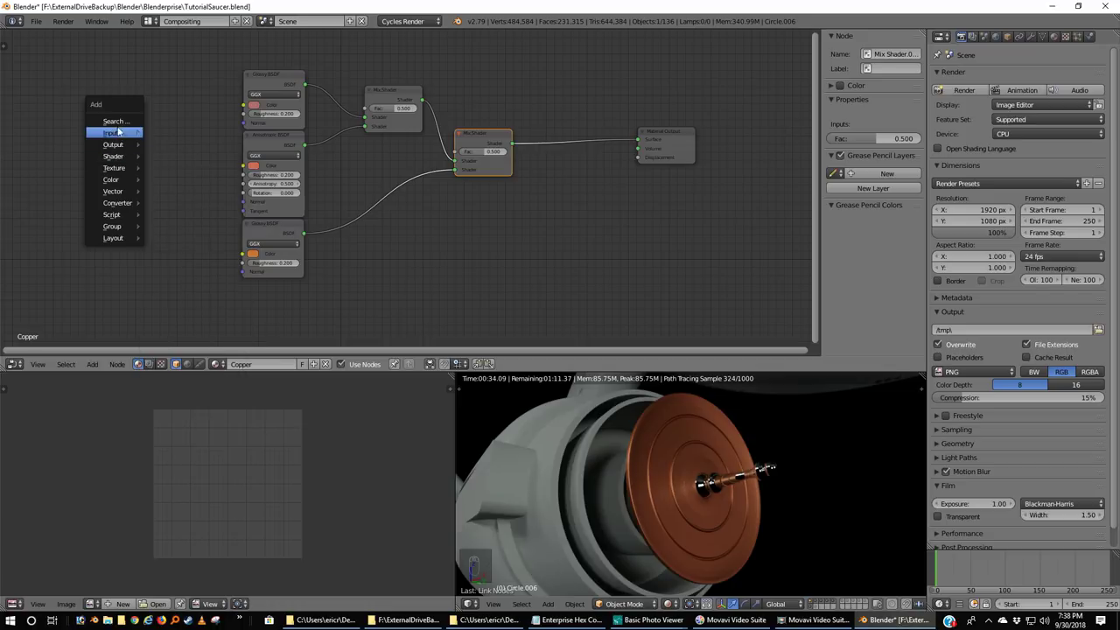
pyautogui.click(117, 122)
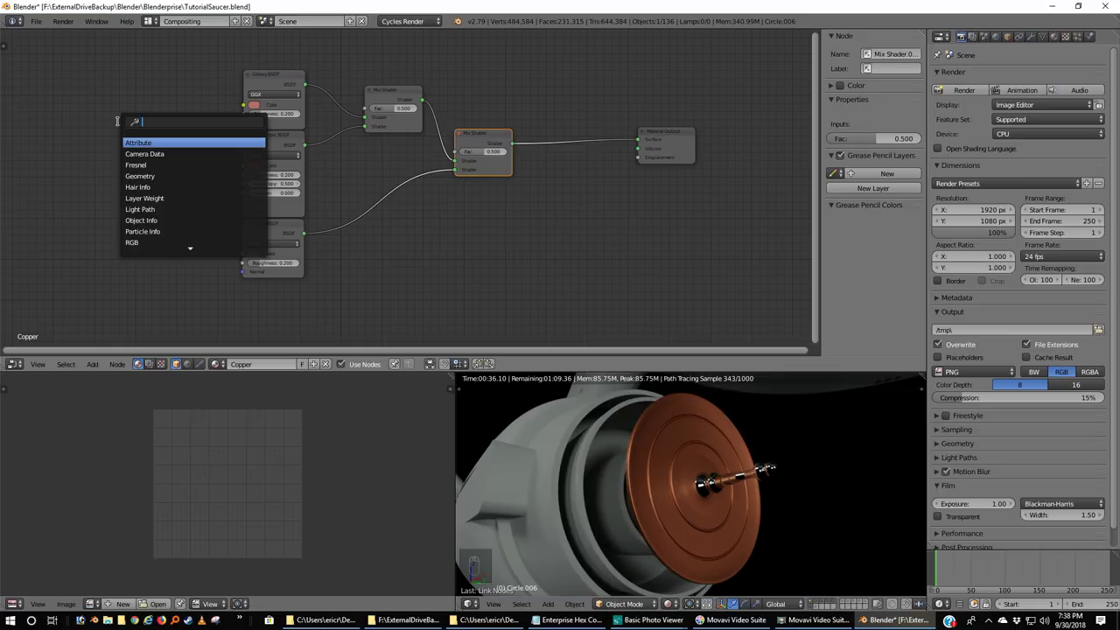
pyautogui.write('bump')
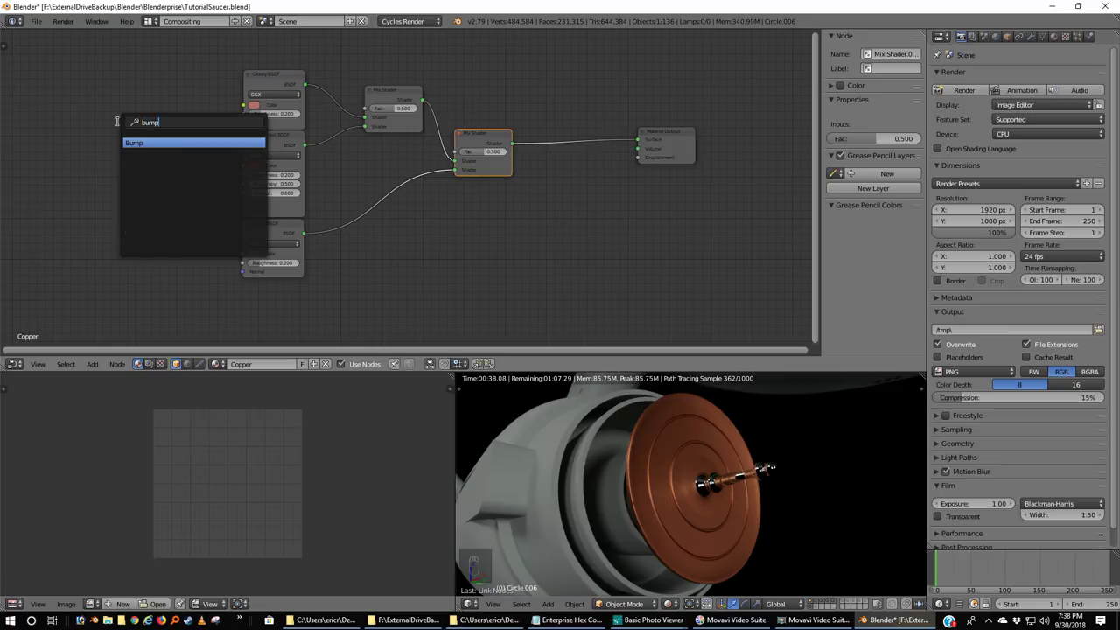
pyautogui.click(135, 142)
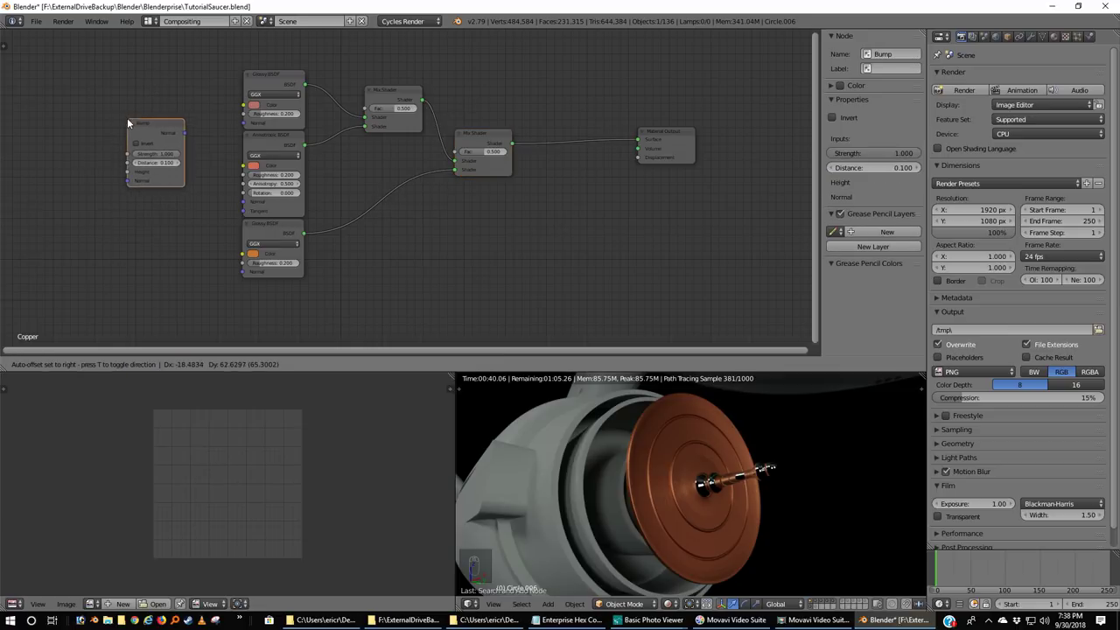
pyautogui.click(128, 120)
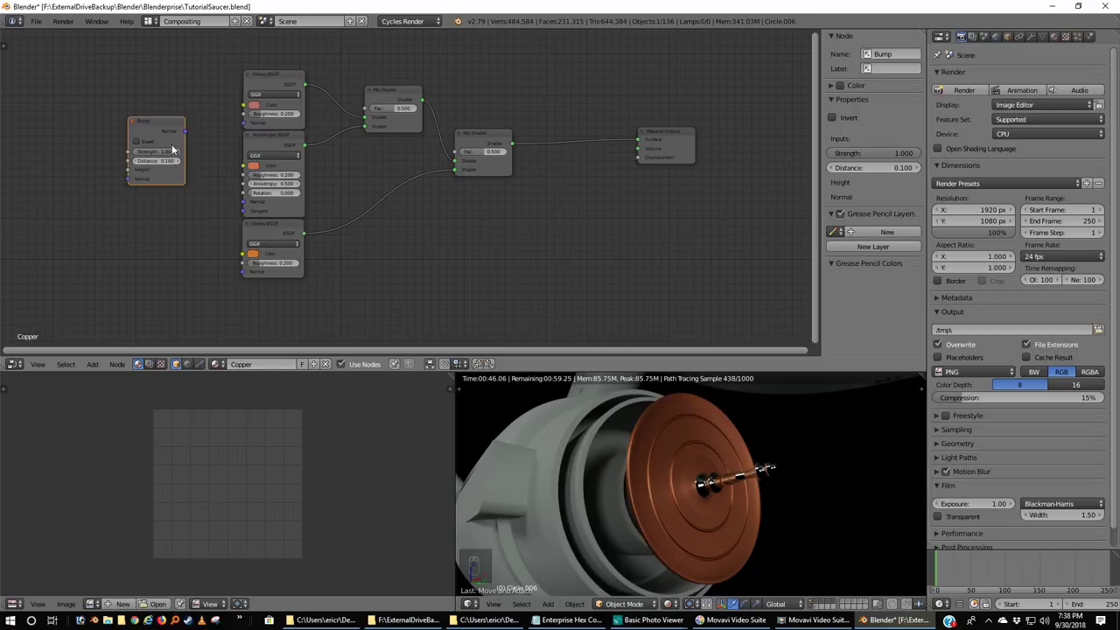
# - Connect the Bump node's Normal output to the Normal inputs of all three BSDF nodes and set its strength to 1.0
pyautogui.moveTo(186, 131); pyautogui.dragTo(254, 163)
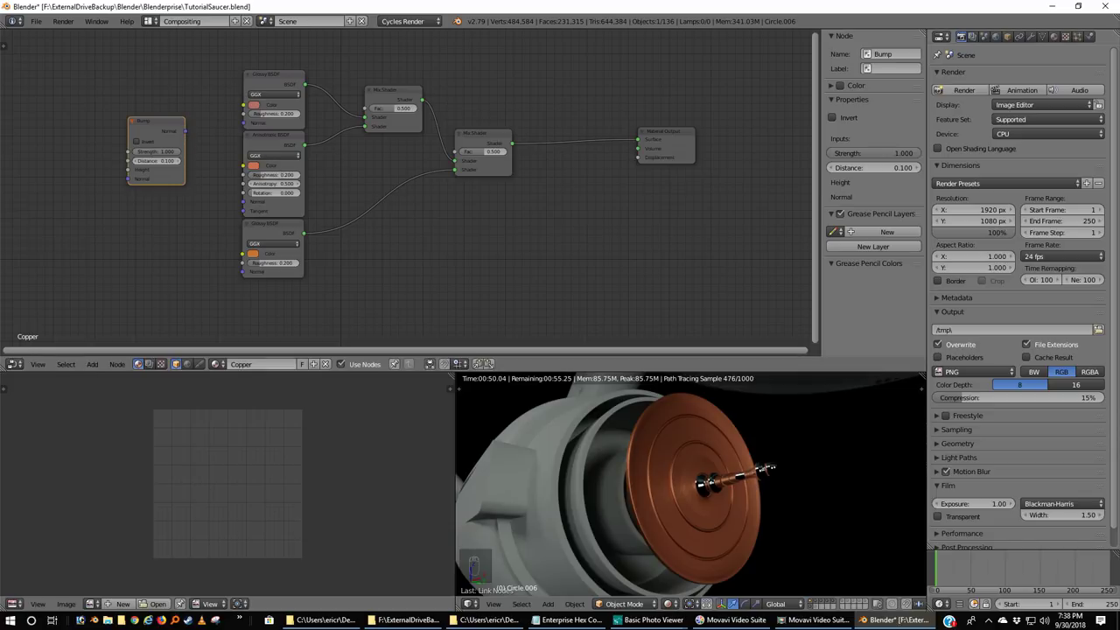
pyautogui.hotkey('alt', 'Tab')
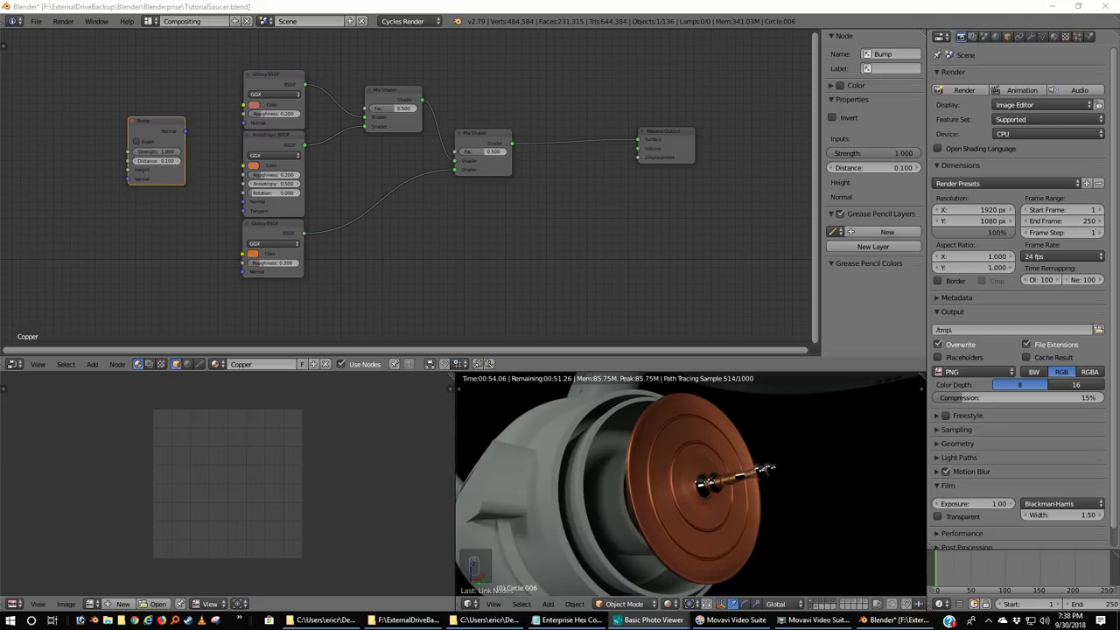
pyautogui.moveTo(183, 131); pyautogui.dragTo(240, 201)
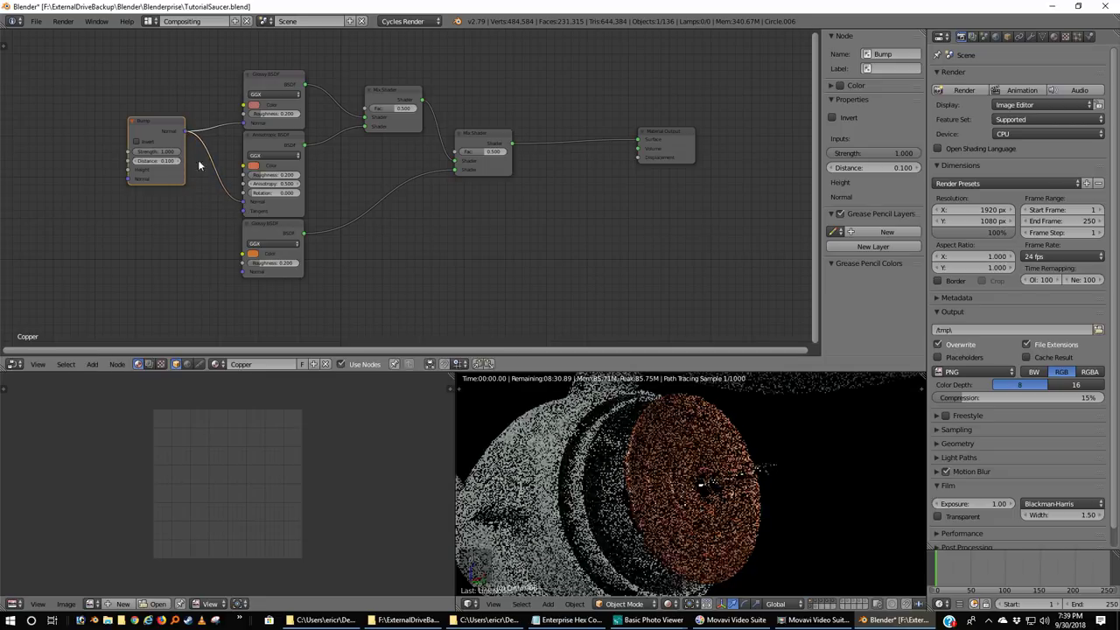
pyautogui.moveTo(185, 131); pyautogui.dragTo(238, 274)
pyautogui.click(162, 152)
pyautogui.write('1.0')
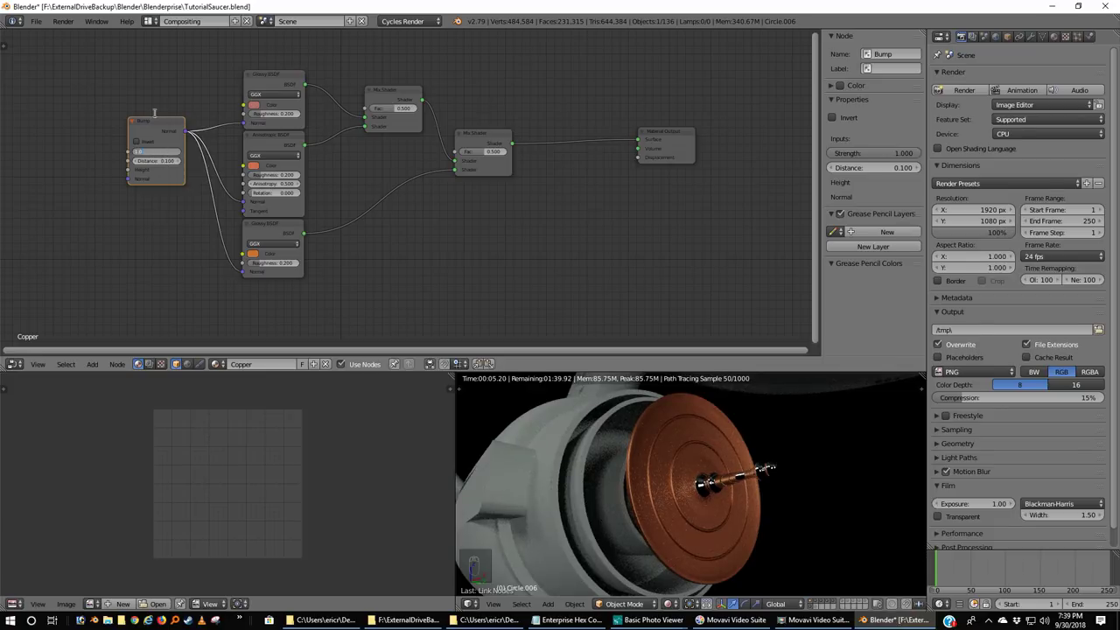
pyautogui.press('Return')
# - Add a Noise Texture node left of the Bump node and connect its Color output to the Bump's Height input
pyautogui.hotkey('shift', 'a')
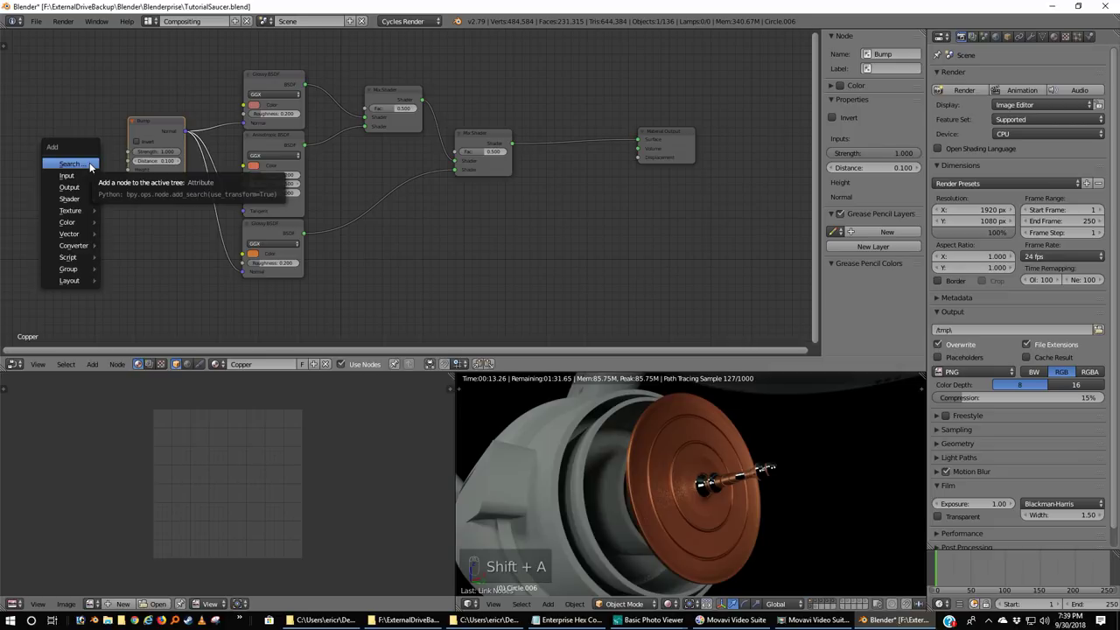
pyautogui.moveTo(74, 211)
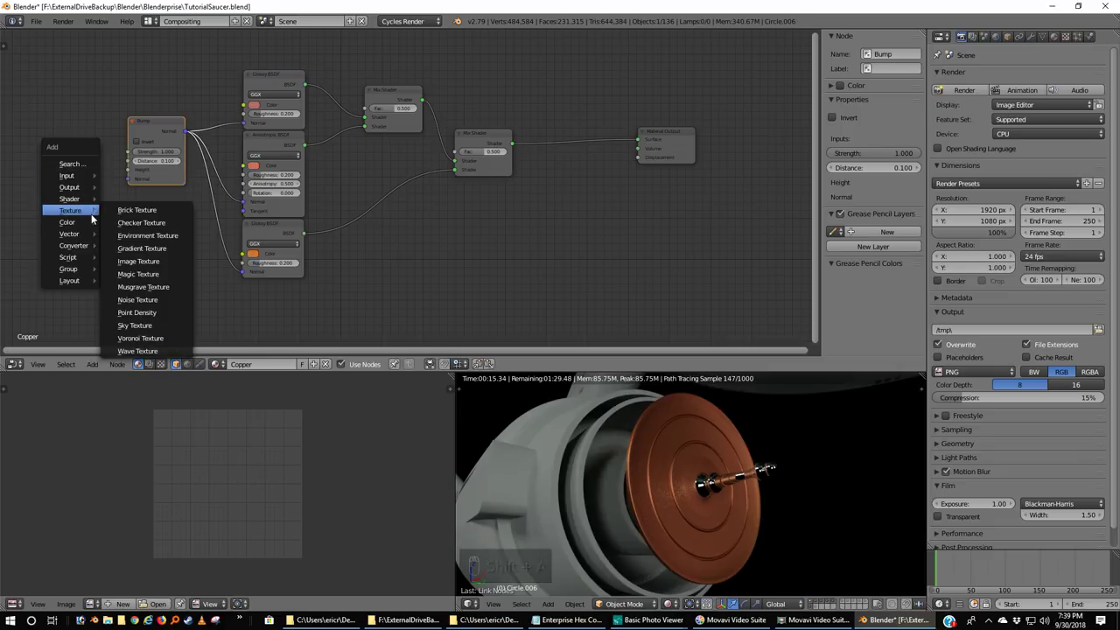
pyautogui.click(155, 300)
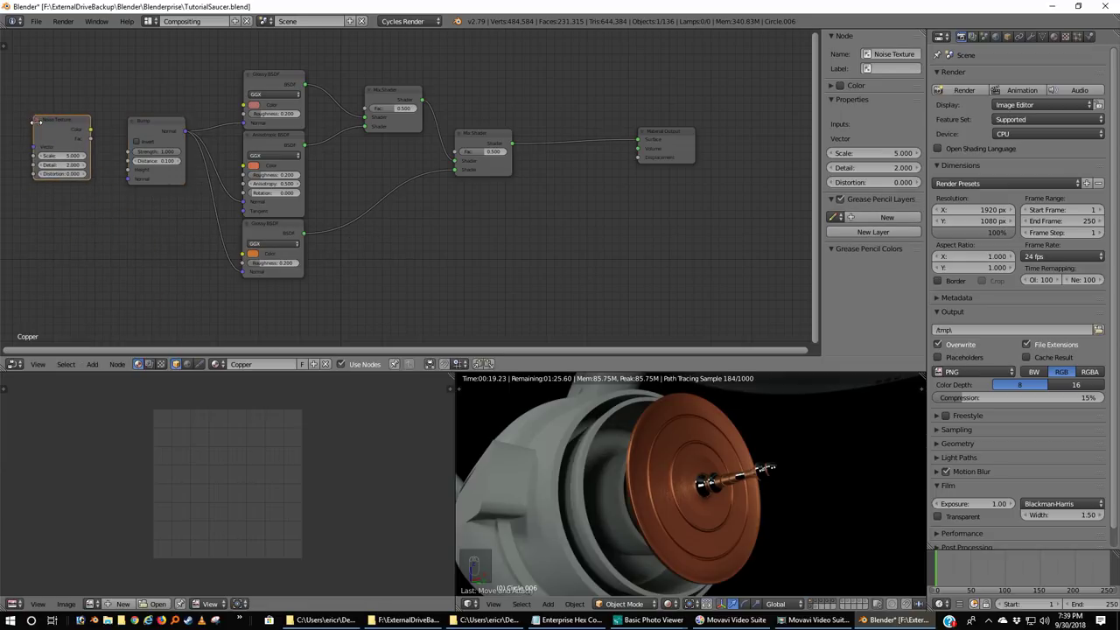
pyautogui.click(57, 146)
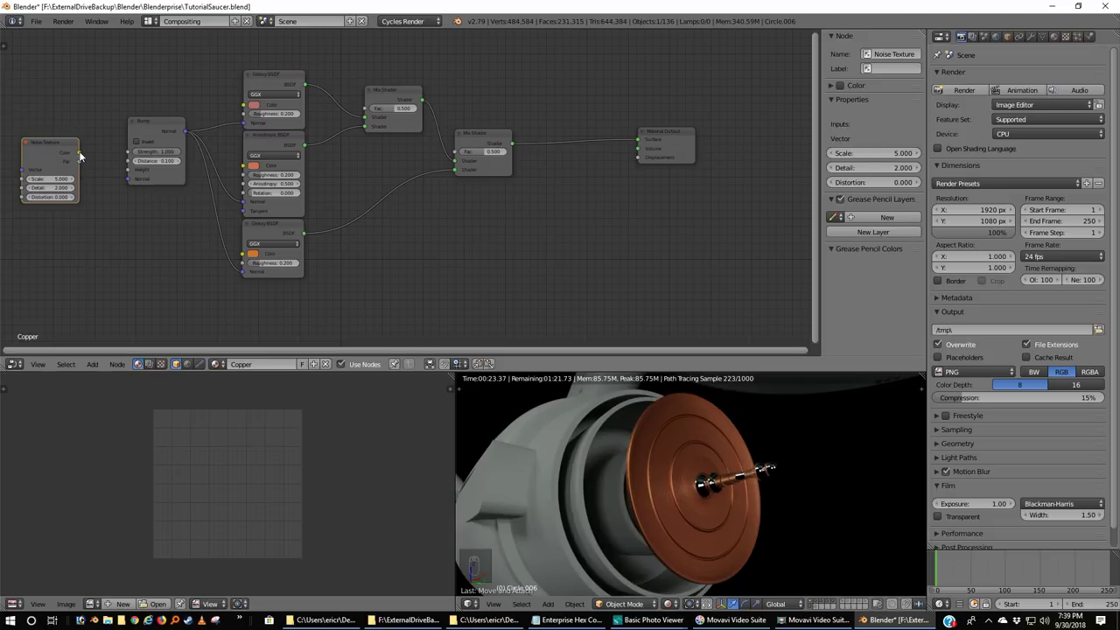
pyautogui.moveTo(78, 156); pyautogui.dragTo(127, 173)
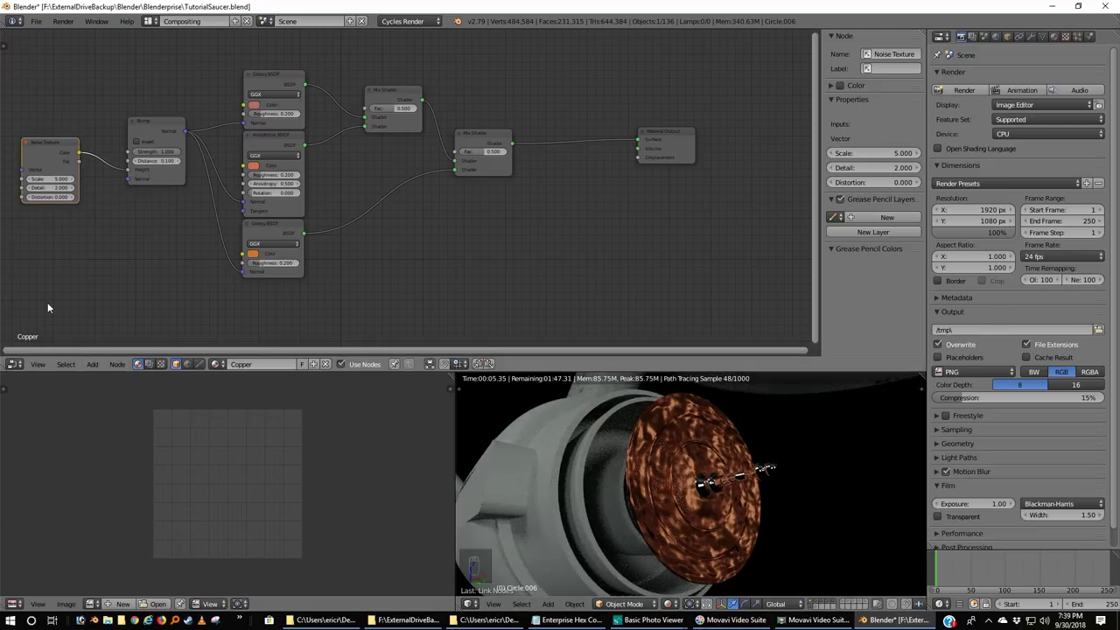
# - Set the Noise Texture node's scale to 10
pyautogui.click(48, 180)
pyautogui.write('10')
pyautogui.press('Return')
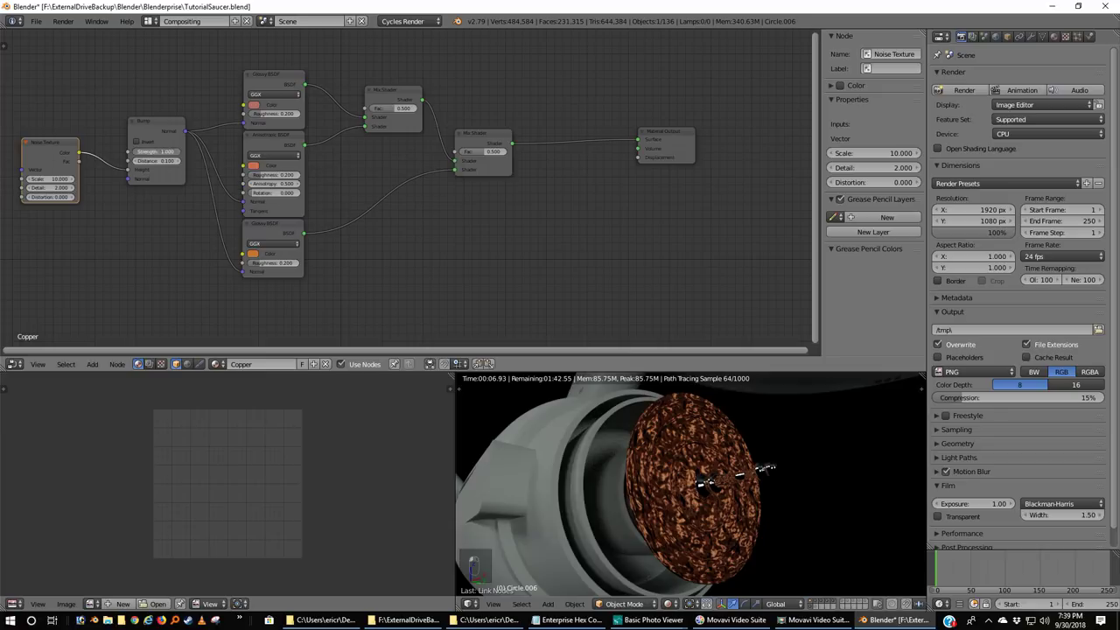
# - Set the Bump node's strength to 0.015 and move the Noise Texture and second Mix Shader nodes closer to their neighbours
pyautogui.click(169, 152)
pyautogui.write('0.01')
pyautogui.press('Return')
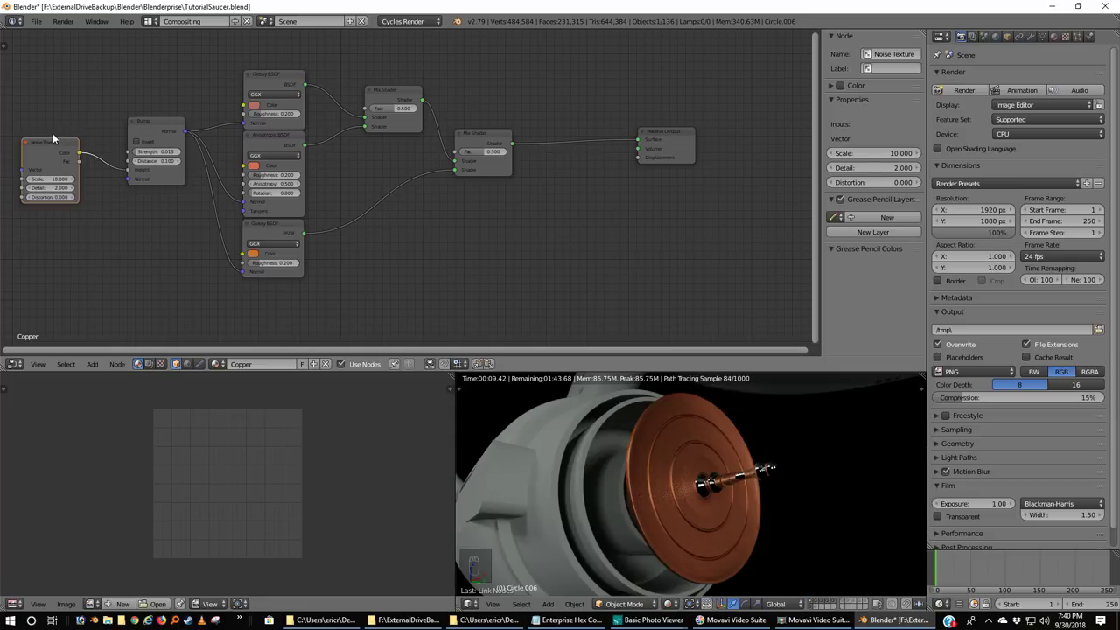
pyautogui.moveTo(50, 140); pyautogui.dragTo(88, 151)
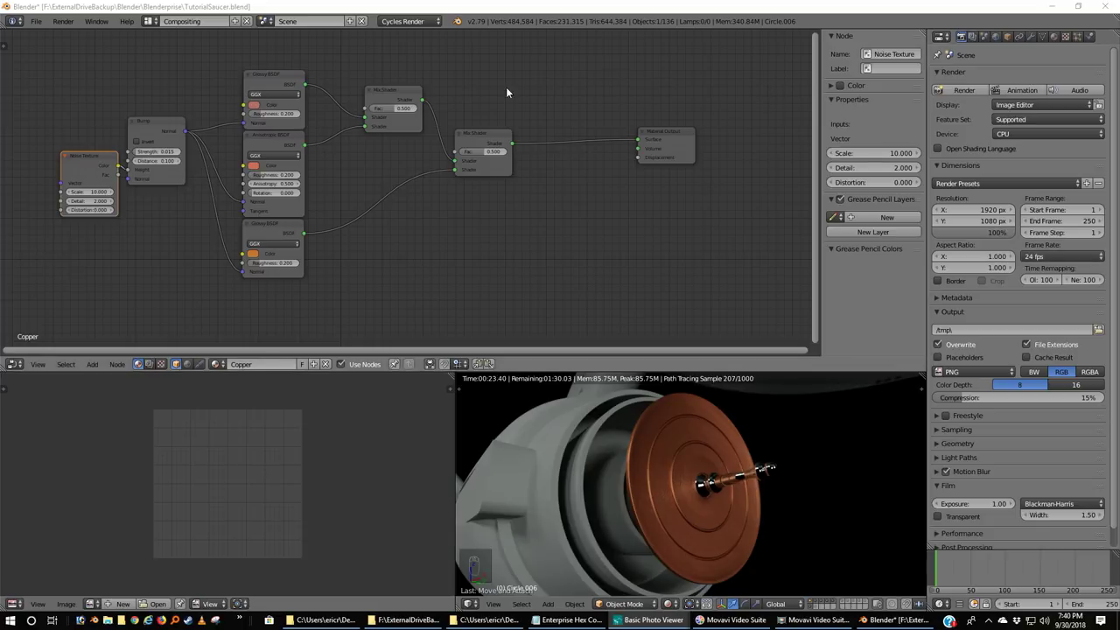
pyautogui.moveTo(492, 144); pyautogui.dragTo(469, 145)
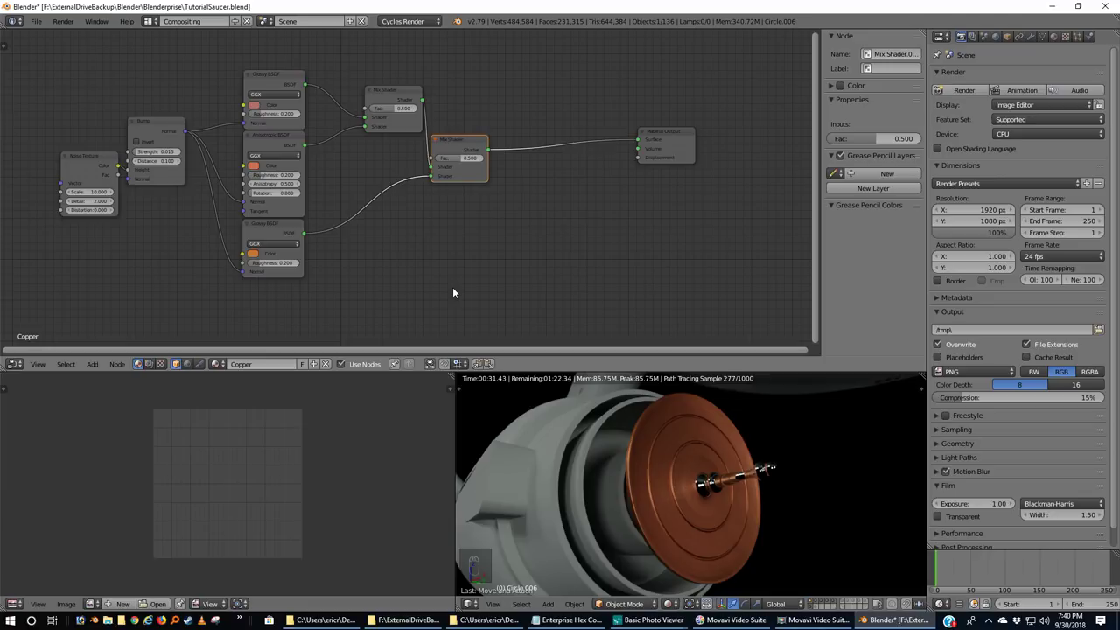
# - Add an Anisotropic BSDF node below the lowest Glossy BSDF and connect the Bump node's Normal output to its Normal input
pyautogui.hotkey('shift', 'a')
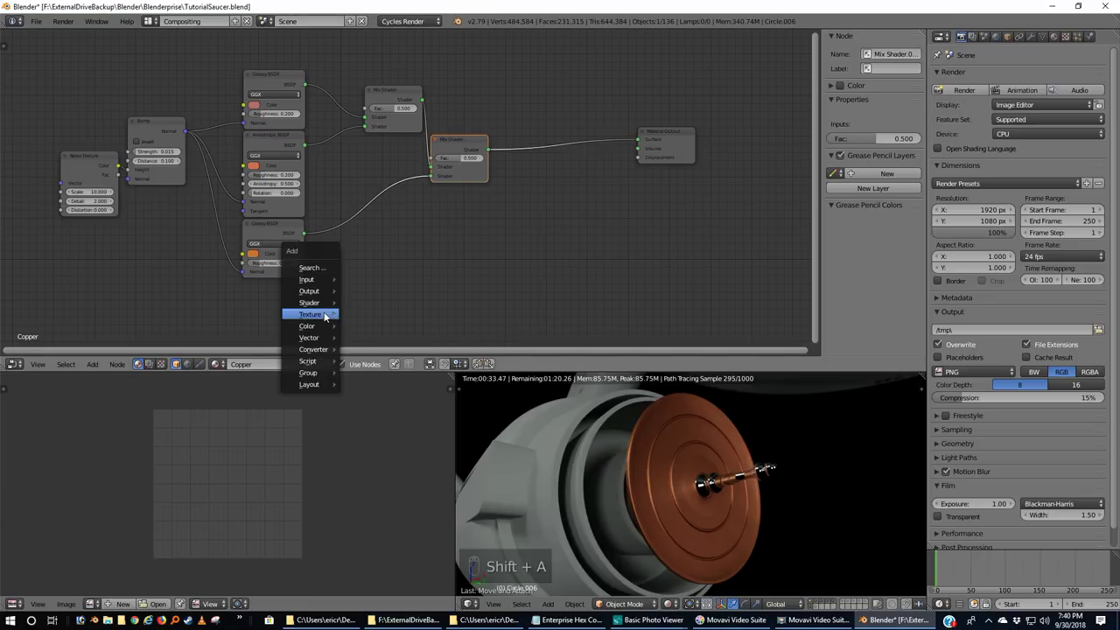
pyautogui.moveTo(326, 303)
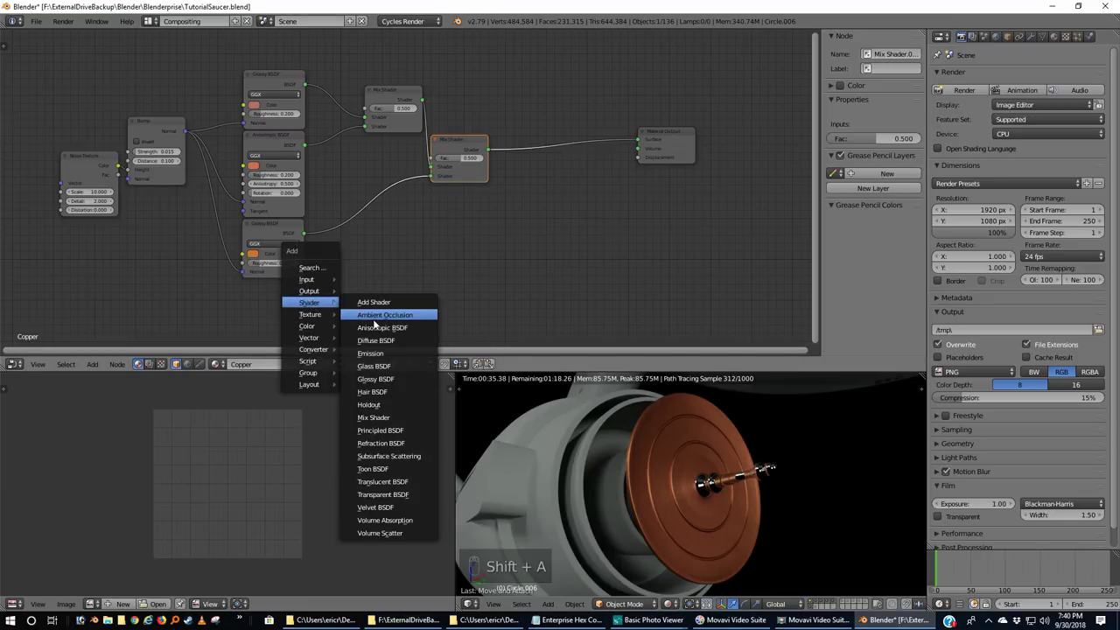
pyautogui.click(377, 329)
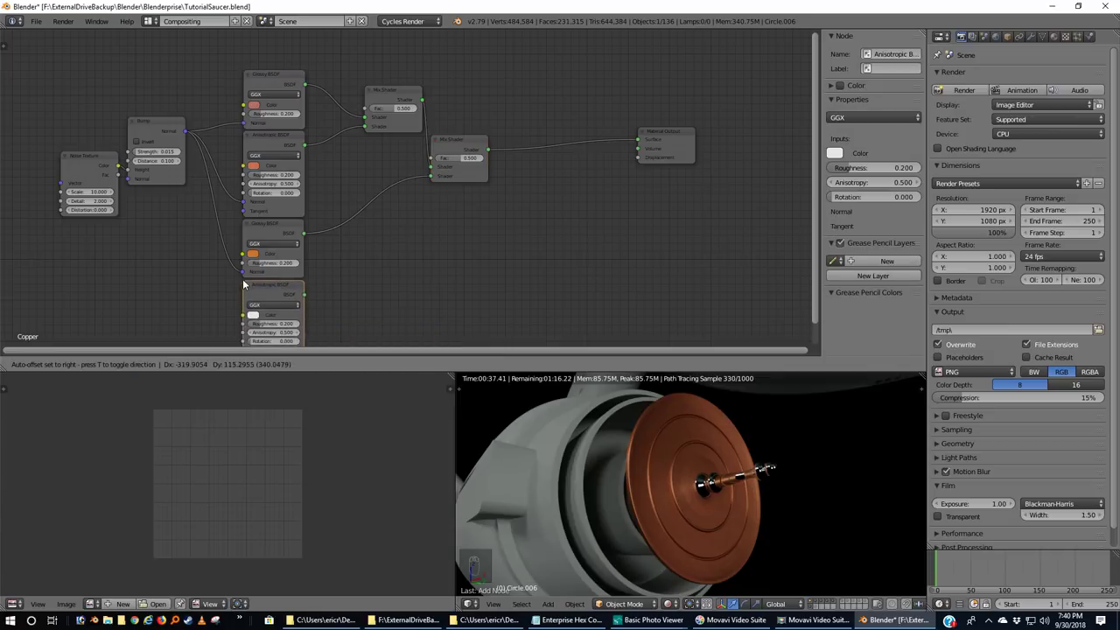
pyautogui.click(243, 278)
pyautogui.scroll(-2, 376, 288)
pyautogui.scroll(1, 374, 289)
pyautogui.scroll(1, 374, 295)
pyautogui.moveTo(374, 295); pyautogui.dragTo(408, 269, button='middle')
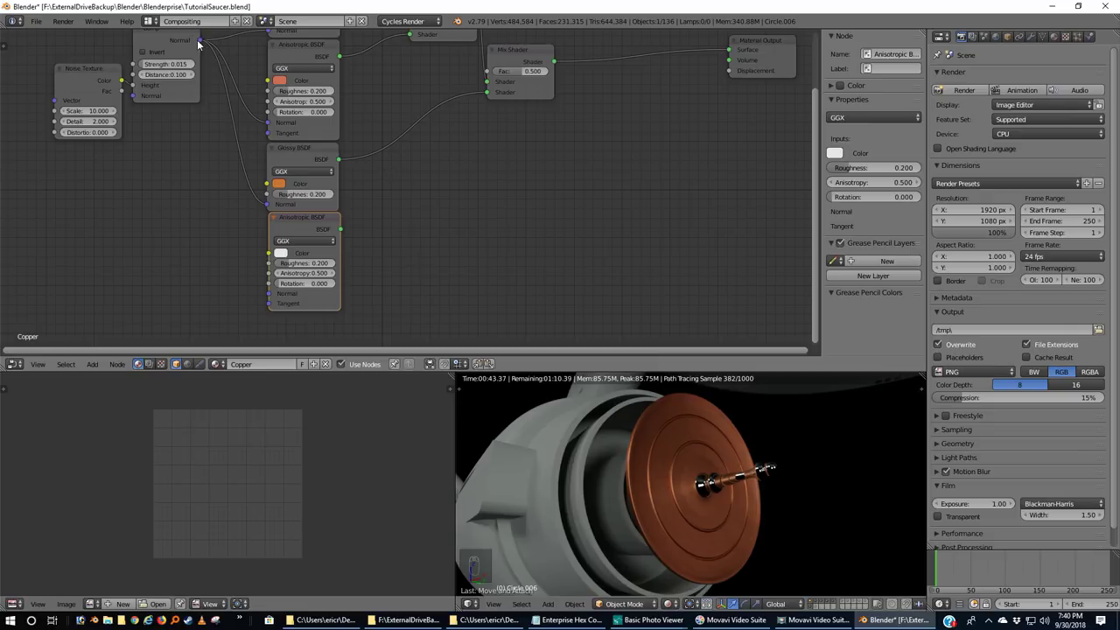
pyautogui.moveTo(200, 41); pyautogui.dragTo(269, 293)
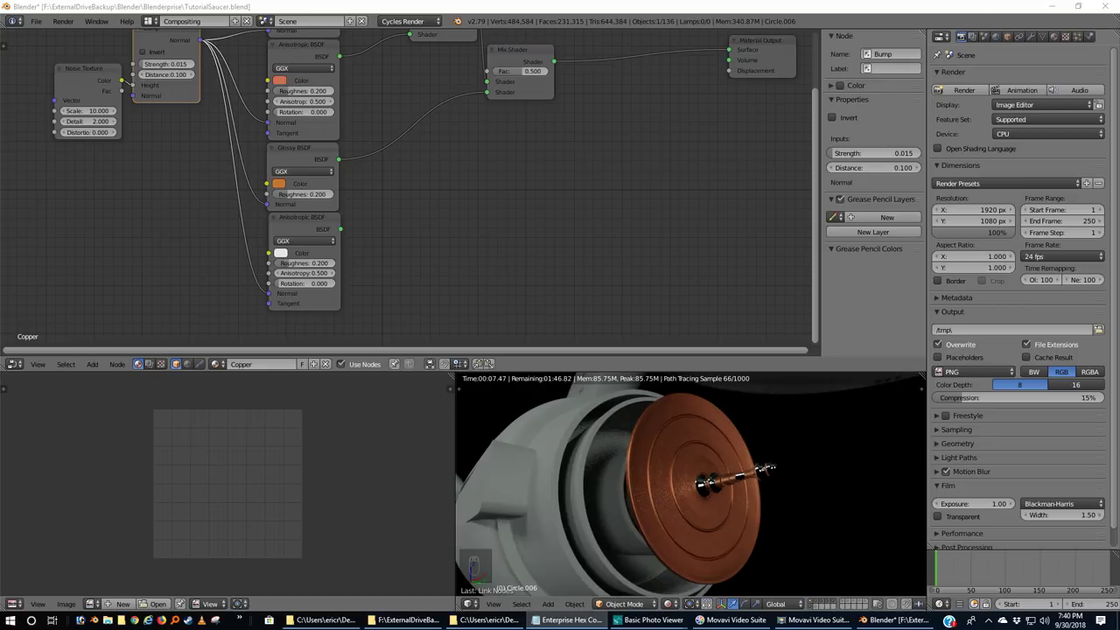
# - Set the new Anisotropic BSDF node's color to a pale cyan using a hex value
pyautogui.click(281, 253)
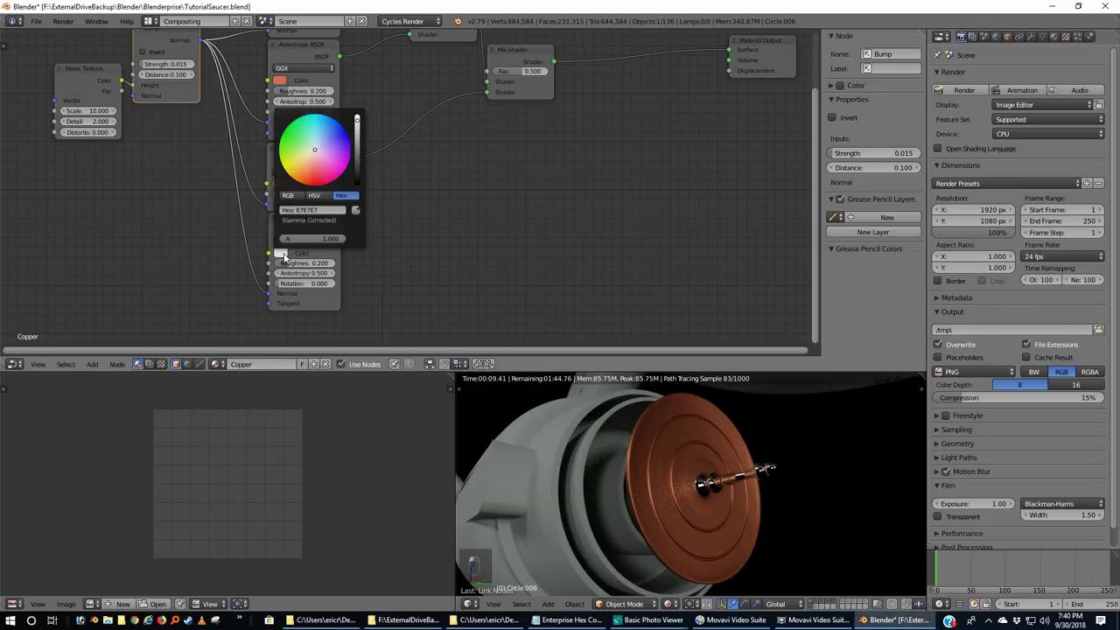
pyautogui.click(323, 208)
pyautogui.write('BEC9CB')
pyautogui.press('Return')
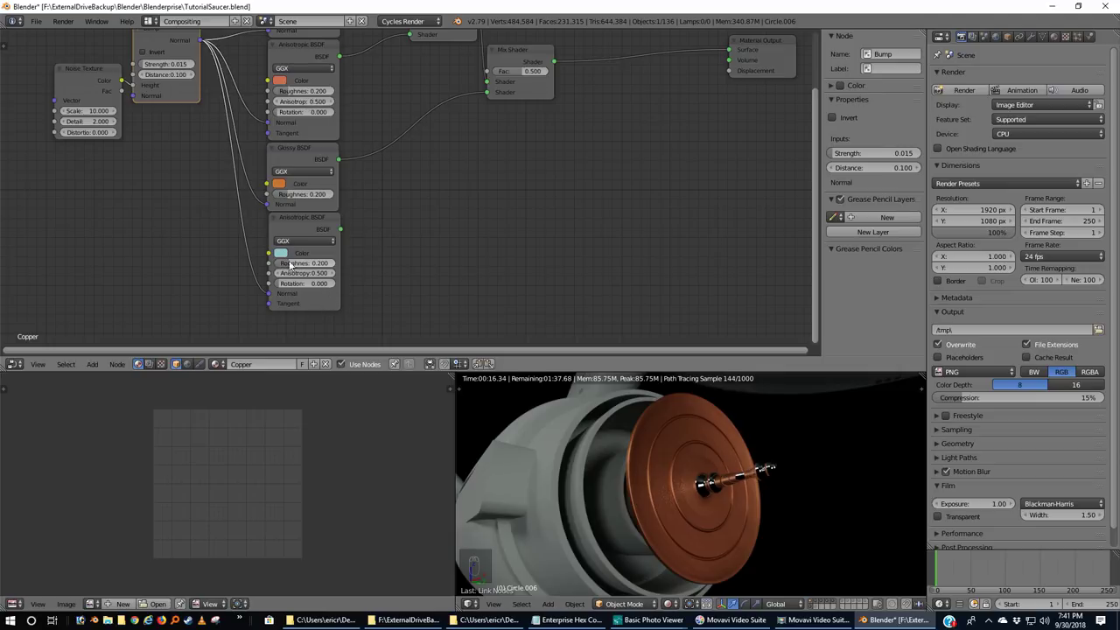
pyautogui.click(280, 254)
# - Insert a Mix Shader between the last Mix Shader and Material Output, and connect the cyan Anisotropic BSDF to its second Shader input
pyautogui.hotkey('shift', 'a')
pyautogui.moveTo(564, 226)
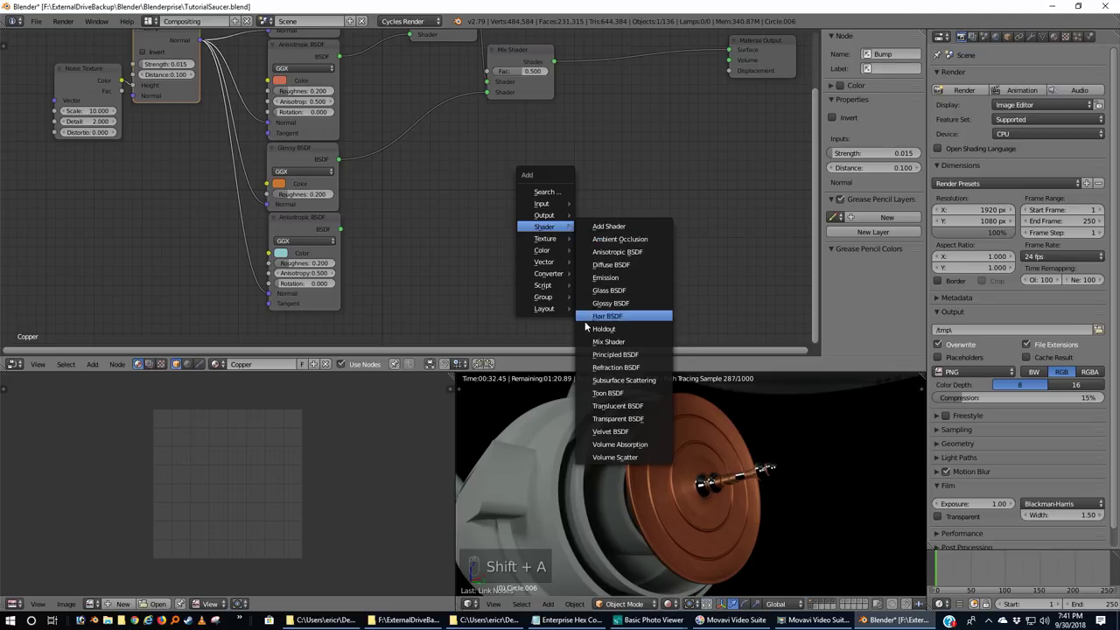
pyautogui.click(611, 342)
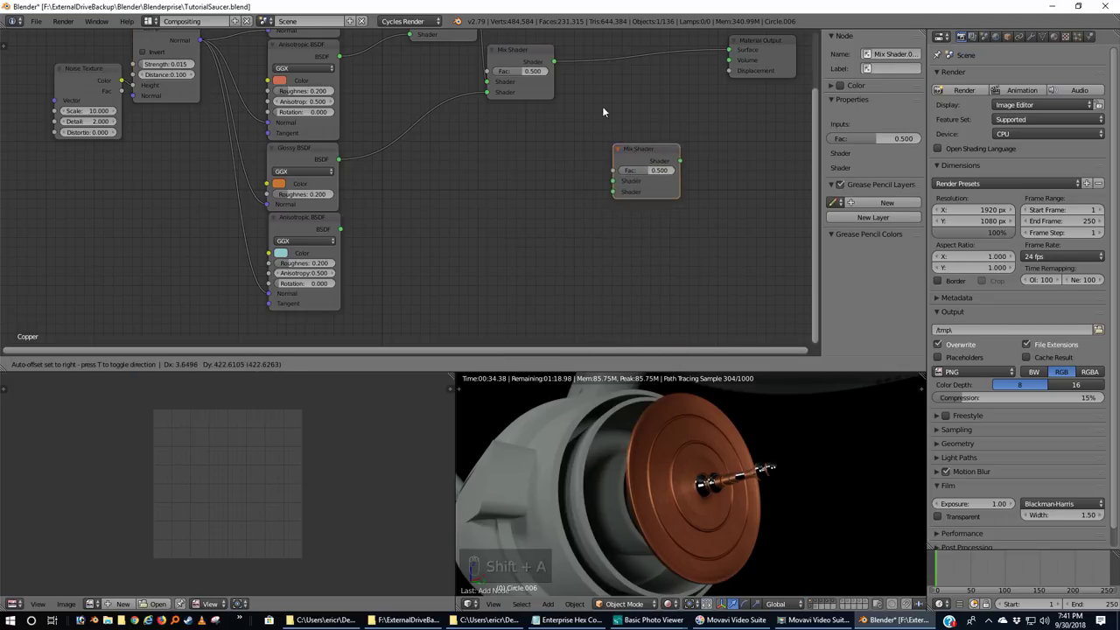
pyautogui.click(586, 62)
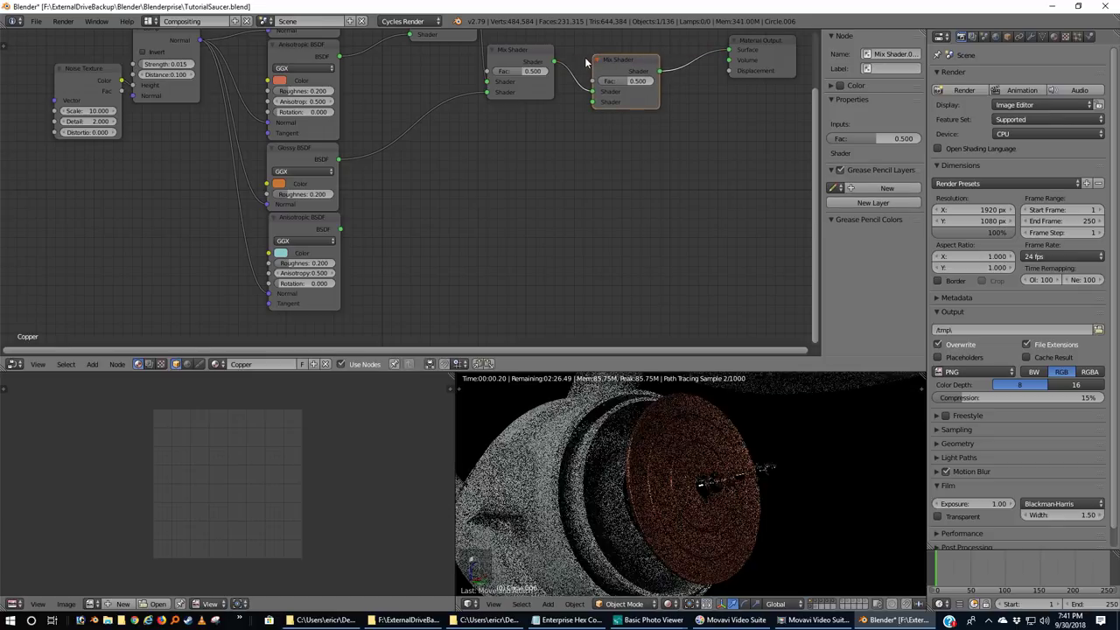
pyautogui.click(339, 232)
pyautogui.moveTo(340, 230); pyautogui.dragTo(593, 102)
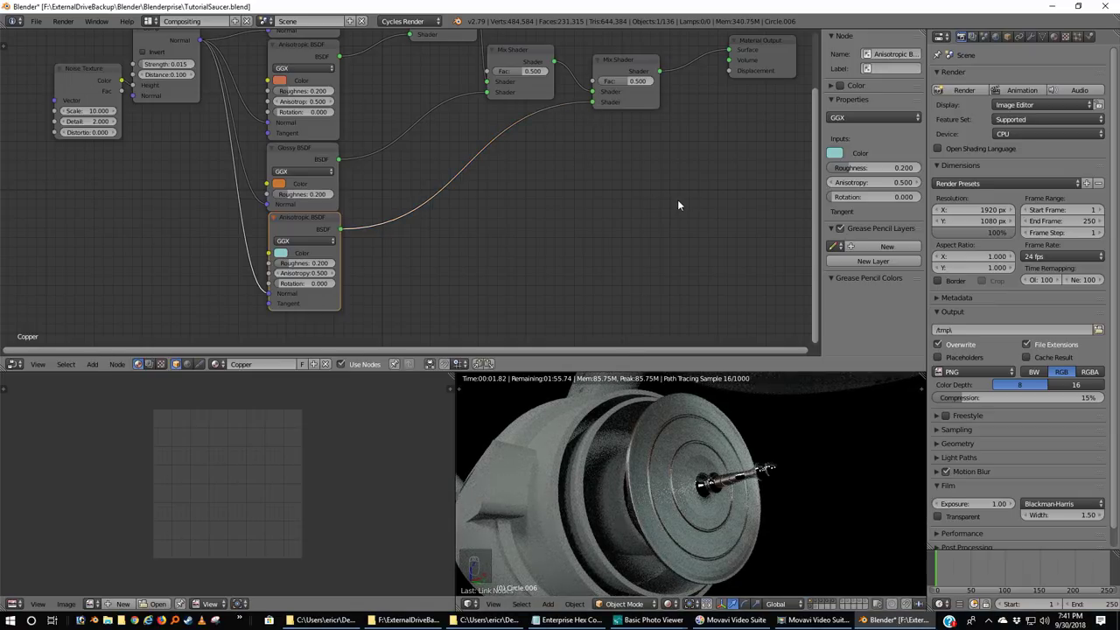
# - Add a Layer Weight node above the Mix Shaders and connect its Fresnel output to the final Mix Shader's Fac input
pyautogui.moveTo(670, 198); pyautogui.dragTo(625, 327, button='middle')
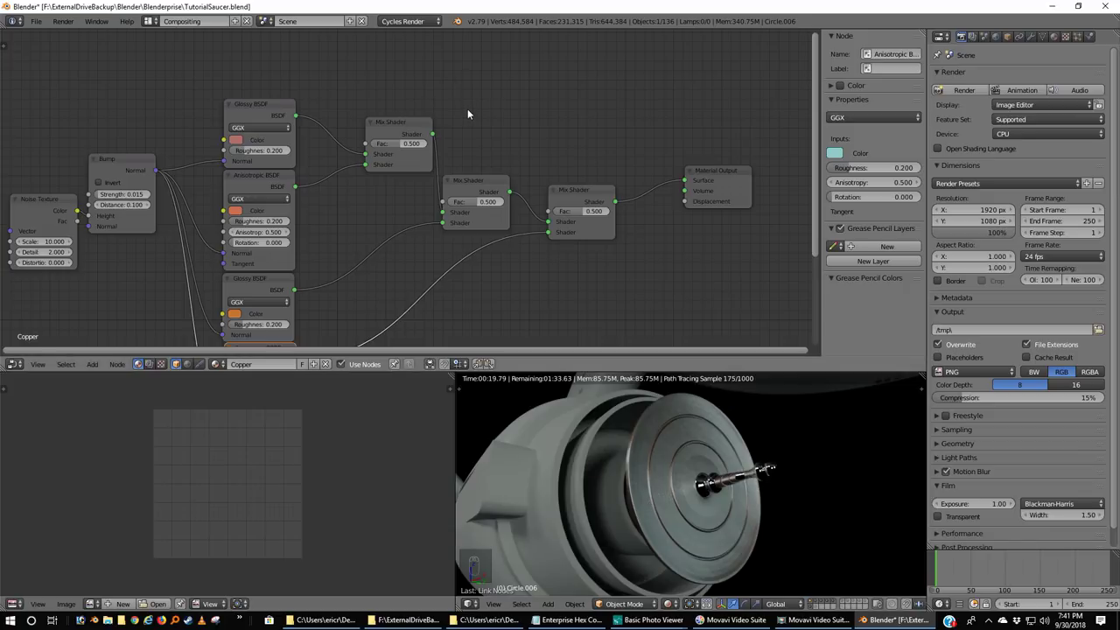
pyautogui.hotkey('shift', 'a')
pyautogui.moveTo(476, 113)
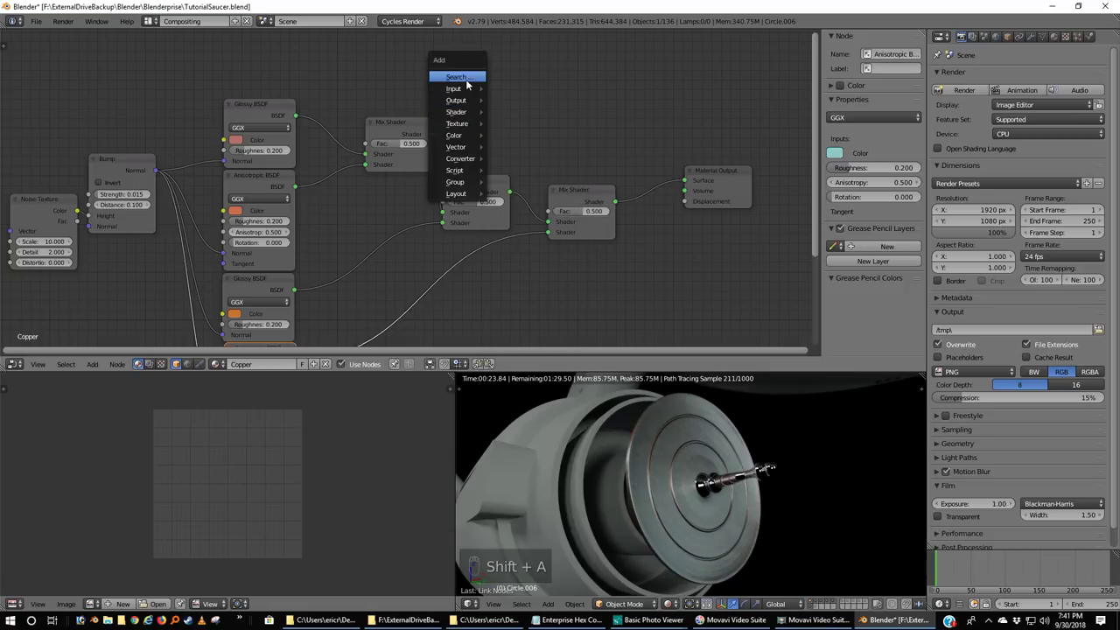
pyautogui.click(462, 77)
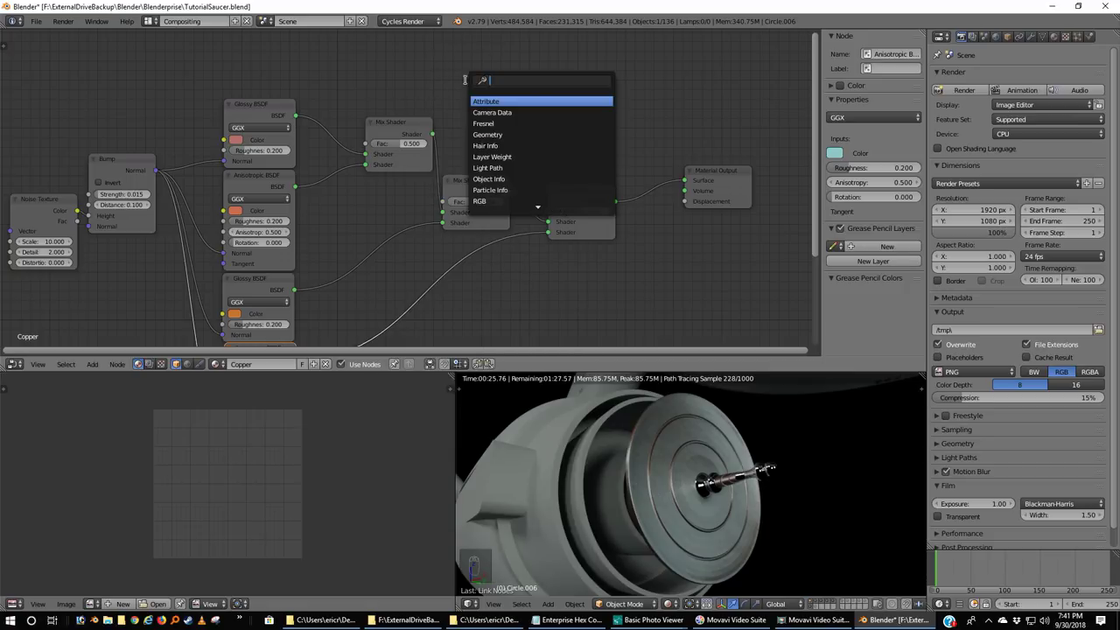
pyautogui.write('layer')
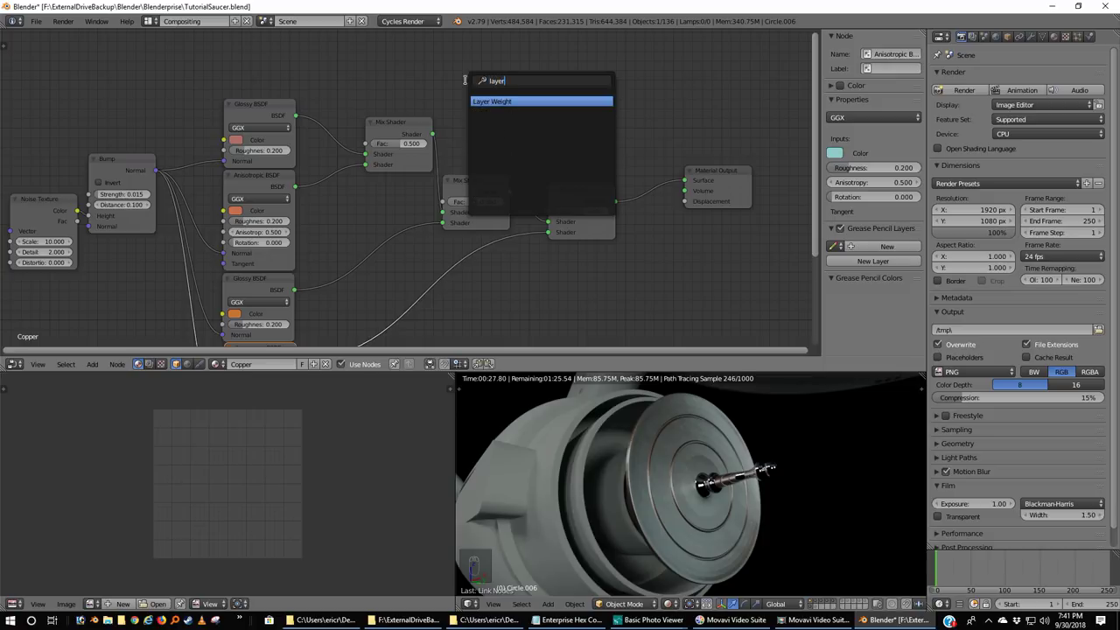
pyautogui.click(486, 101)
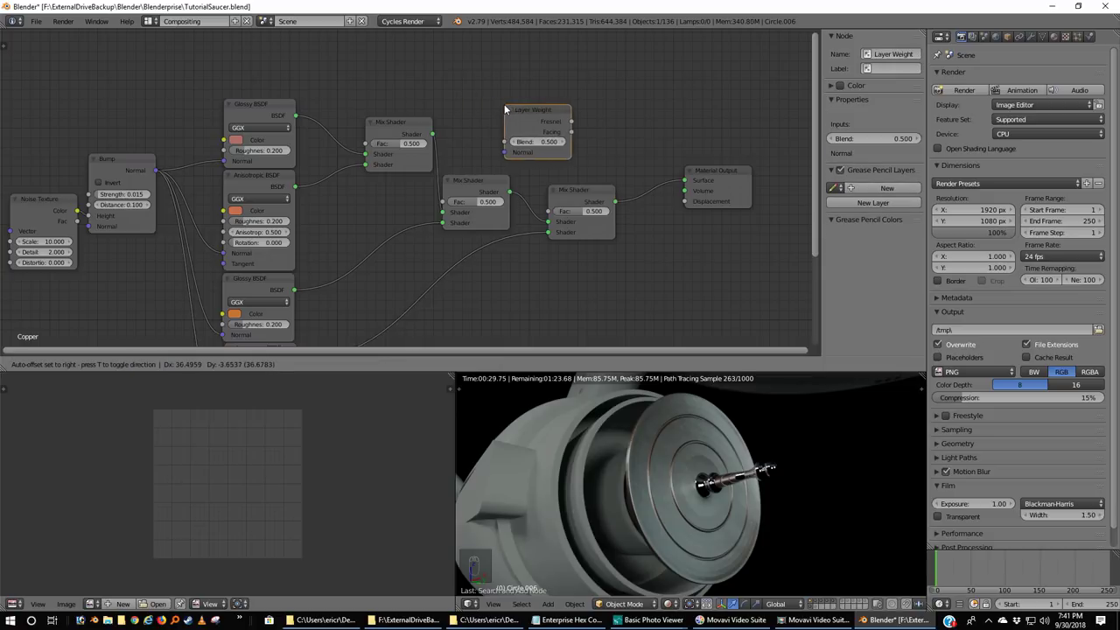
pyautogui.click(455, 95)
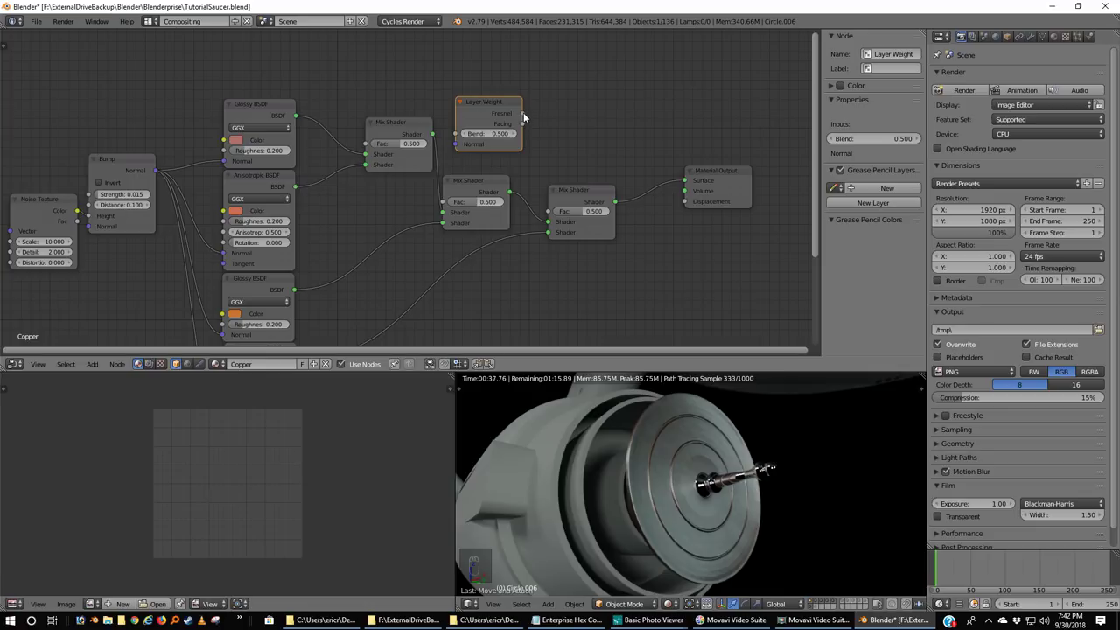
pyautogui.moveTo(523, 114); pyautogui.dragTo(548, 212)
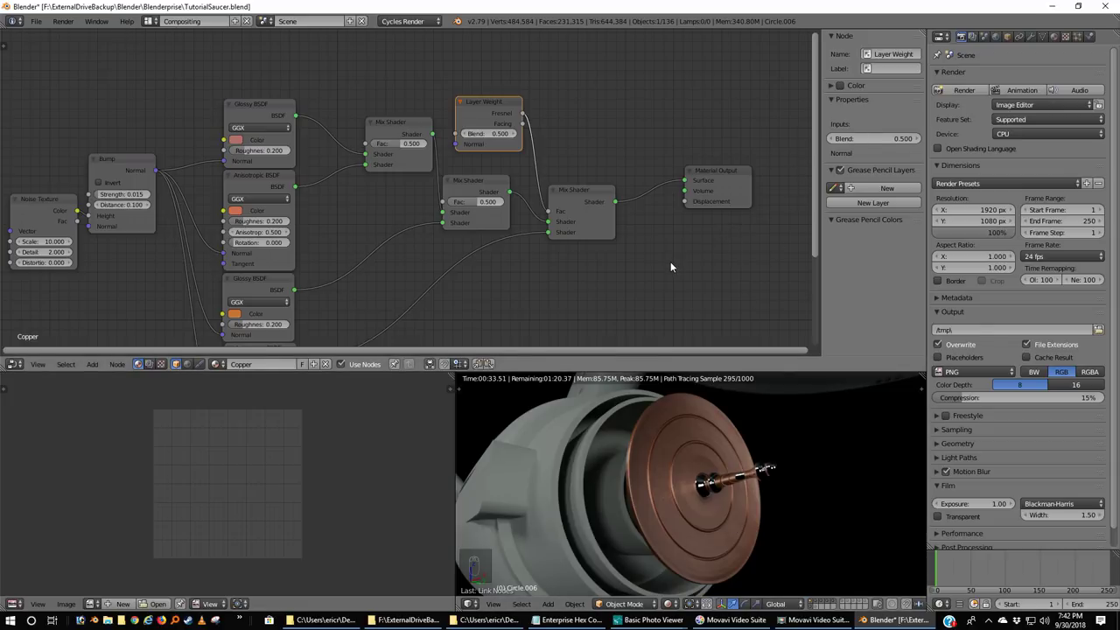
# - In the Default screen layout, replace the Silver.001 material on the deflector dish's central spike with Copper
pyautogui.hotkey('ctrl', 'Right')
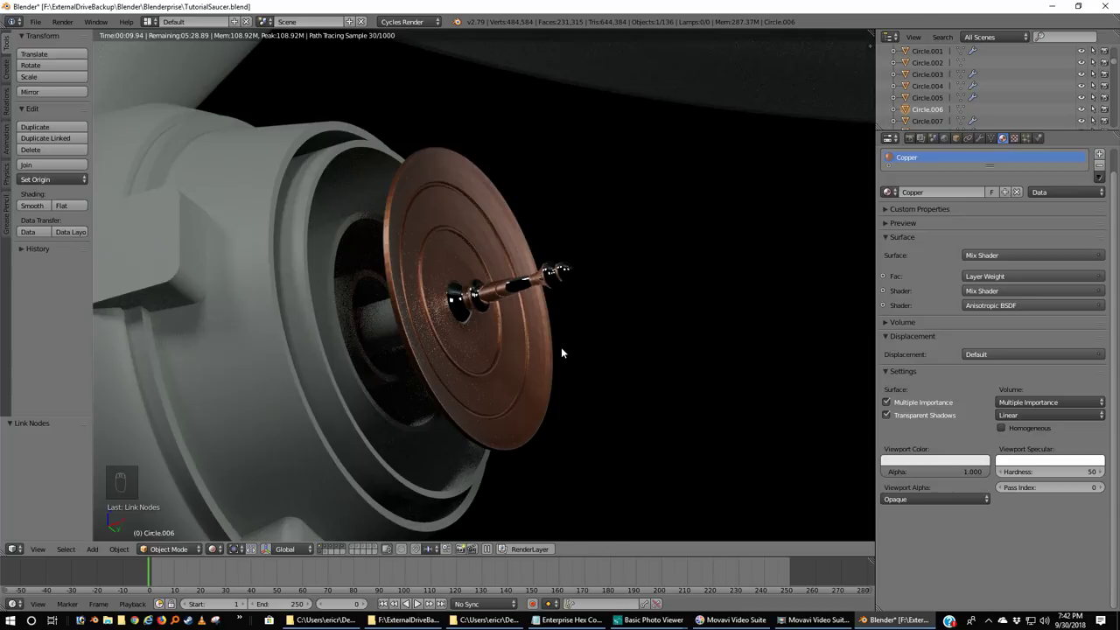
pyautogui.press('z')
pyautogui.rightClick(558, 274)
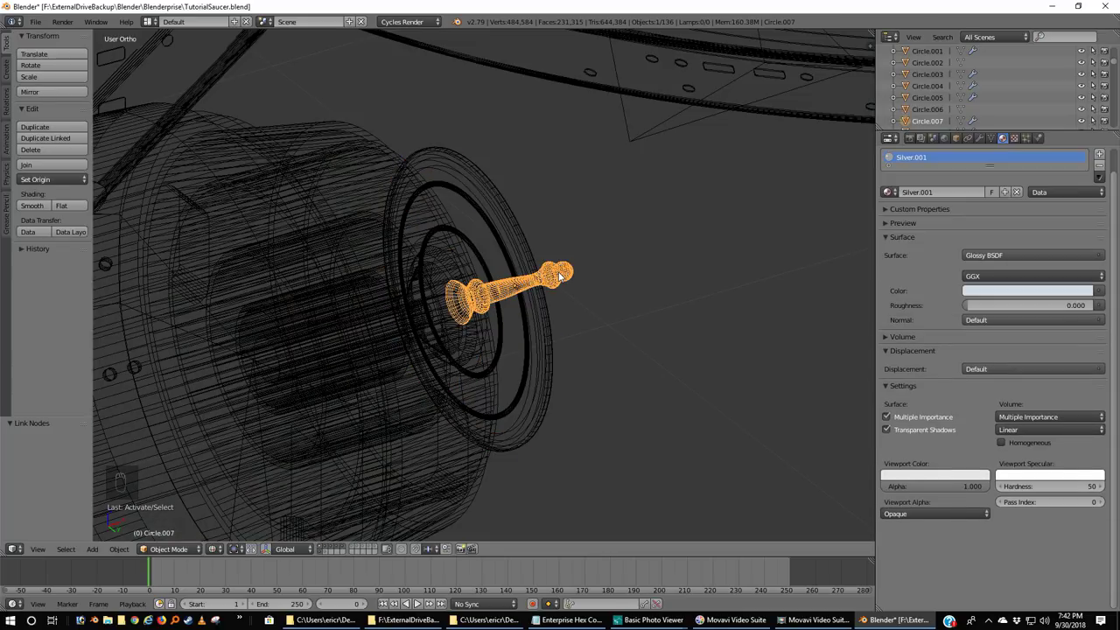
pyautogui.click(1099, 166)
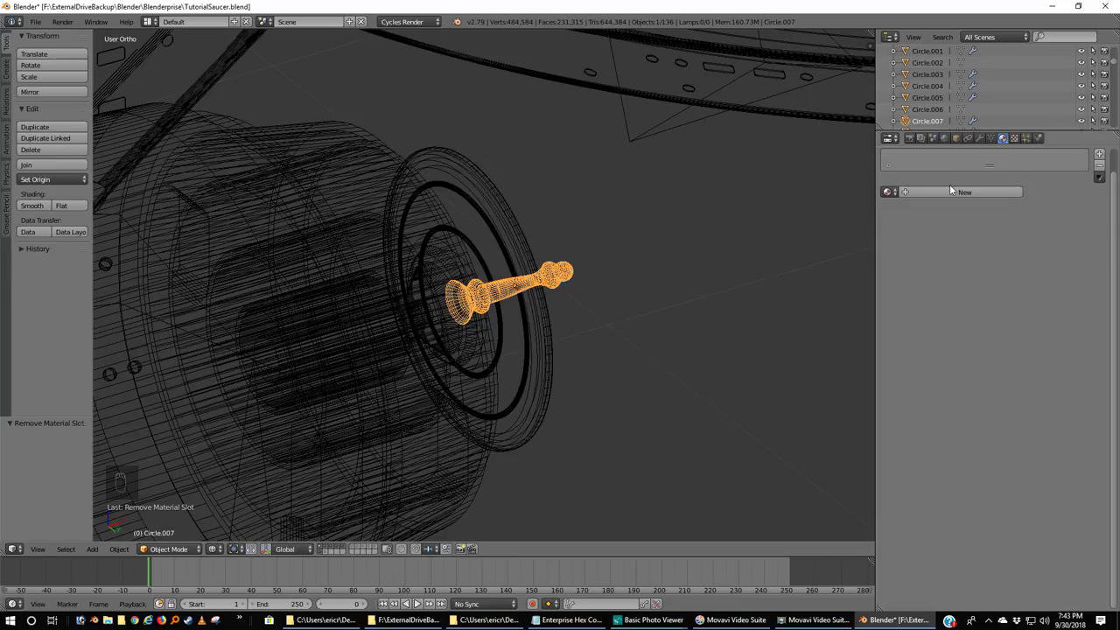
pyautogui.click(889, 192)
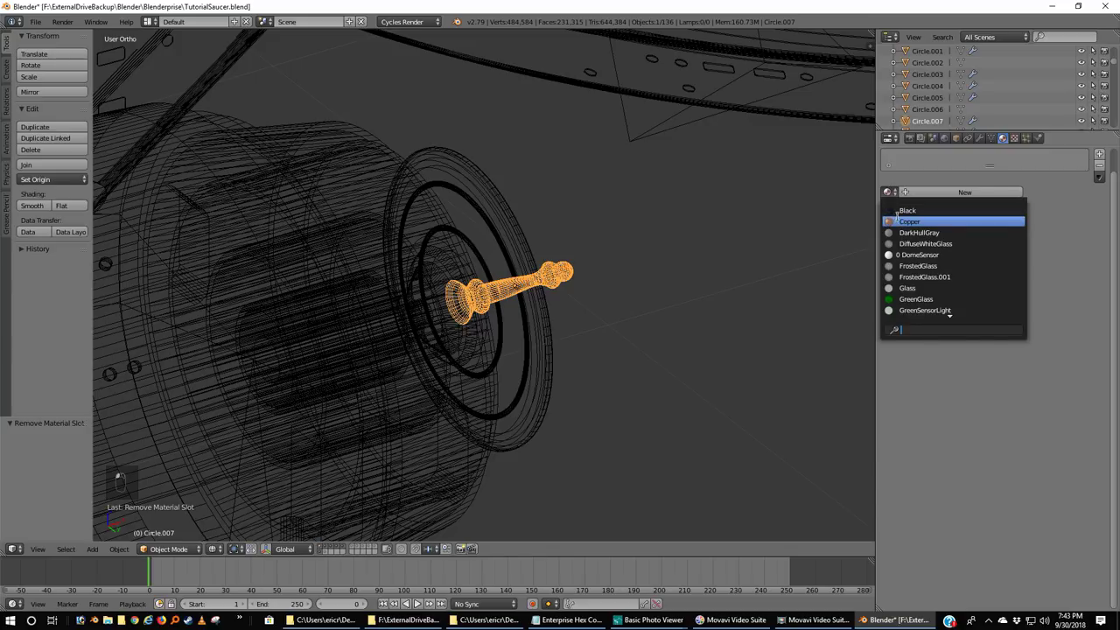
pyautogui.click(902, 220)
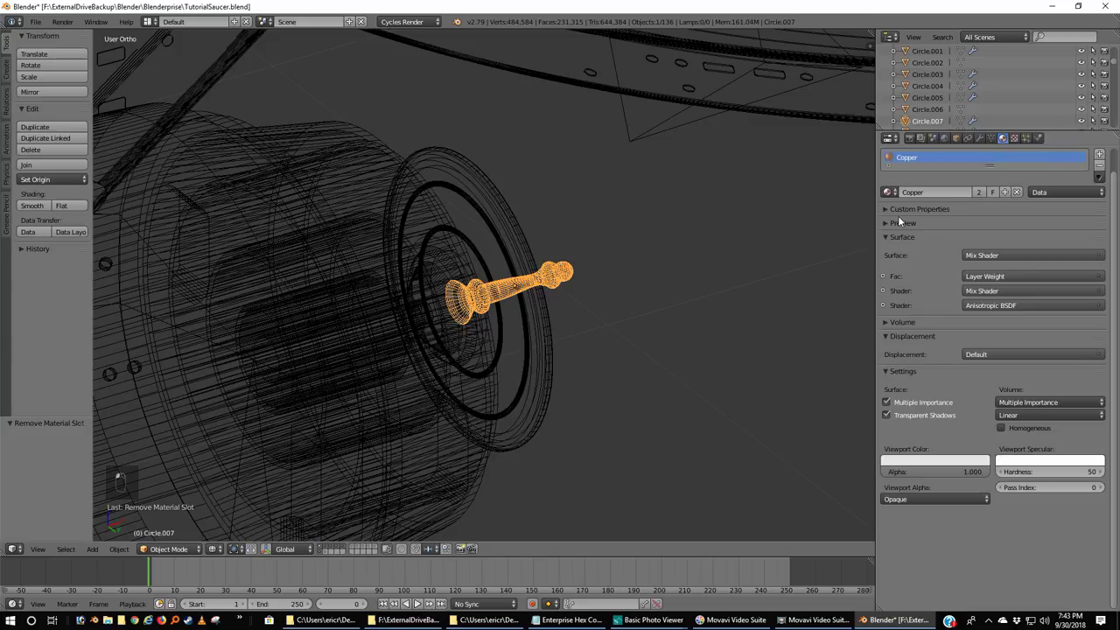
# - Make an independent copy of the Copper material on the spike and name it Brass
pyautogui.click(1005, 191)
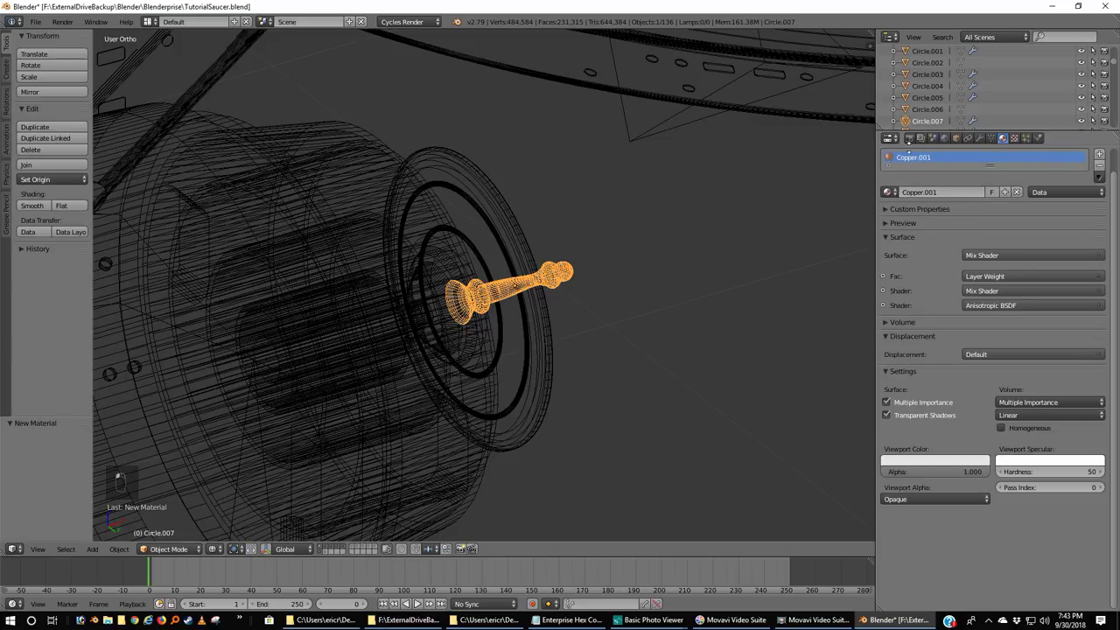
pyautogui.click(937, 192)
pyautogui.write('Brass')
pyautogui.press('Return')
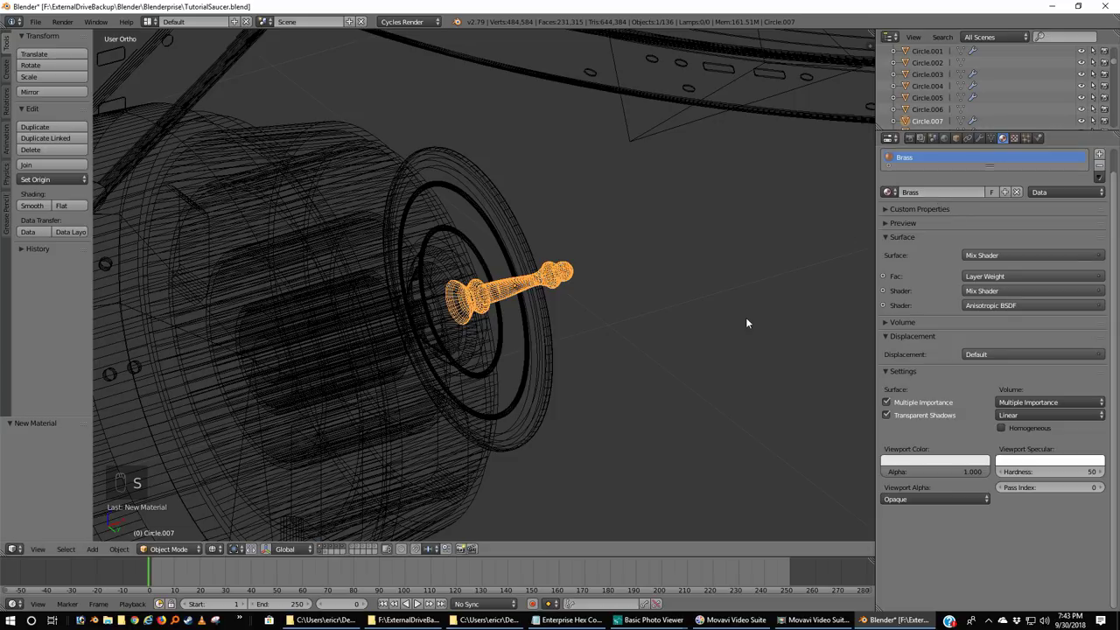
# - In the Compositing layout, set the Brass material's top Glossy BSDF color to hex EFE6CC and darken it slightly to a greyish beige
pyautogui.hotkey('ctrl', 'Left')
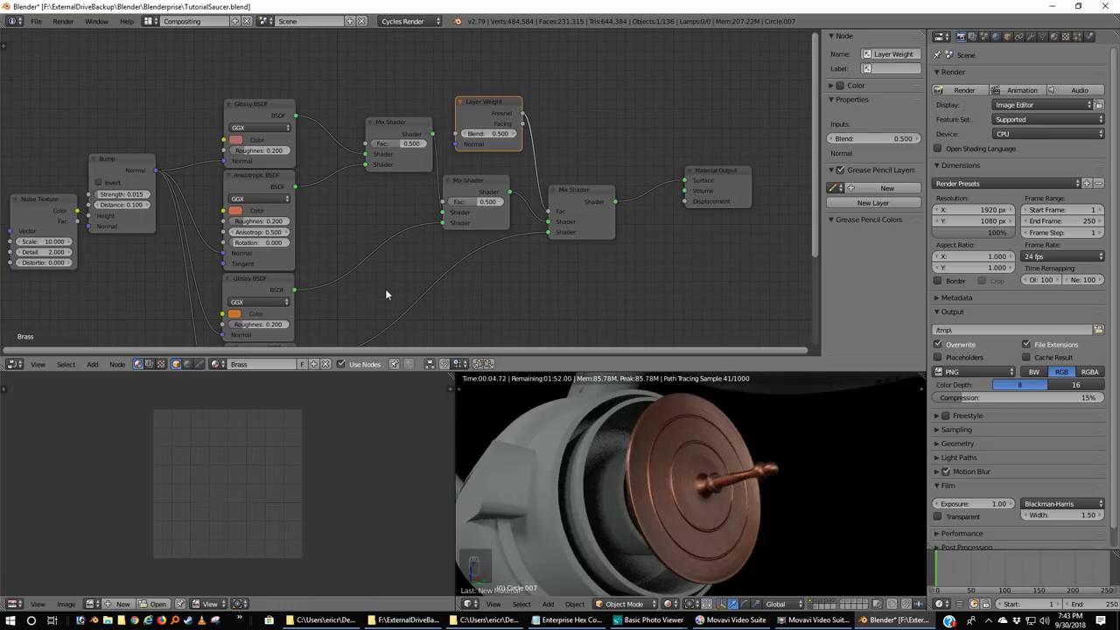
pyautogui.moveTo(387, 296); pyautogui.dragTo(419, 221, button='middle')
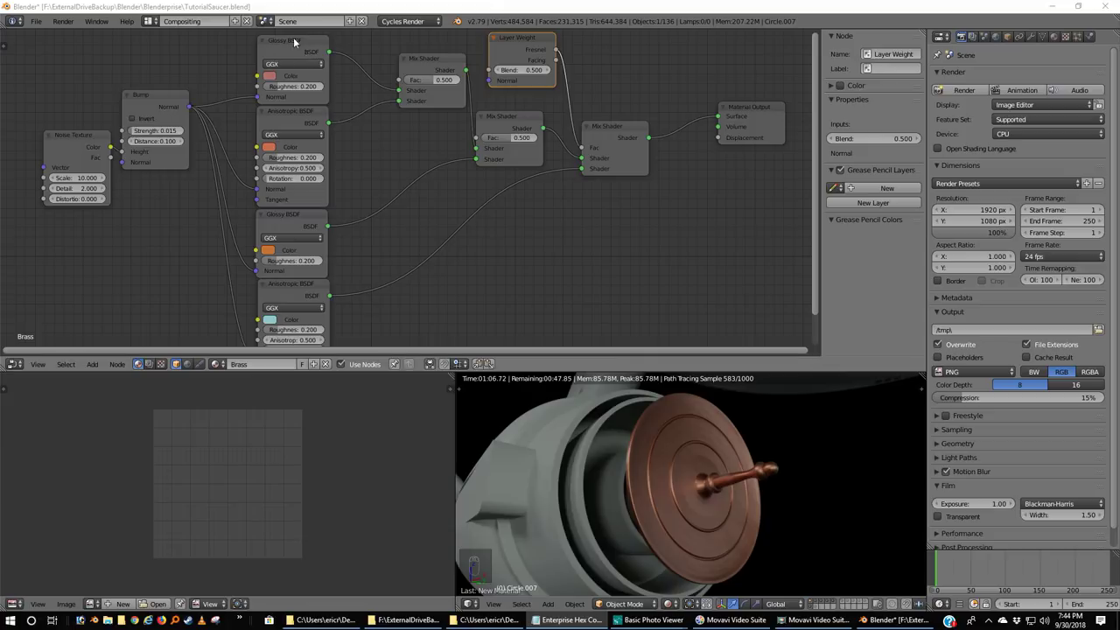
pyautogui.click(270, 76)
pyautogui.click(311, 180)
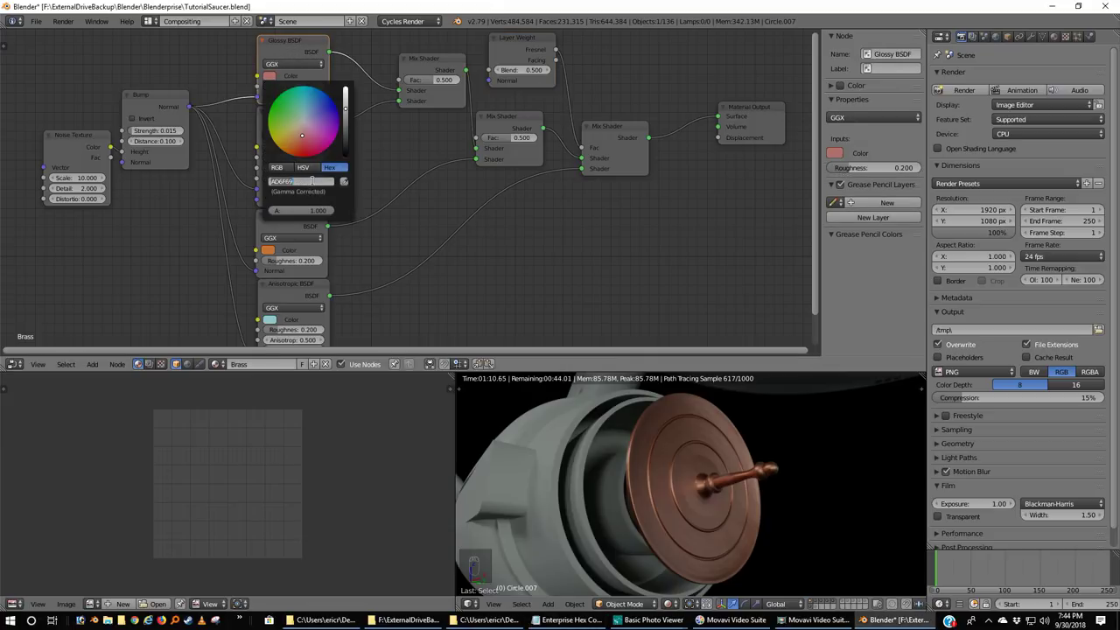
pyautogui.write('C9C3A8')
pyautogui.press('Return')
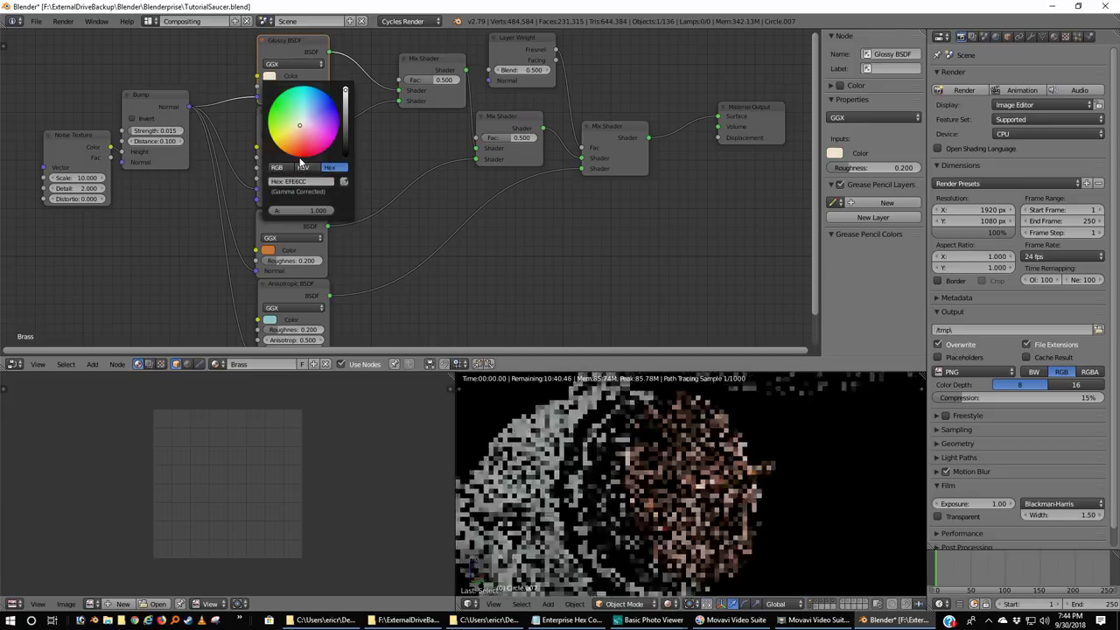
pyautogui.click(312, 180)
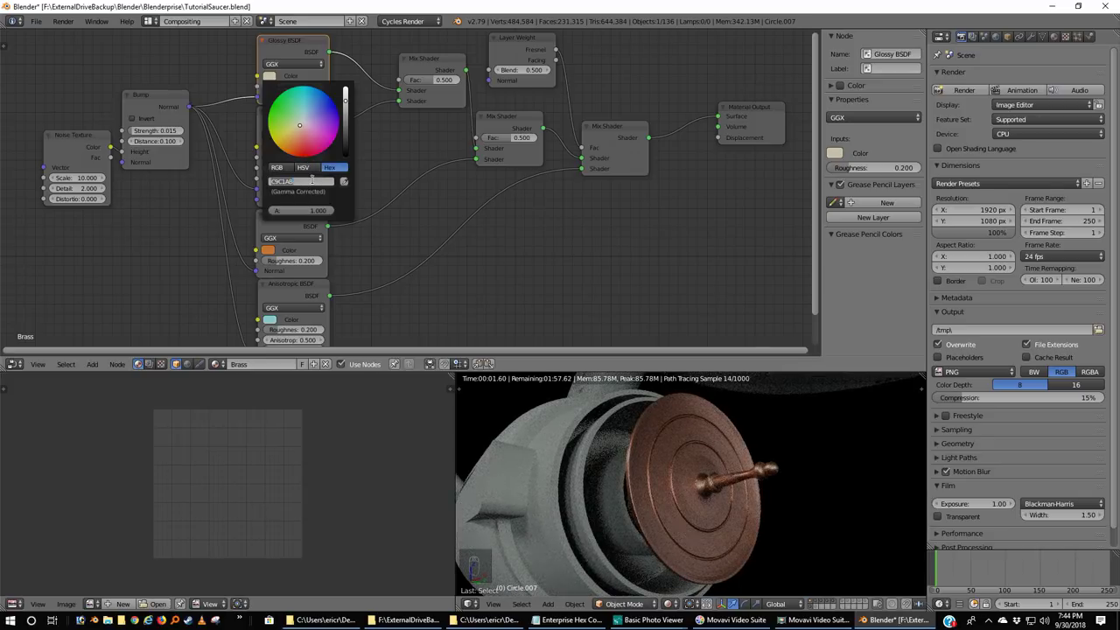
pyautogui.press('Return')
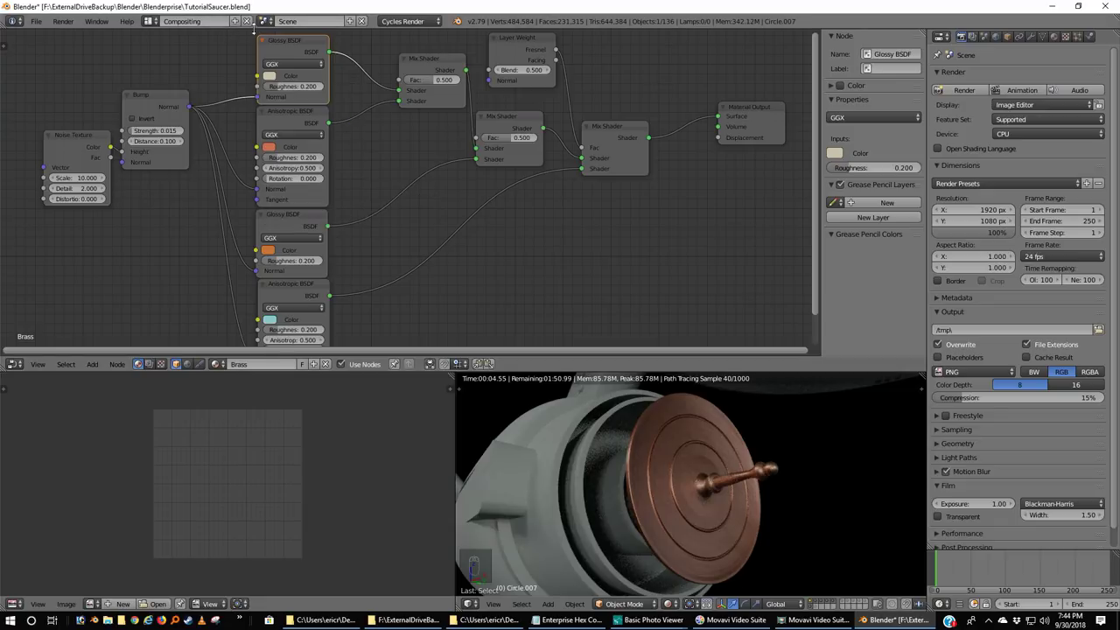
pyautogui.scroll(3, 298, 87)
pyautogui.scroll(1, 294, 91)
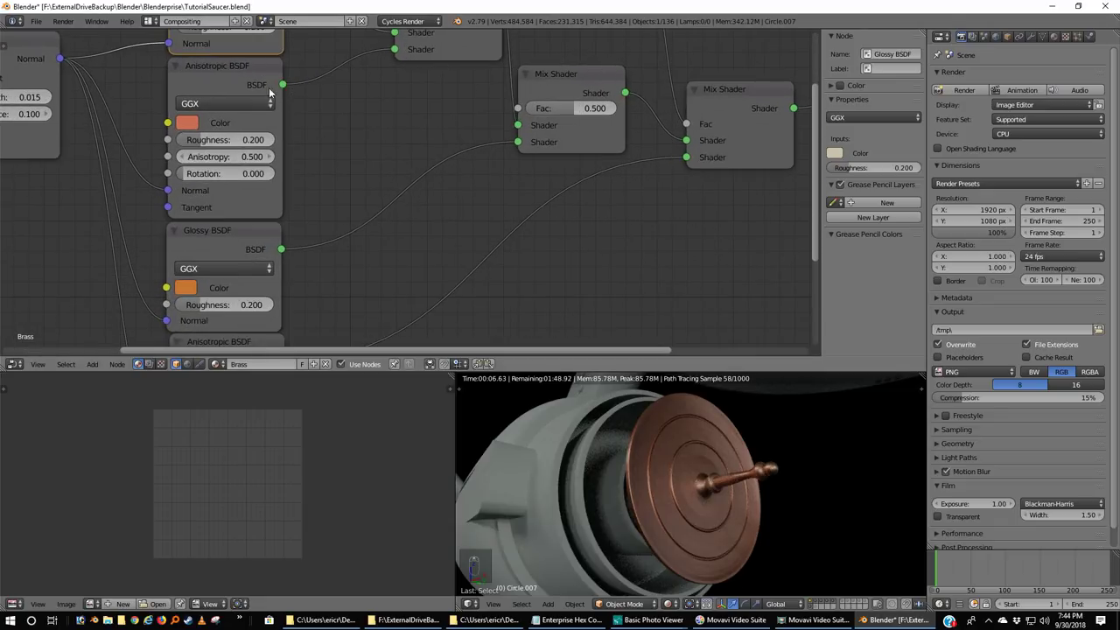
# - Fine-tune the color of the Brass material's top Glossy BSDF, keeping it a pale beige
pyautogui.scroll(1, 328, 183)
pyautogui.moveTo(328, 183); pyautogui.dragTo(333, 189, button='middle')
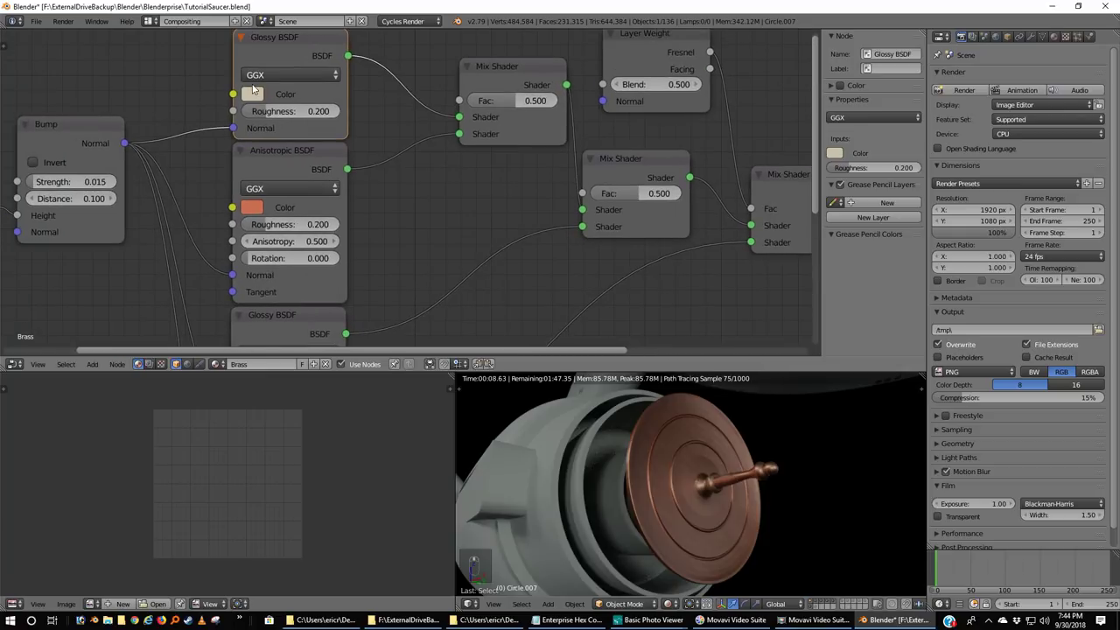
pyautogui.click(252, 94)
pyautogui.click(382, 148)
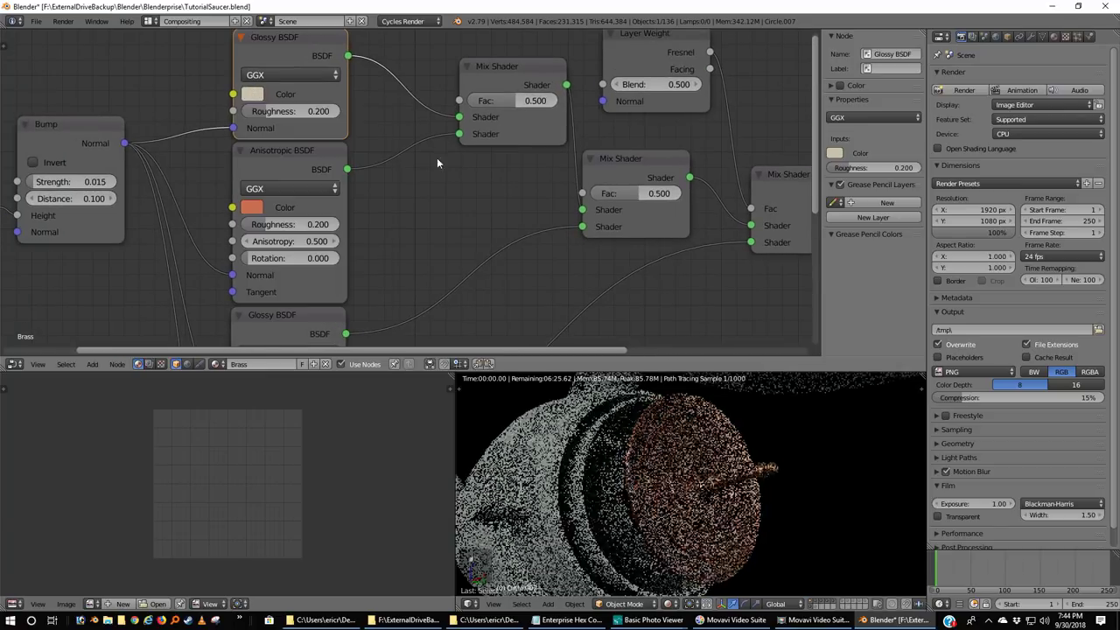
pyautogui.click(253, 96)
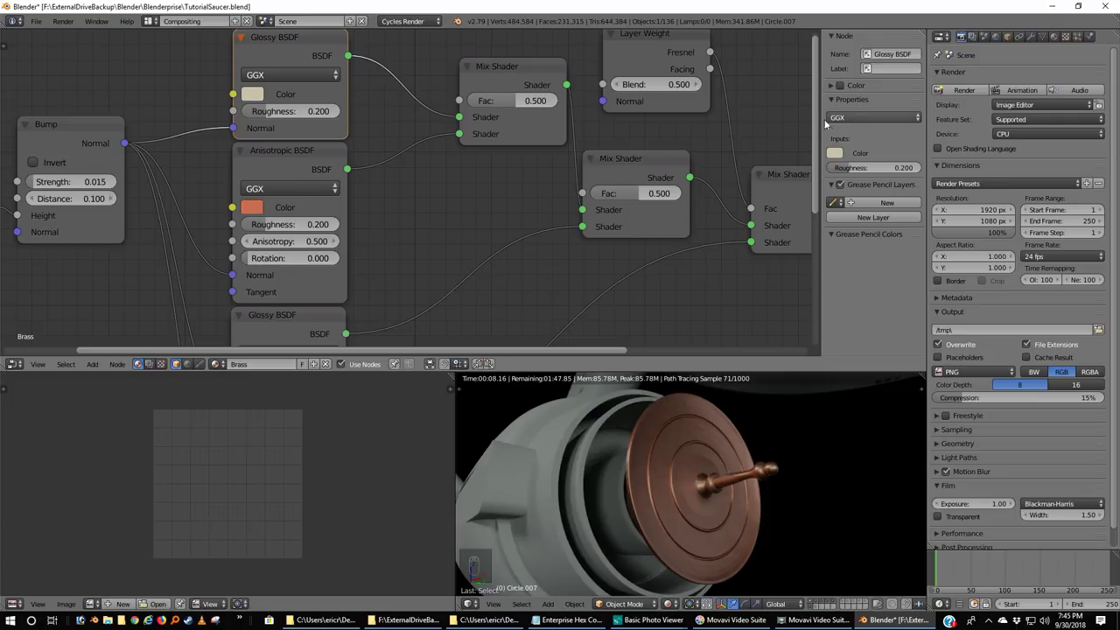
# - Set the color of the Brass material's upper Anisotropic BSDF to hex BDBA8F
pyautogui.moveTo(817, 110); pyautogui.dragTo(817, 188)
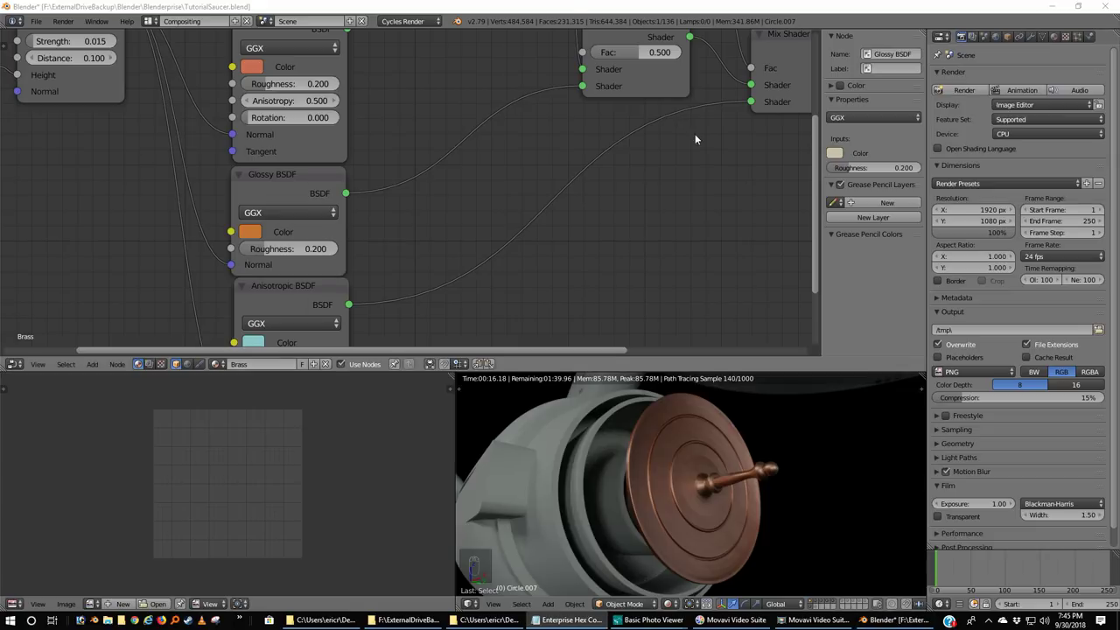
pyautogui.click(253, 70)
pyautogui.click(312, 236)
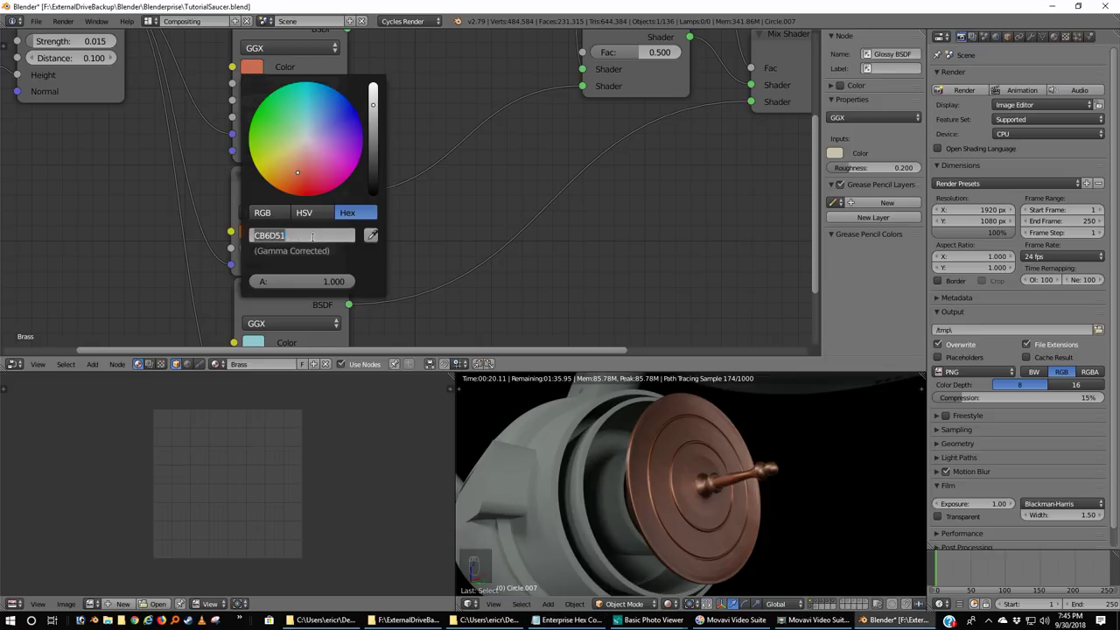
pyautogui.write('BDBA8F')
pyautogui.press('Return')
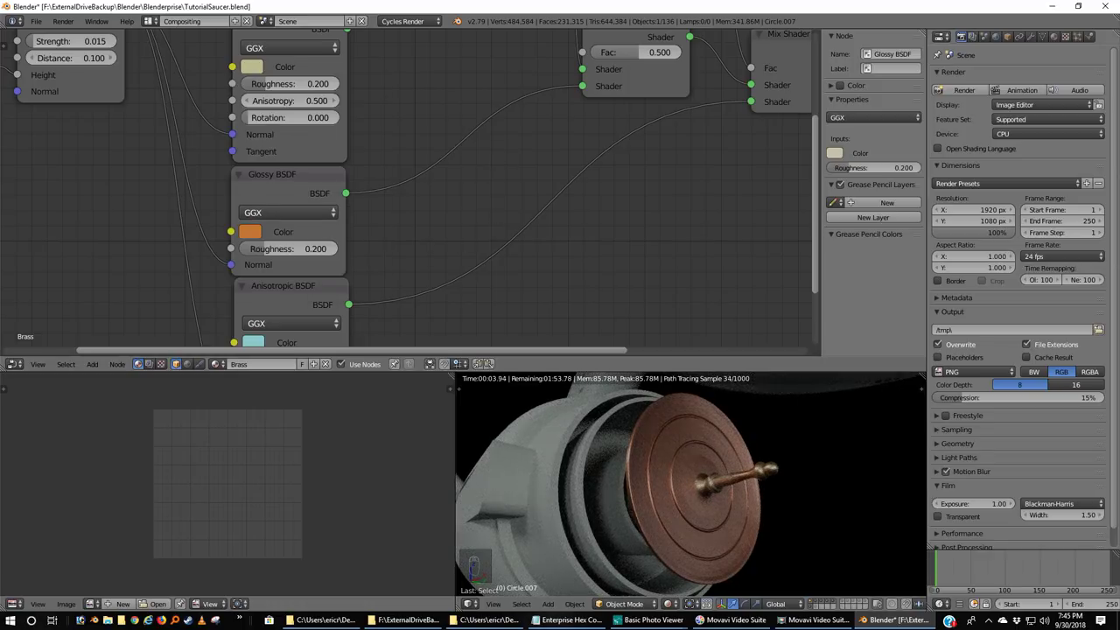
# - Set the color of the Brass material's lower Glossy BSDF to hex AAA58F, fine-tune the shade and check the rendered spike
pyautogui.hotkey('alt', 'Tab')
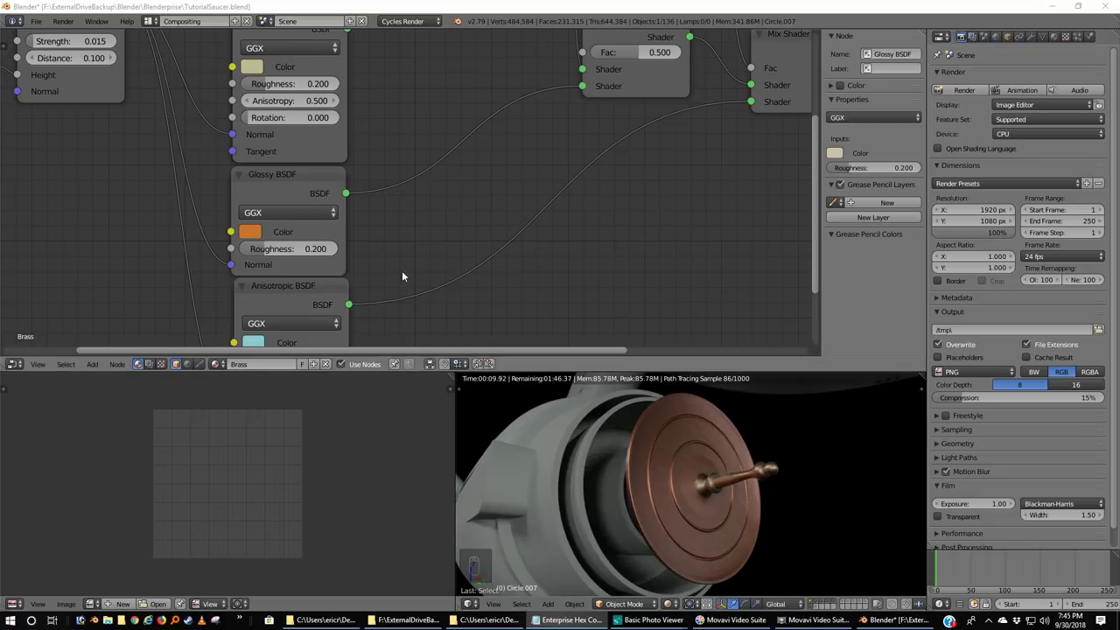
pyautogui.click(253, 234)
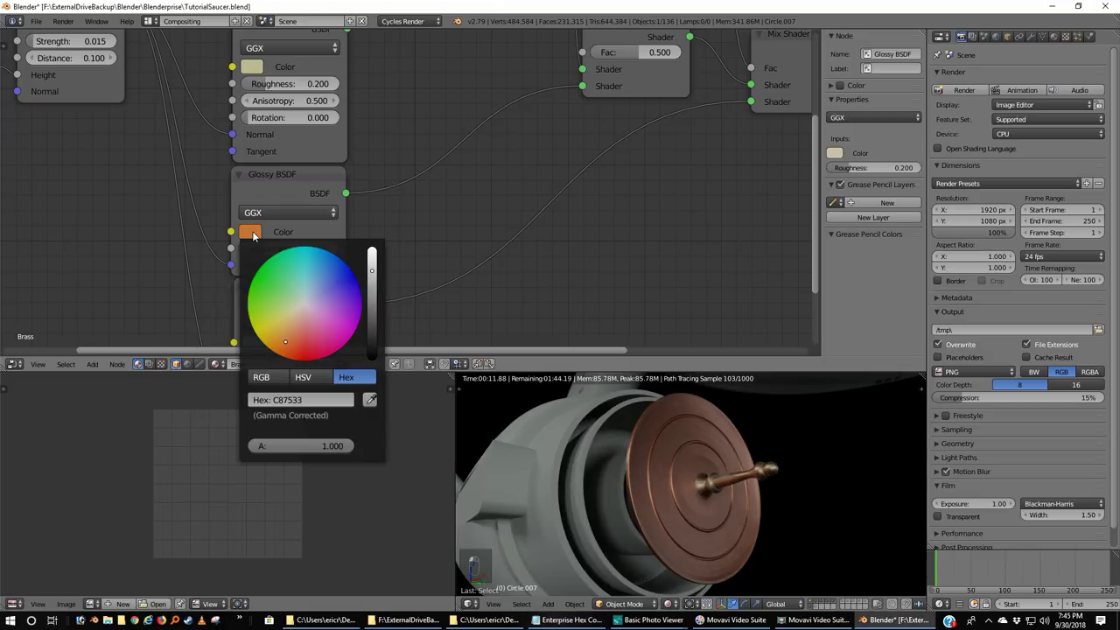
pyautogui.click(308, 399)
pyautogui.write('AAA58F')
pyautogui.press('Return')
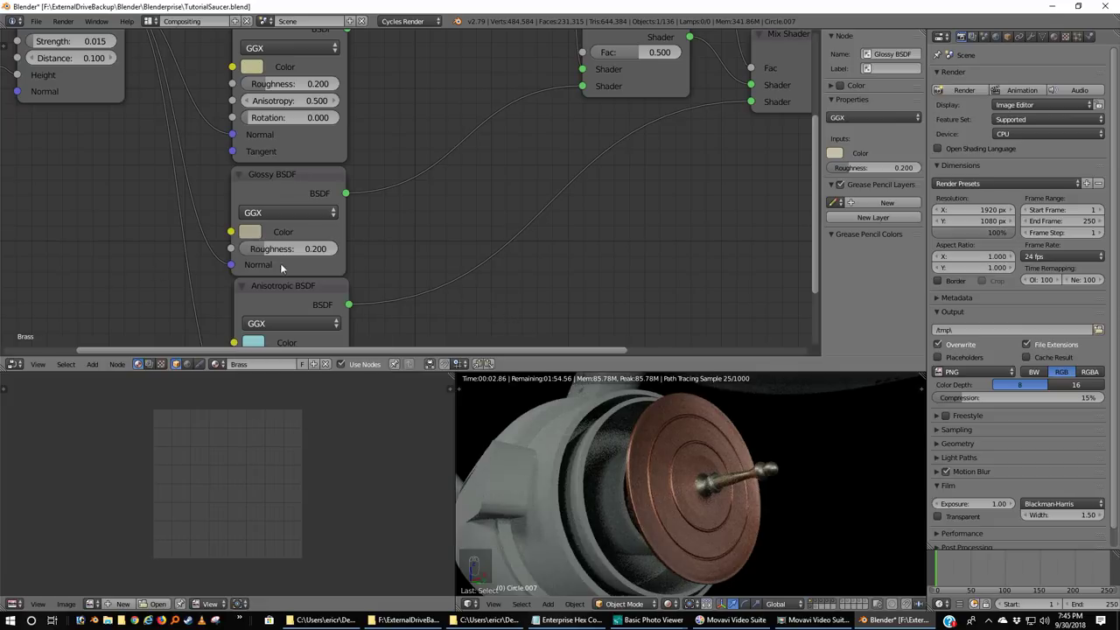
pyautogui.click(254, 236)
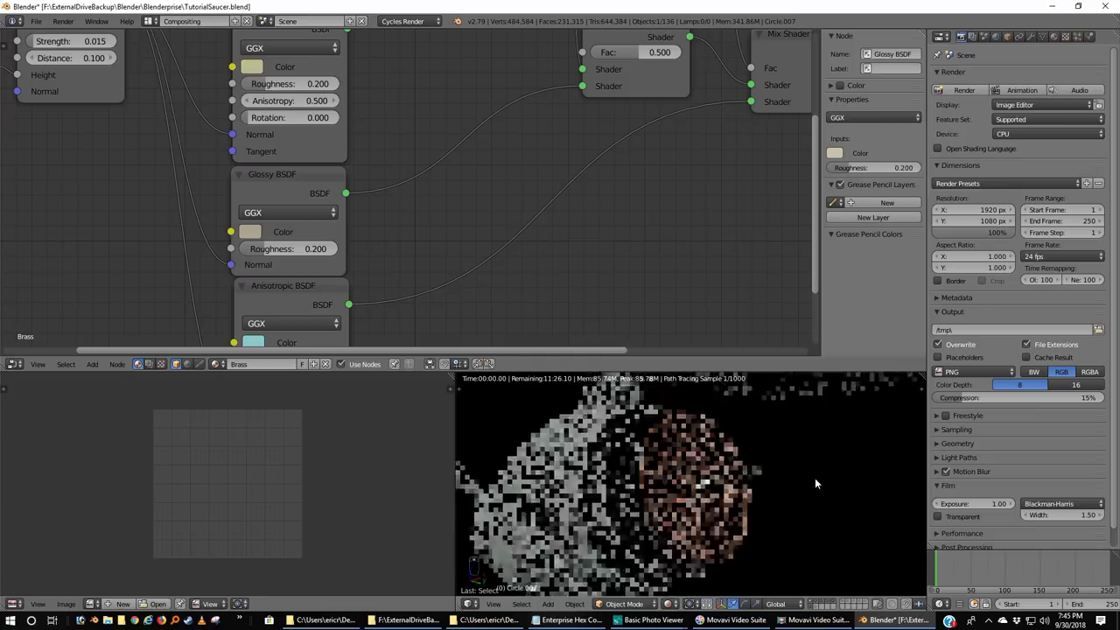
pyautogui.moveTo(815, 478); pyautogui.dragTo(771, 510, button='middle')
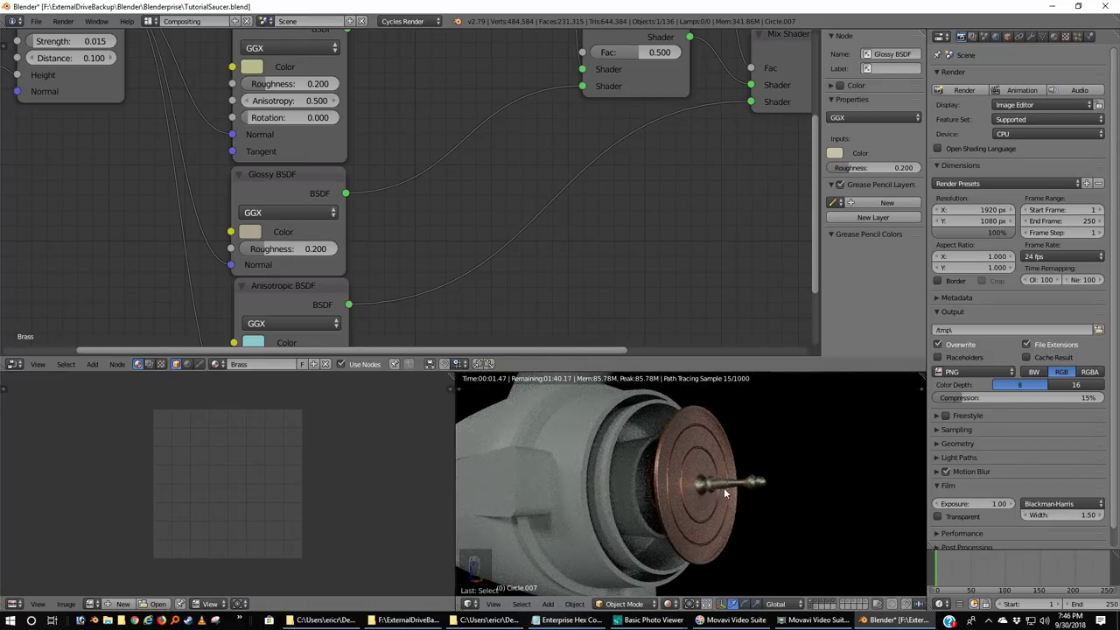